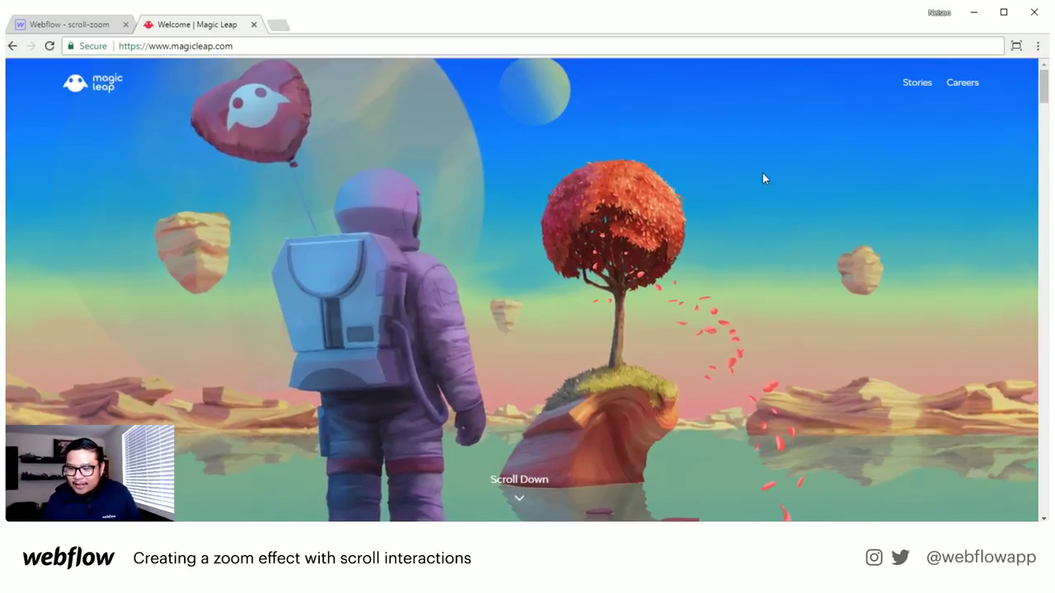
# - Switch to the Webflow scroll-zoom project and place the kari-shea-272383.png laptop image on the empty page
pyautogui.click(101, 24)
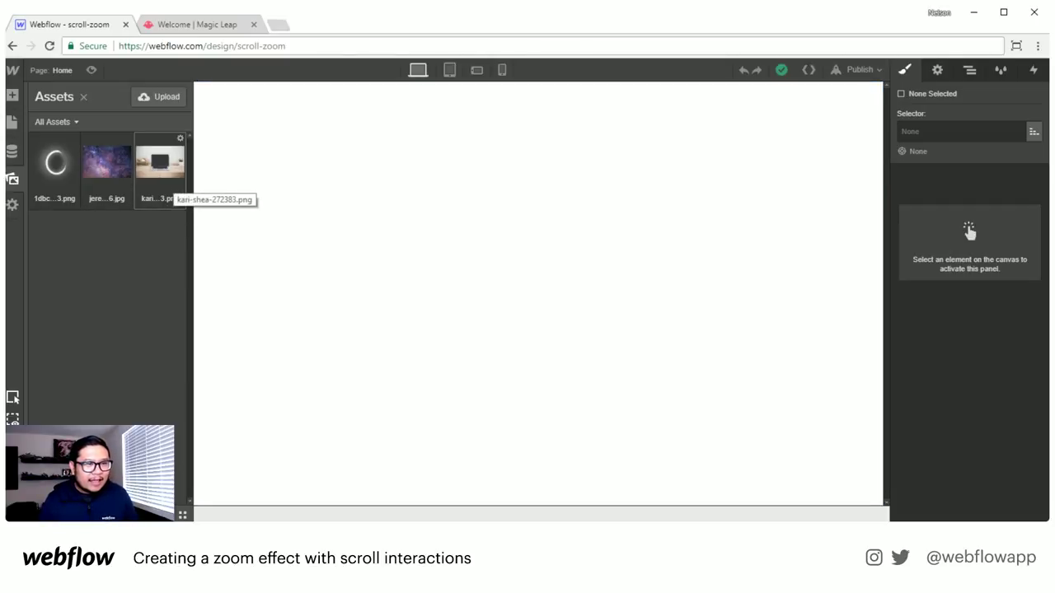
pyautogui.moveTo(160, 163); pyautogui.dragTo(402, 271)
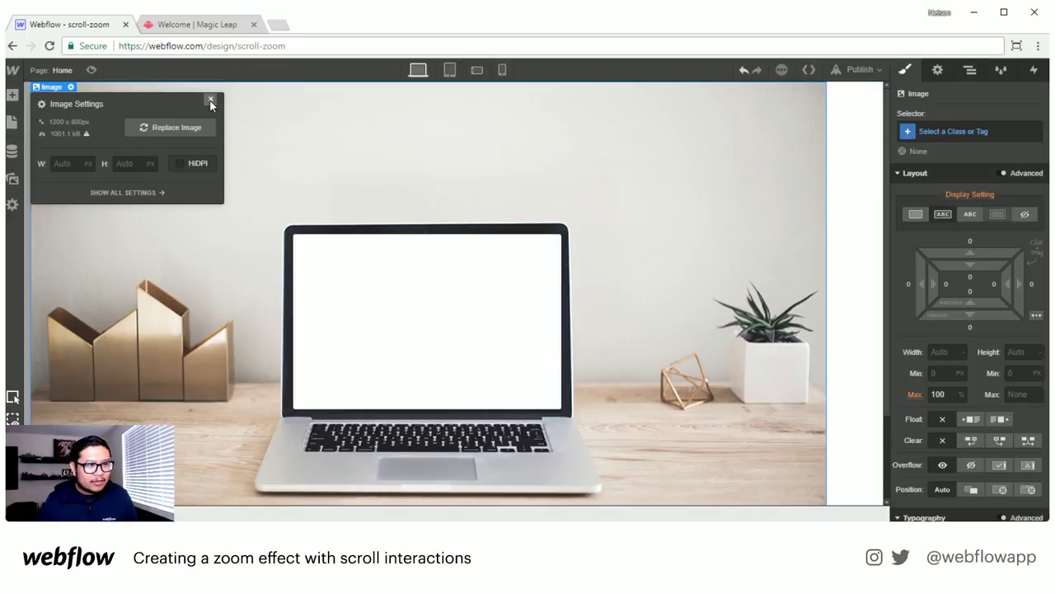
pyautogui.click(211, 101)
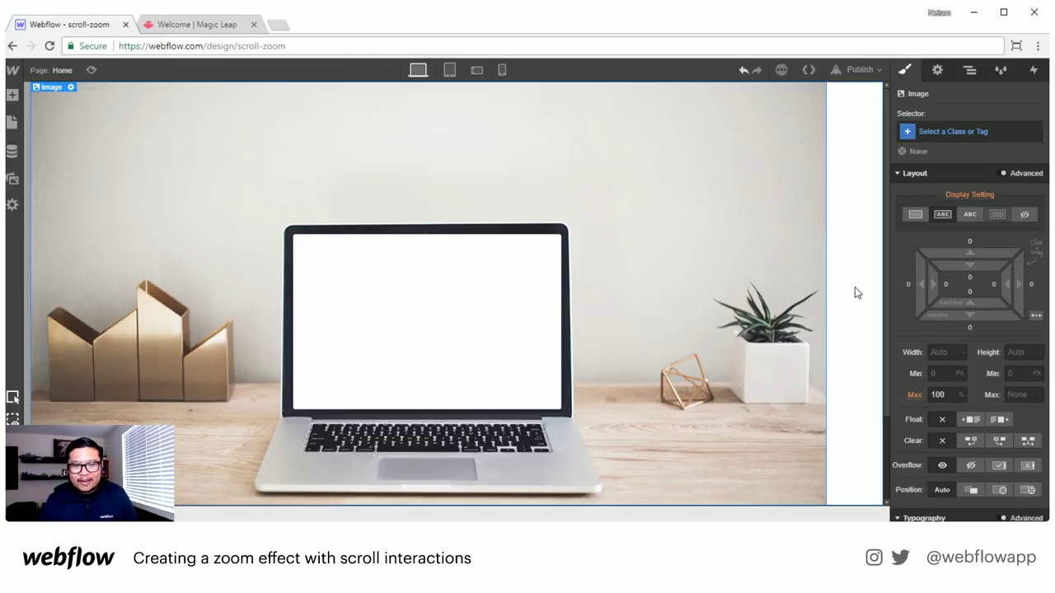
# - Try a linear black-to-white background gradient on the Body behind the laptop image, then remove it
pyautogui.click(846, 314)
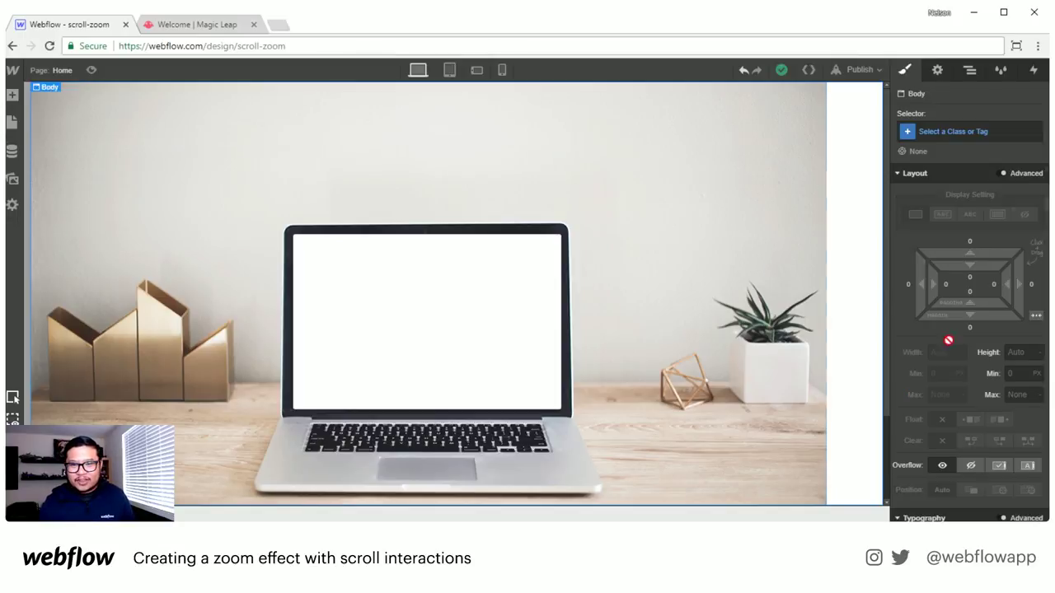
pyautogui.scroll(-1, 977, 356)
pyautogui.scroll(-4, 978, 357)
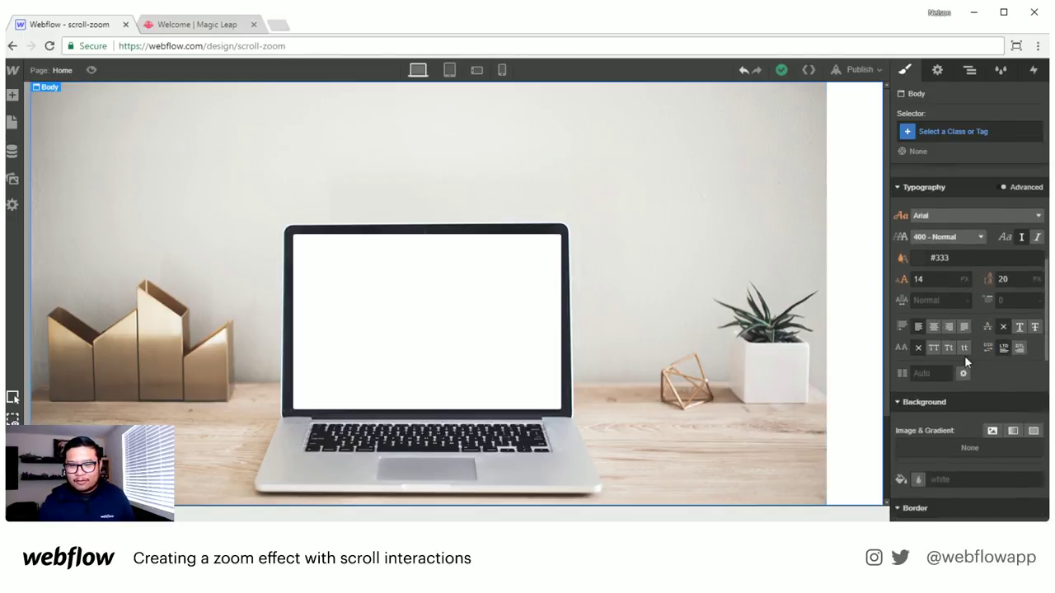
pyautogui.click(1014, 430)
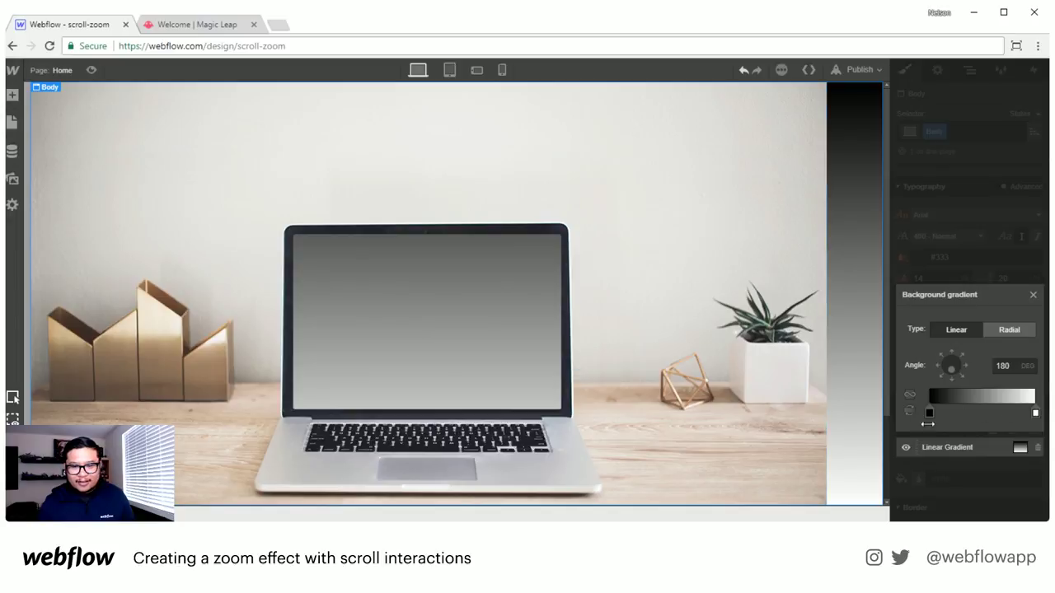
pyautogui.moveTo(928, 423)
pyautogui.mouseDown()
pyautogui.moveTo(986, 410)
pyautogui.moveTo(936, 412)
pyautogui.mouseUp()
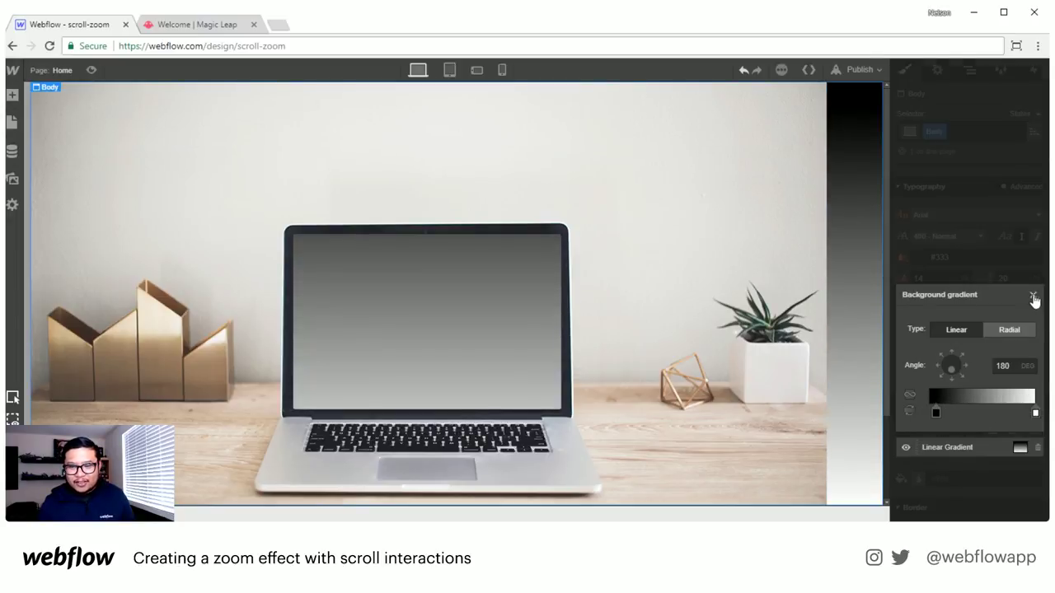
pyautogui.click(1033, 296)
pyautogui.click(949, 450)
pyautogui.click(949, 449)
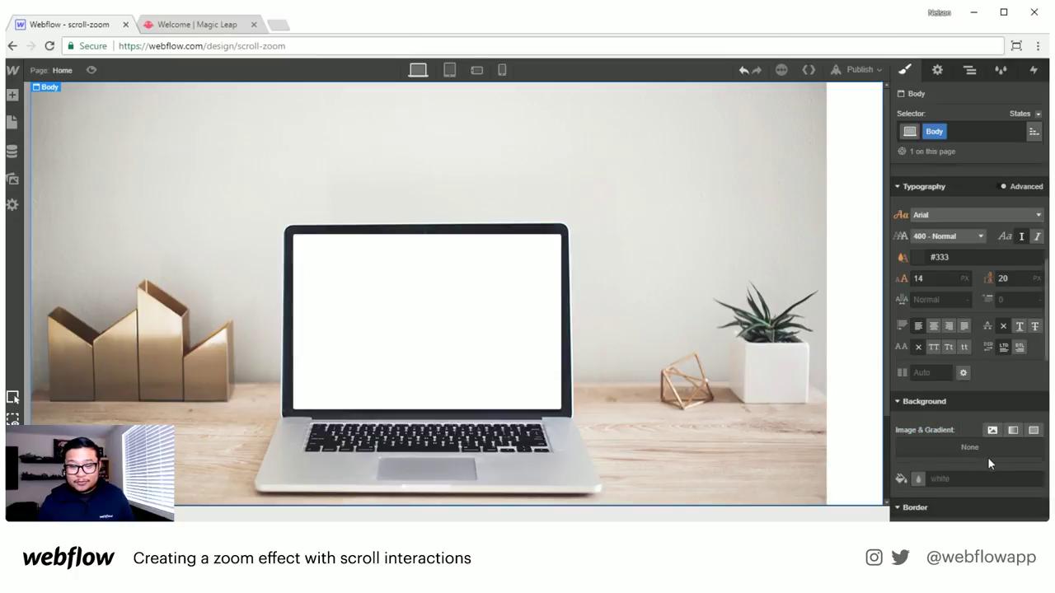
# - Delete the laptop image and place the galaxy image from the assets on the page in its place
pyautogui.click(730, 202)
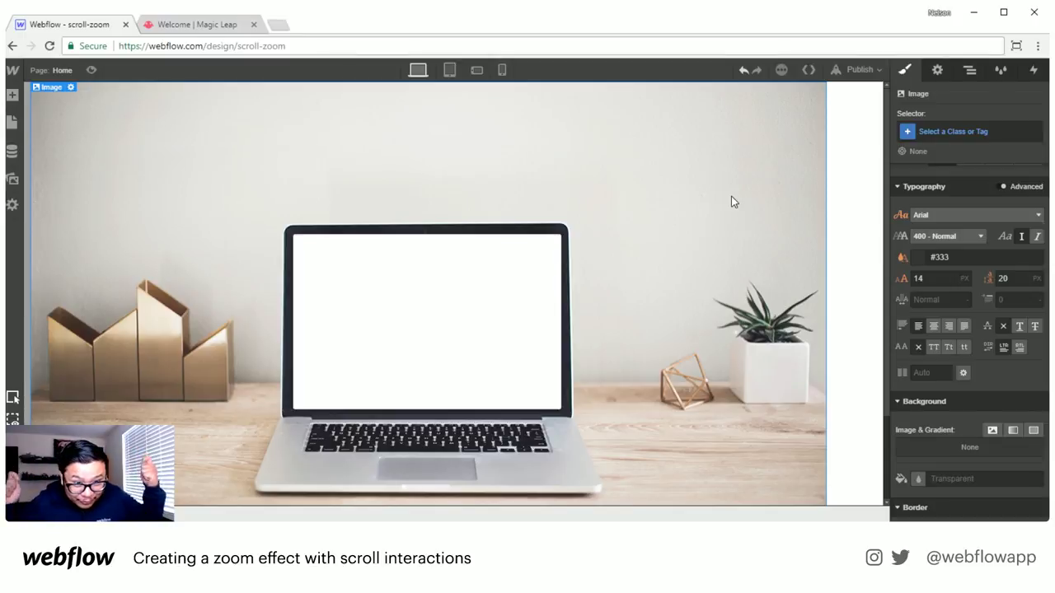
pyautogui.press('Delete')
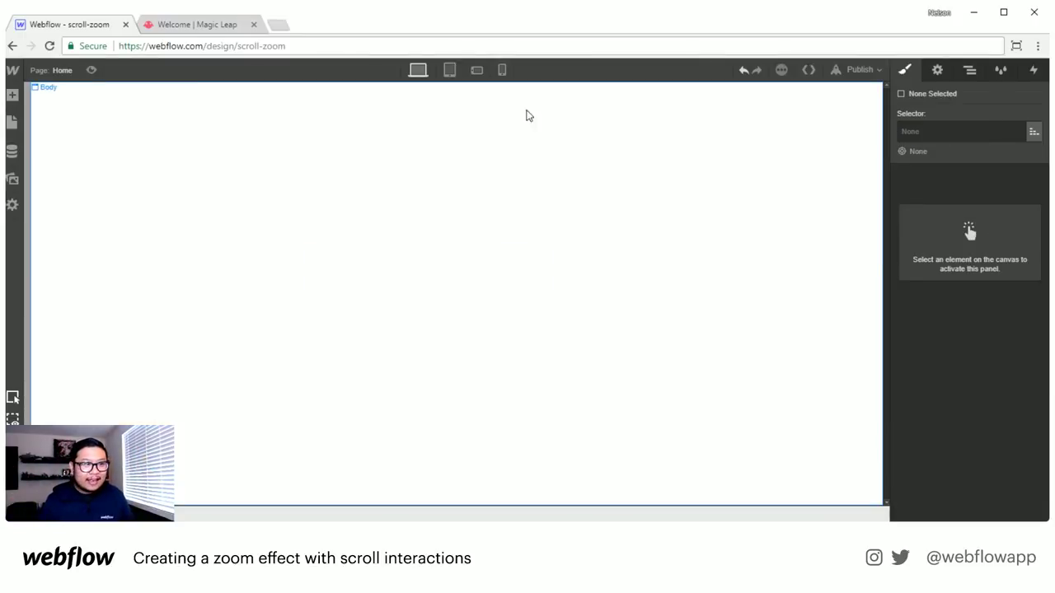
pyautogui.click(12, 176)
pyautogui.moveTo(106, 165); pyautogui.dragTo(453, 280)
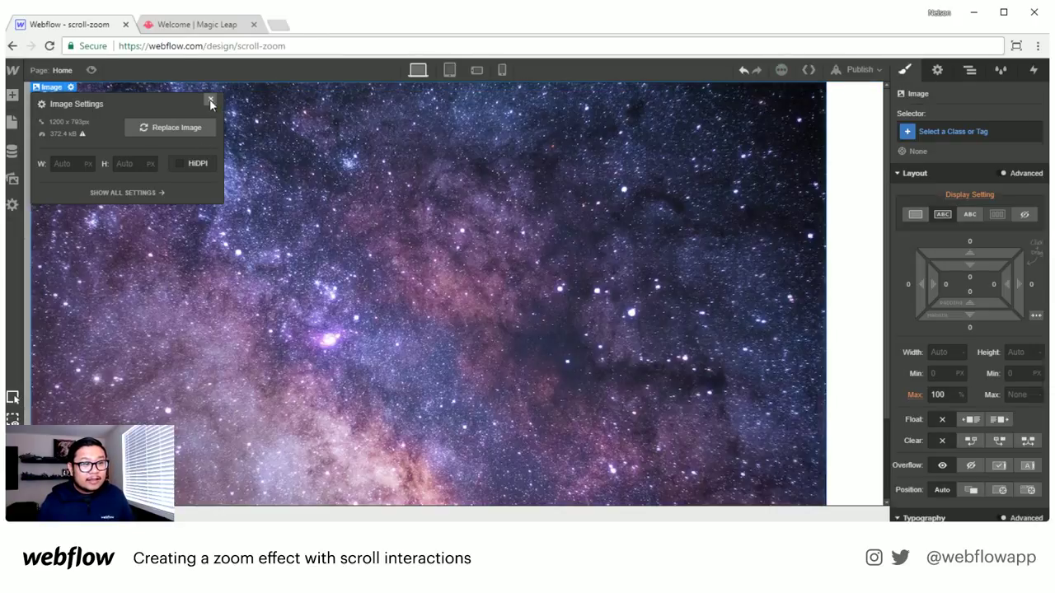
pyautogui.click(211, 101)
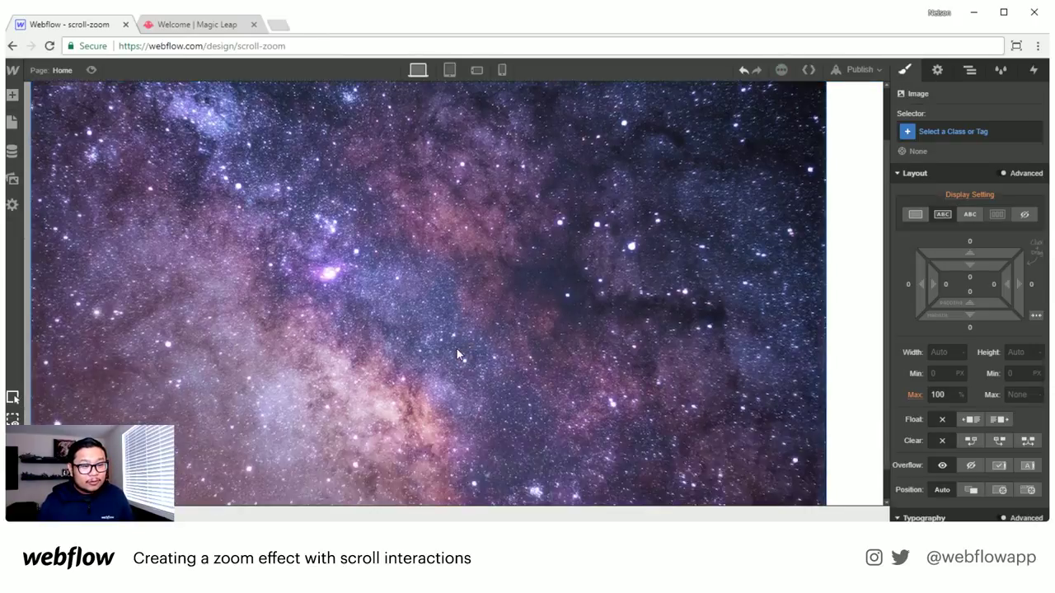
# - Look over the full galaxy image and delete it from the page
pyautogui.scroll(-3, 456, 353)
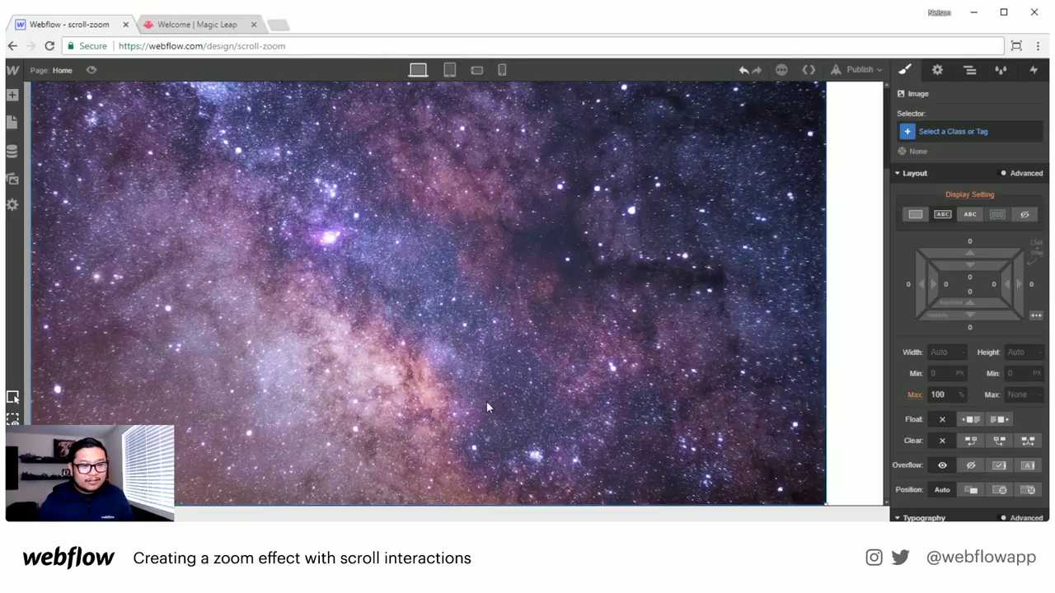
pyautogui.scroll(3, 487, 407)
pyautogui.scroll(-3, 487, 404)
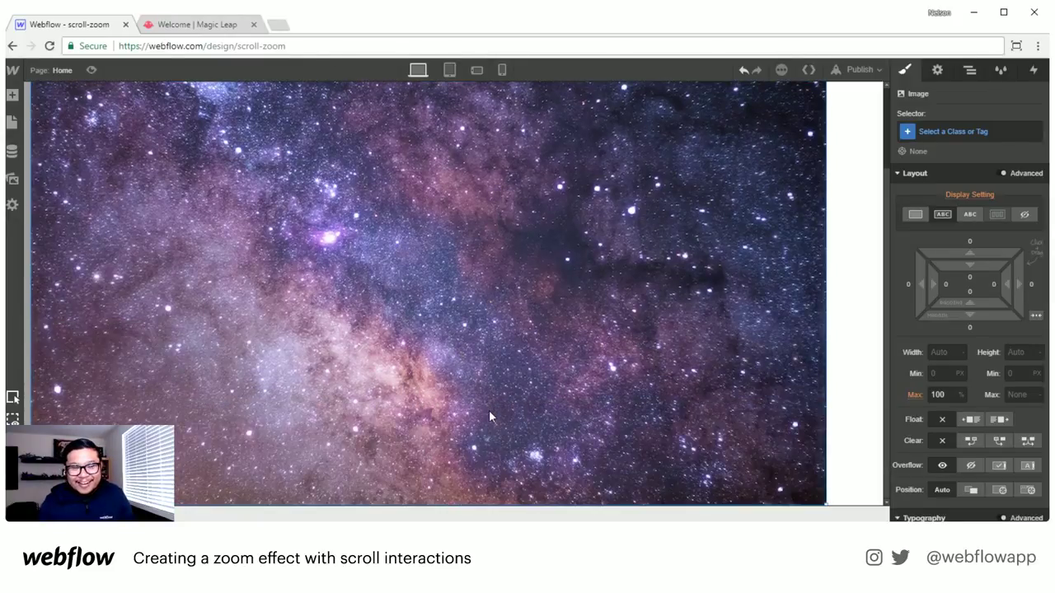
pyautogui.scroll(3, 489, 410)
pyautogui.scroll(-3, 489, 409)
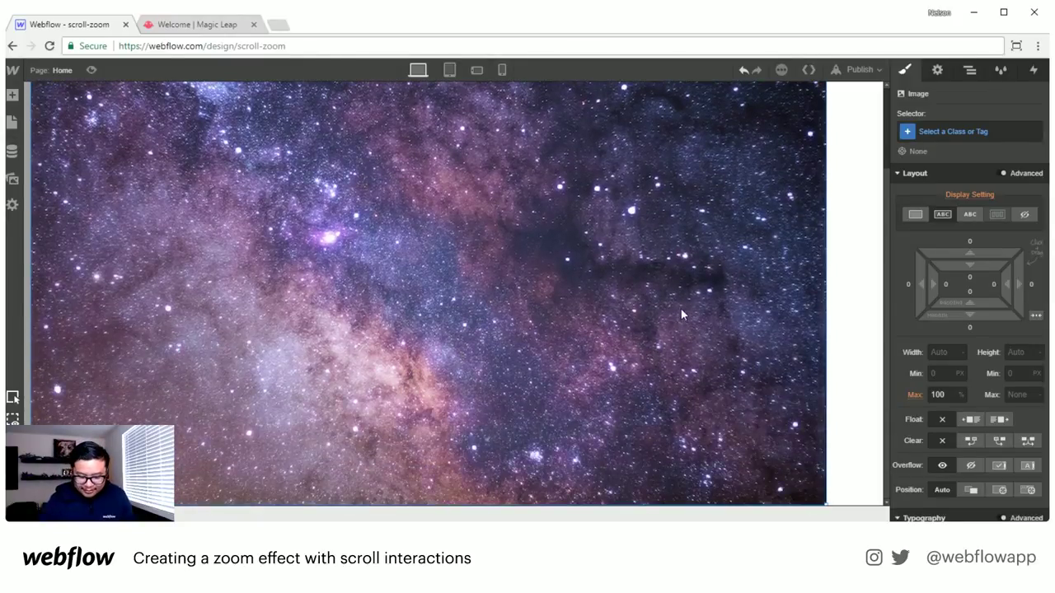
pyautogui.press('Delete')
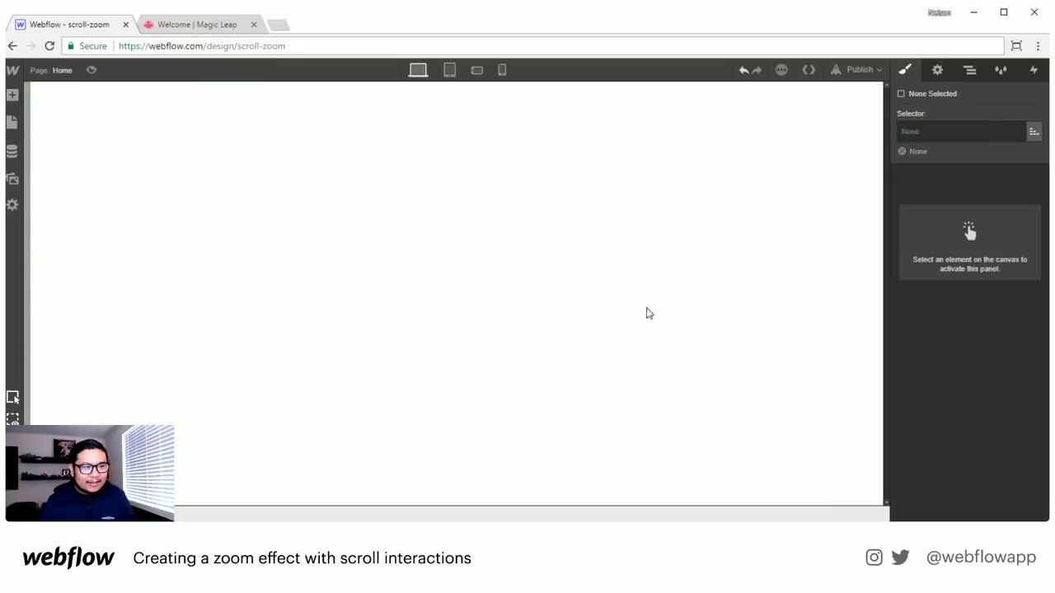
# - Add a section to the page Body and give it the new class "hero"
pyautogui.click(647, 310)
pyautogui.press('a')
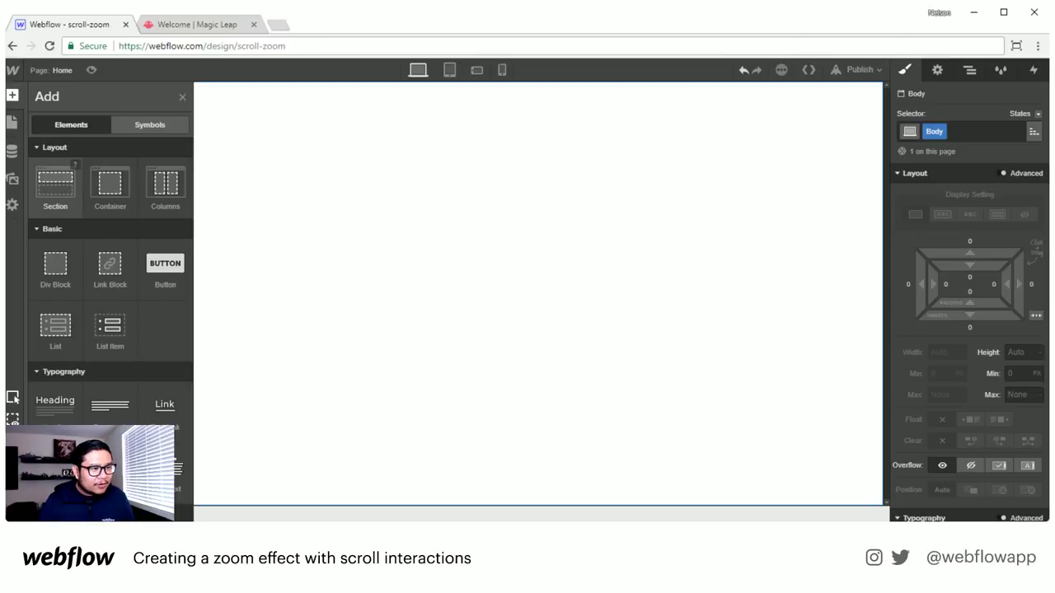
pyautogui.moveTo(55, 183); pyautogui.dragTo(360, 206)
pyautogui.click(935, 131)
pyautogui.write('hero')
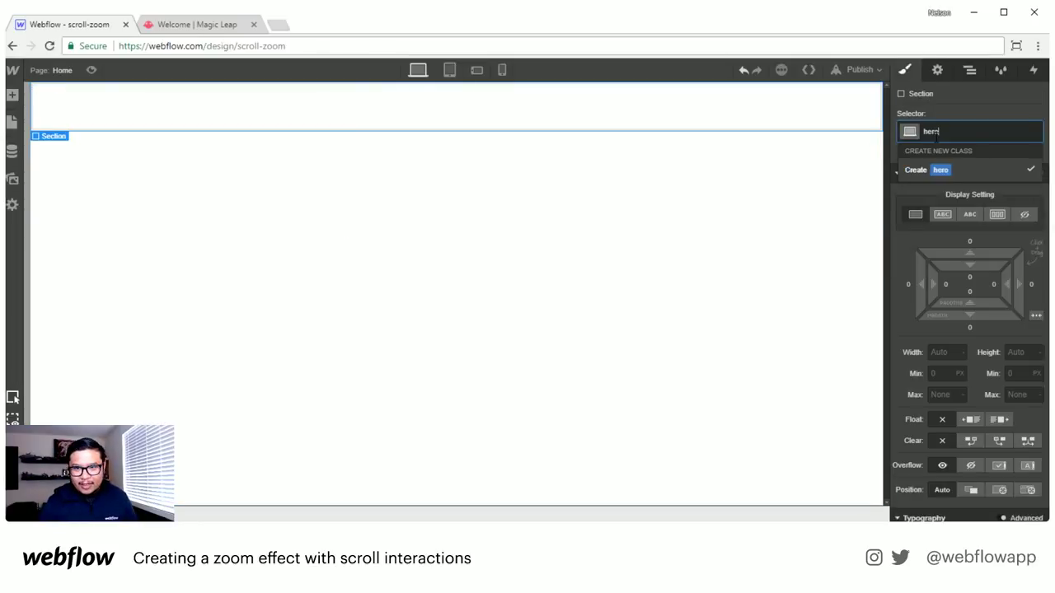
pyautogui.press('Return')
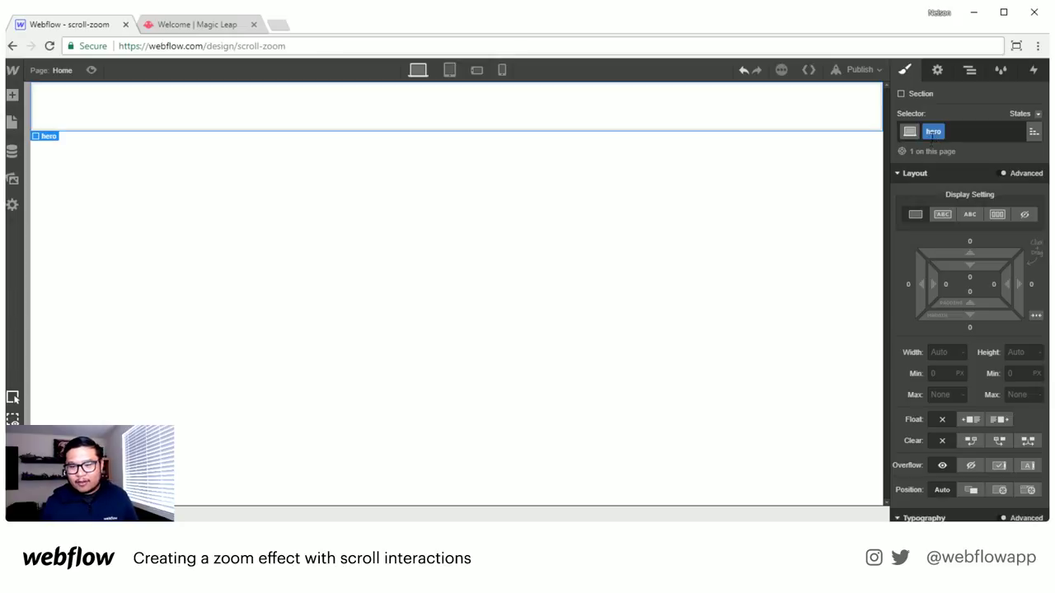
# - Set the hero section's height to 4000 px
pyautogui.click(1010, 352)
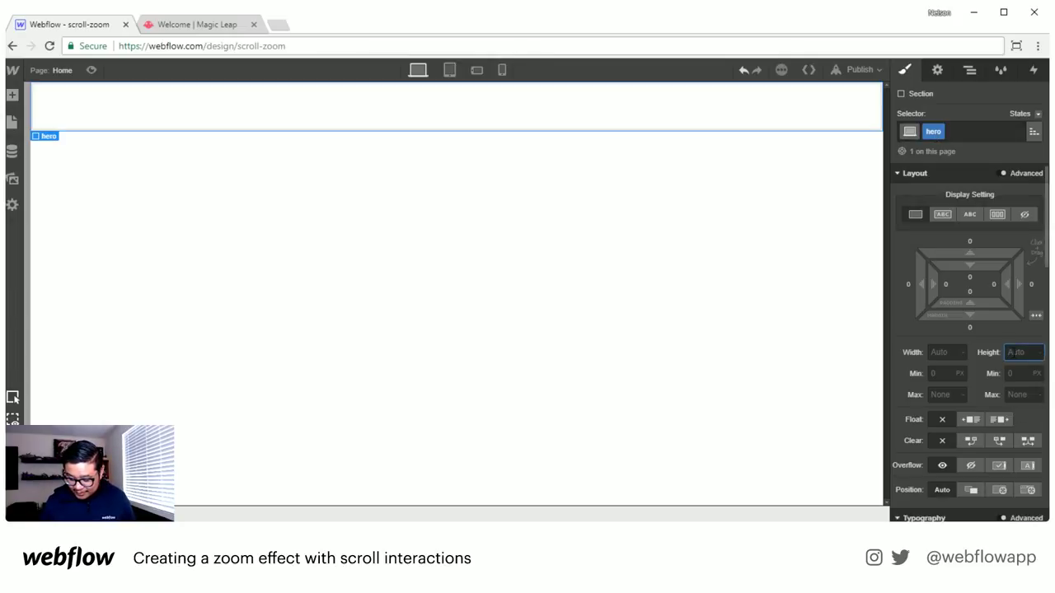
pyautogui.write('4000')
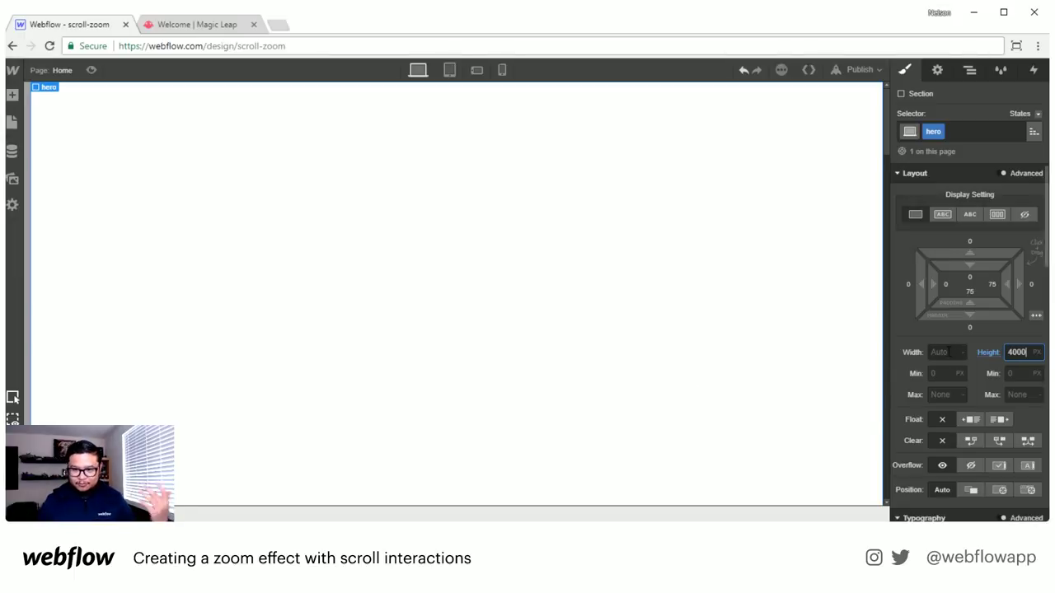
pyautogui.click(792, 323)
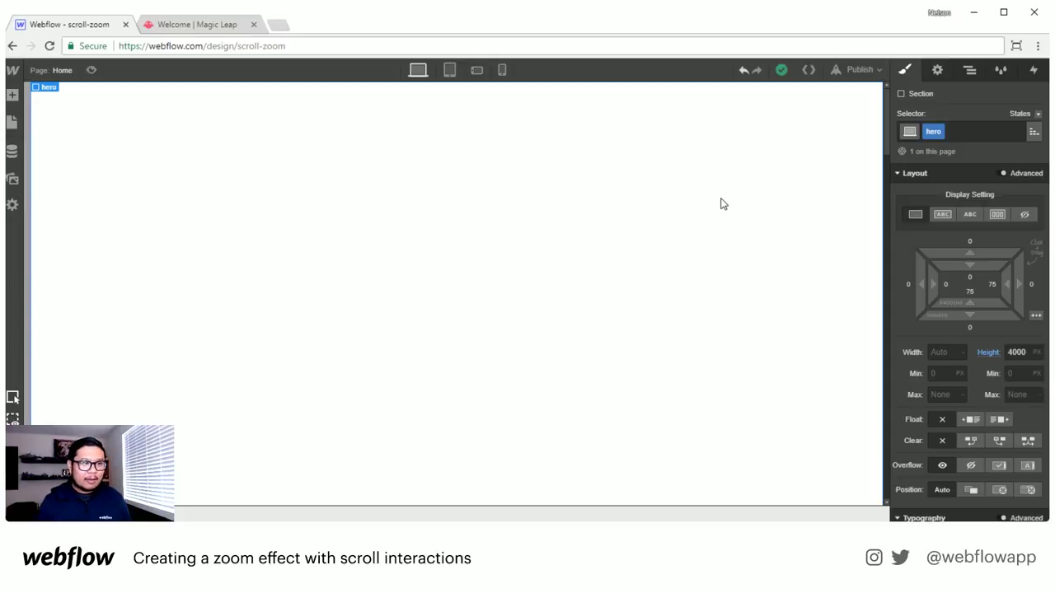
# - Add a div block inside the hero section and give it the new class "space"
pyautogui.press('a')
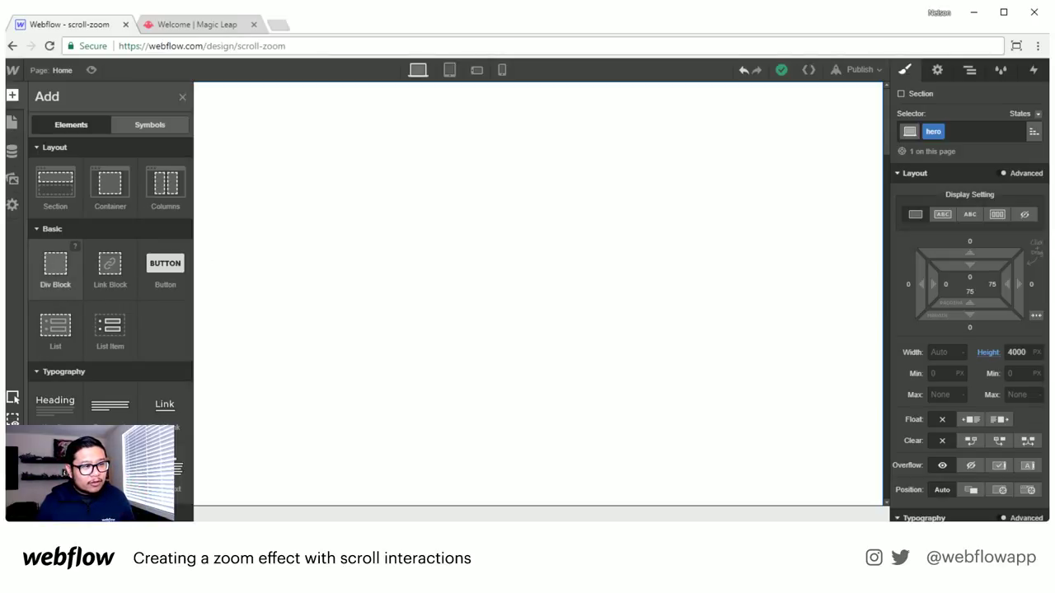
pyautogui.moveTo(55, 263); pyautogui.dragTo(357, 258)
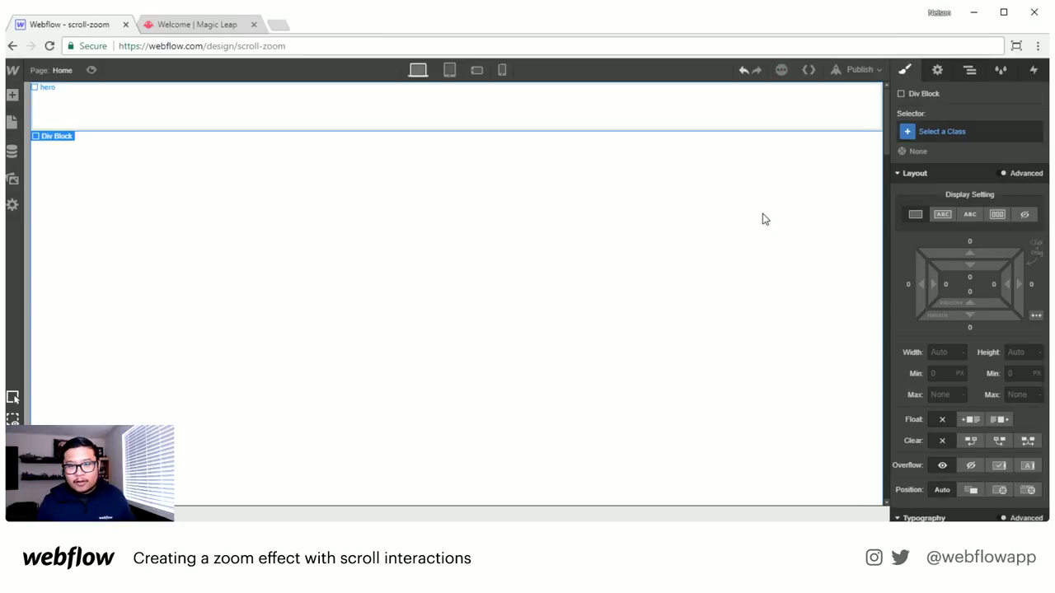
pyautogui.click(960, 132)
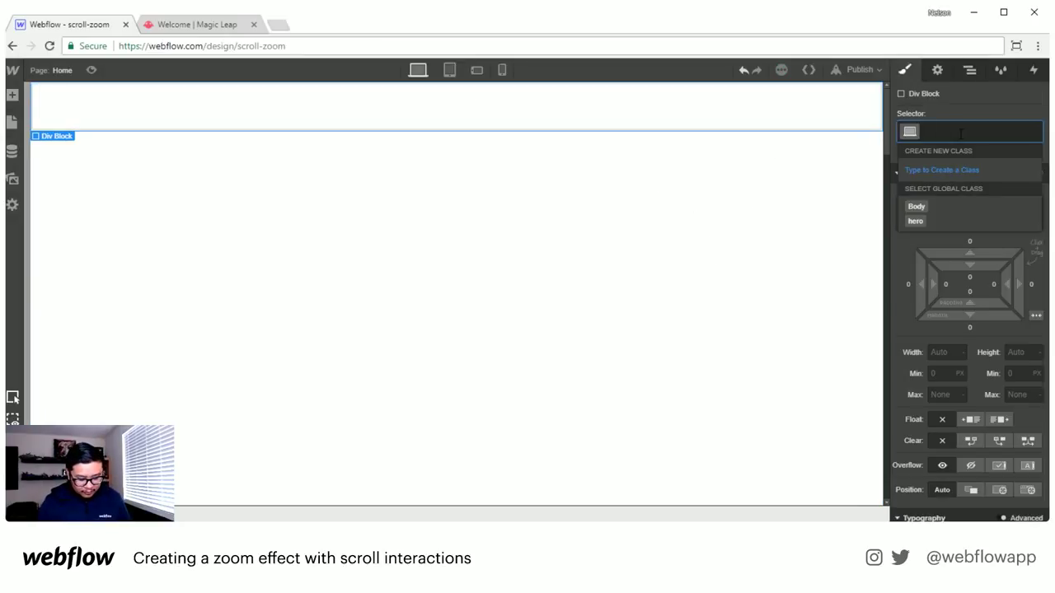
pyautogui.write('space')
pyautogui.press('Return')
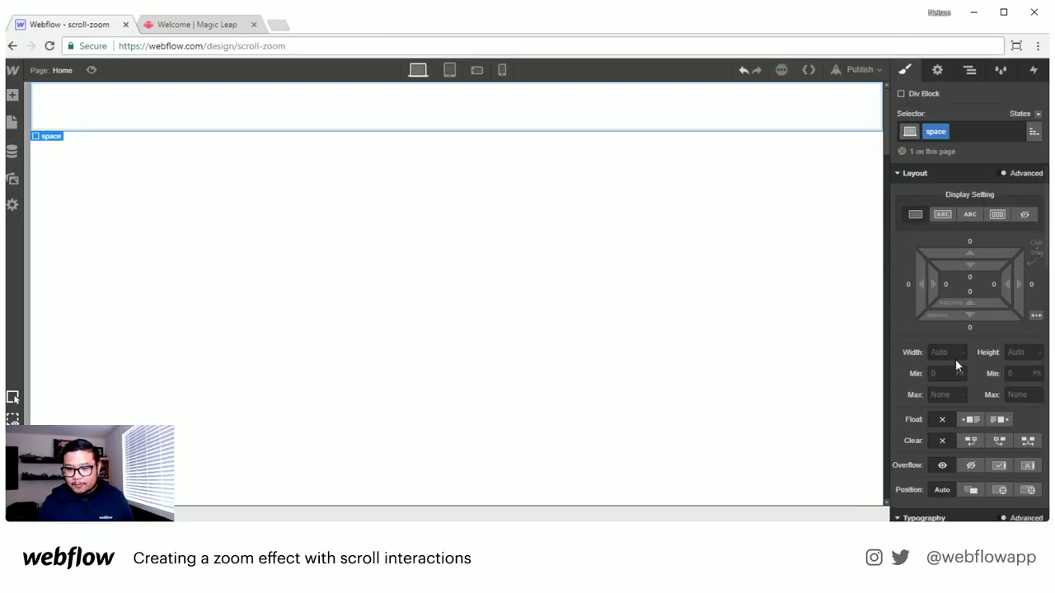
# - Make the space div fixed in position, with a width of 100% and a height of 100vh
pyautogui.click(1030, 492)
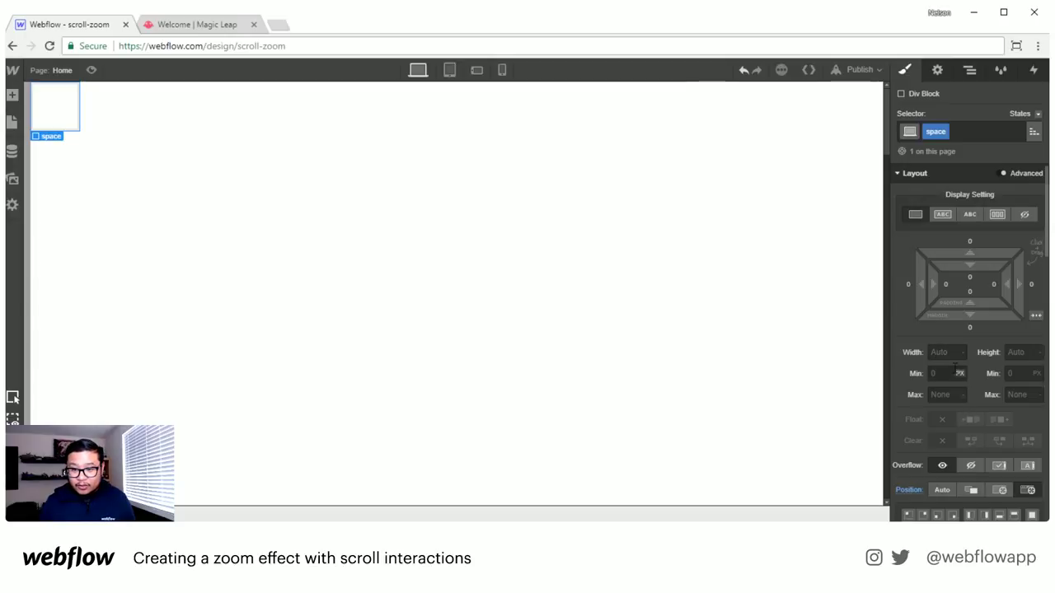
pyautogui.click(938, 353)
pyautogui.write('100%')
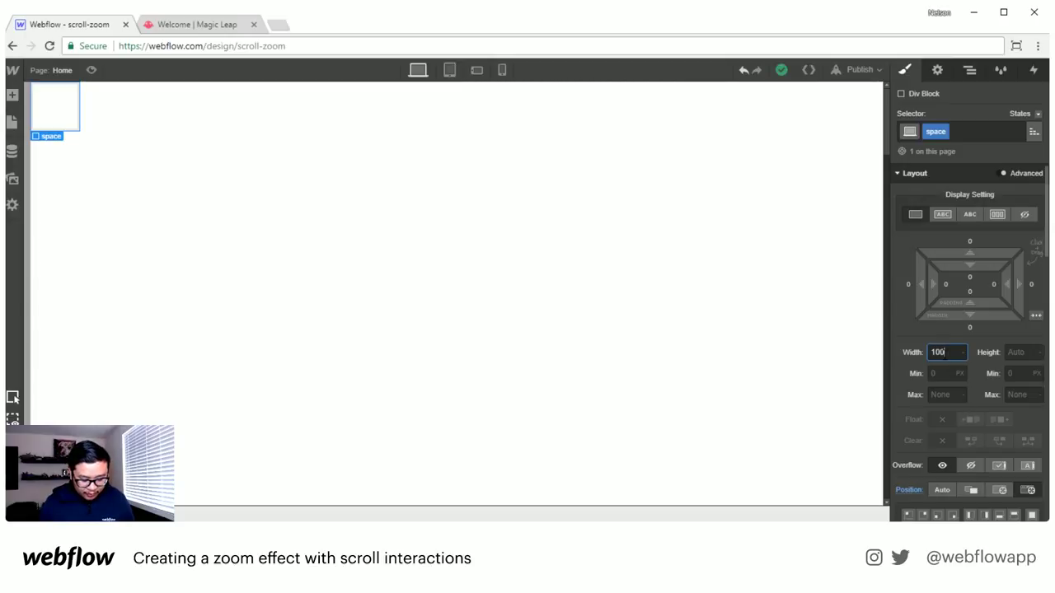
pyautogui.press('Tab')
pyautogui.write('100vh')
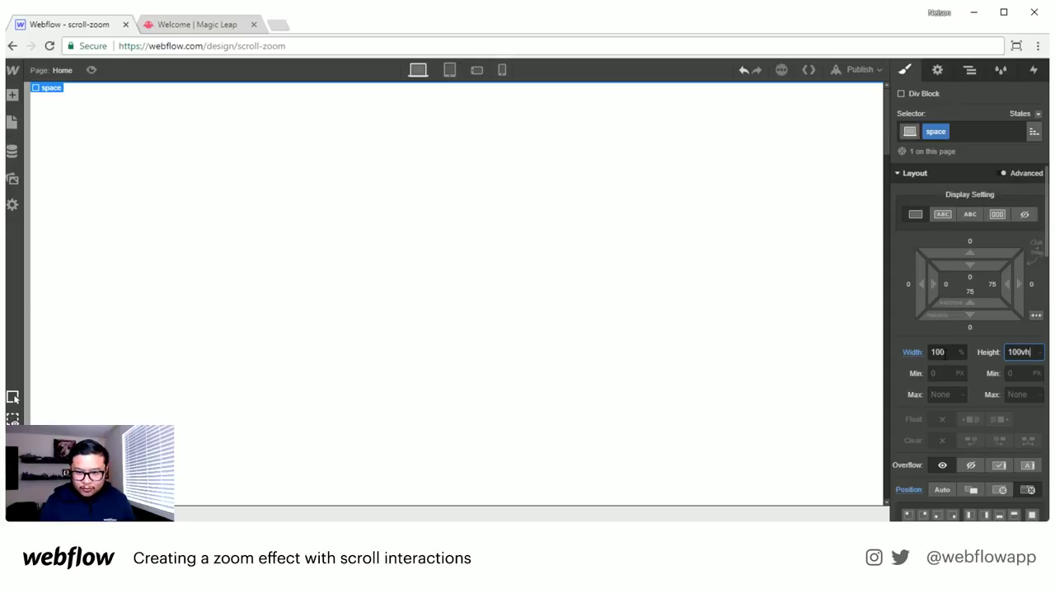
pyautogui.press('Return')
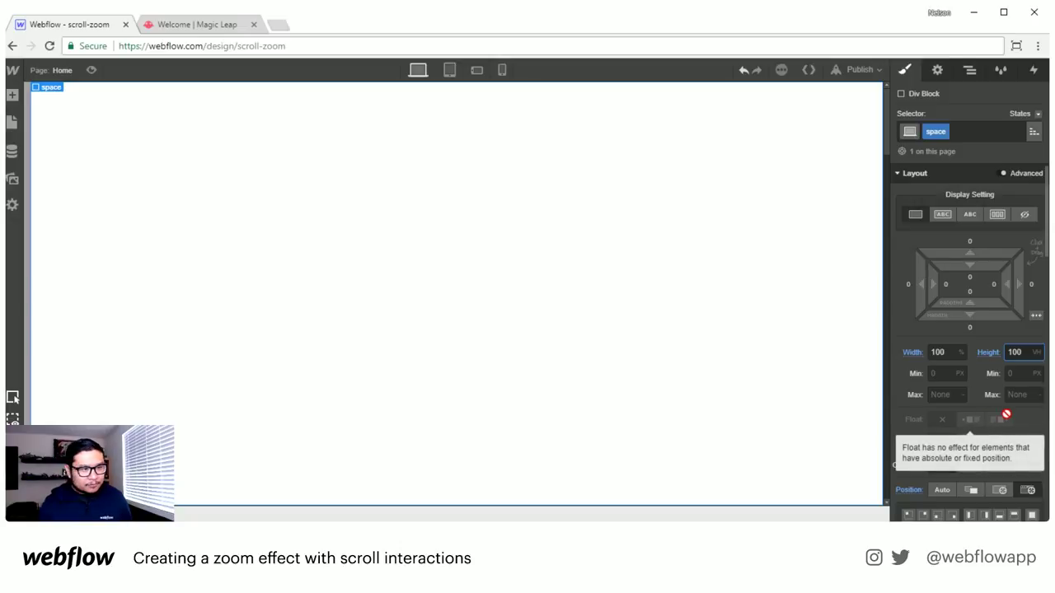
# - Give the space div the galaxy photo as its background image, sized to Cover and centred at 50%, 50%
pyautogui.scroll(-1, 981, 395)
pyautogui.scroll(1, 981, 395)
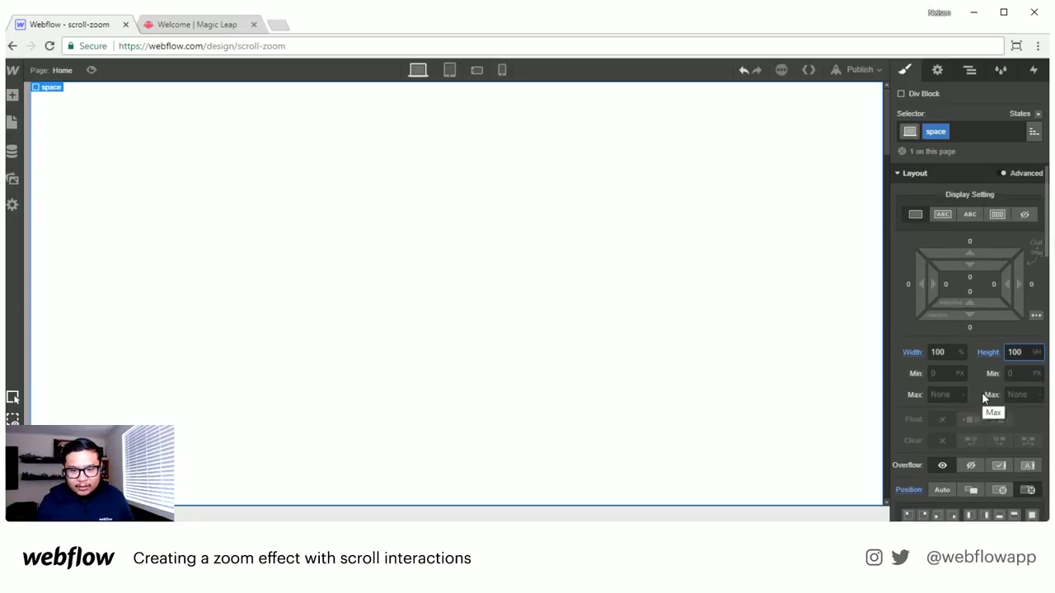
pyautogui.scroll(-10, 981, 392)
pyautogui.scroll(-1, 981, 392)
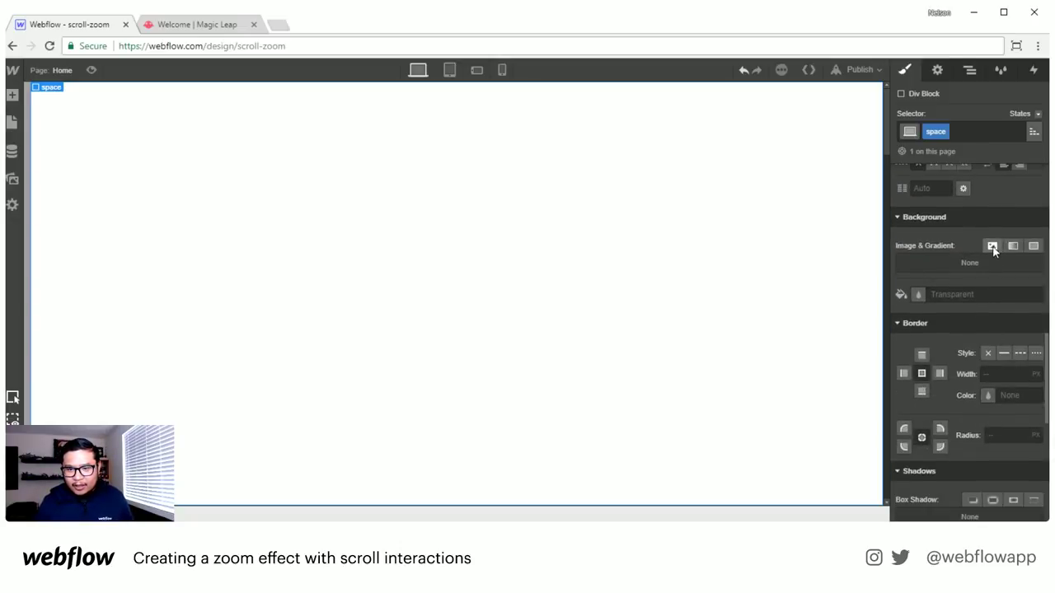
pyautogui.click(992, 245)
pyautogui.click(979, 192)
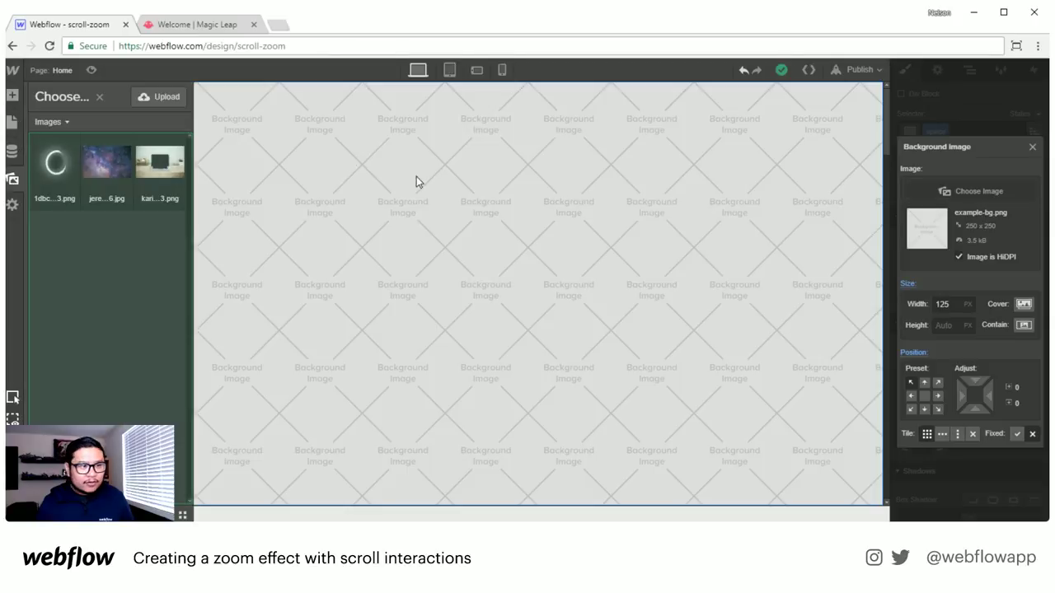
pyautogui.click(105, 163)
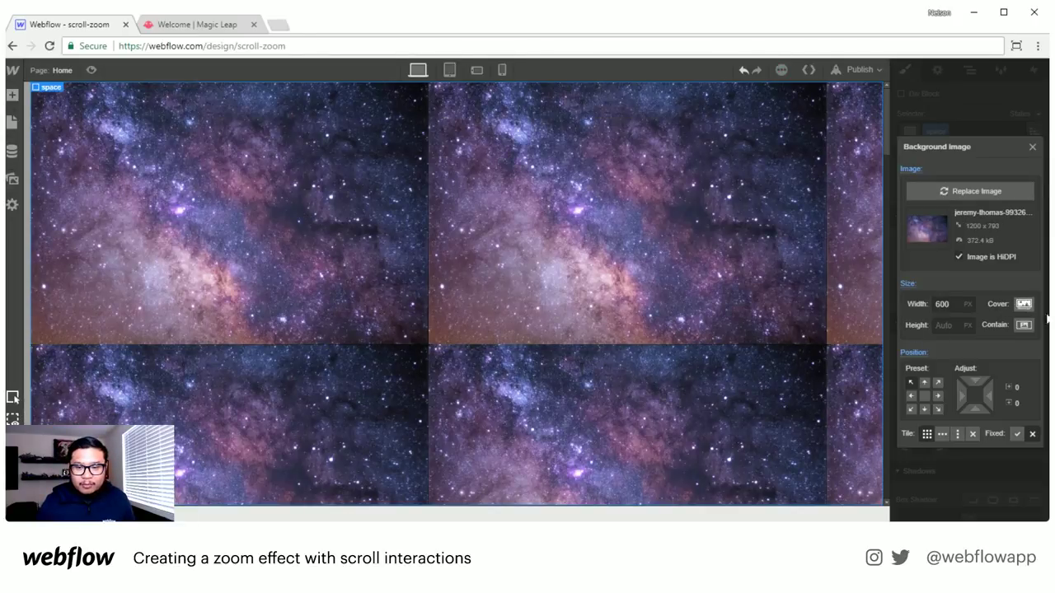
pyautogui.click(1022, 303)
pyautogui.click(924, 395)
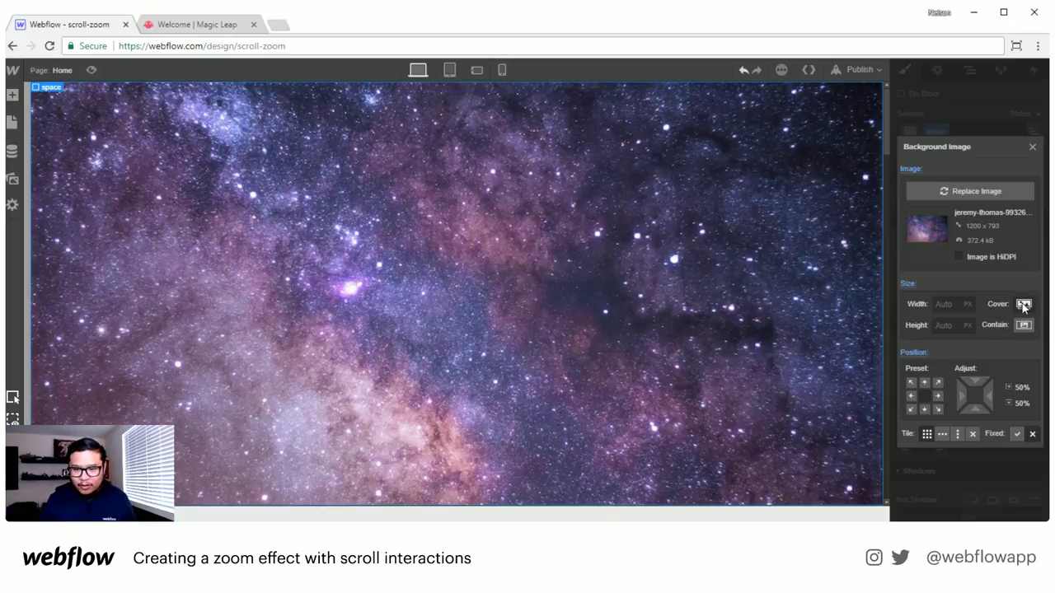
# - Turn off tiling for the space div's galaxy background image
pyautogui.click(973, 434)
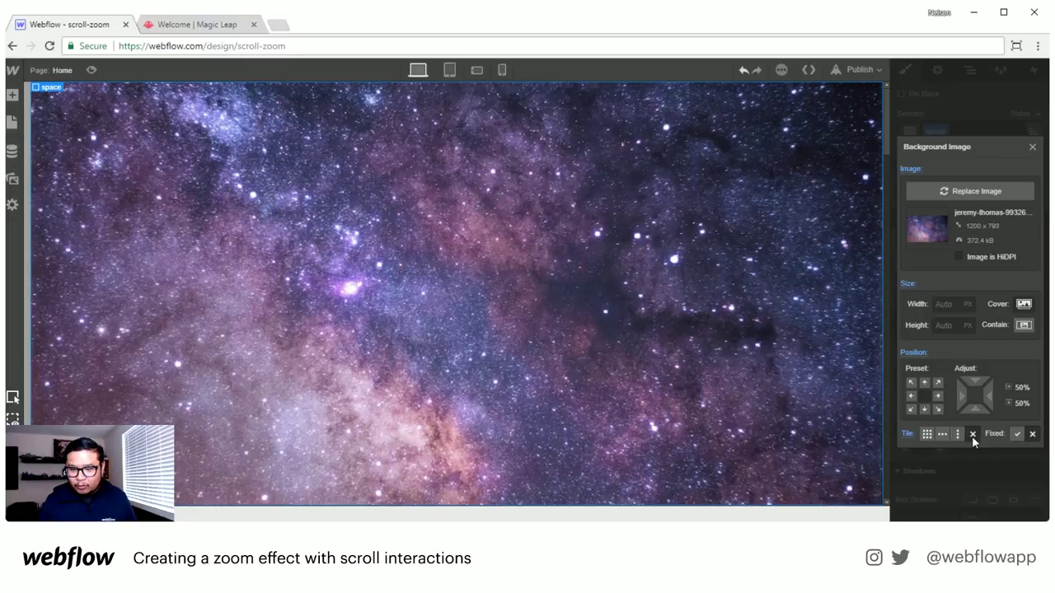
pyautogui.click(1031, 148)
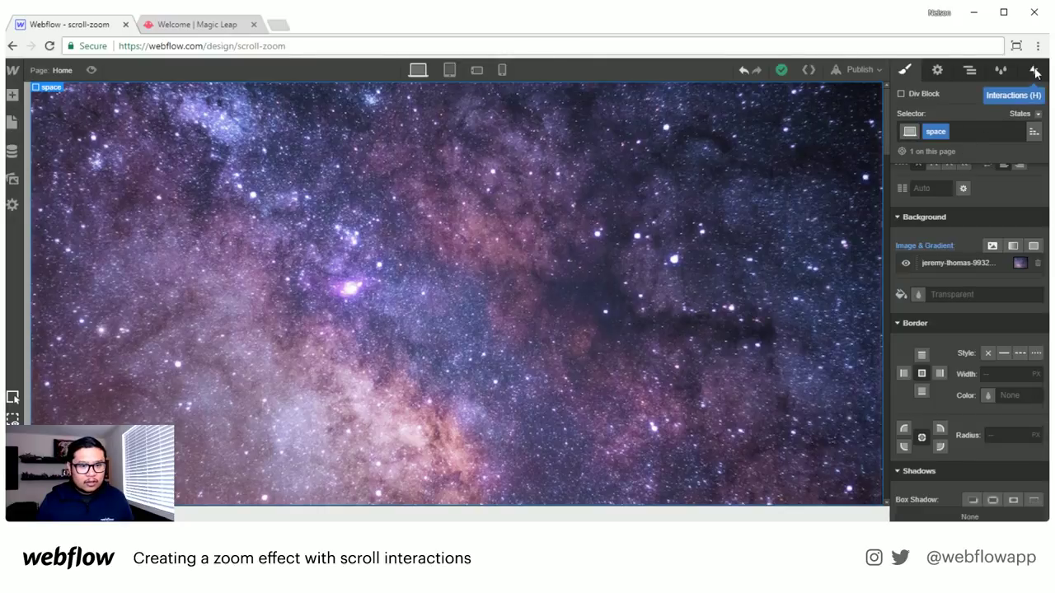
# - Add a div block inside the hero section, above space, and give it the new class "desk"
pyautogui.click(969, 71)
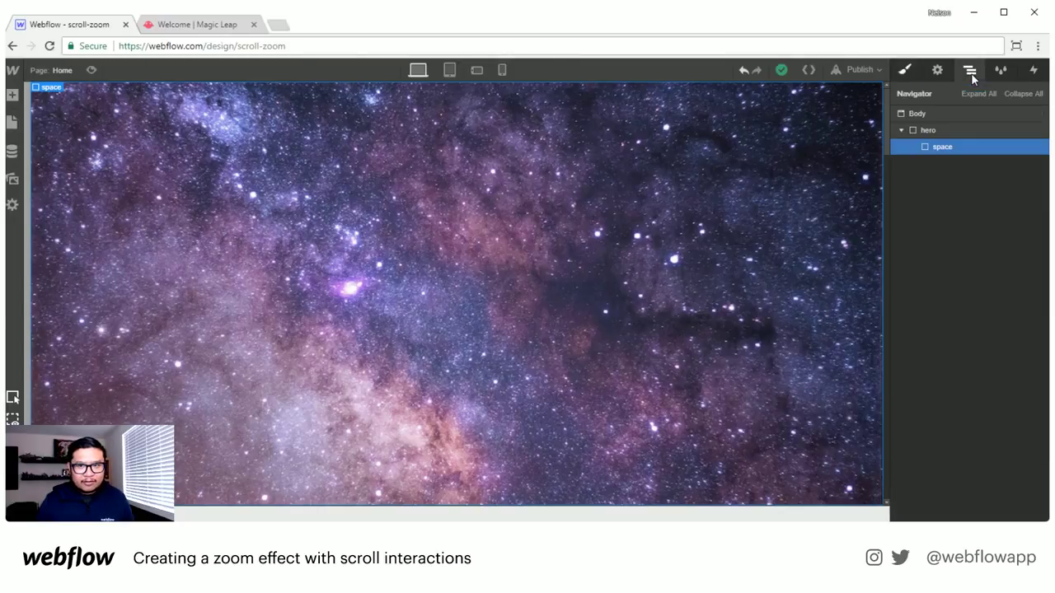
pyautogui.click(931, 131)
pyautogui.press('a')
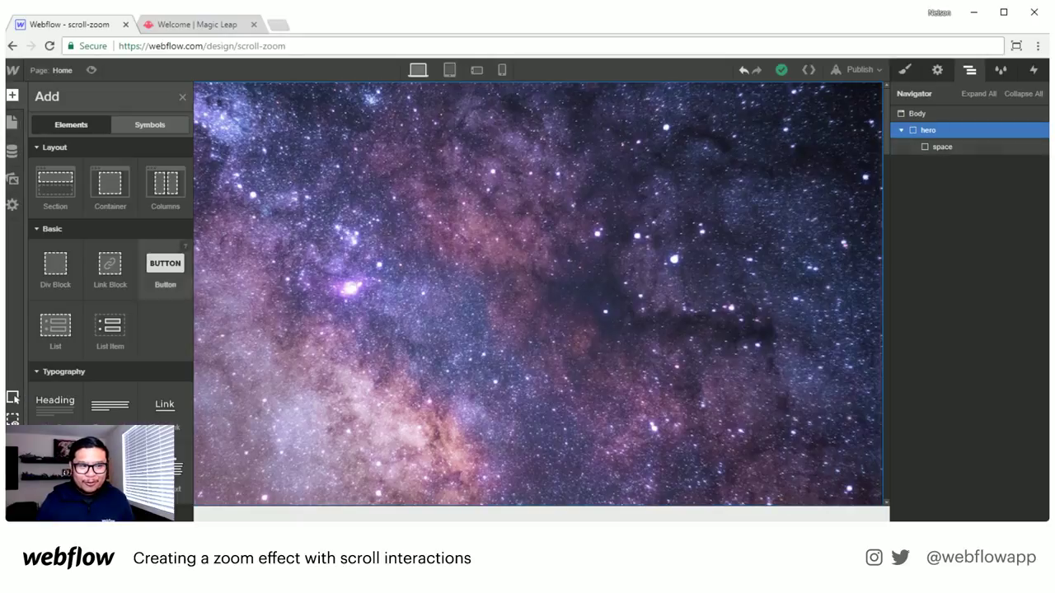
pyautogui.moveTo(55, 263); pyautogui.dragTo(992, 149)
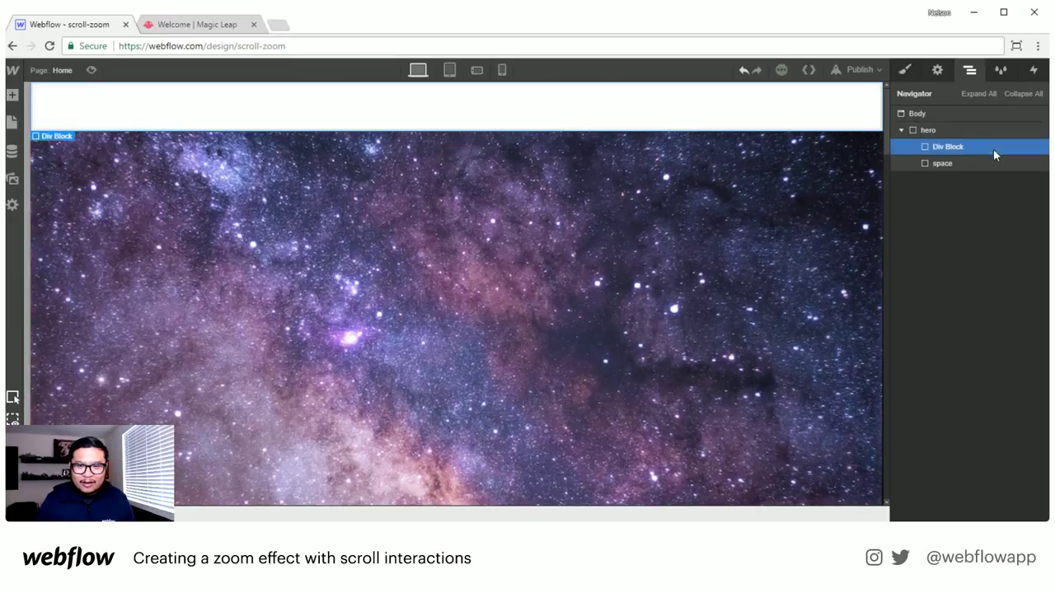
pyautogui.click(956, 132)
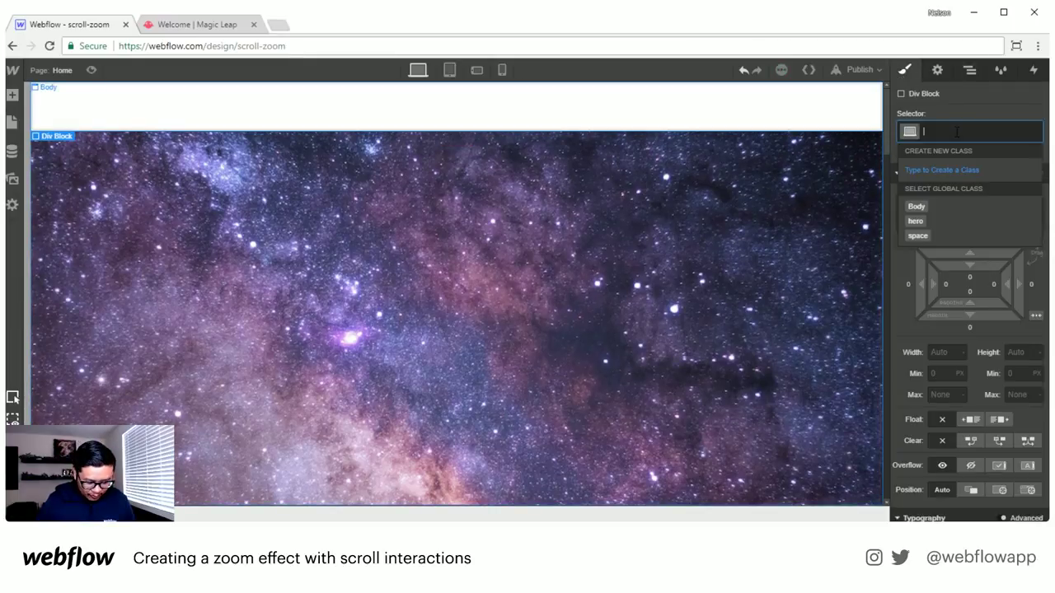
pyautogui.write('desk')
pyautogui.press('Return')
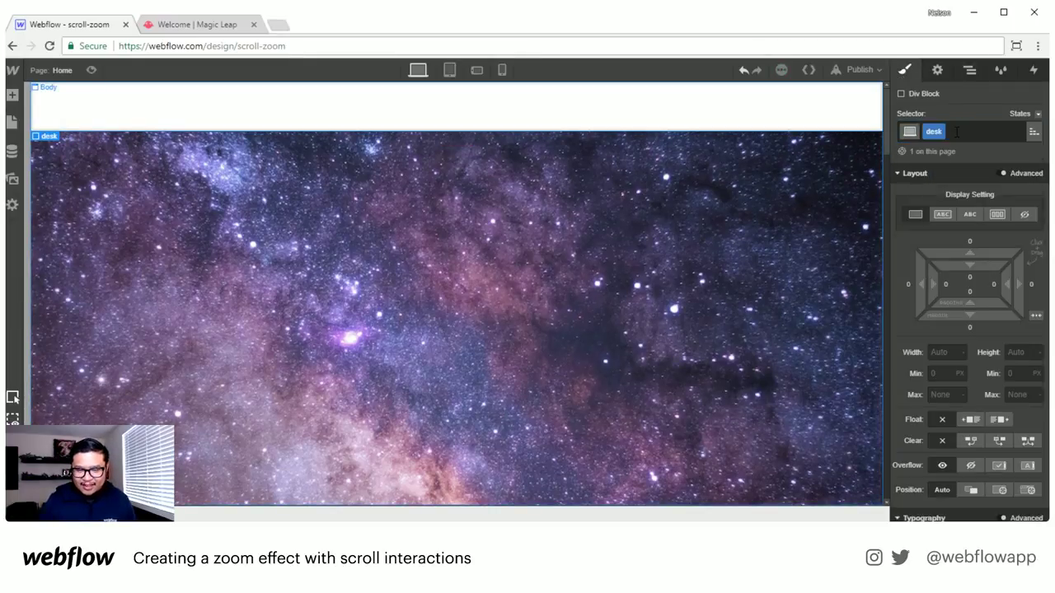
# - Make the desk div fixed in position, with a width of 100% and a height of 100vh
pyautogui.click(1028, 489)
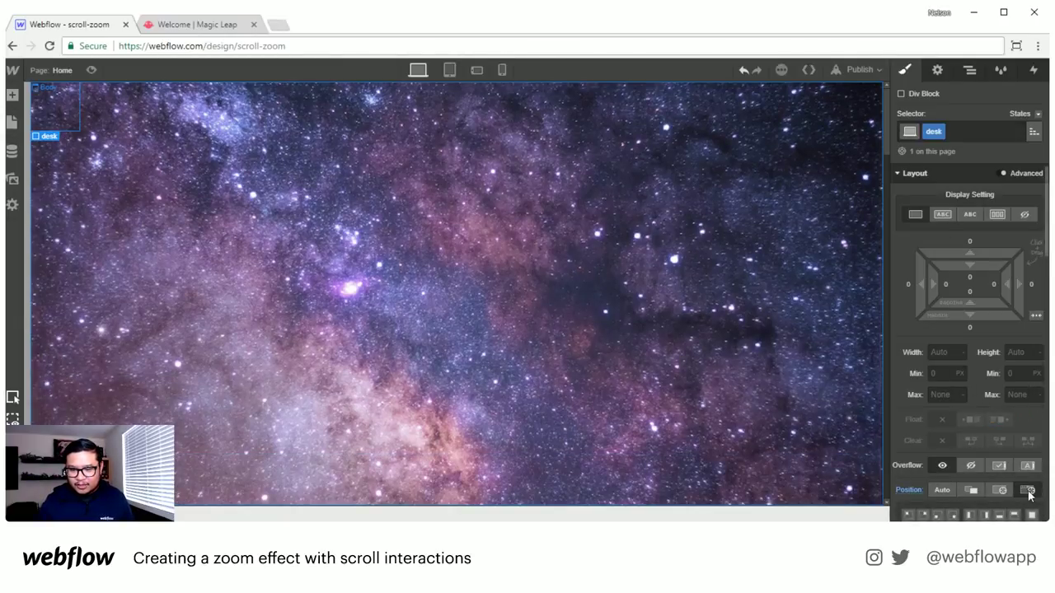
pyautogui.click(940, 352)
pyautogui.write('100%')
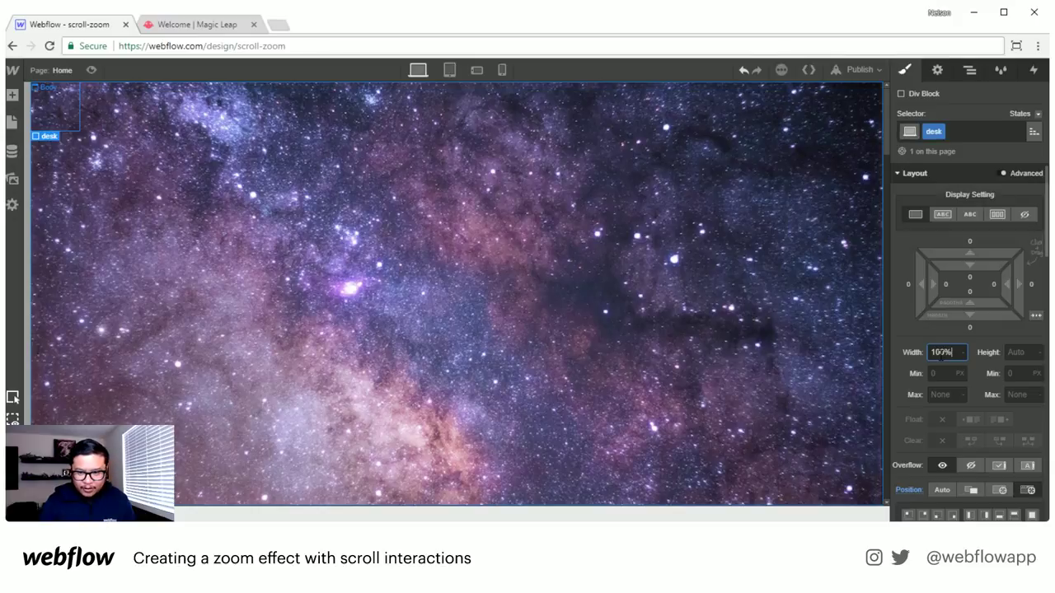
pyautogui.press('Tab')
pyautogui.write('100vh')
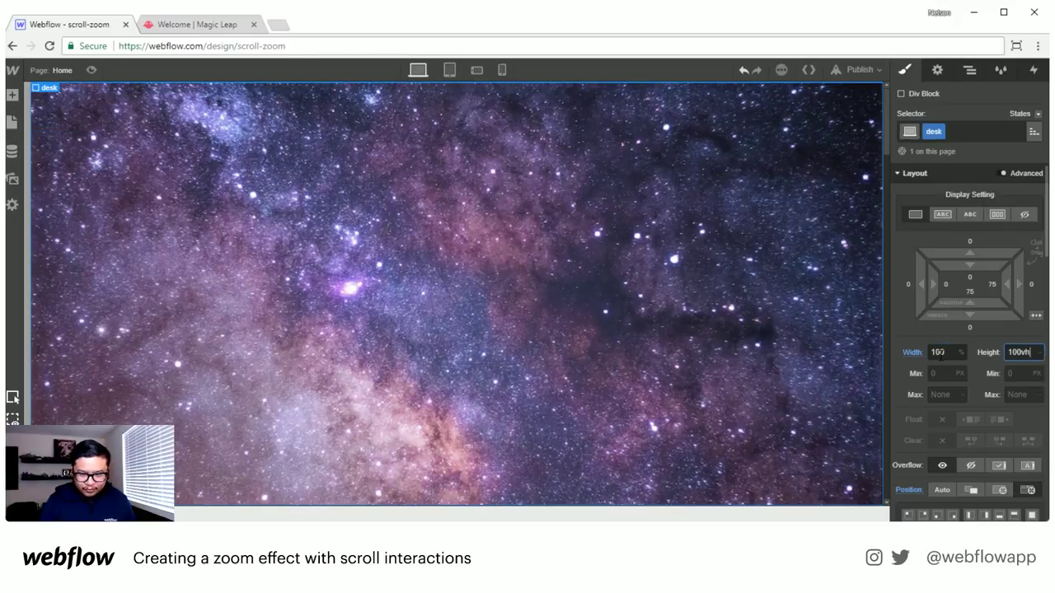
# - Set the desk div's z-index to 1
pyautogui.scroll(-1, 944, 356)
pyautogui.scroll(-3, 944, 356)
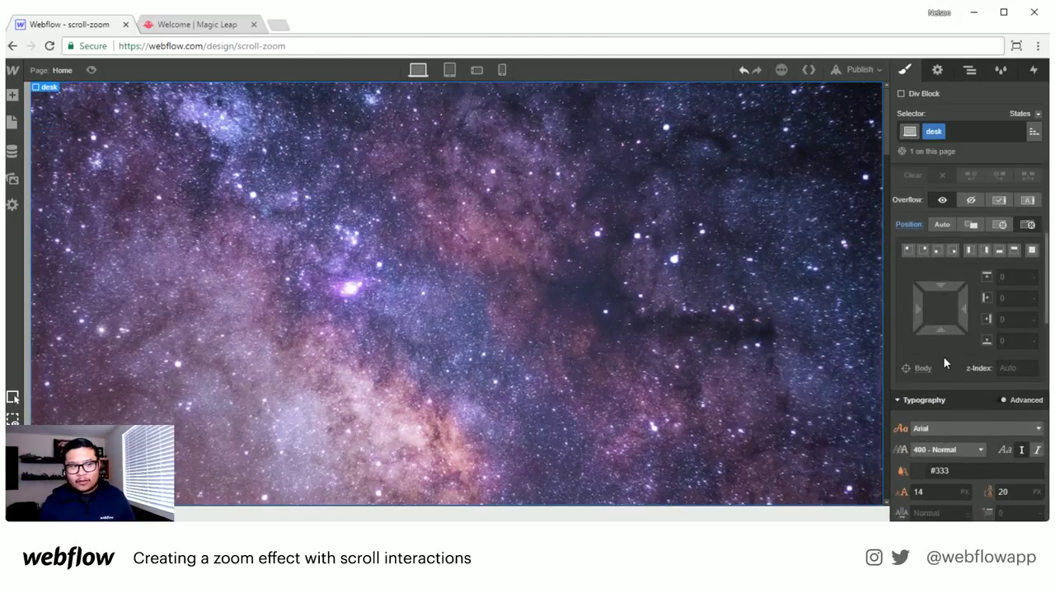
pyautogui.click(1012, 366)
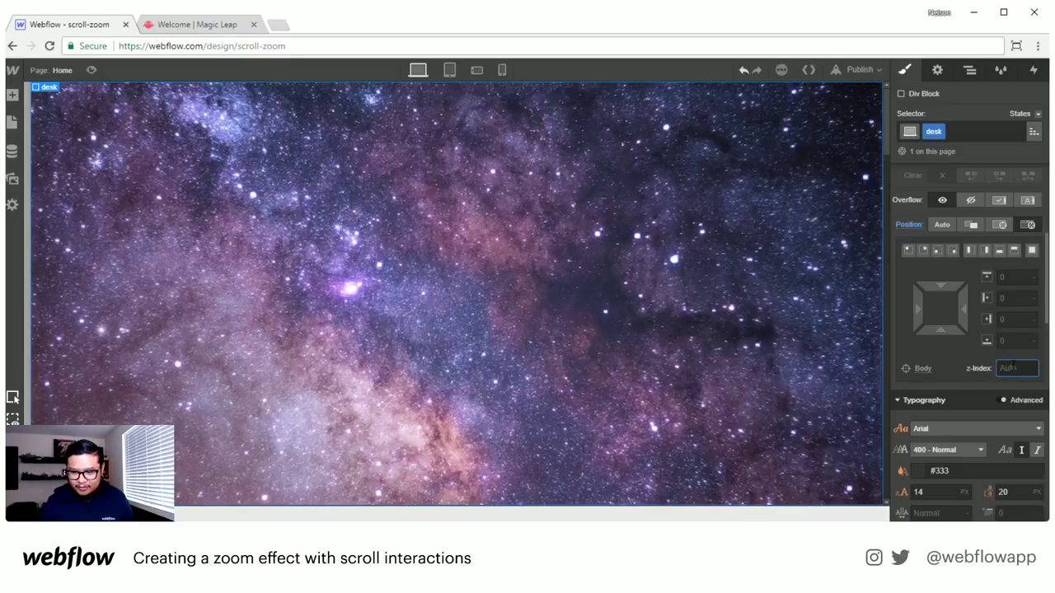
pyautogui.write('1')
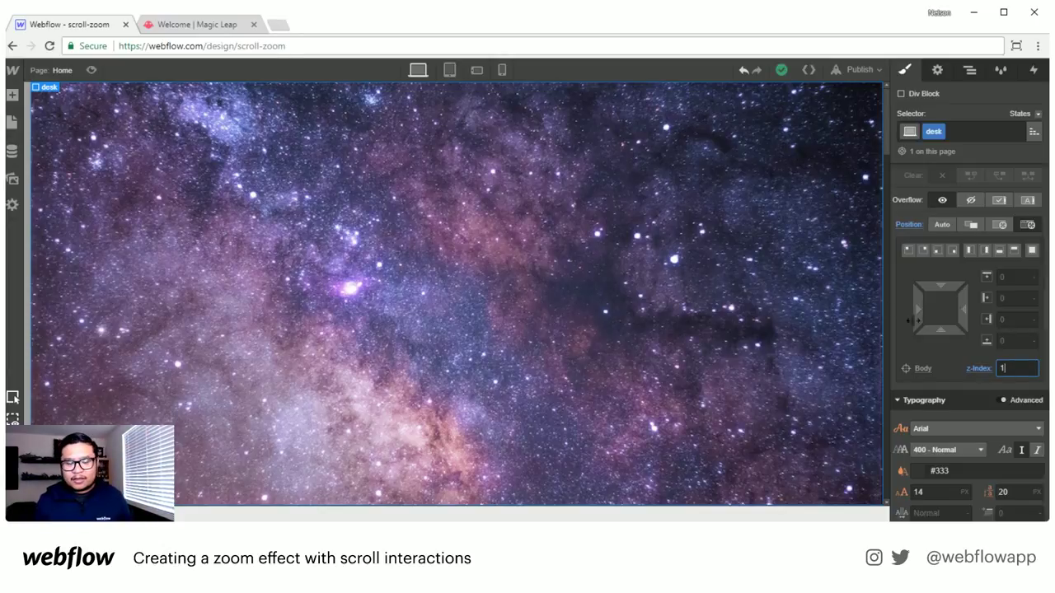
# - Give the desk div the background image kari-shea-272383.png, sized to Cover, centred at 50%, 50% and without tiling
pyautogui.scroll(-3, 970, 332)
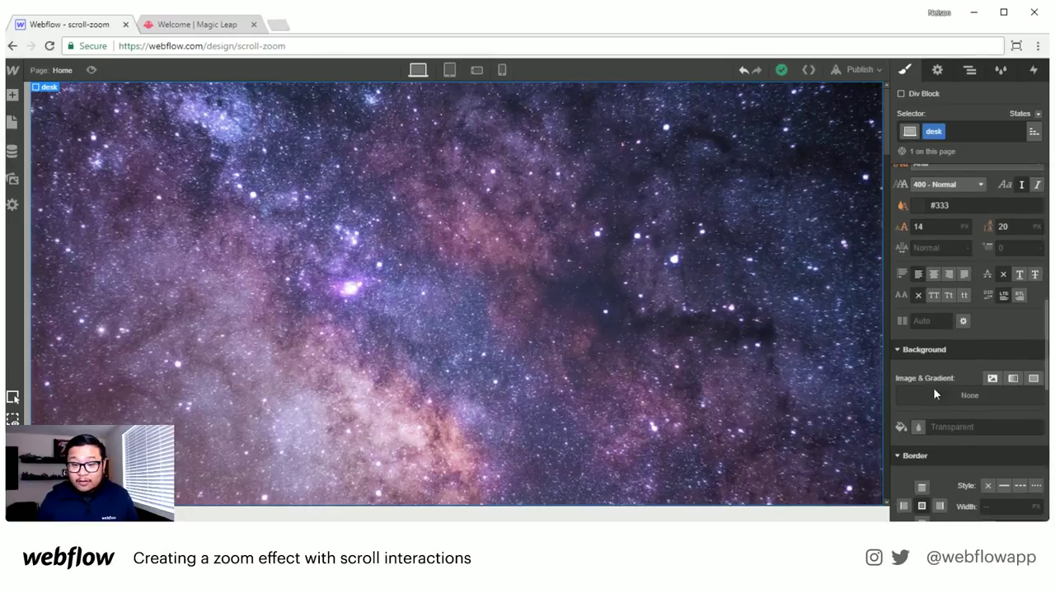
pyautogui.click(992, 378)
pyautogui.click(913, 164)
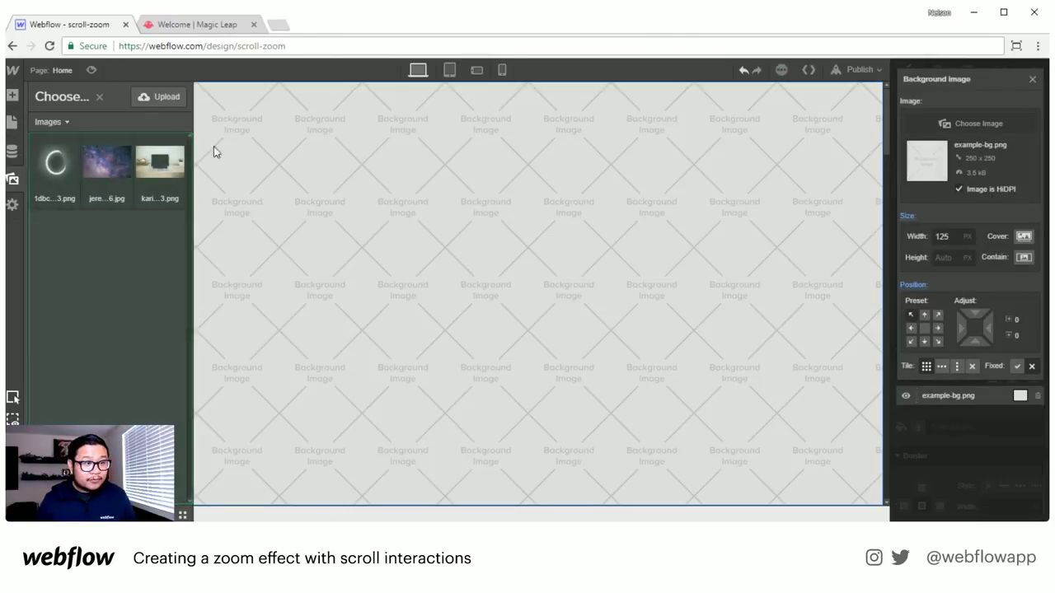
pyautogui.click(160, 162)
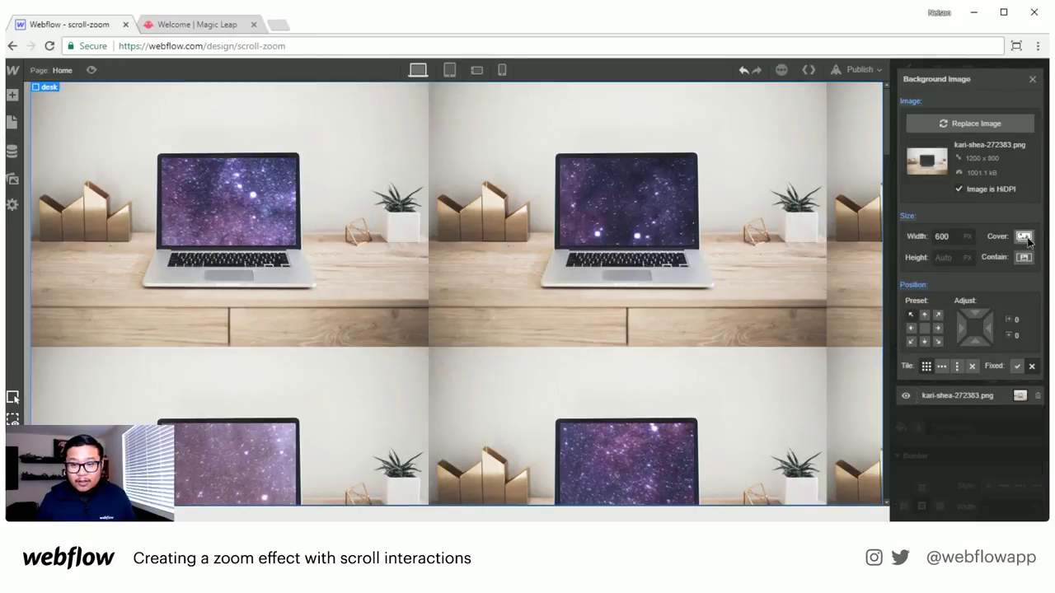
pyautogui.click(1023, 236)
pyautogui.click(924, 328)
pyautogui.click(972, 365)
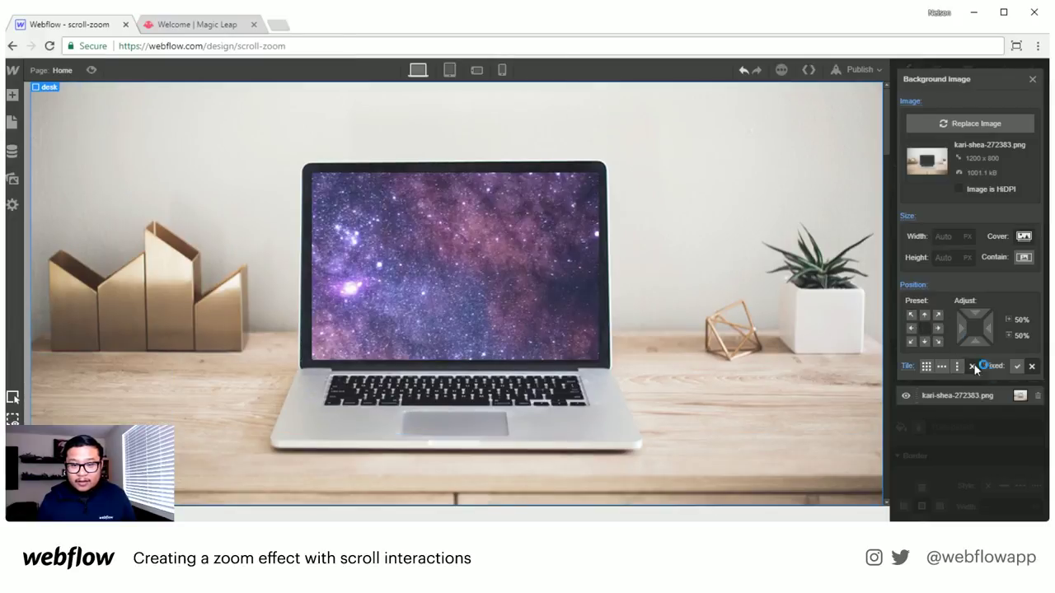
pyautogui.click(1032, 80)
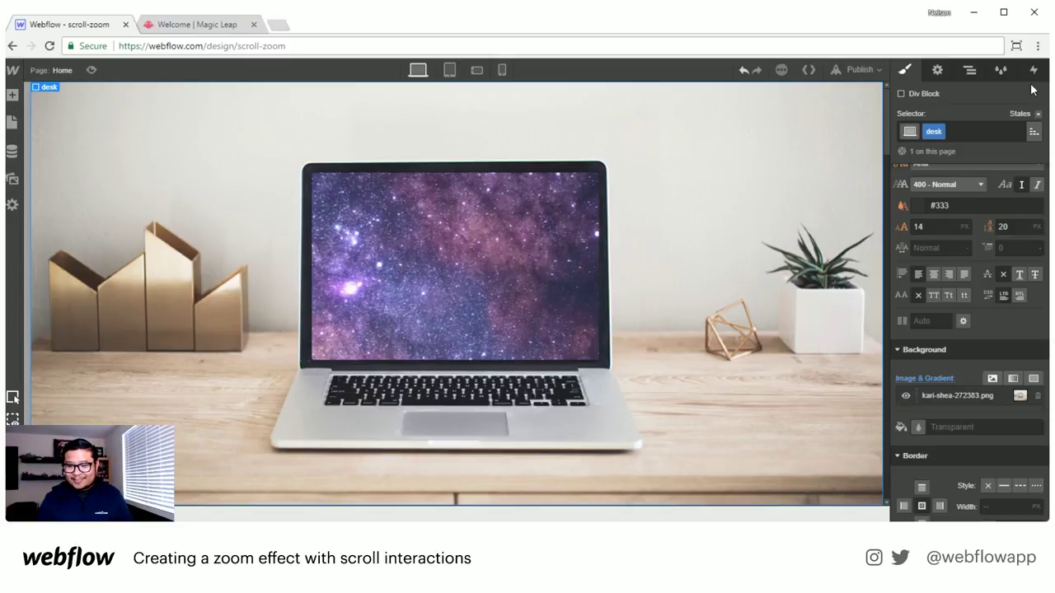
# - Add a While Scrolling in View element trigger to the hero section
pyautogui.click(968, 71)
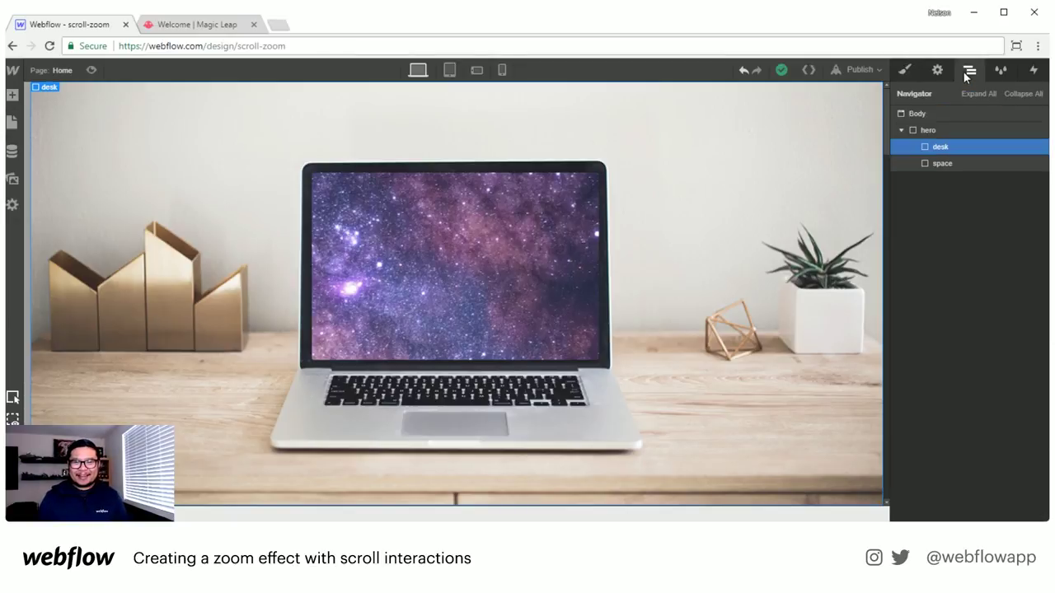
pyautogui.click(943, 130)
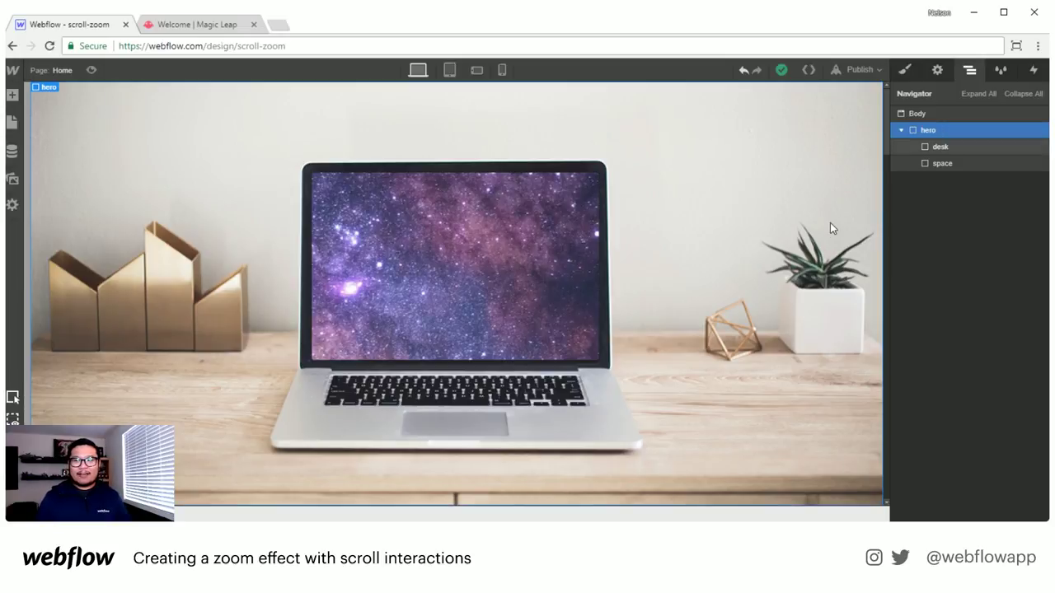
pyautogui.scroll(-5, 830, 232)
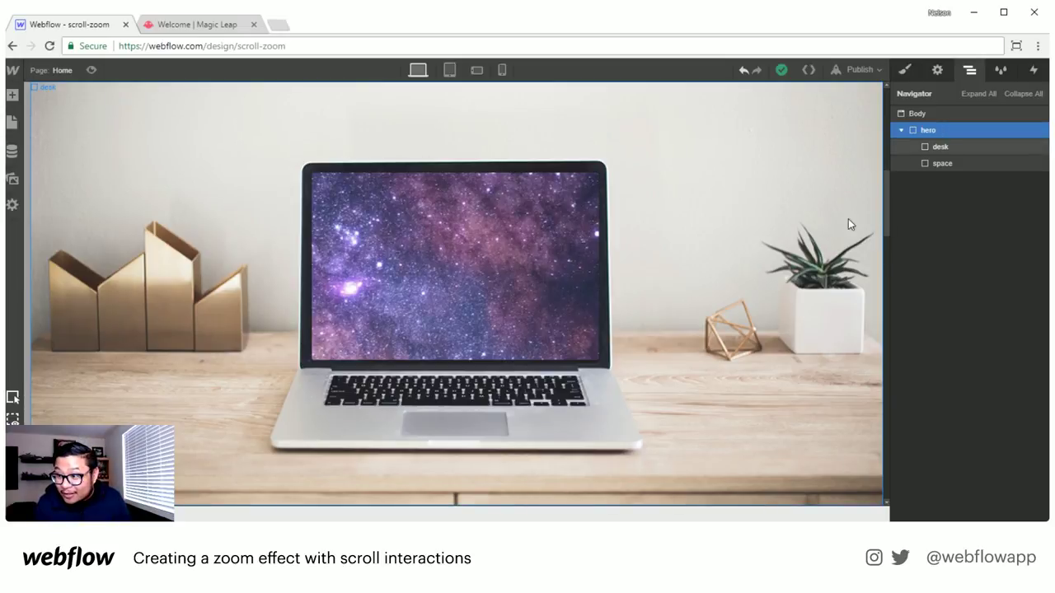
pyautogui.moveTo(889, 182)
pyautogui.mouseDown()
pyautogui.moveTo(887, 450)
pyautogui.moveTo(882, 91)
pyautogui.moveTo(894, 484)
pyautogui.moveTo(886, 112)
pyautogui.moveTo(882, 459)
pyautogui.moveTo(886, 123)
pyautogui.moveTo(894, 176)
pyautogui.mouseUp()
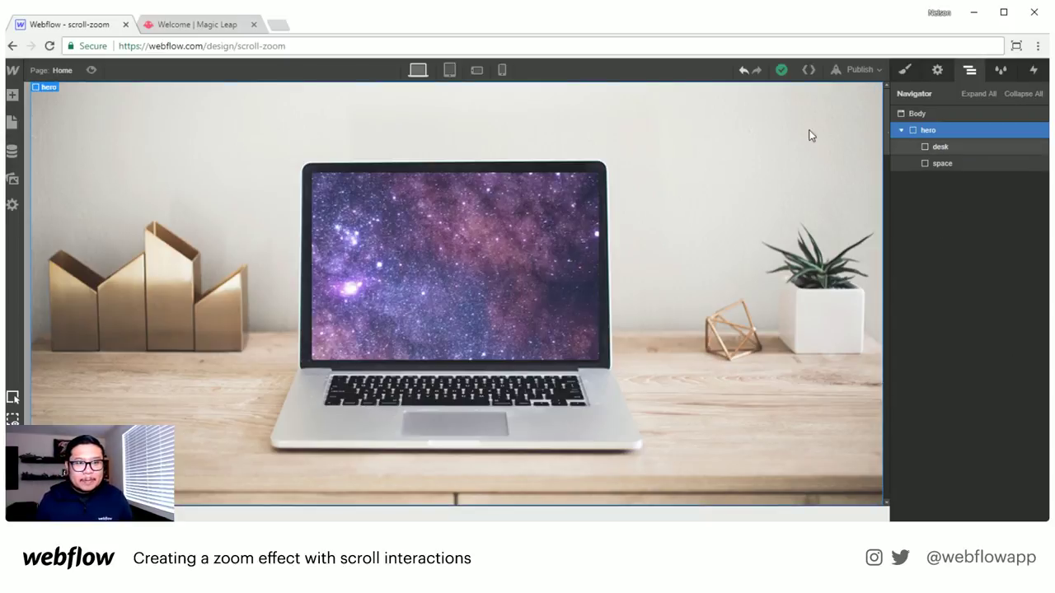
pyautogui.click(1034, 71)
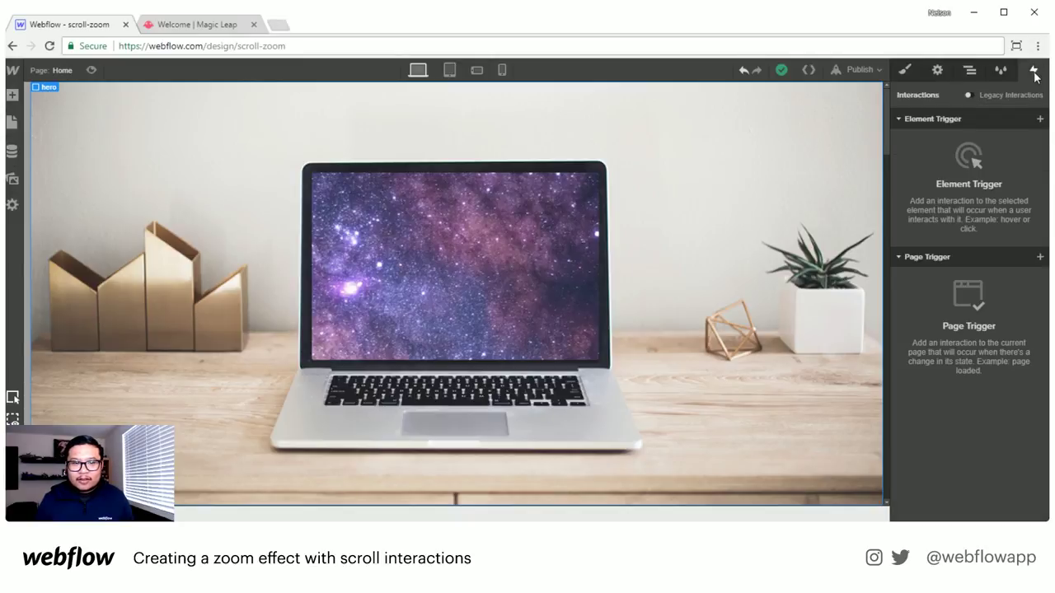
pyautogui.click(1040, 259)
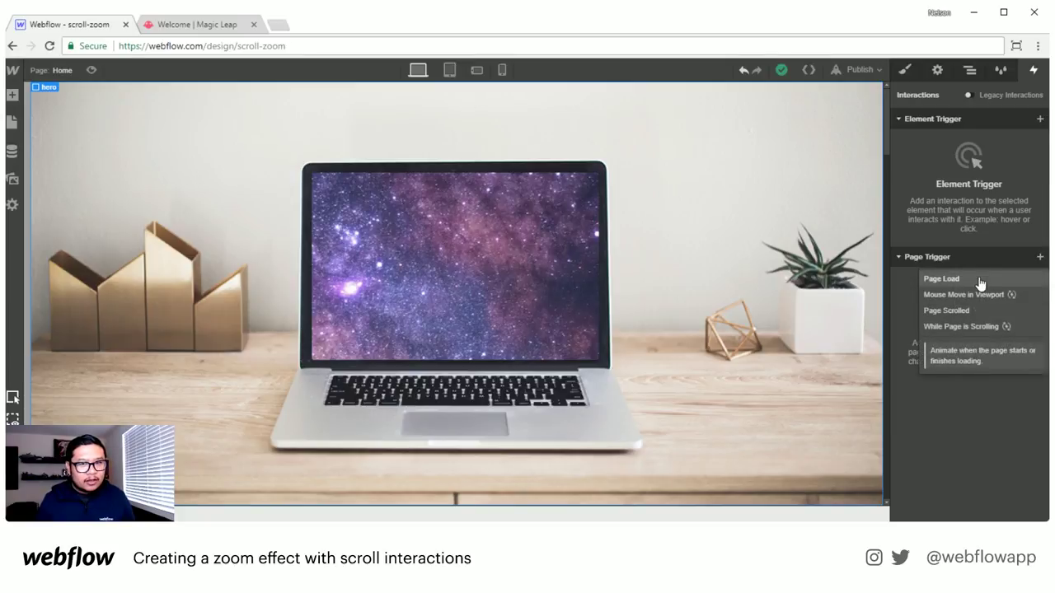
pyautogui.click(943, 104)
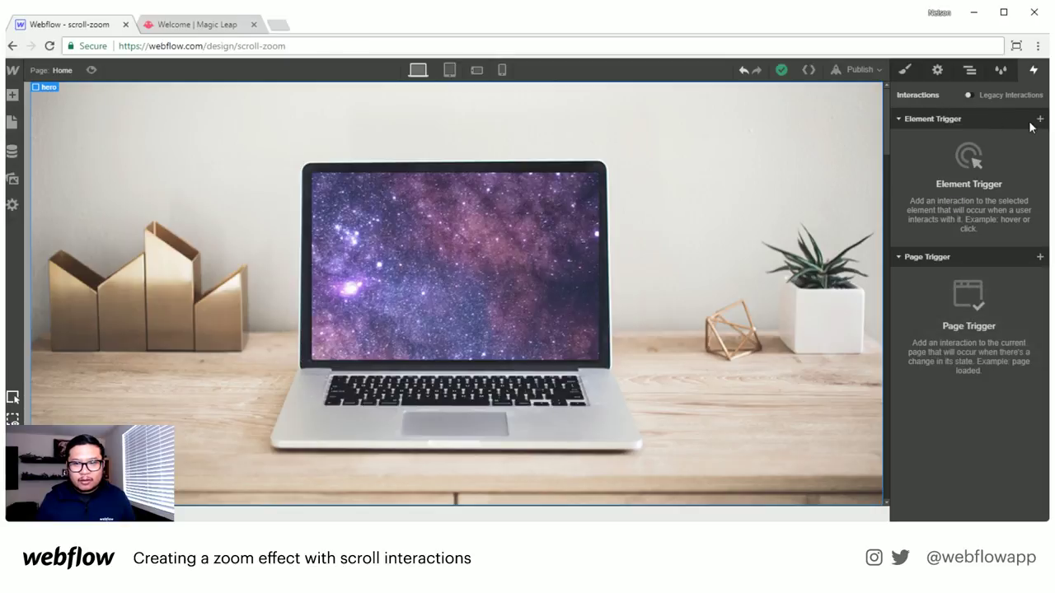
pyautogui.click(1040, 119)
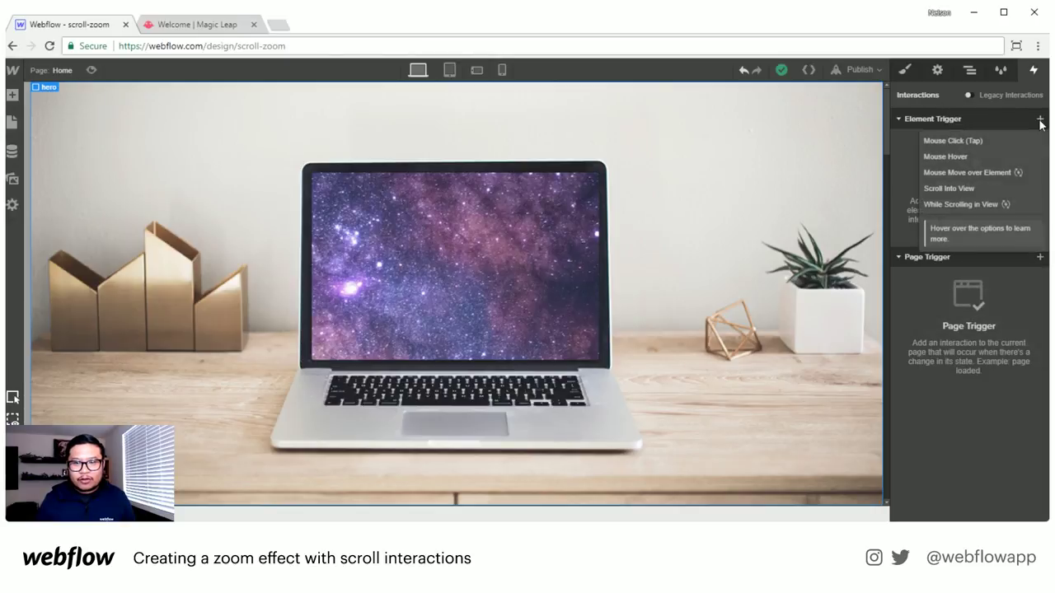
pyautogui.click(1016, 206)
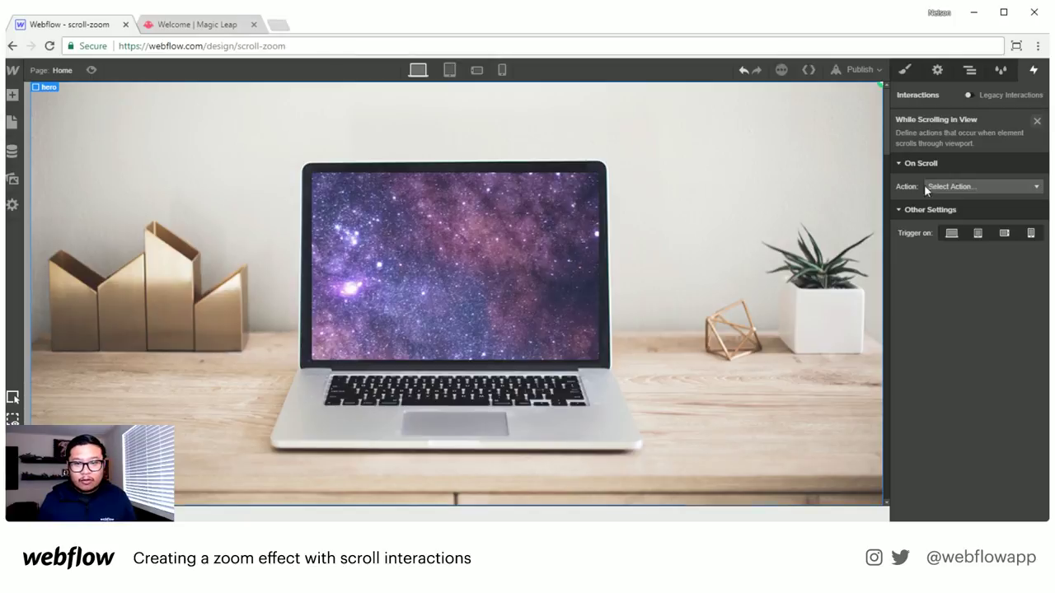
# - Set the hero trigger's scroll action to Play Scroll Animation and create a new scroll animation for it
pyautogui.click(968, 187)
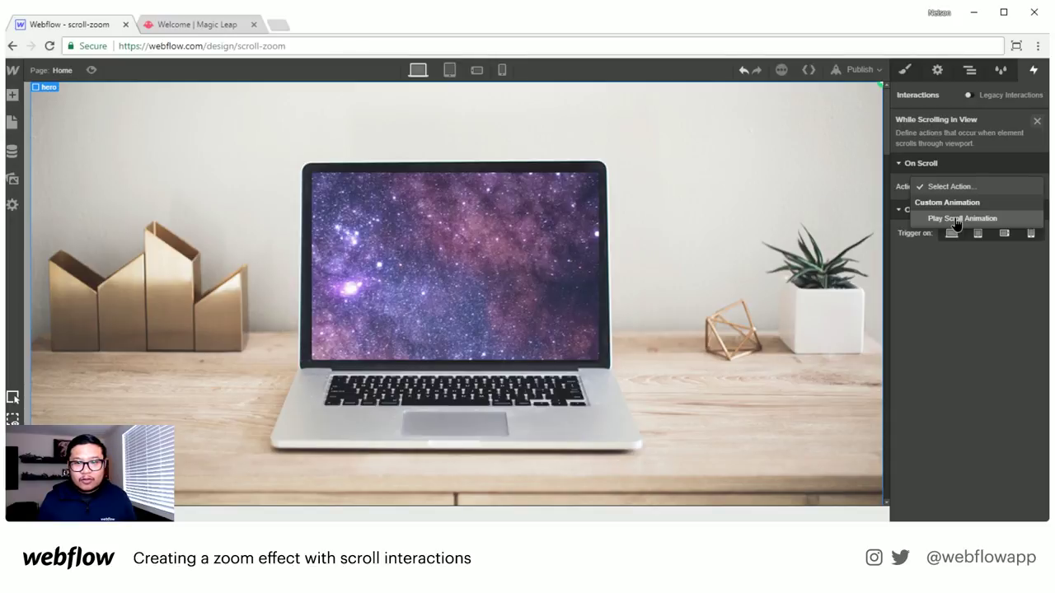
pyautogui.click(955, 219)
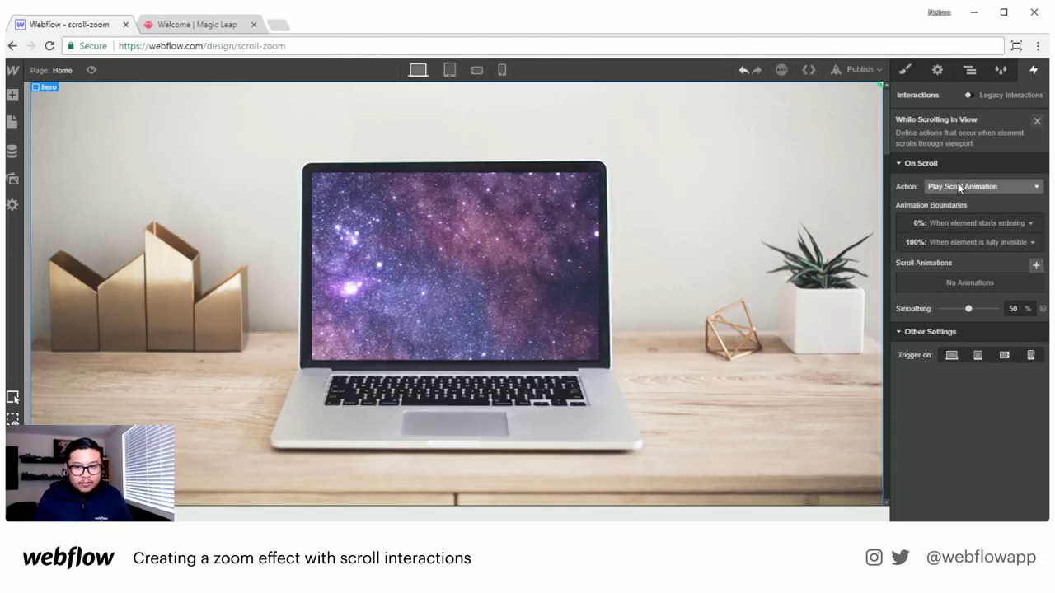
pyautogui.click(1037, 265)
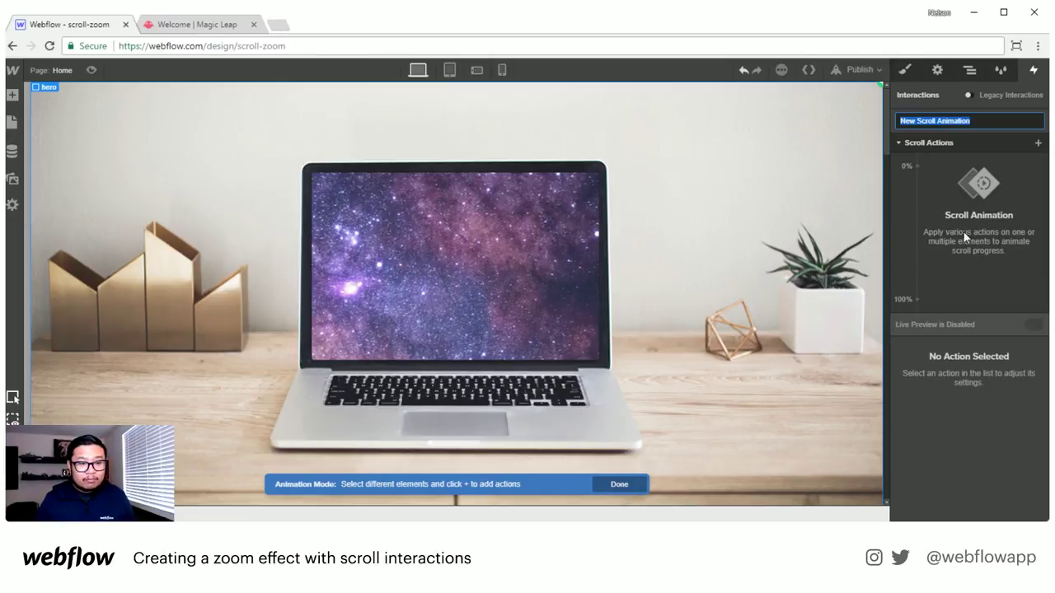
# - Select the desk div as the element to animate and rename the new scroll animation "scrolling interaction"
pyautogui.click(969, 74)
pyautogui.click(969, 74)
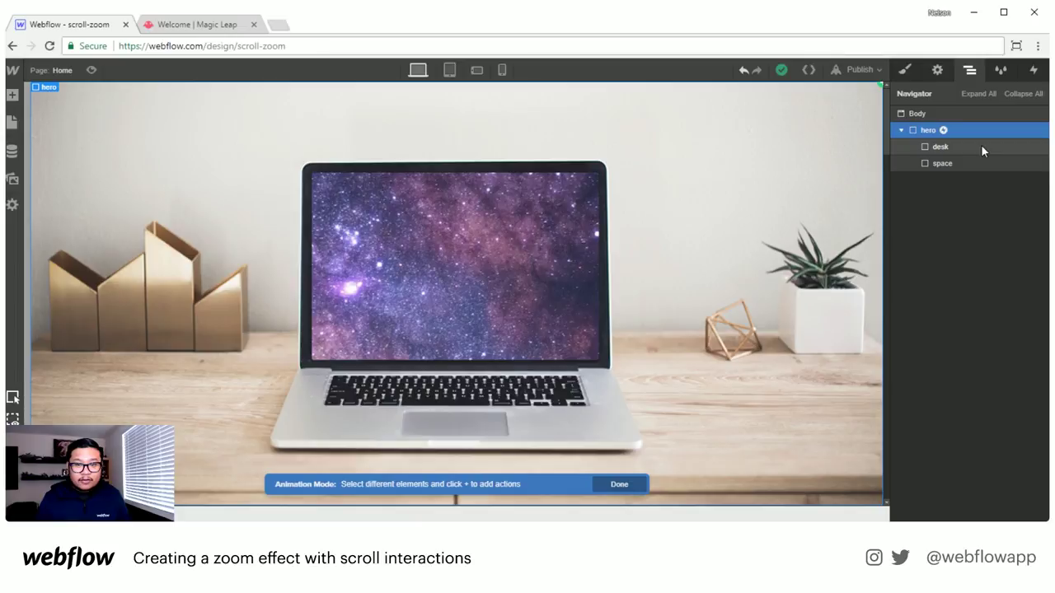
pyautogui.click(980, 146)
pyautogui.click(1037, 72)
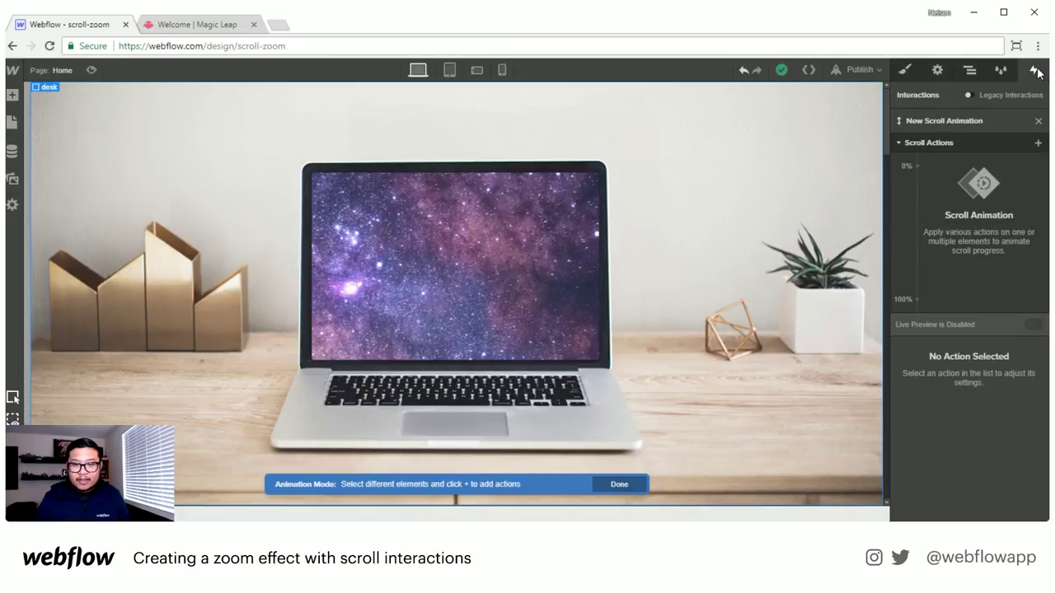
pyautogui.doubleClick(969, 121)
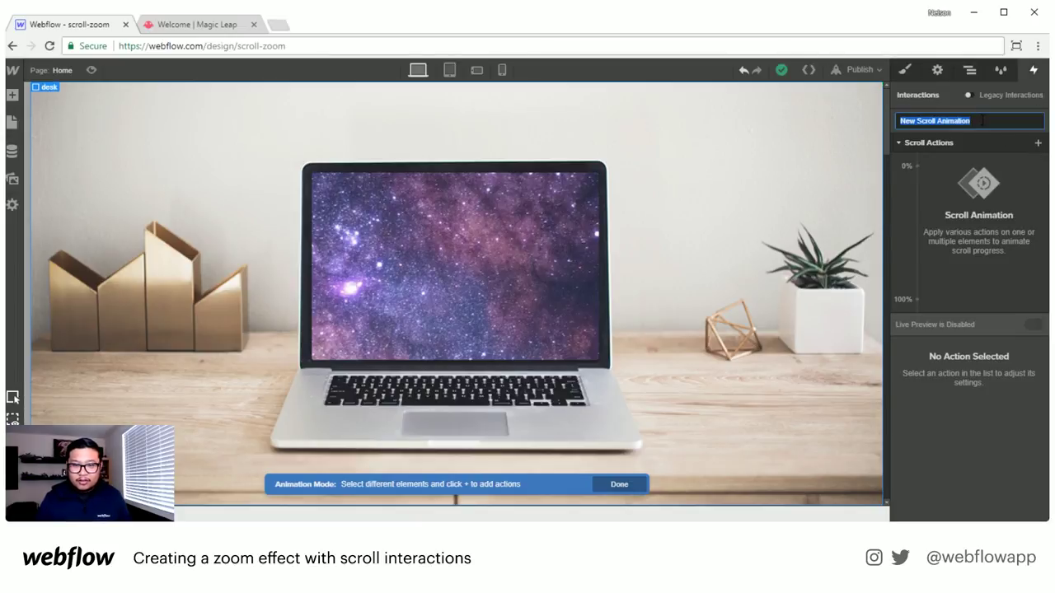
pyautogui.write('scrolling interaction')
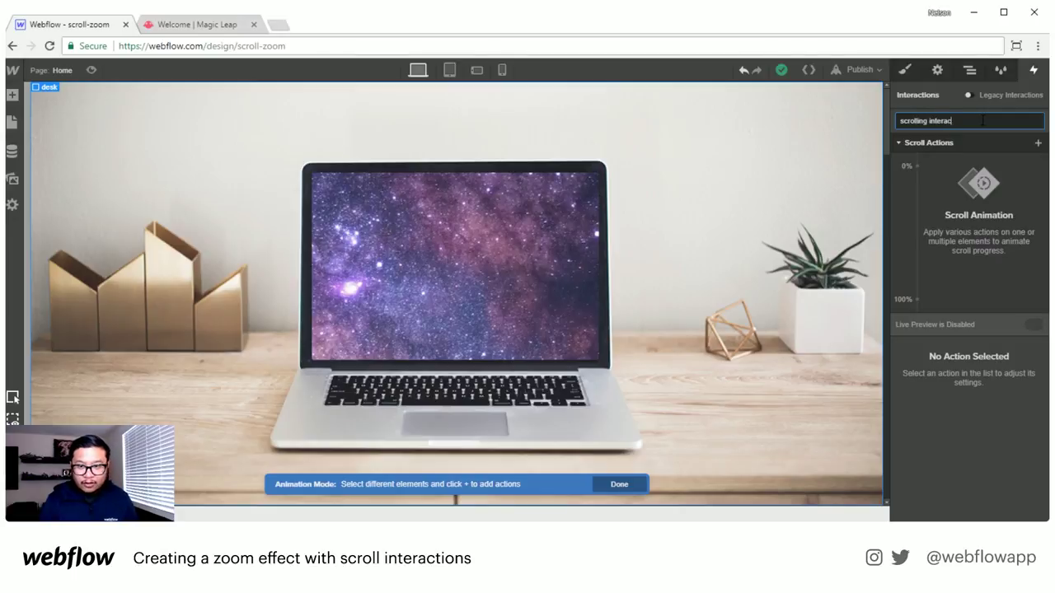
pyautogui.press('Return')
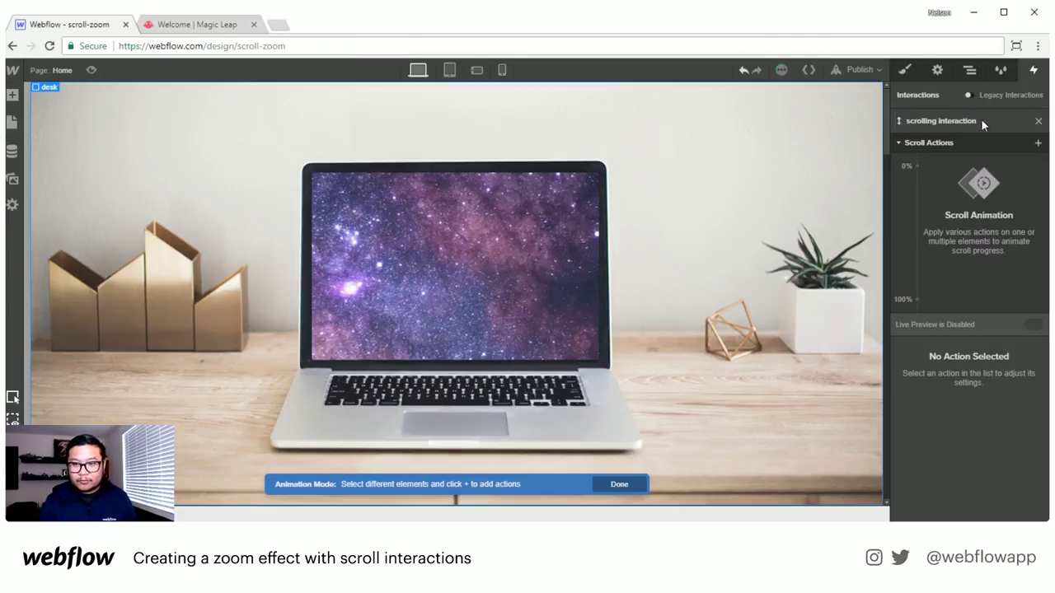
# - Add a Scale action for the desk div and set its 0% keyframe scale to 5 on X and Y
pyautogui.click(1037, 145)
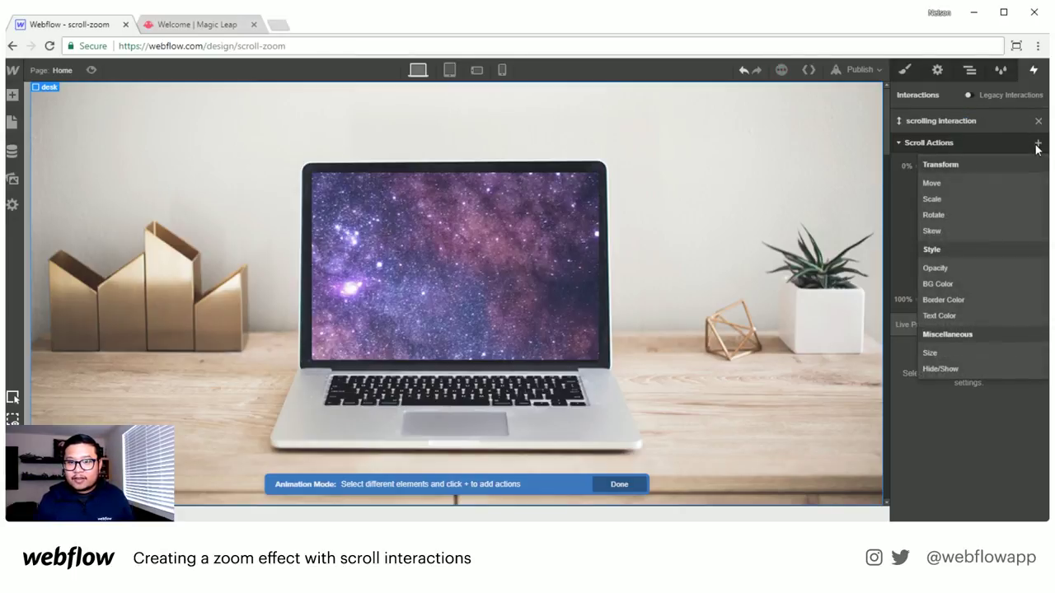
pyautogui.click(958, 199)
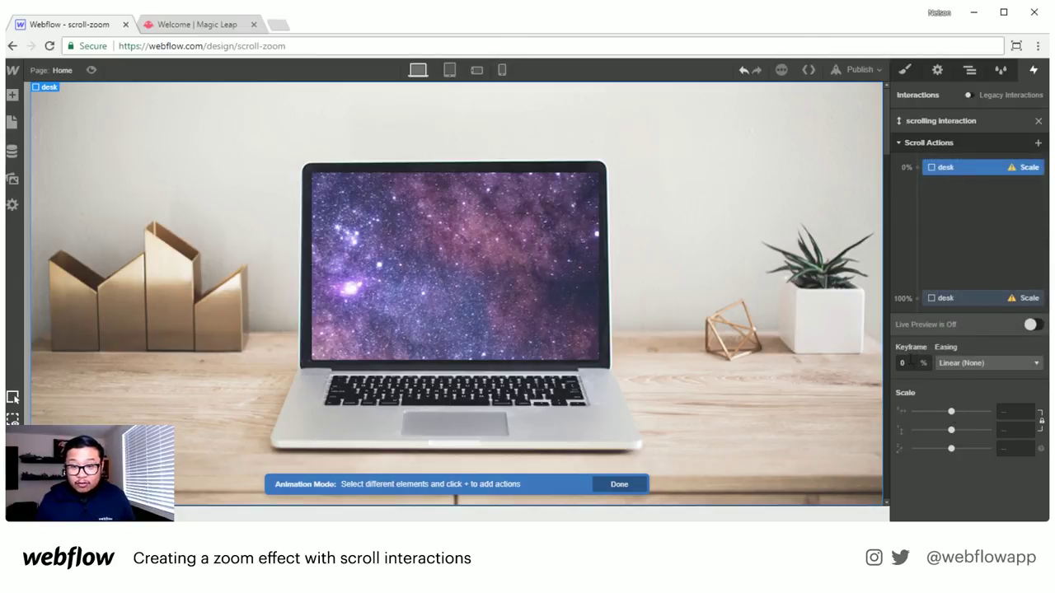
pyautogui.moveTo(951, 412); pyautogui.dragTo(1005, 410)
pyautogui.doubleClick(1006, 409)
pyautogui.write('10')
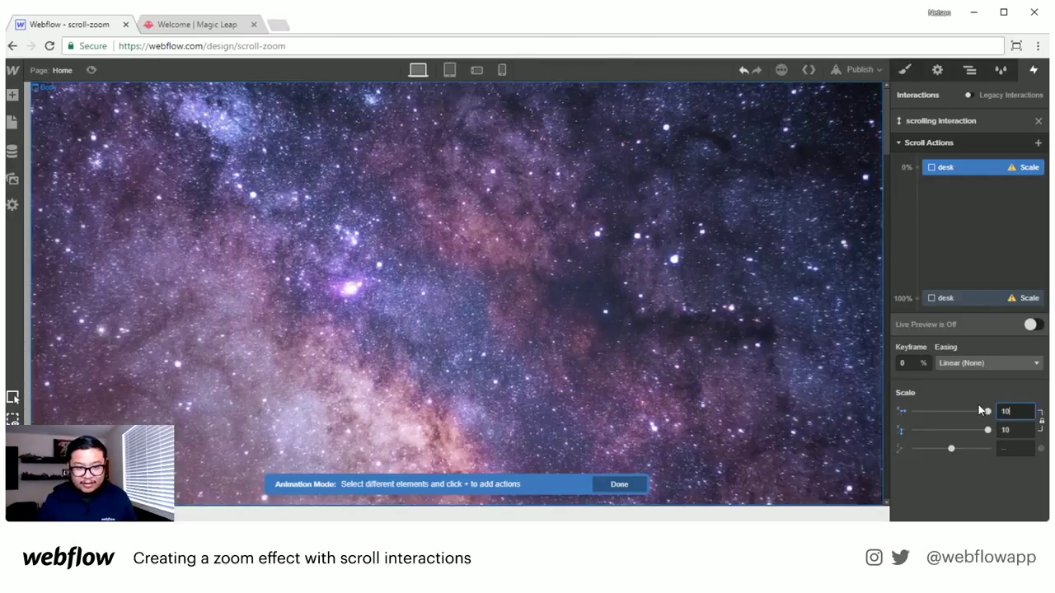
pyautogui.press('Down')
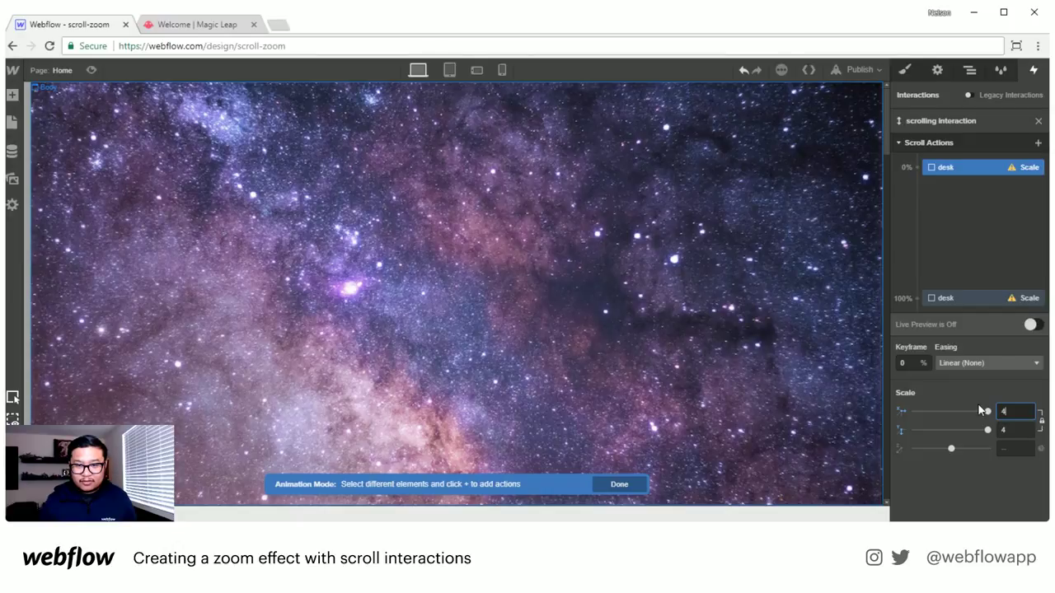
pyautogui.press('Down')
pyautogui.press('Up')
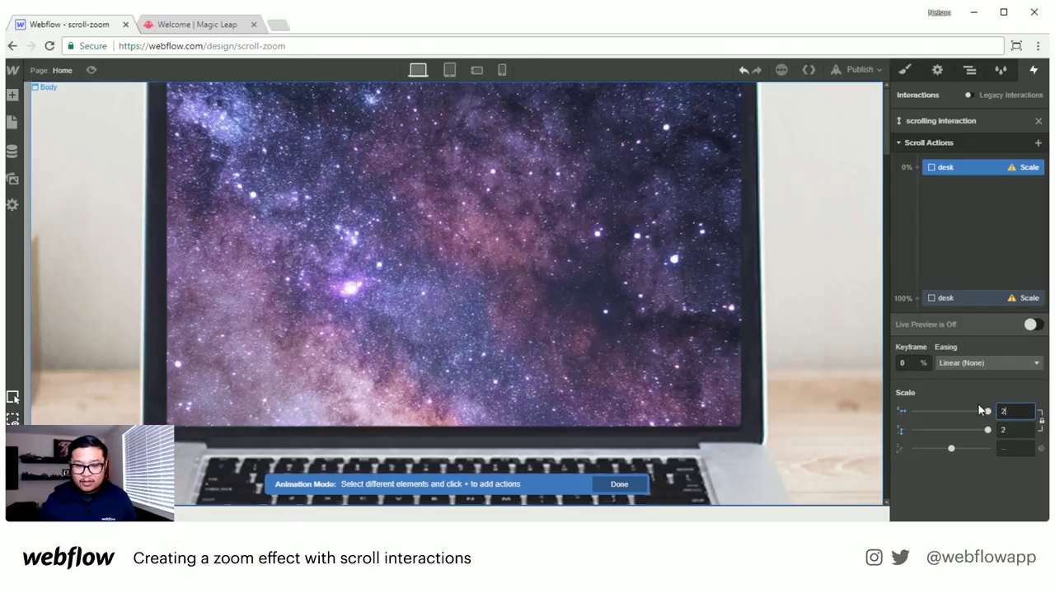
pyautogui.press('Up')
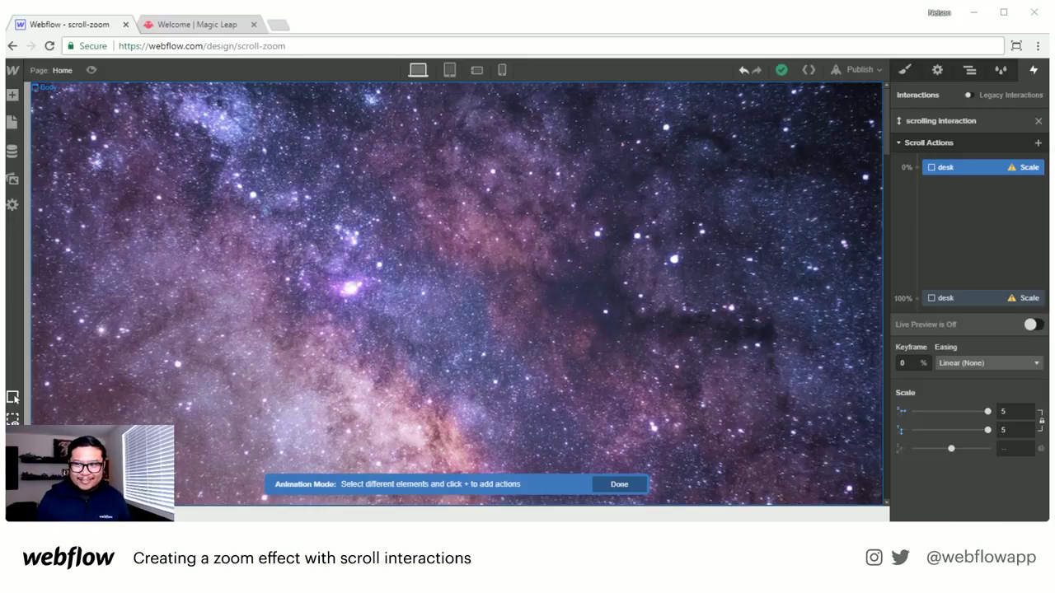
# - Set the desk div's scale at the 100% keyframe to 1
pyautogui.click(947, 301)
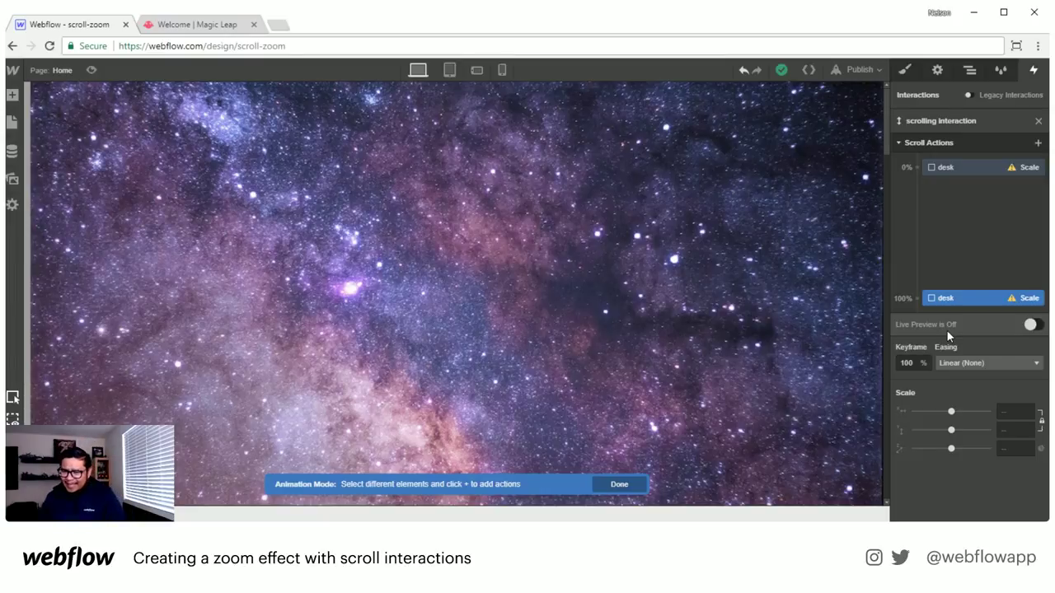
pyautogui.click(1003, 411)
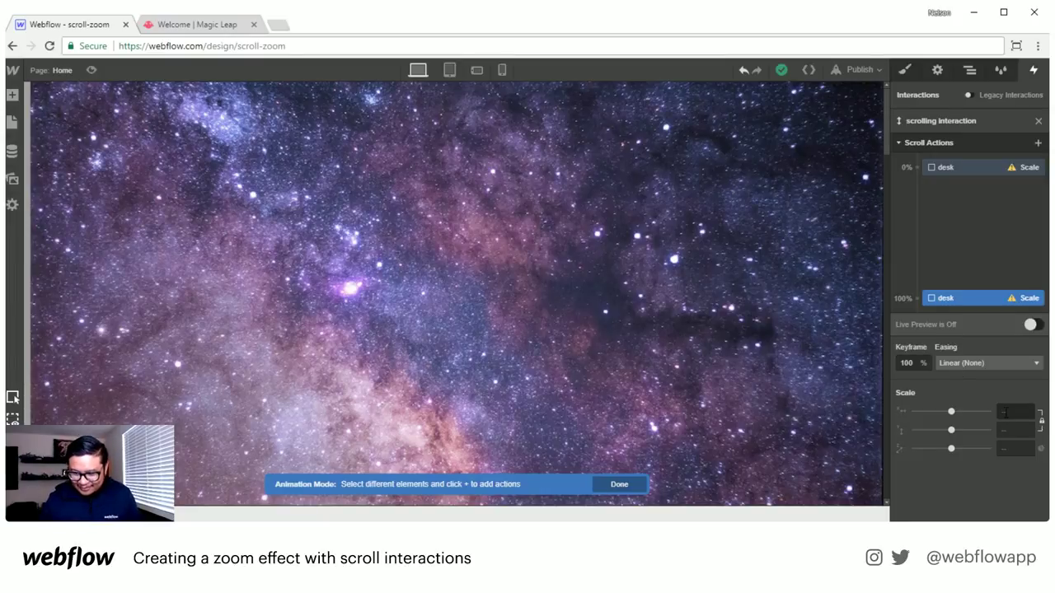
pyautogui.write('1')
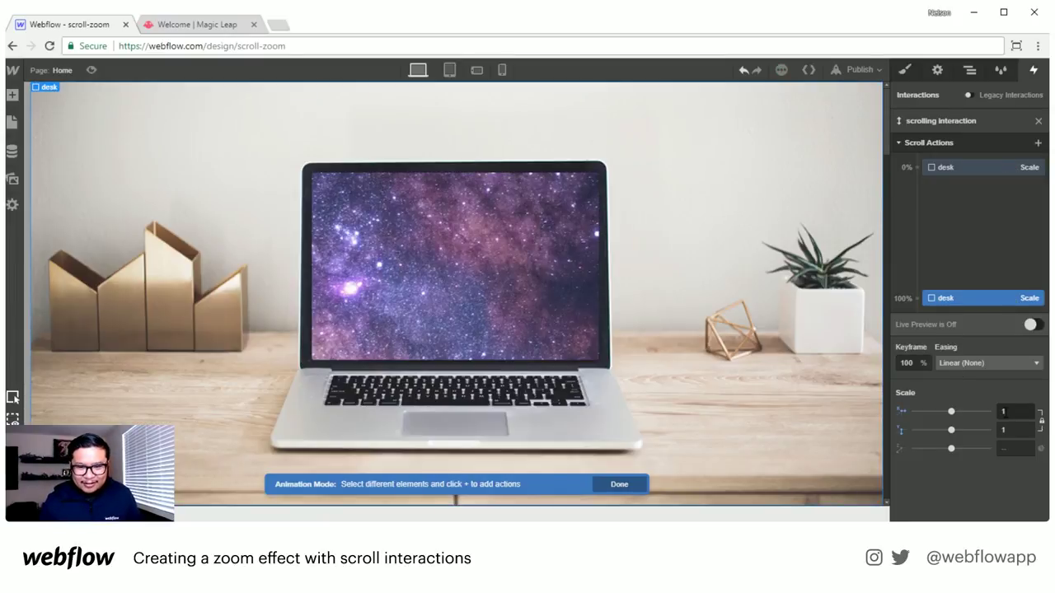
# - Compare the desk div's start and end keyframes and scroll through the hero section with live preview on
pyautogui.click(989, 170)
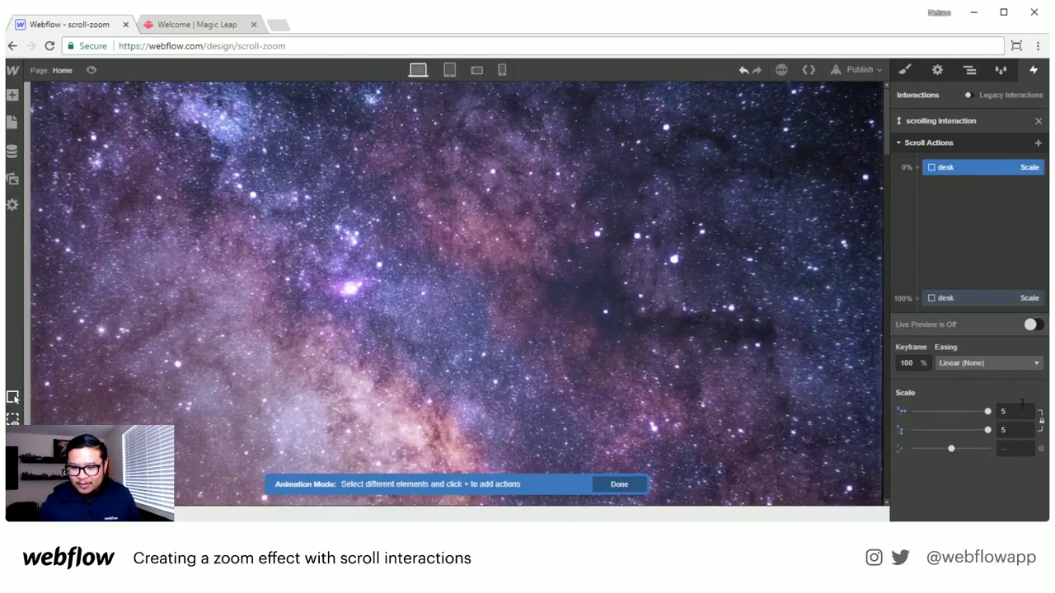
pyautogui.click(956, 299)
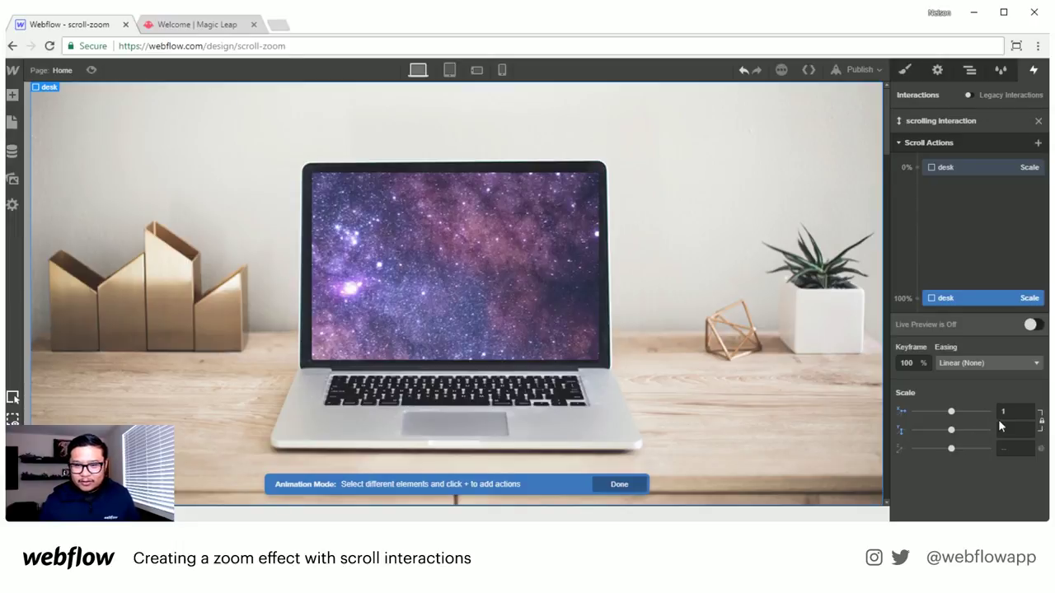
pyautogui.click(1032, 324)
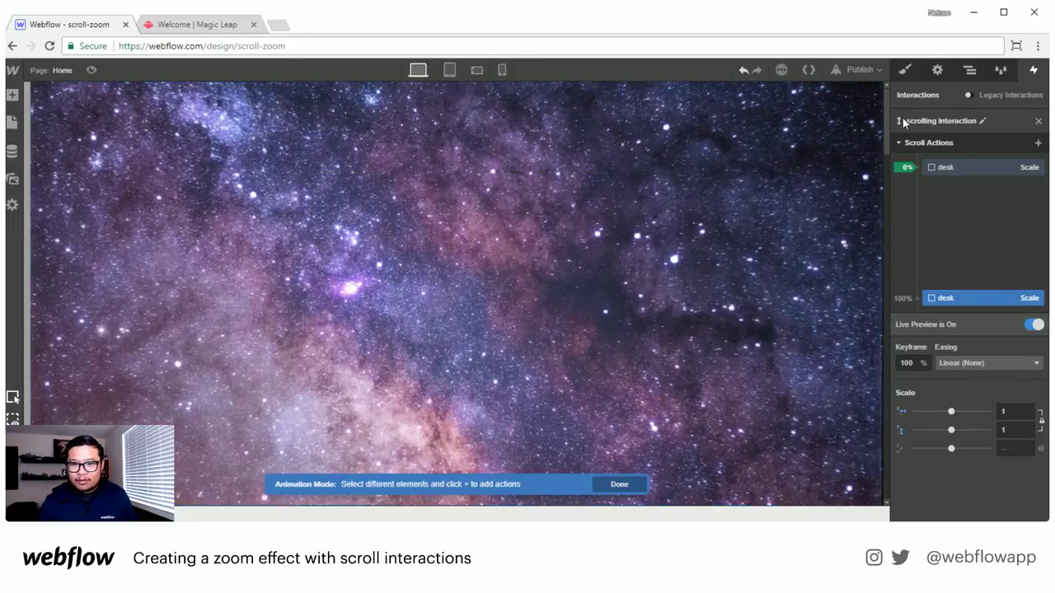
pyautogui.moveTo(886, 95); pyautogui.dragTo(885, 366)
pyautogui.moveTo(884, 400)
pyautogui.mouseDown()
pyautogui.moveTo(890, 232)
pyautogui.moveTo(895, 386)
pyautogui.mouseUp()
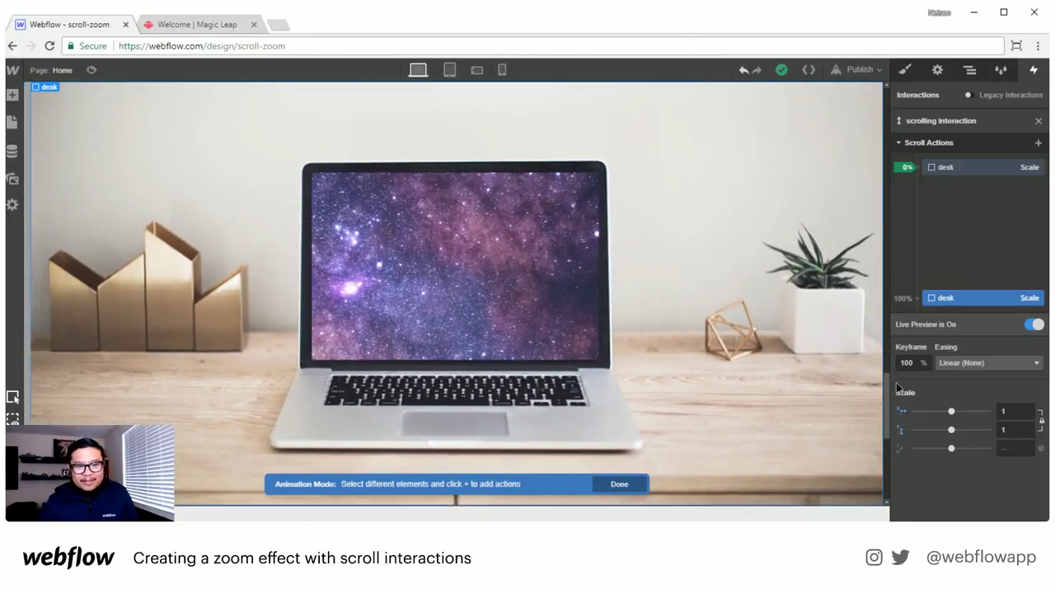
# - Switch to the Magic Leap site, examine its scroll effect for reference, and return to the Webflow project
pyautogui.click(208, 27)
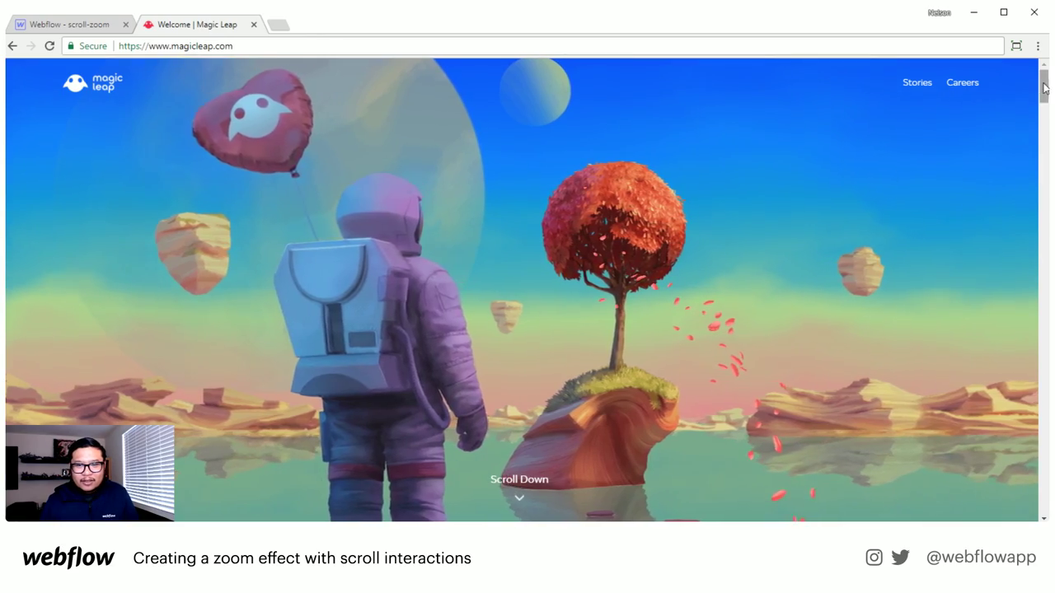
pyautogui.moveTo(1044, 88); pyautogui.dragTo(1010, 69)
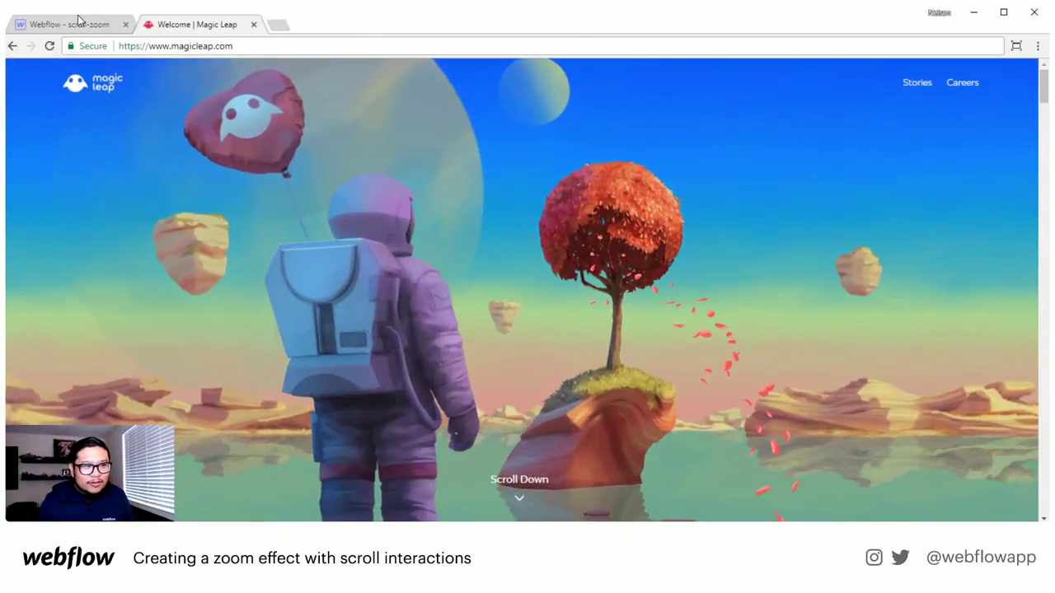
pyautogui.click(78, 18)
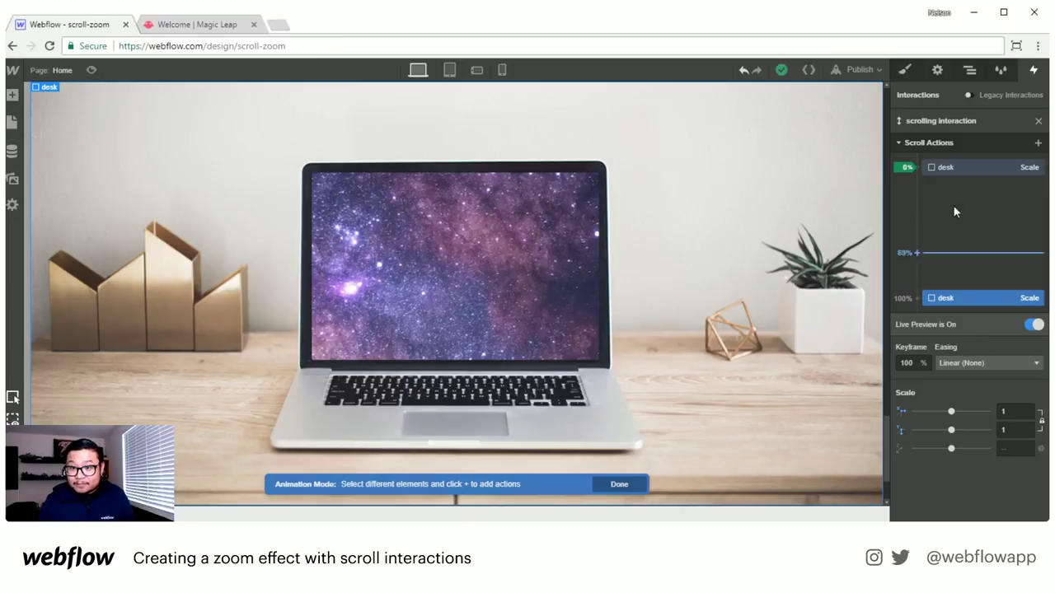
# - Add a Scale action for the space div at the 0% keyframe with a scale of 1
pyautogui.click(969, 72)
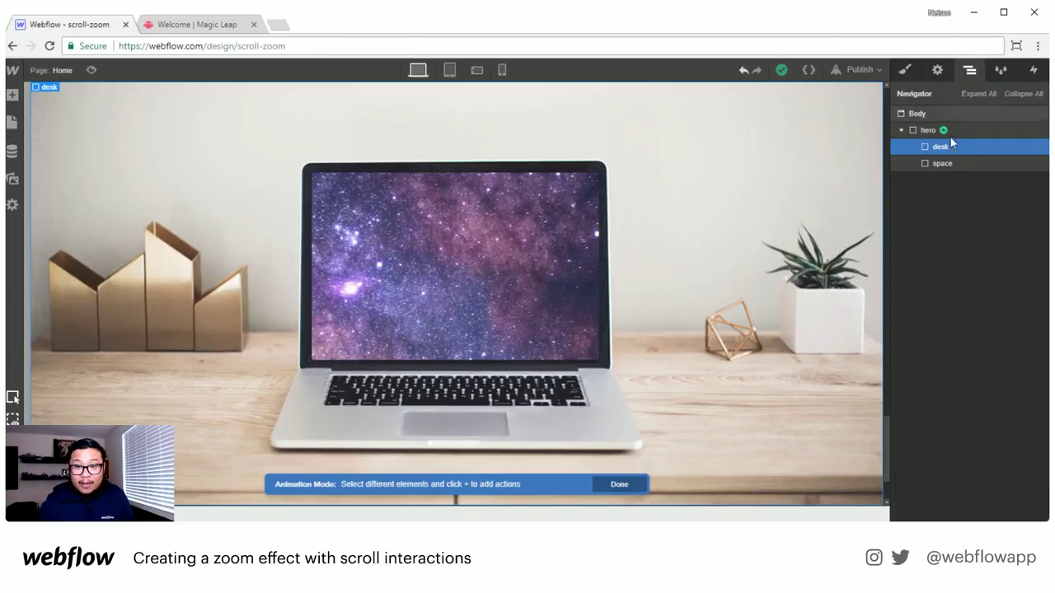
pyautogui.click(942, 163)
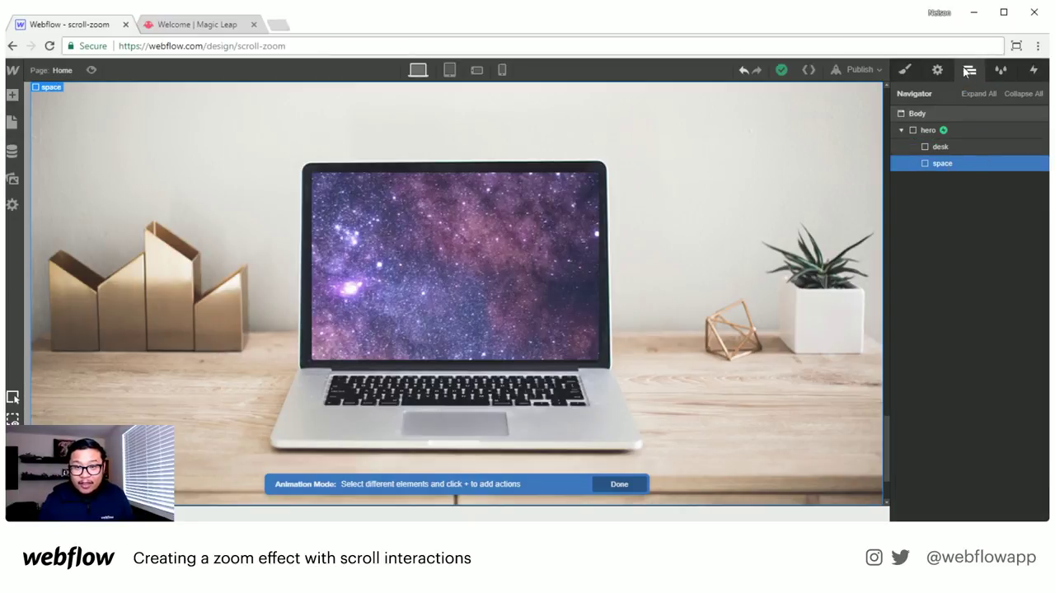
pyautogui.click(1033, 70)
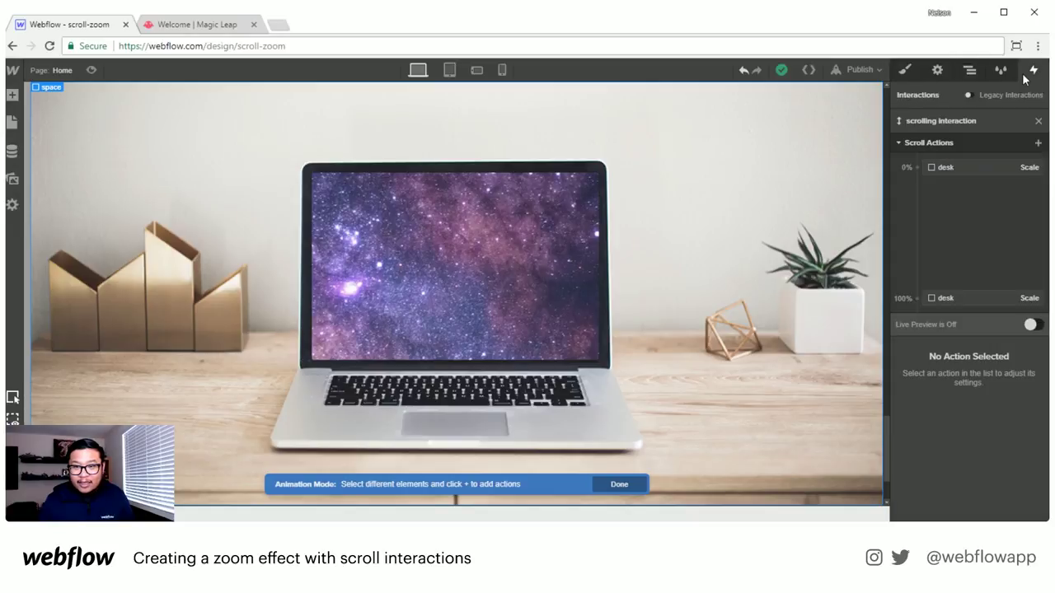
pyautogui.click(1038, 145)
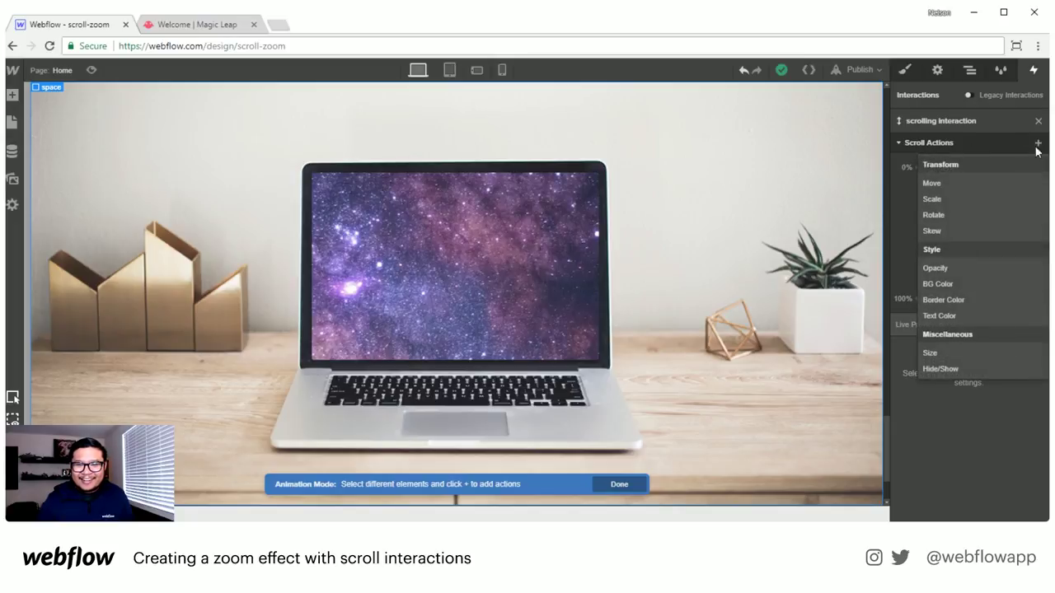
pyautogui.click(942, 198)
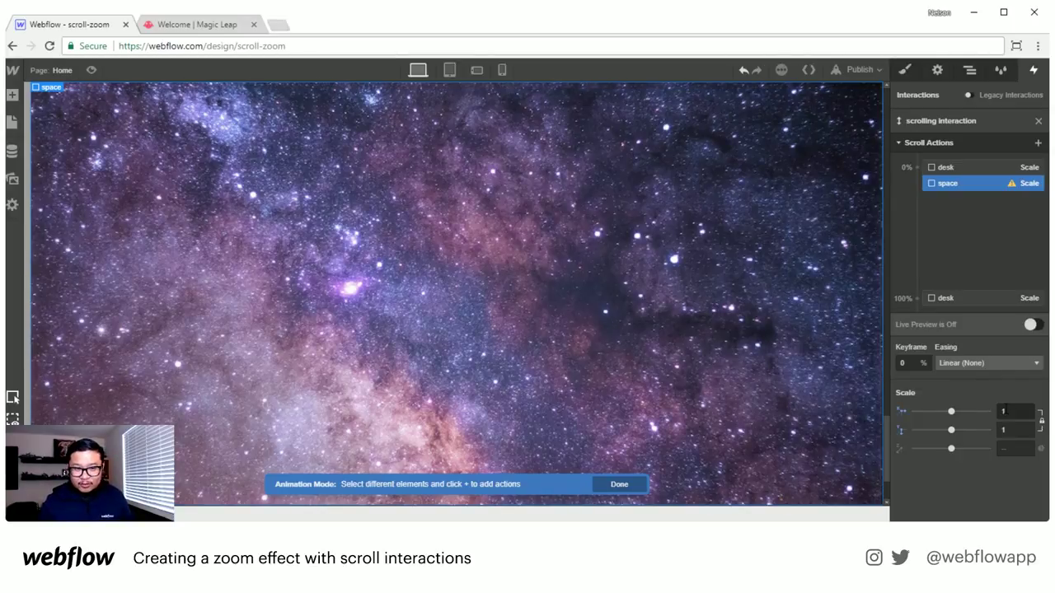
# - Add a second Scale action for the space div and place it at the 100% keyframe
pyautogui.click(1038, 142)
pyautogui.click(946, 200)
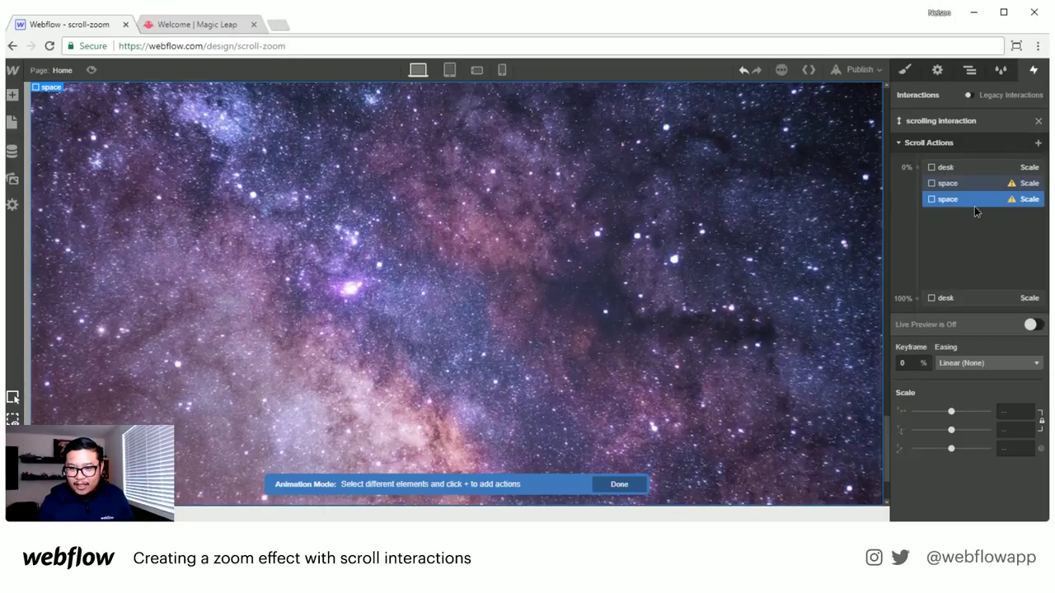
pyautogui.moveTo(974, 206); pyautogui.dragTo(990, 299)
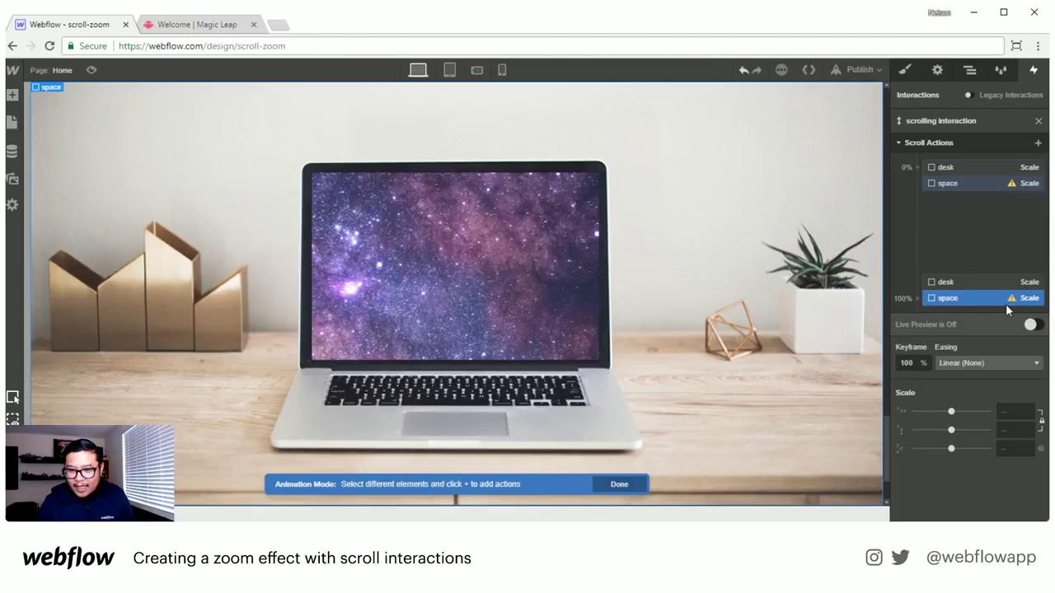
# - Set the space div's 100% keyframe scale to 0.7 and preview the scroll animation live
pyautogui.moveTo(952, 415)
pyautogui.mouseDown()
pyautogui.moveTo(928, 414)
pyautogui.moveTo(941, 410)
pyautogui.mouseUp()
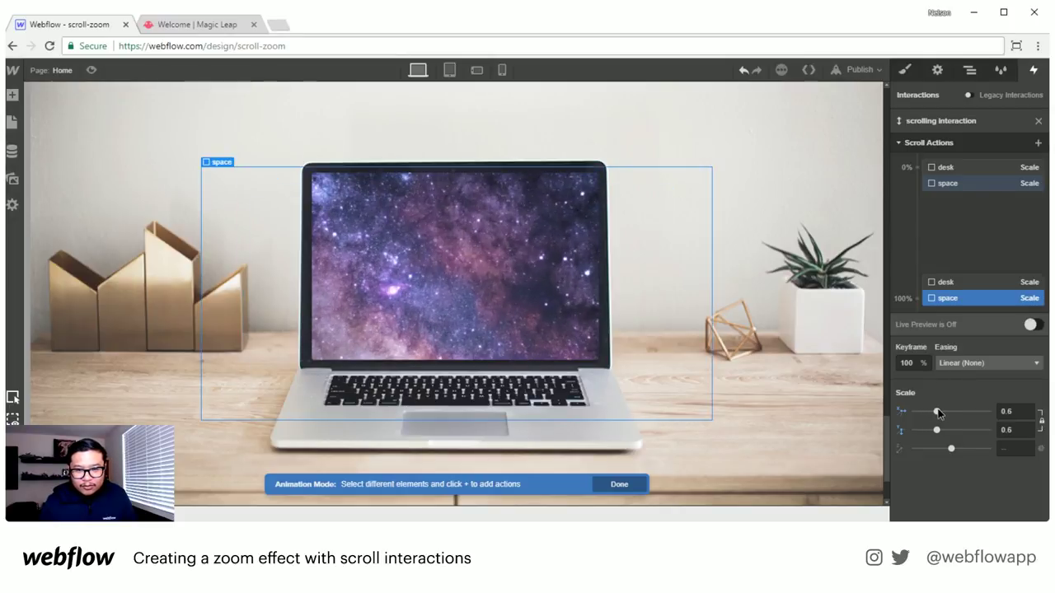
pyautogui.click(1015, 410)
pyautogui.write('0')
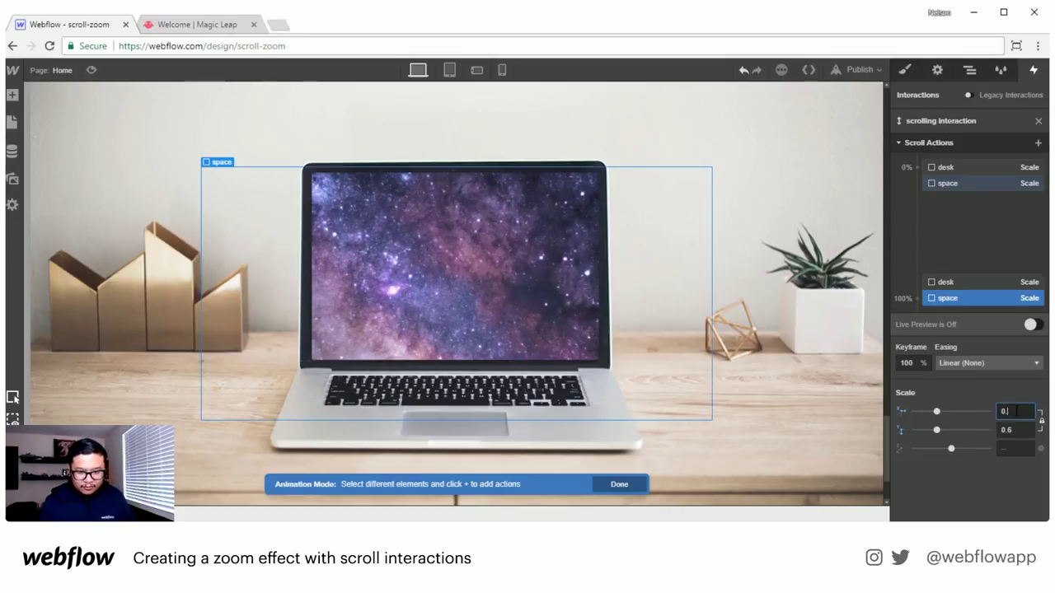
pyautogui.write('.7')
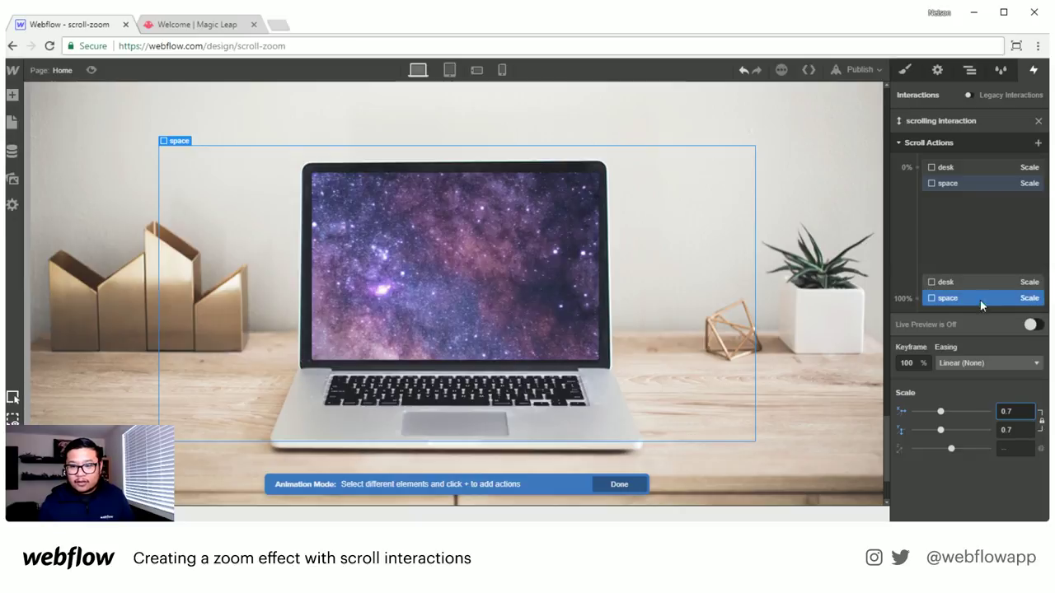
pyautogui.click(1030, 325)
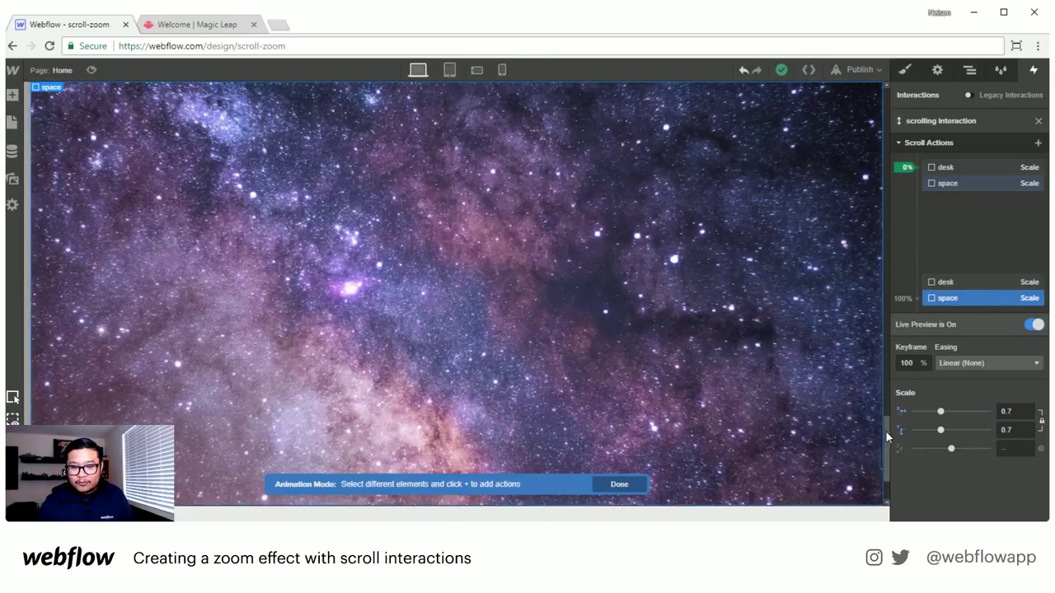
pyautogui.moveTo(885, 432); pyautogui.dragTo(883, 91)
# - Try the space div's starting Scale action at the 39% keyframe and scroll through the live preview
pyautogui.click(945, 184)
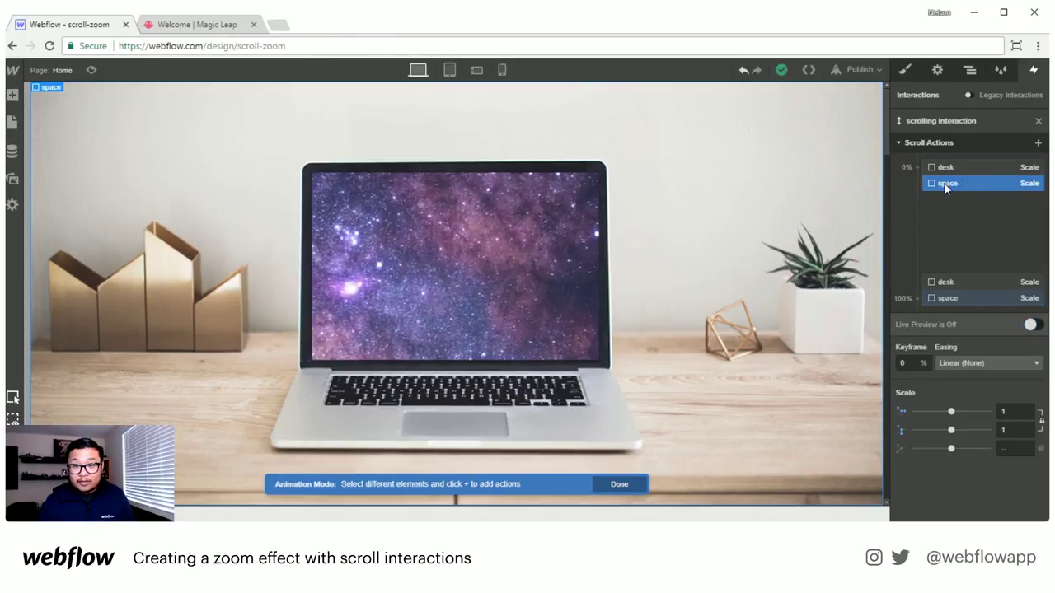
pyautogui.moveTo(944, 188); pyautogui.dragTo(943, 222)
pyautogui.click(1029, 324)
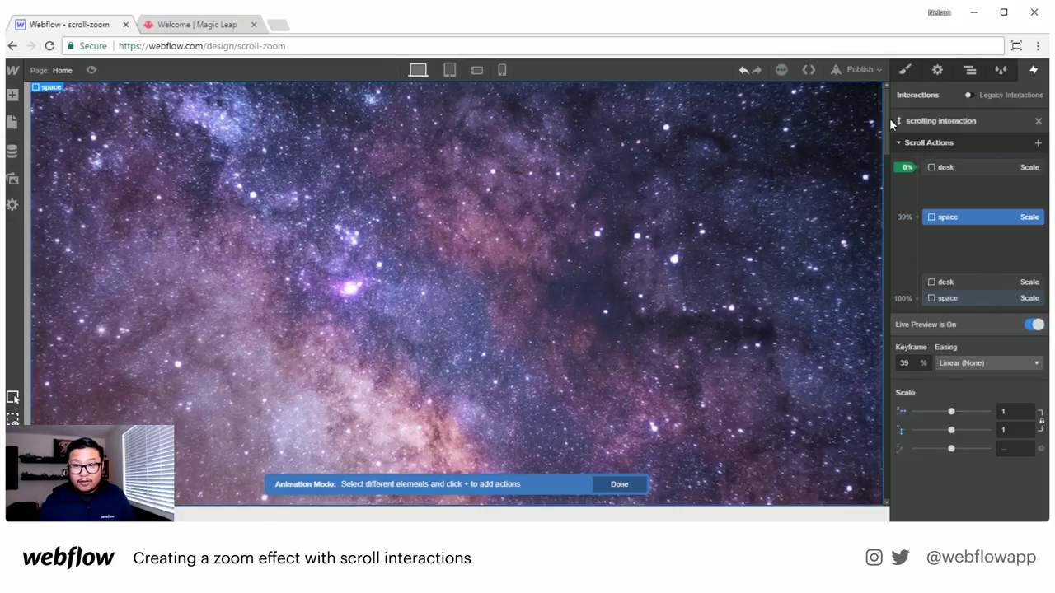
pyautogui.moveTo(886, 117)
pyautogui.mouseDown()
pyautogui.moveTo(883, 326)
pyautogui.moveTo(863, 273)
pyautogui.moveTo(868, 147)
pyautogui.moveTo(873, 247)
pyautogui.moveTo(875, 131)
pyautogui.mouseUp()
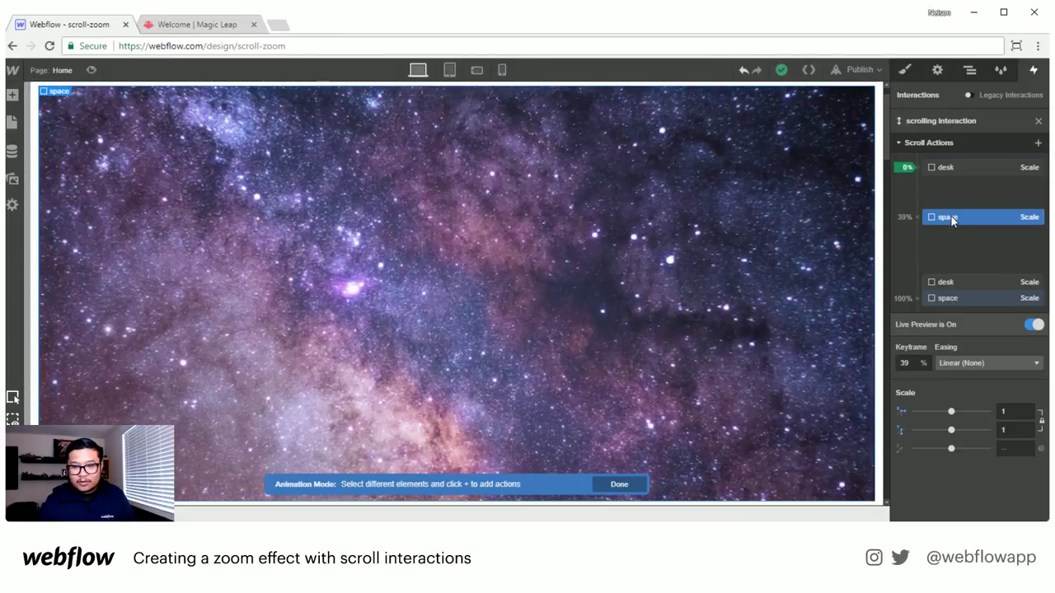
# - Restore the space div's starting Scale action to 0% and try the desk's at 6% before returning it to 0%
pyautogui.moveTo(952, 216)
pyautogui.mouseDown()
pyautogui.moveTo(899, 165)
pyautogui.moveTo(900, 138)
pyautogui.moveTo(890, 289)
pyautogui.moveTo(875, 181)
pyautogui.moveTo(904, 154)
pyautogui.moveTo(948, 178)
pyautogui.moveTo(945, 202)
pyautogui.mouseUp()
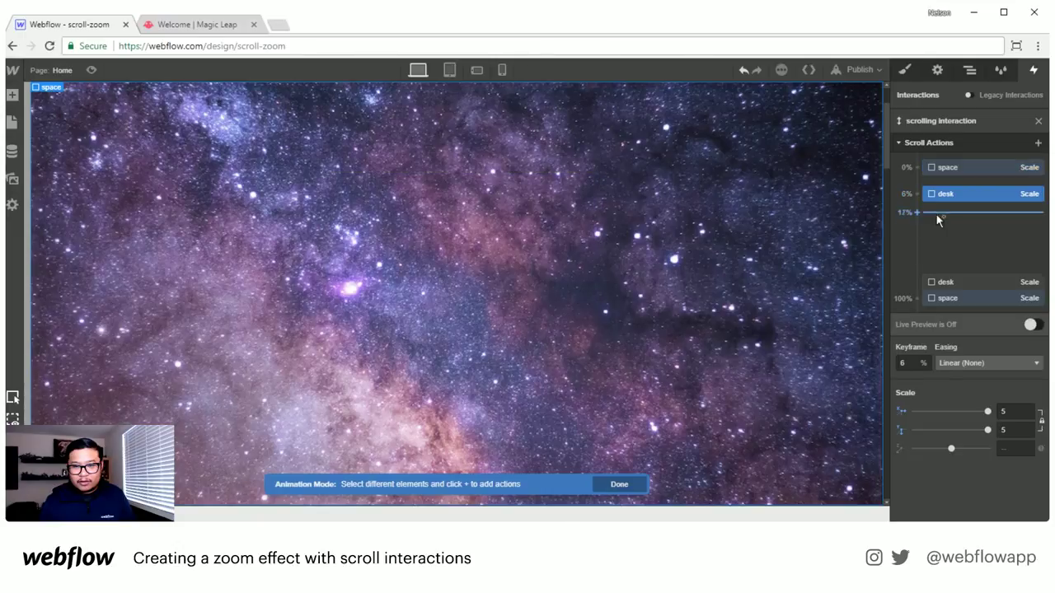
pyautogui.click(1034, 324)
pyautogui.moveTo(888, 110)
pyautogui.mouseDown()
pyautogui.moveTo(886, 201)
pyautogui.moveTo(887, 99)
pyautogui.mouseUp()
pyautogui.click(948, 167)
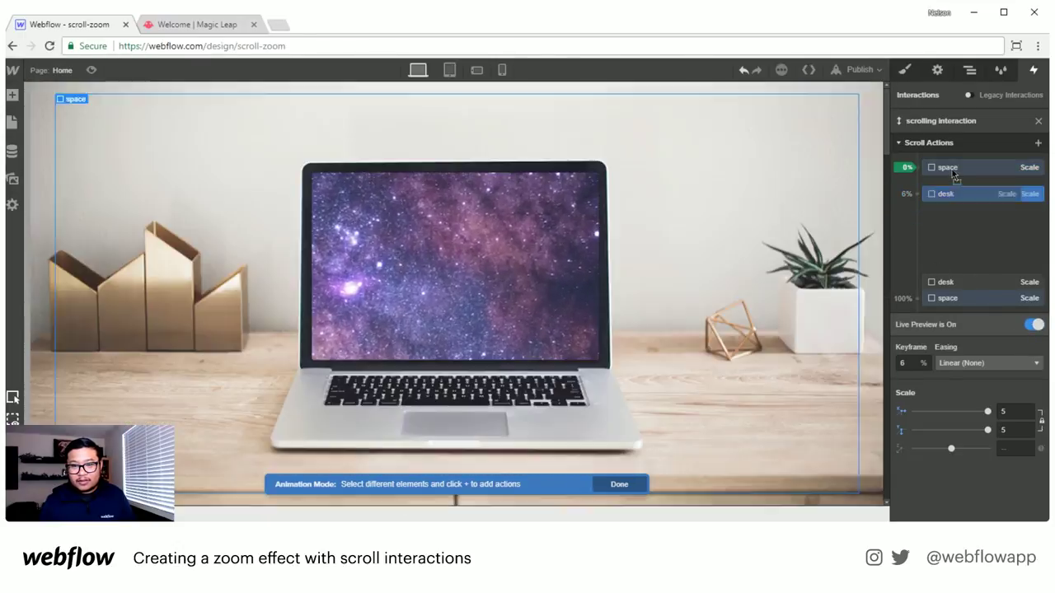
pyautogui.moveTo(952, 165); pyautogui.dragTo(954, 170)
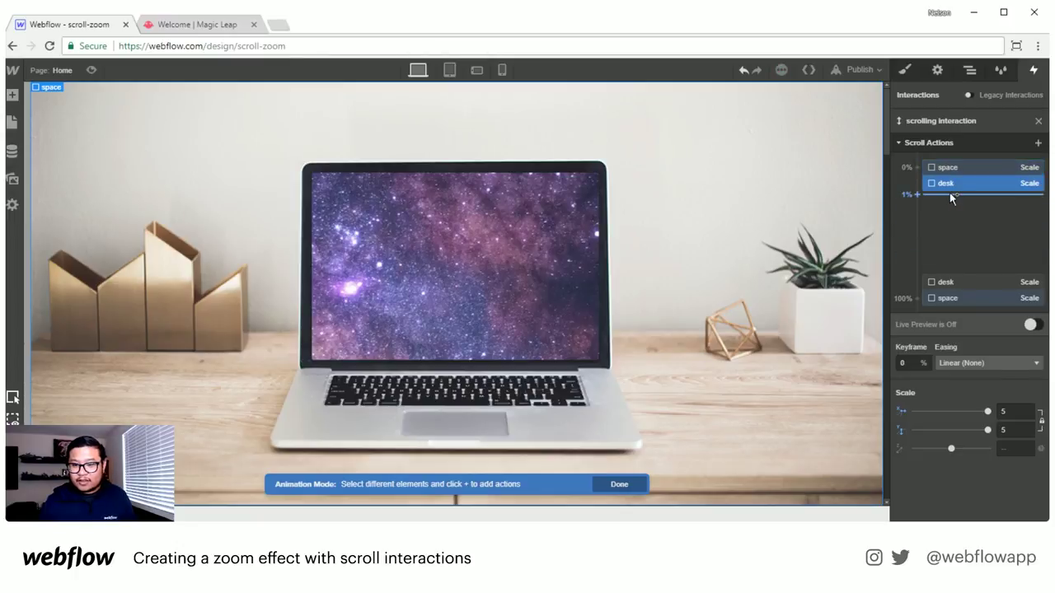
# - Leave the scroll timeline and set the hero trigger's 0% boundary to start when the element is fully visible
pyautogui.click(1038, 122)
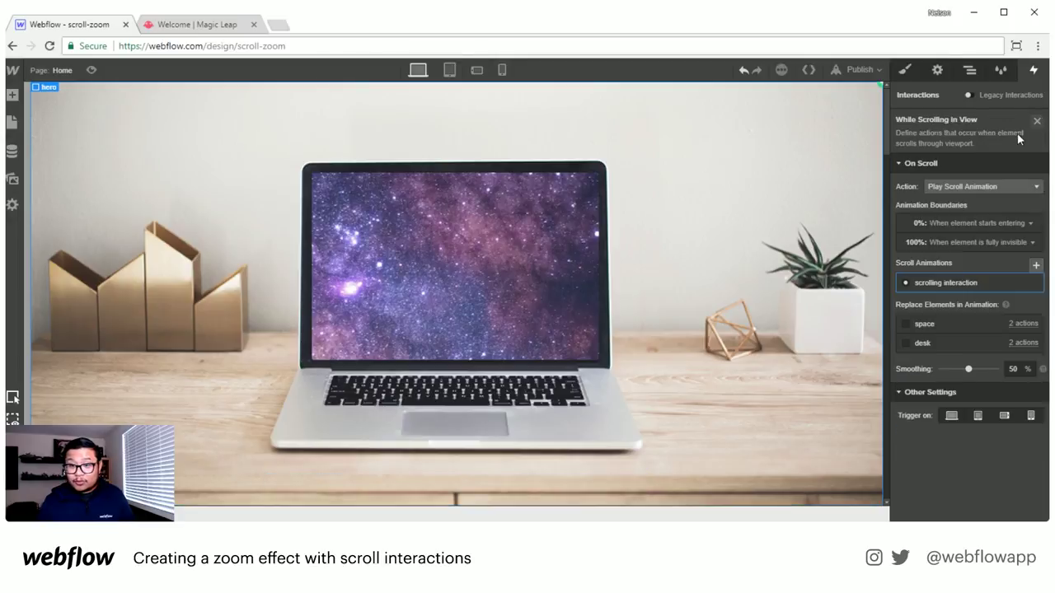
pyautogui.click(978, 223)
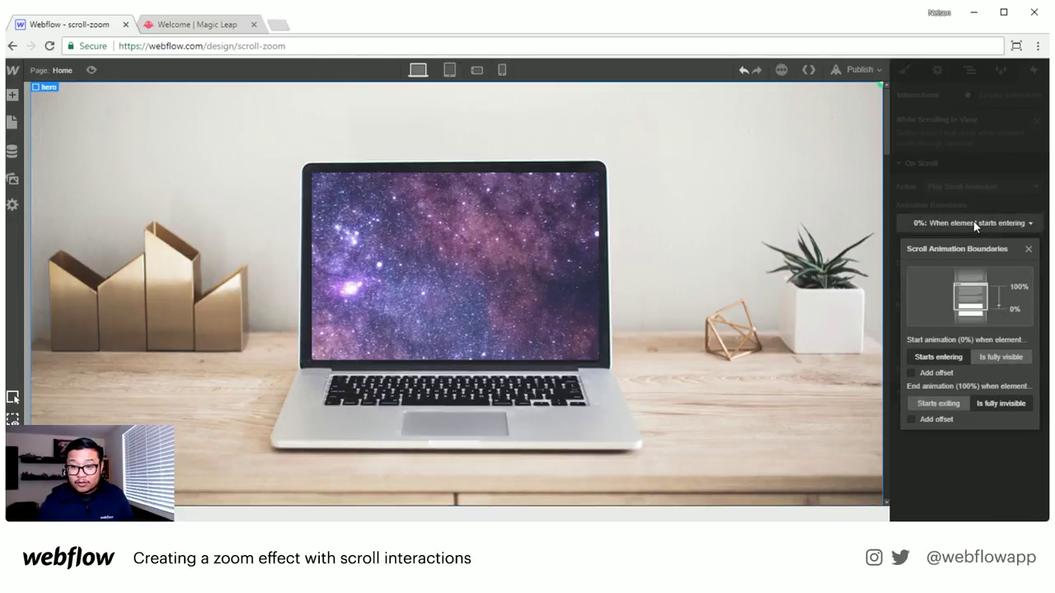
pyautogui.click(999, 359)
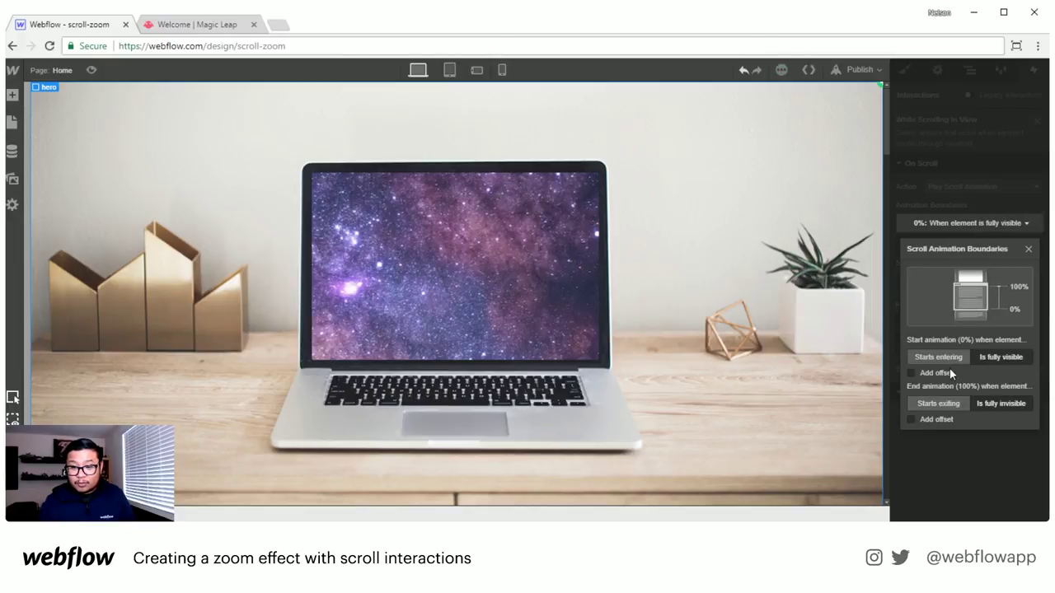
pyautogui.click(1028, 249)
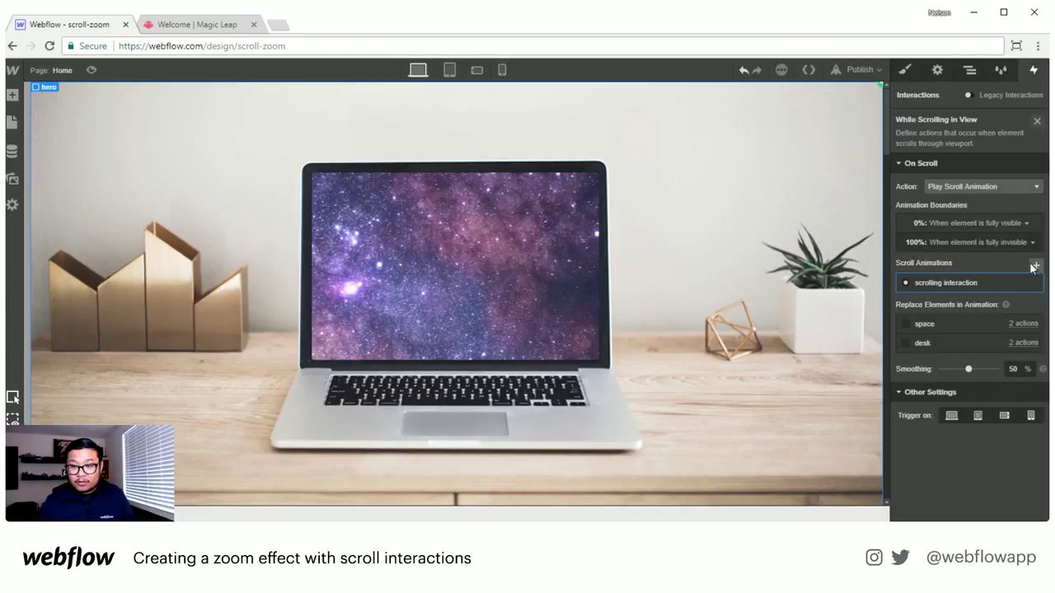
# - Reopen the scrolling interaction and scroll through its live preview to check the new start boundary
pyautogui.click(954, 281)
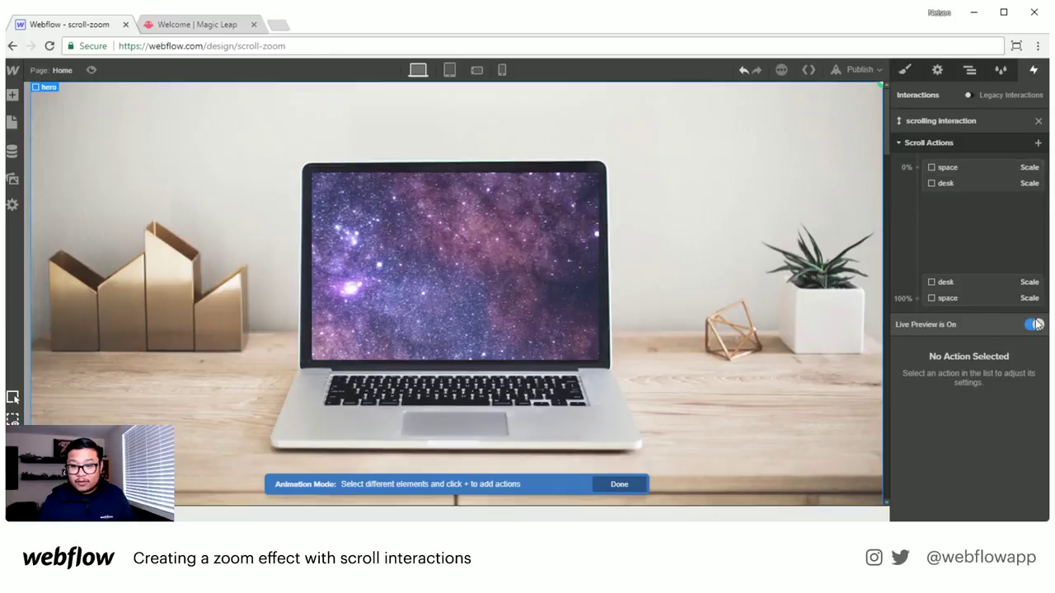
pyautogui.click(1032, 325)
pyautogui.moveTo(884, 119); pyautogui.dragTo(884, 91)
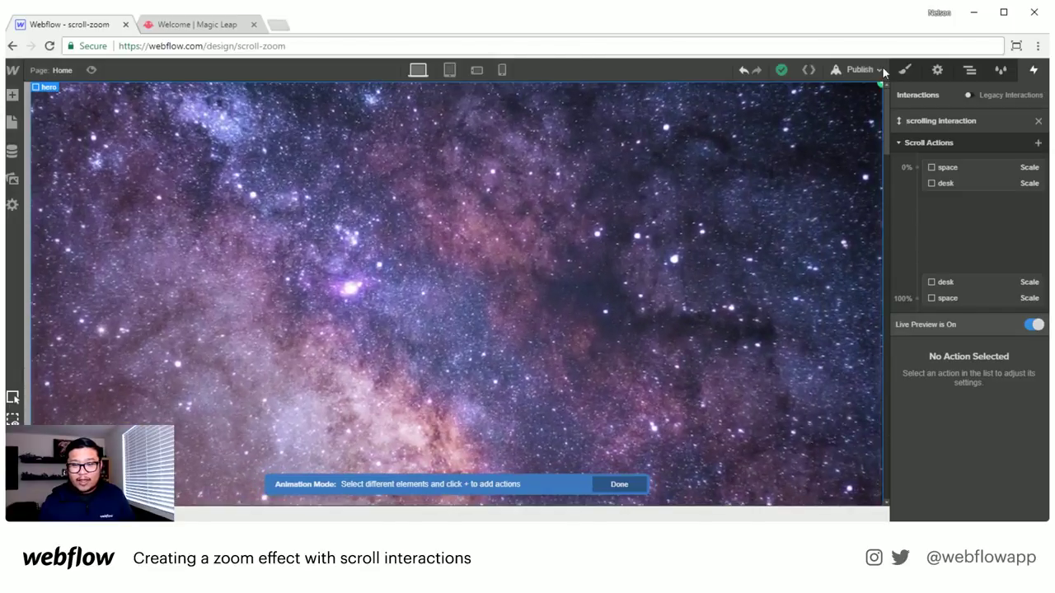
# - Set the space div's 0% keyframe scale to 2 and scroll through the live preview
pyautogui.click(959, 167)
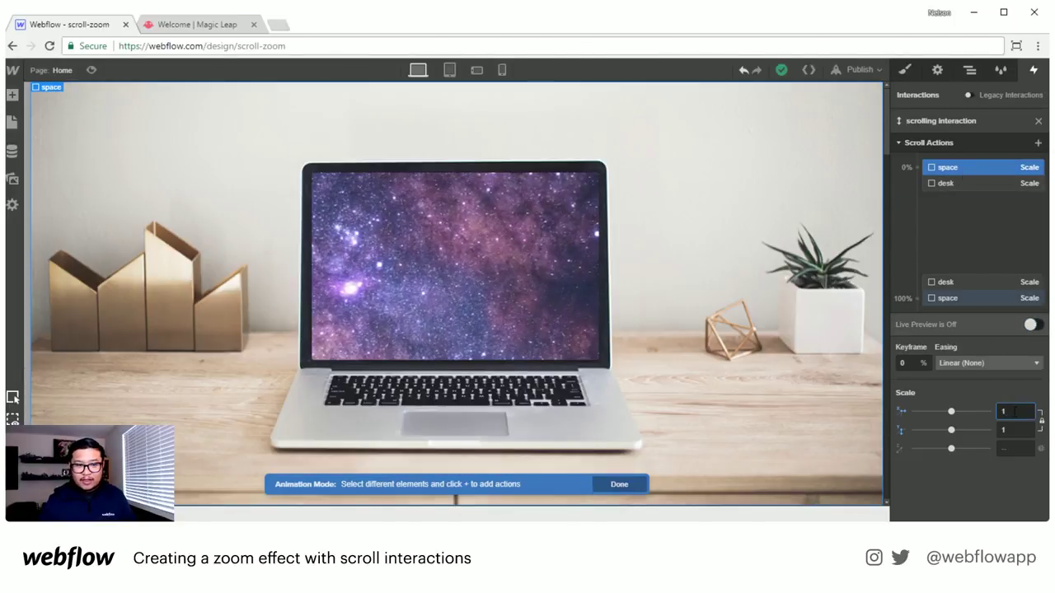
pyautogui.write('2')
pyautogui.click(1031, 324)
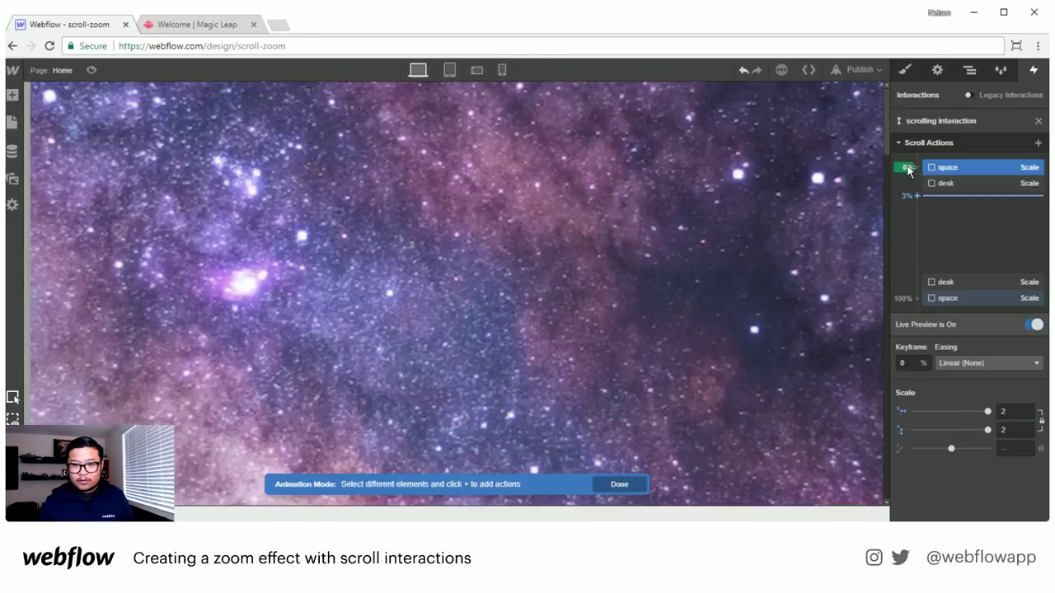
pyautogui.scroll(-5, 868, 244)
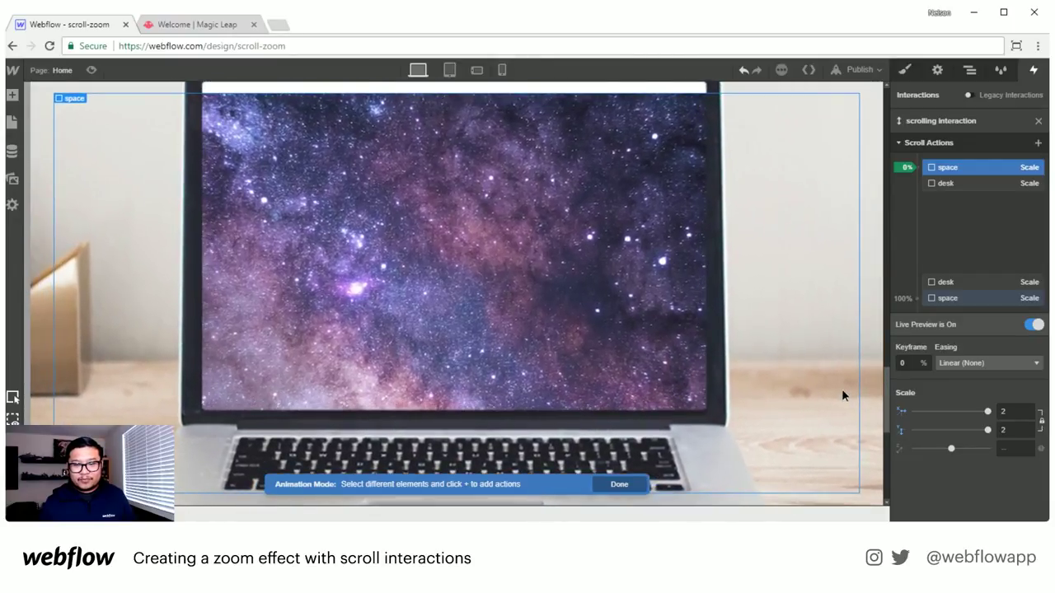
pyautogui.scroll(-2, 843, 400)
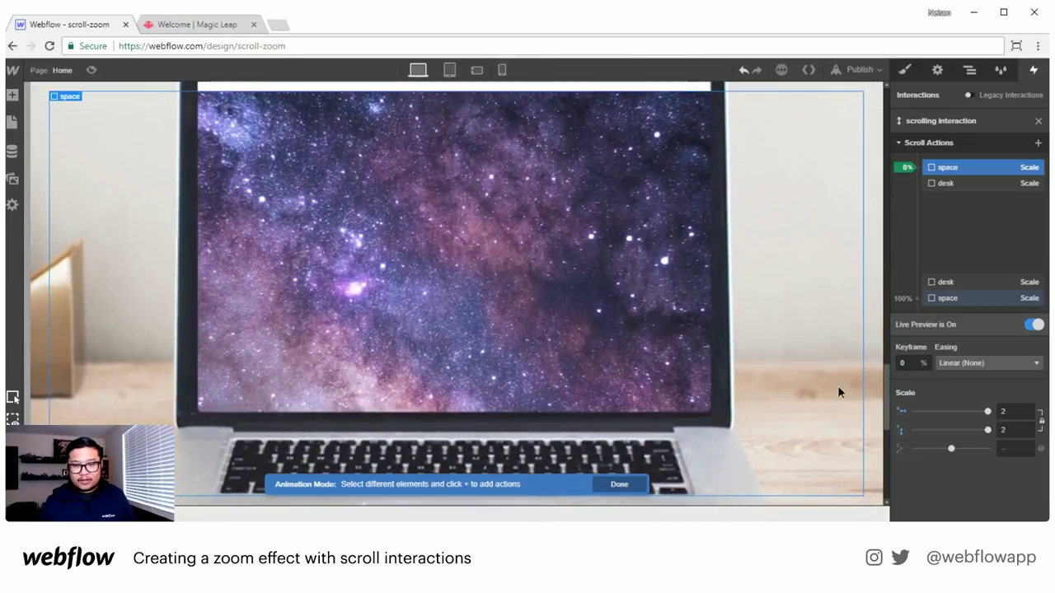
pyautogui.scroll(-2, 837, 403)
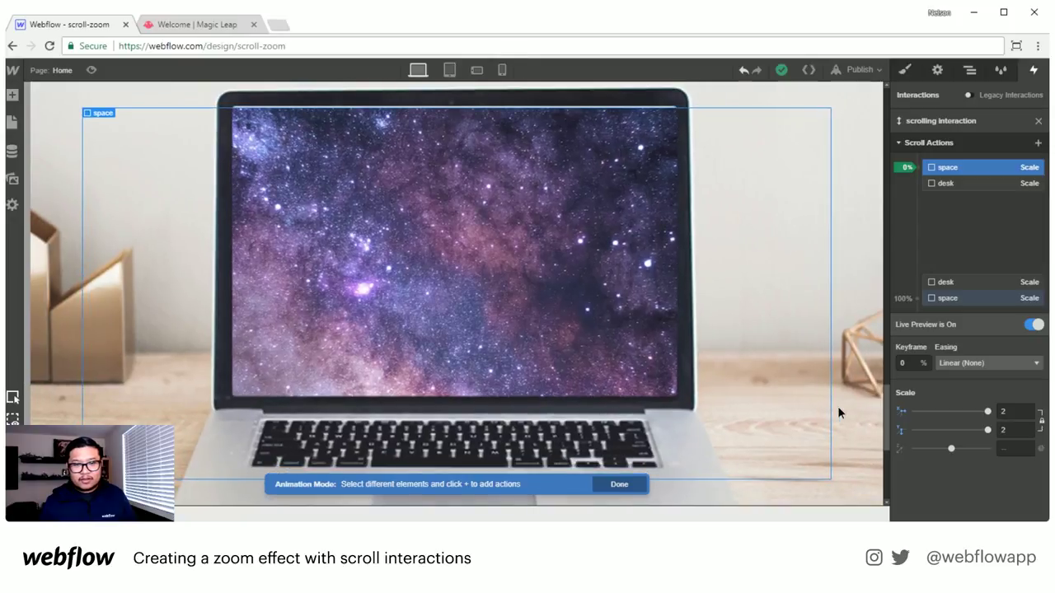
pyautogui.scroll(3, 837, 407)
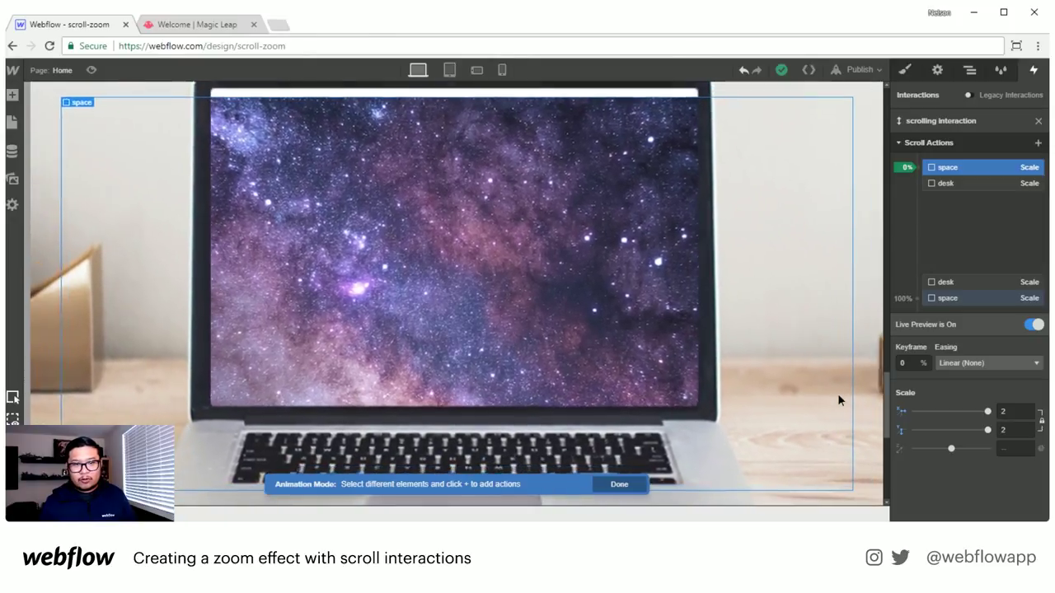
pyautogui.scroll(-1, 838, 407)
pyautogui.scroll(4, 836, 382)
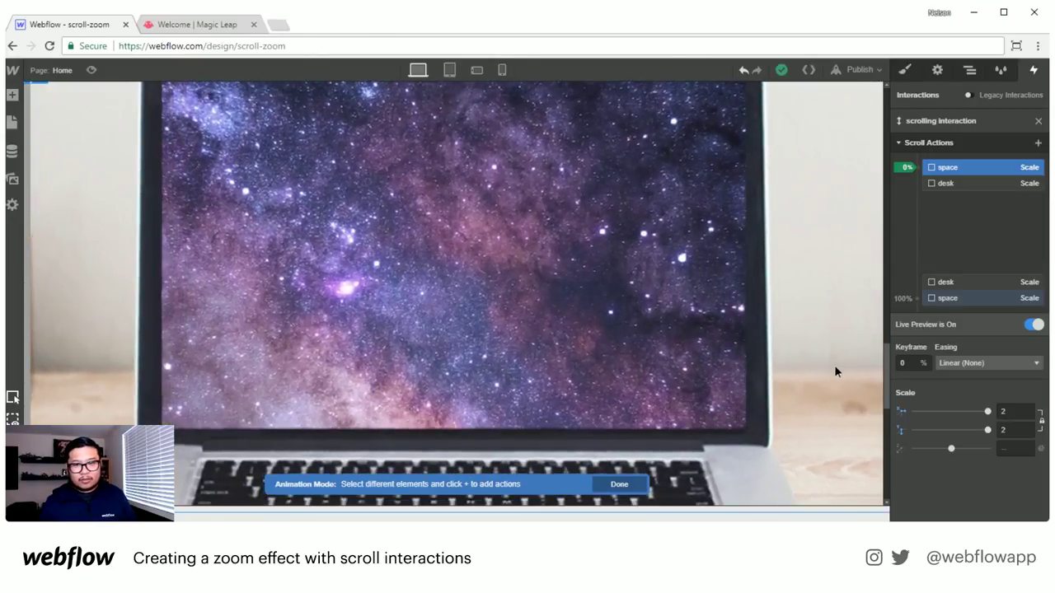
# - Add a third Scale action for the space div and place it at the 12% keyframe
pyautogui.click(1038, 144)
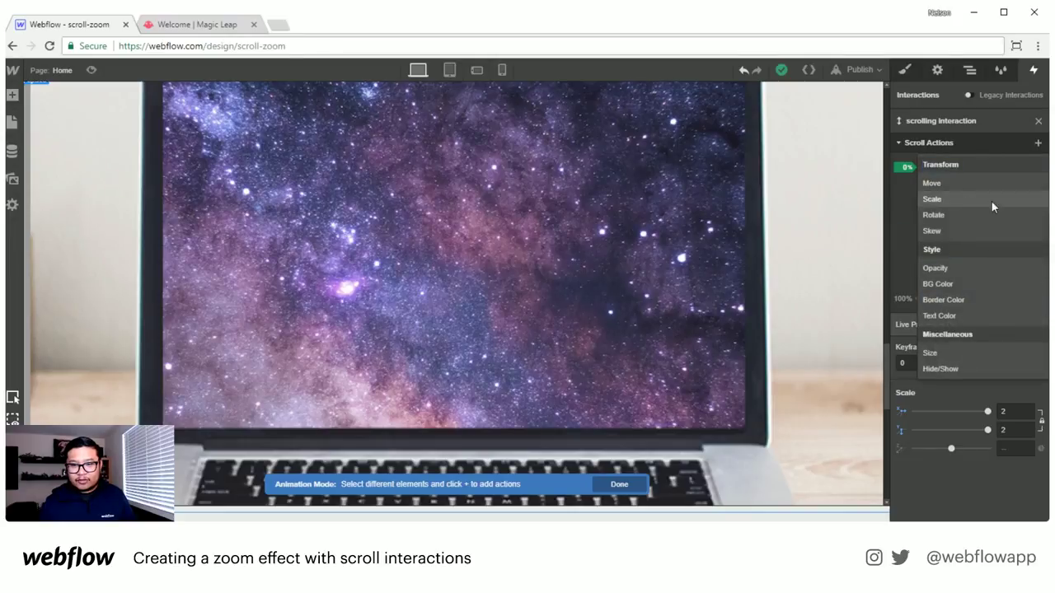
pyautogui.click(990, 200)
pyautogui.moveTo(964, 182)
pyautogui.mouseDown()
pyautogui.moveTo(966, 228)
pyautogui.moveTo(958, 208)
pyautogui.mouseUp()
pyautogui.click(950, 164)
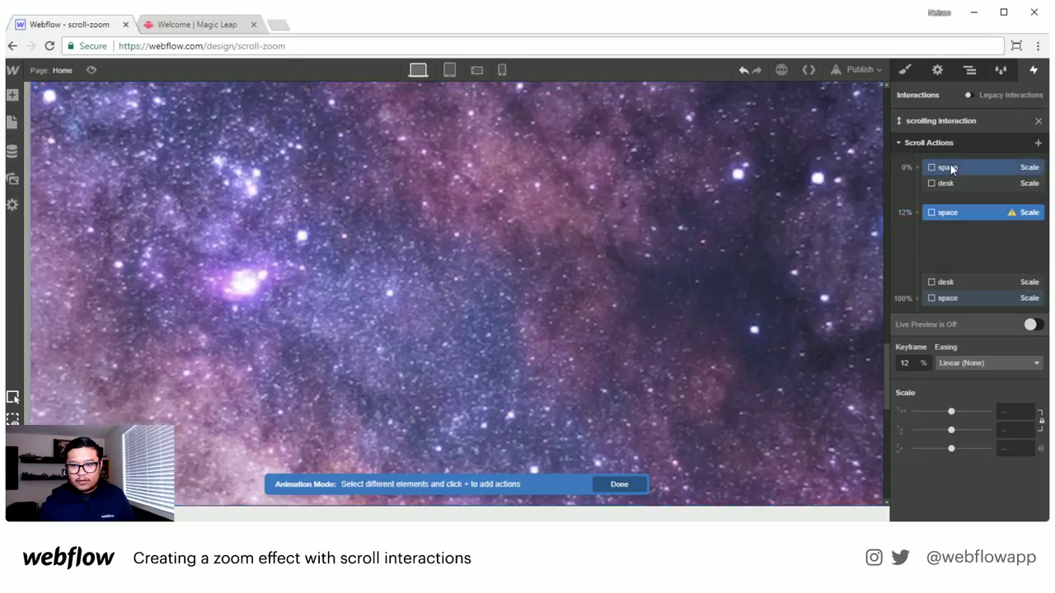
# - Set the space div's 12% keyframe scale to 1.75 and scroll through the live preview
pyautogui.click(939, 211)
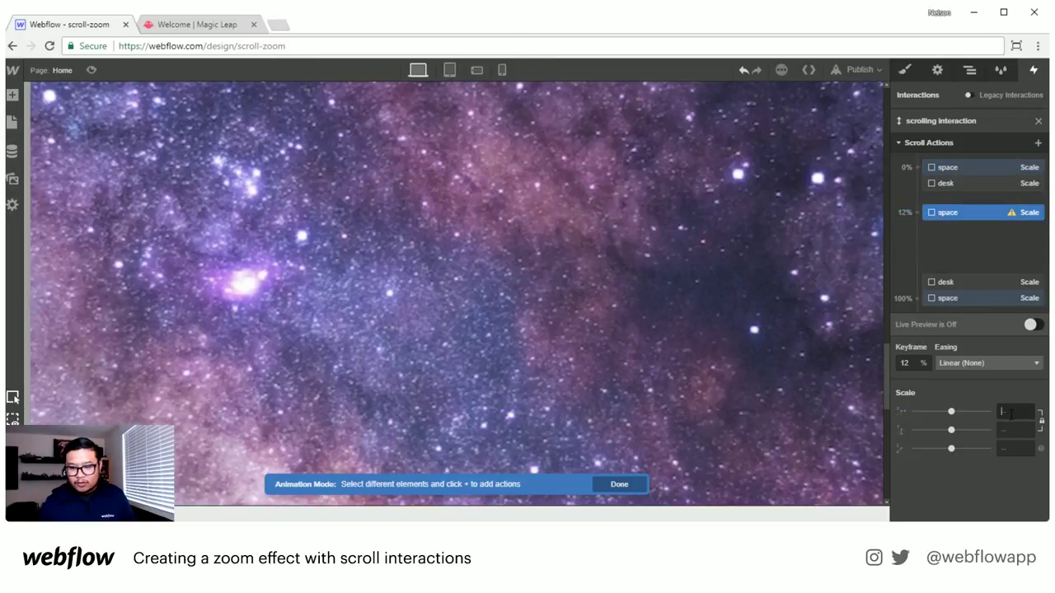
pyautogui.click(1011, 416)
pyautogui.write('1.75')
pyautogui.press('Return')
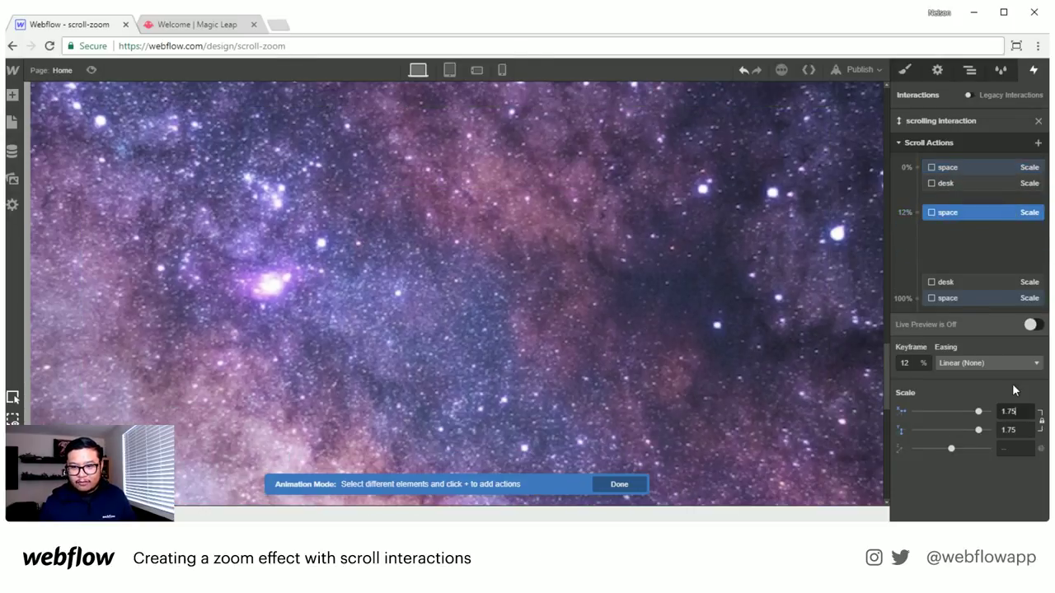
pyautogui.click(1032, 327)
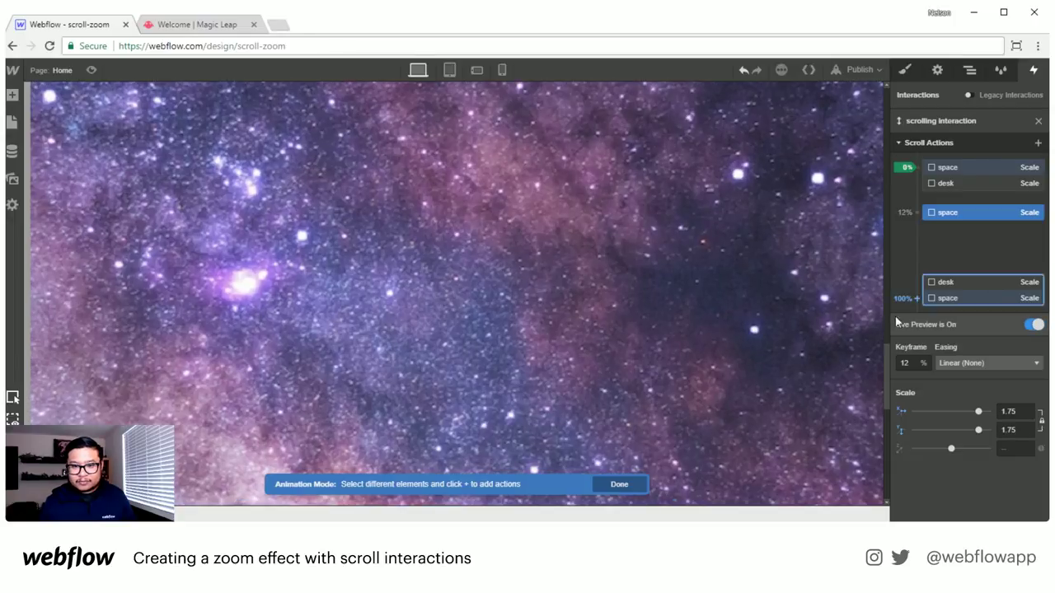
pyautogui.scroll(-5, 886, 266)
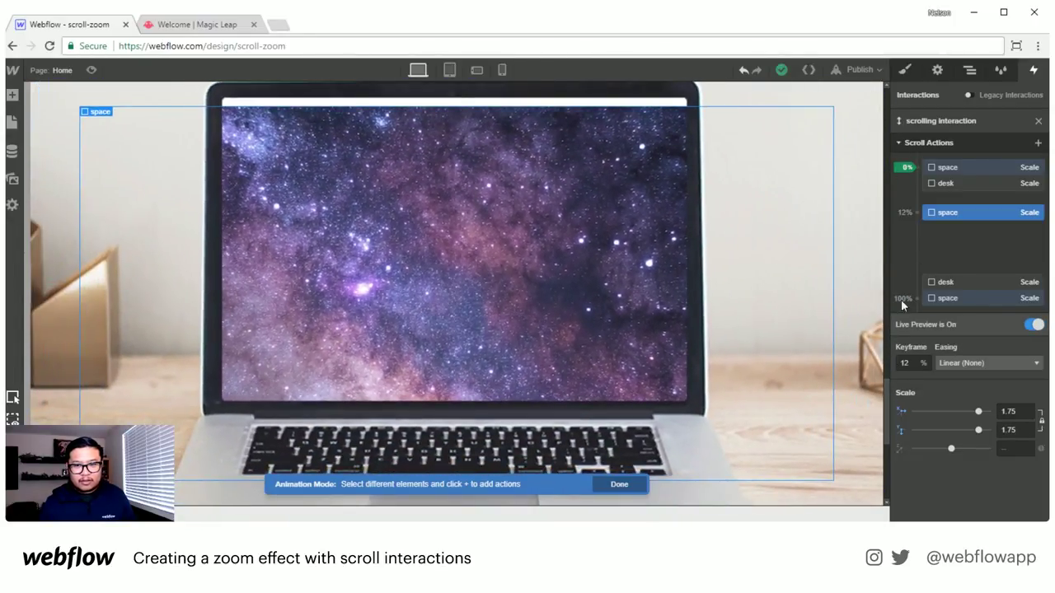
# - Move the space div's middle Scale action to the 66% keyframe and scroll through the live preview
pyautogui.moveTo(935, 211); pyautogui.dragTo(936, 241)
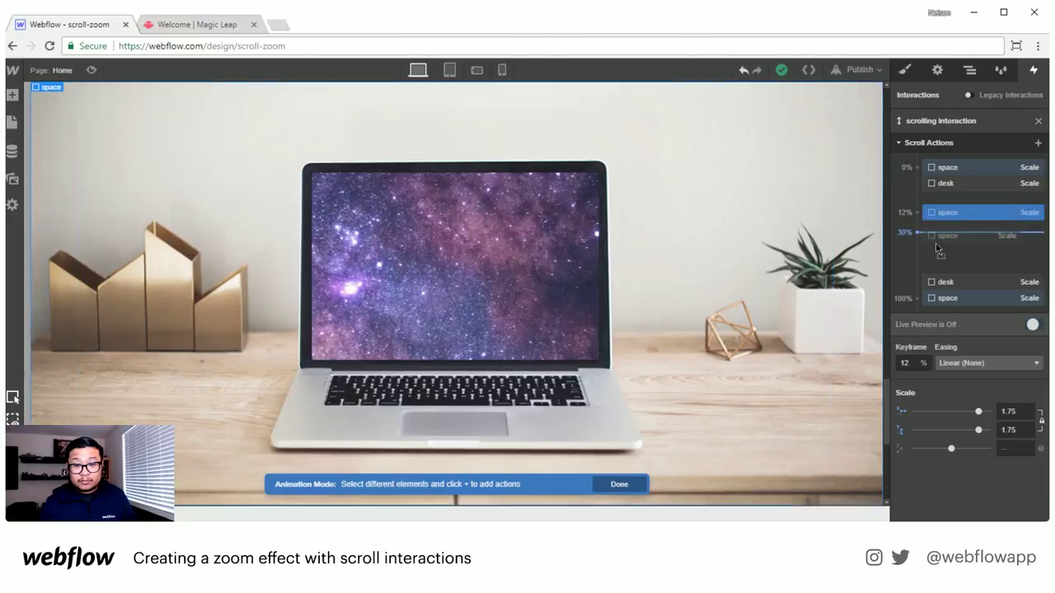
pyautogui.click(1031, 325)
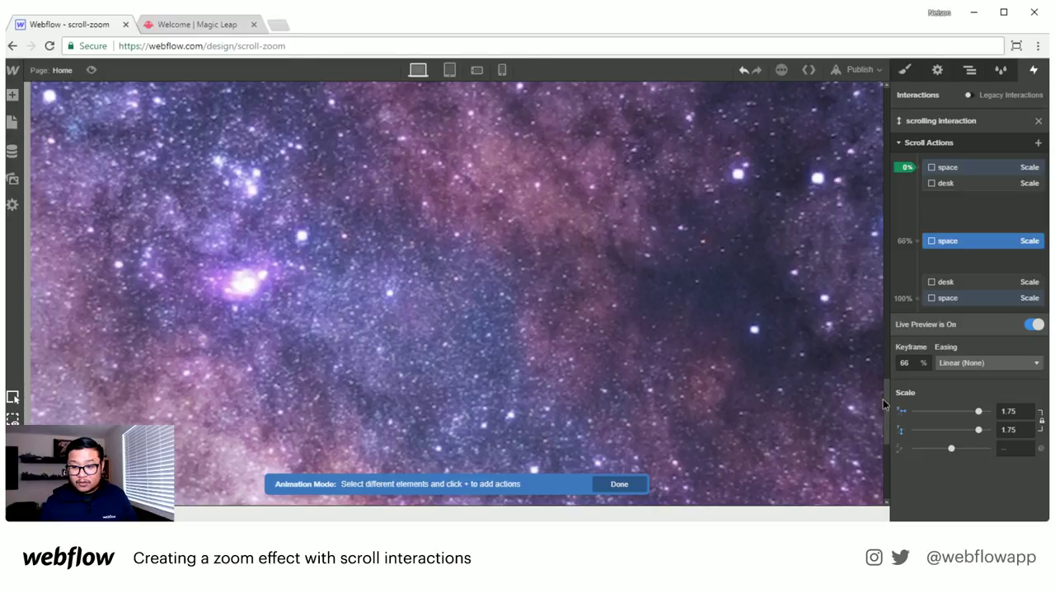
pyautogui.press('z')
pyautogui.press('h')
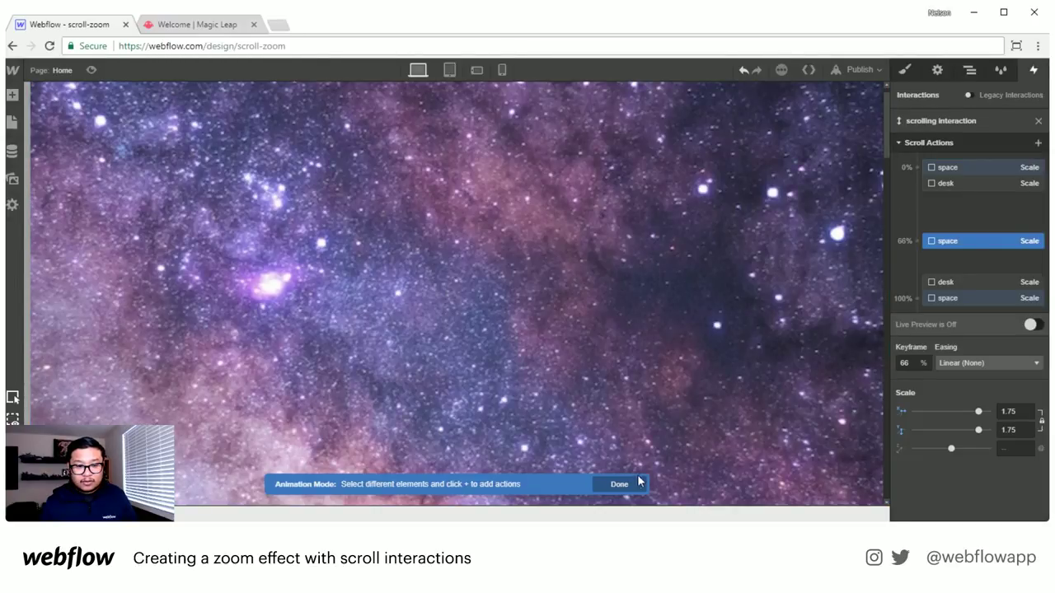
pyautogui.click(1036, 325)
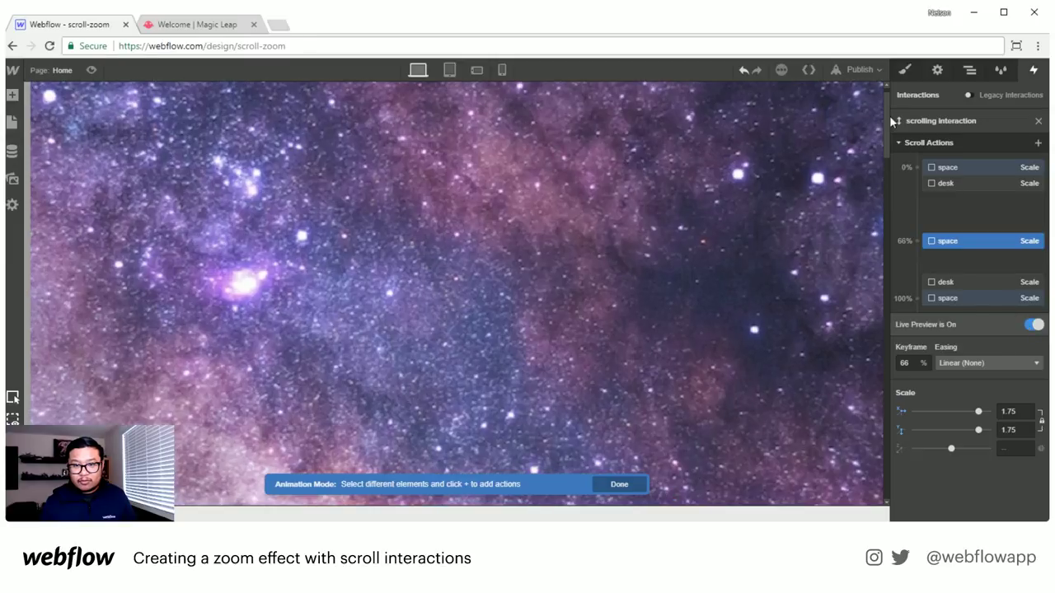
pyautogui.moveTo(890, 126); pyautogui.dragTo(872, 473)
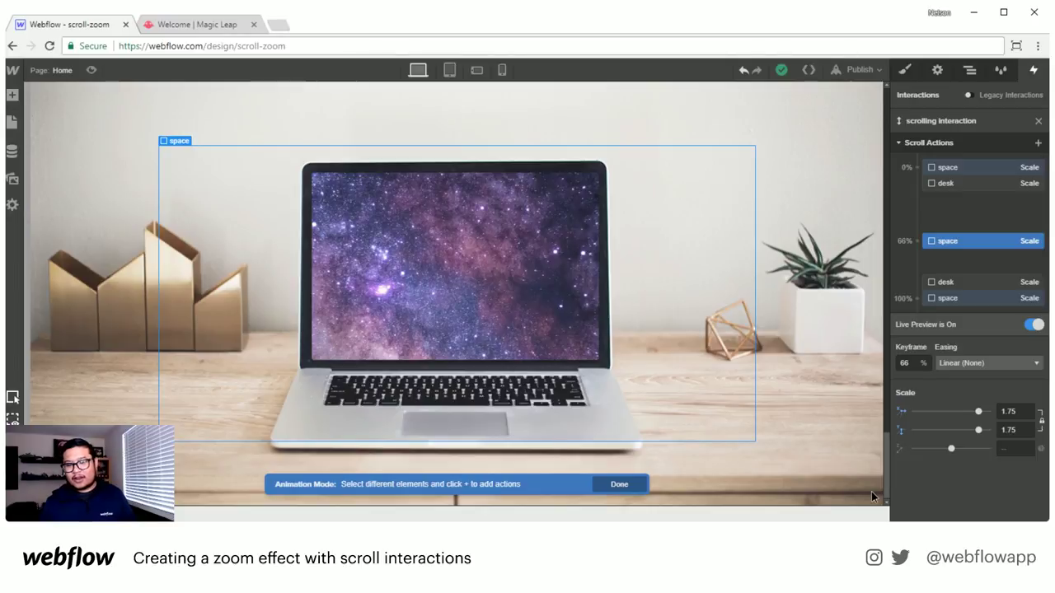
# - Review the space div's Scale actions at the 0%, 66% and 100% keyframes and replay the live preview
pyautogui.click(975, 170)
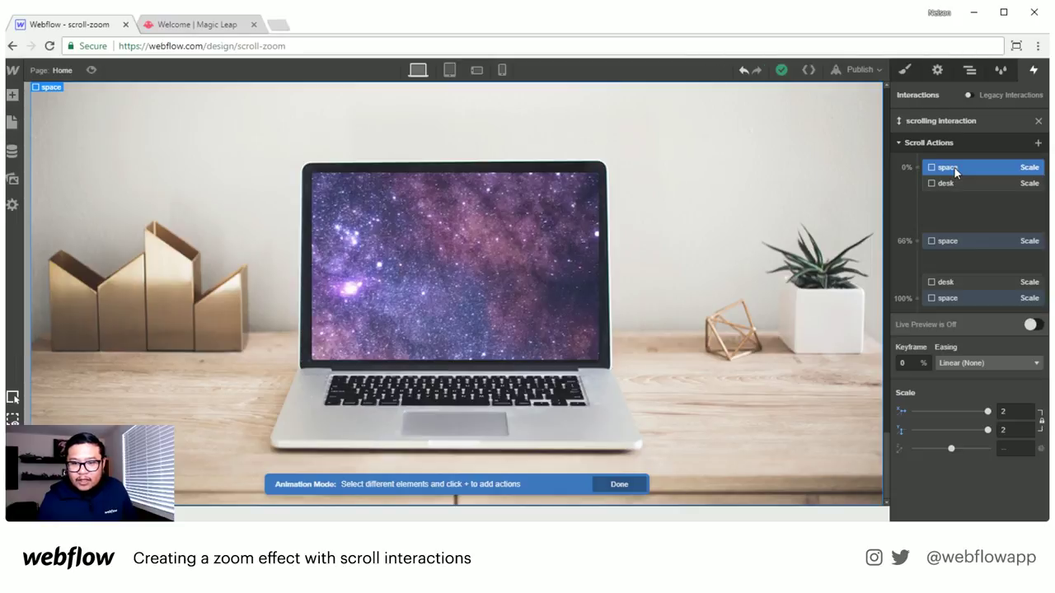
pyautogui.click(959, 241)
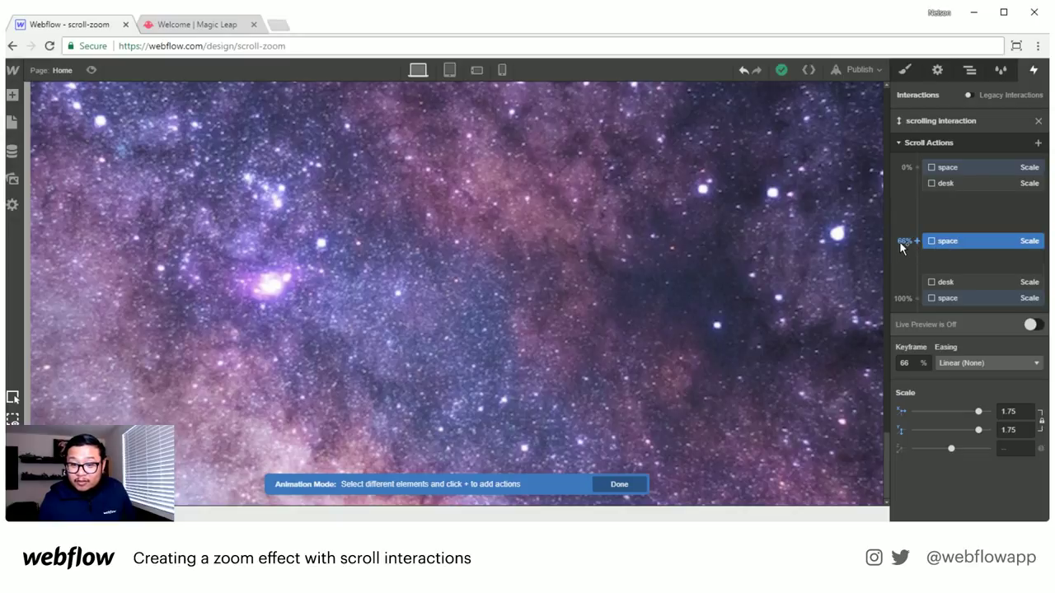
pyautogui.click(964, 295)
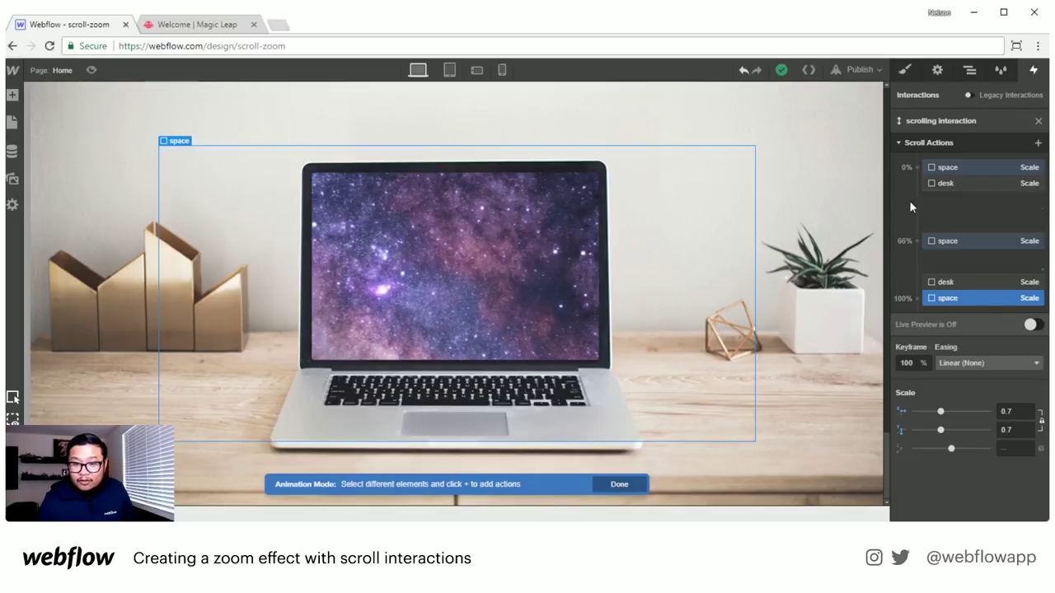
pyautogui.click(1035, 325)
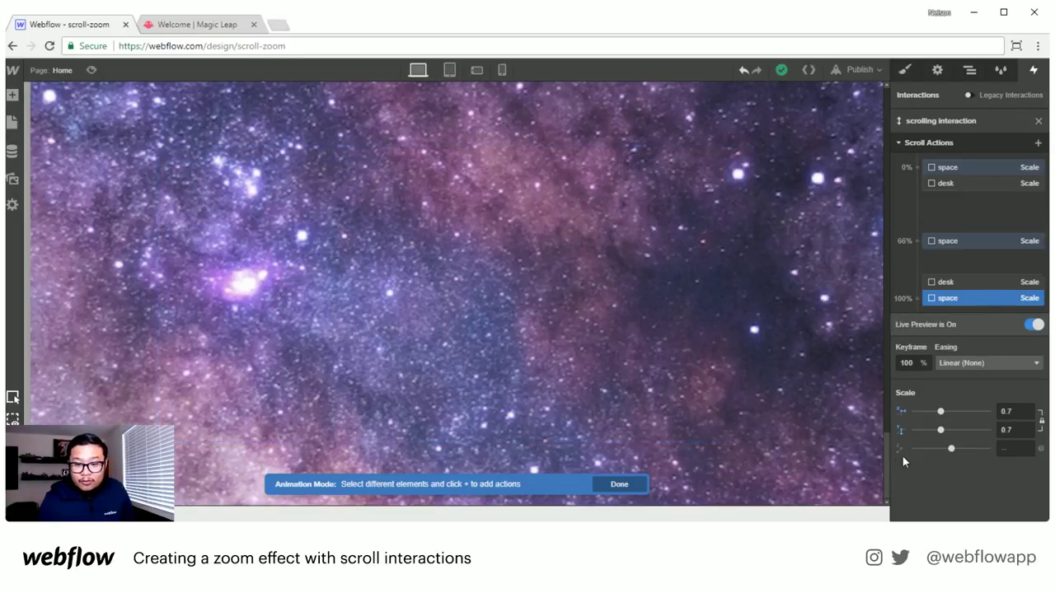
pyautogui.moveTo(885, 455); pyautogui.dragTo(882, 477)
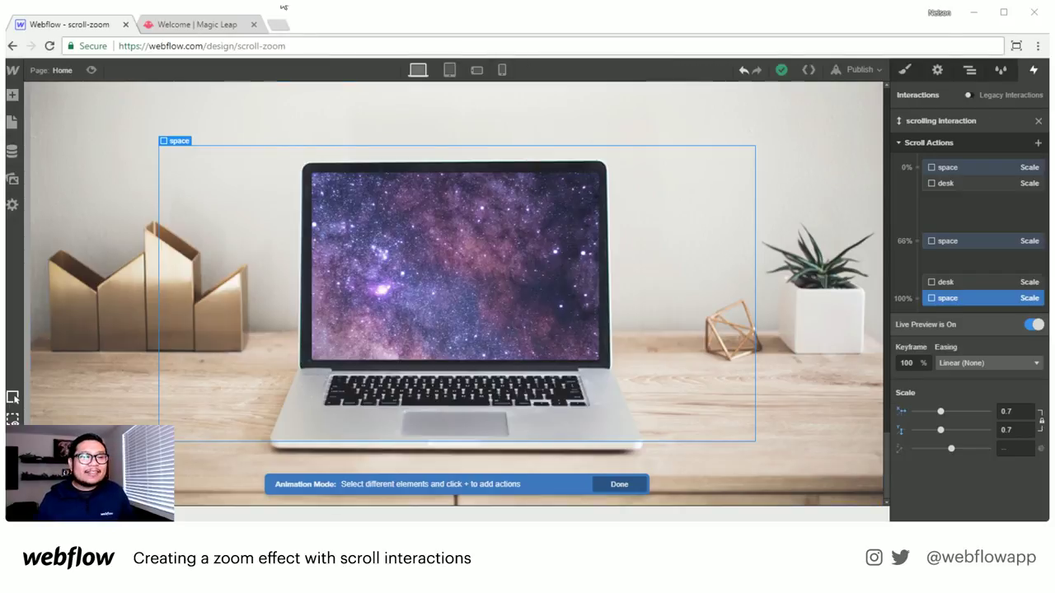
# - Switch to the Magic Leap site and scroll its hero back and forth to examine the reference zoom effect
pyautogui.click(203, 25)
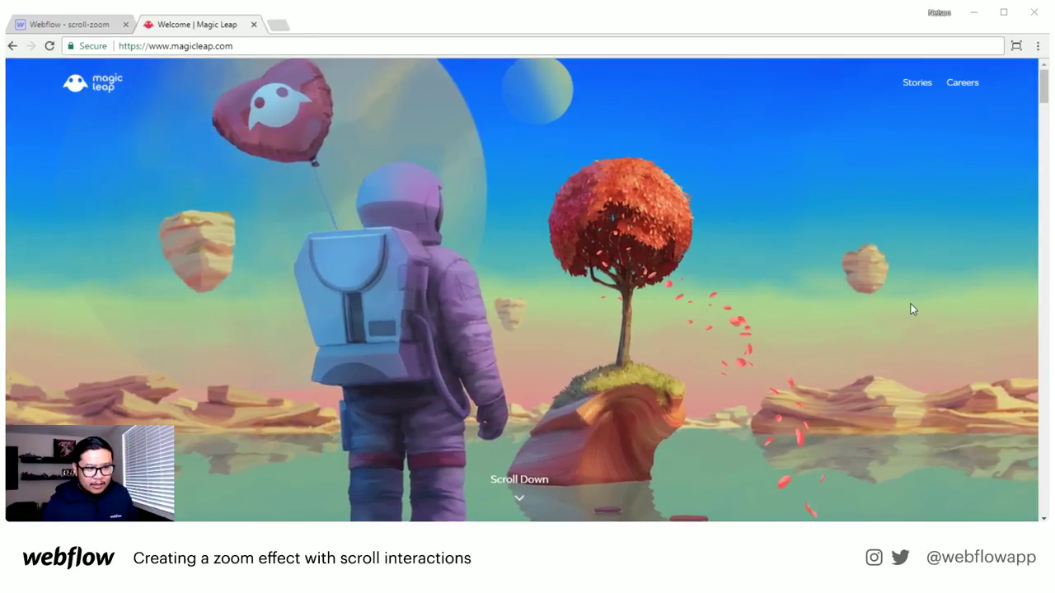
pyautogui.click(548, 483)
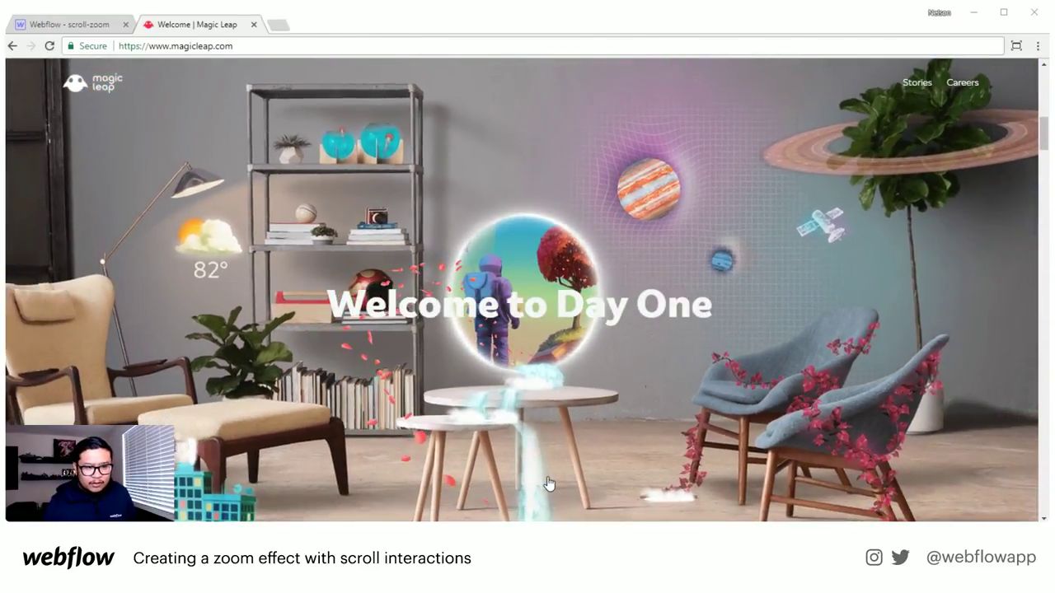
pyautogui.scroll(3, 548, 483)
pyautogui.scroll(-3, 548, 483)
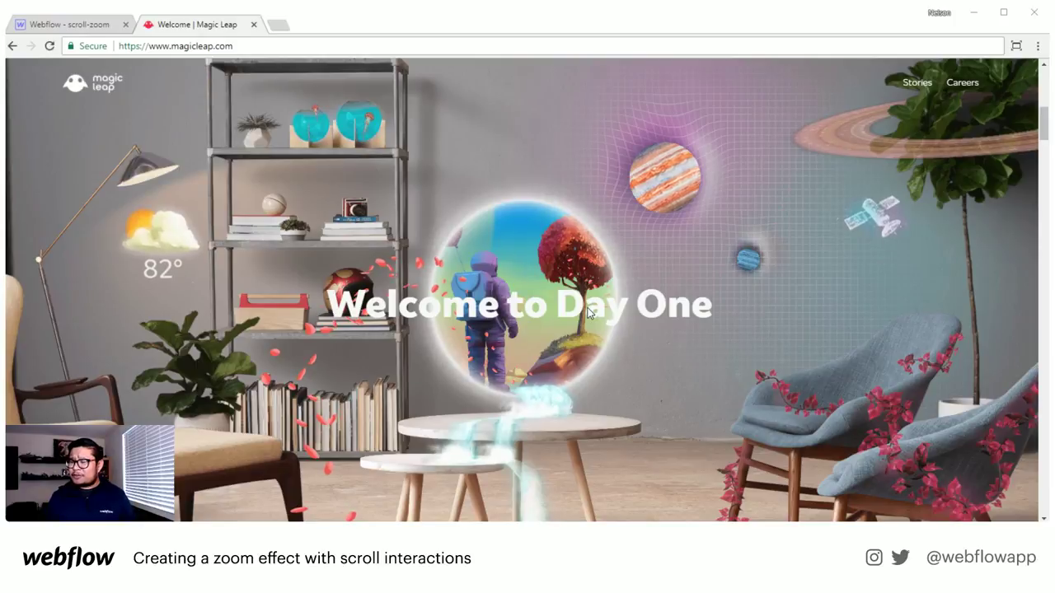
pyautogui.scroll(-3, 589, 312)
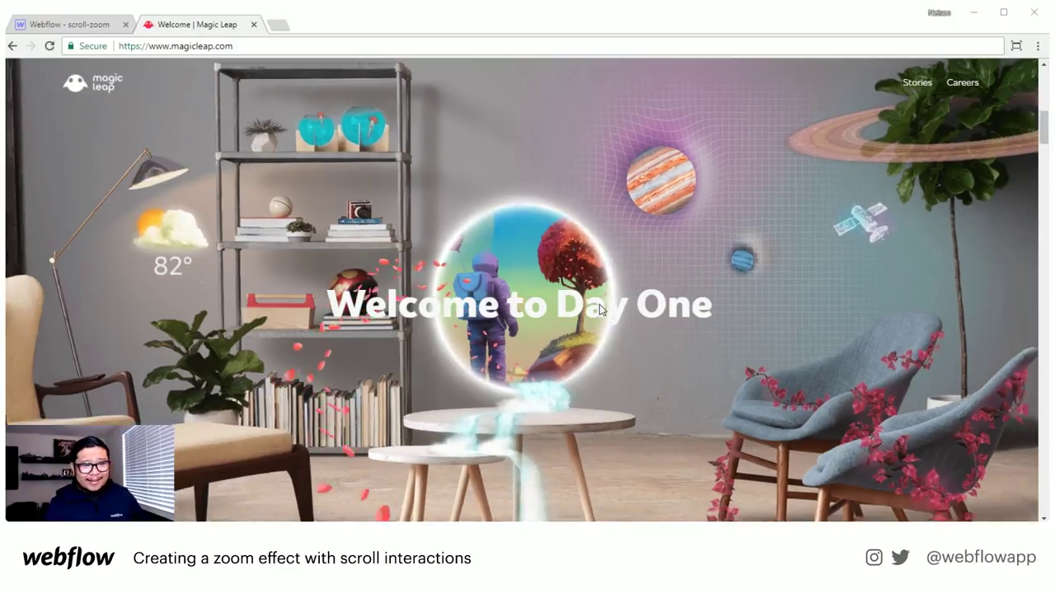
pyautogui.scroll(3, 596, 309)
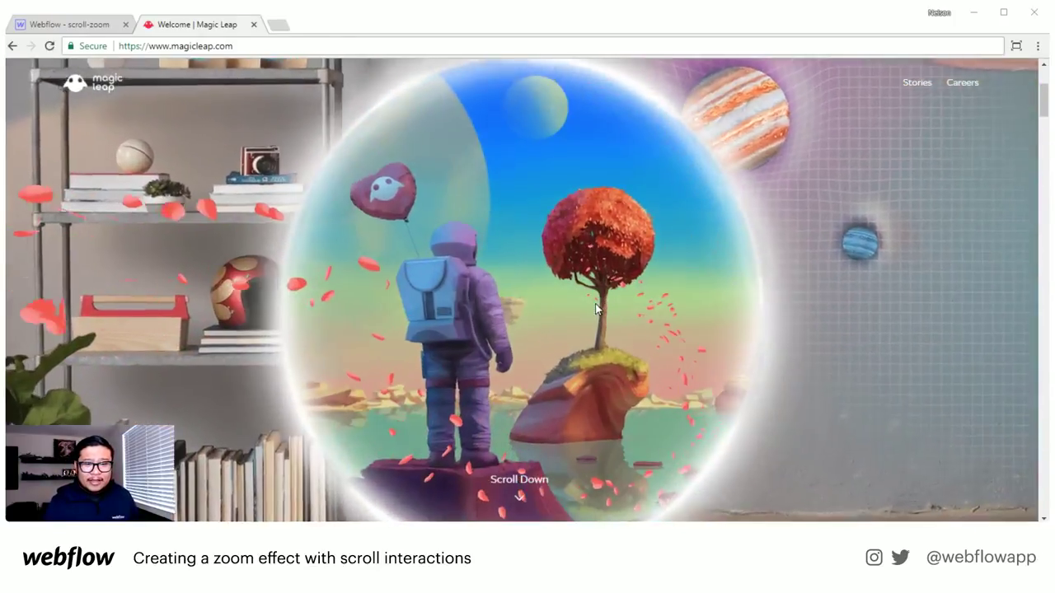
pyautogui.scroll(-3, 595, 308)
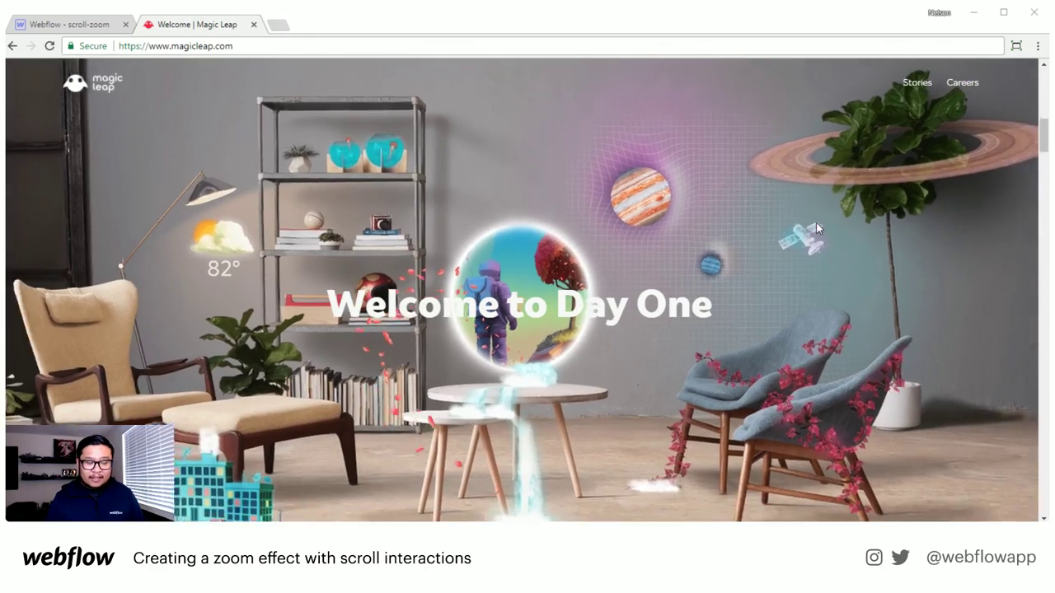
# - Scroll the Magic Leap hero back and forth to examine how the portal and room layers scale together
pyautogui.scroll(-3, 817, 228)
pyautogui.scroll(-2, 817, 228)
pyautogui.scroll(6, 817, 228)
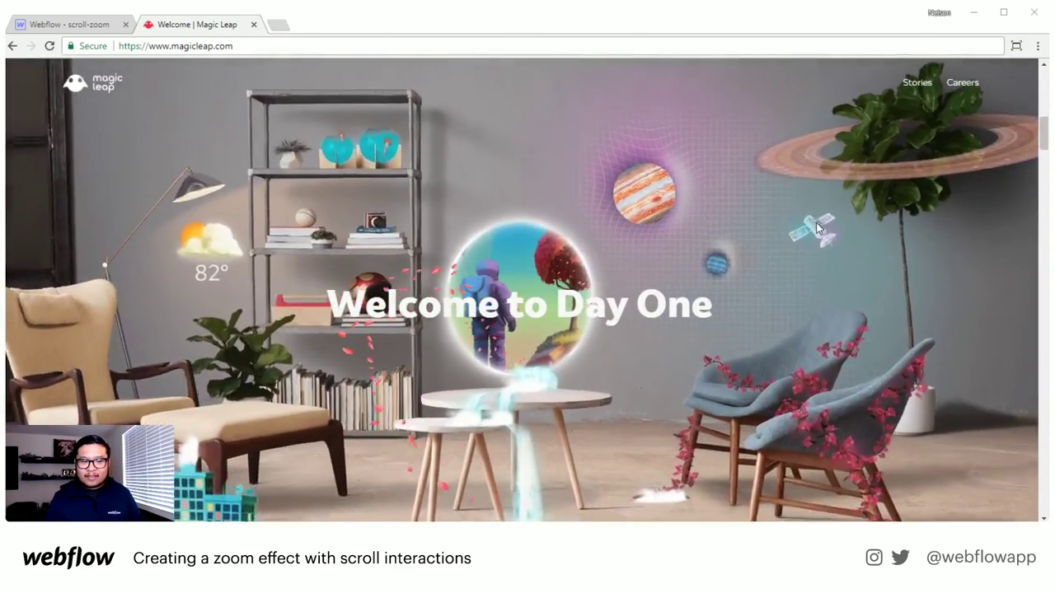
pyautogui.scroll(-3, 817, 229)
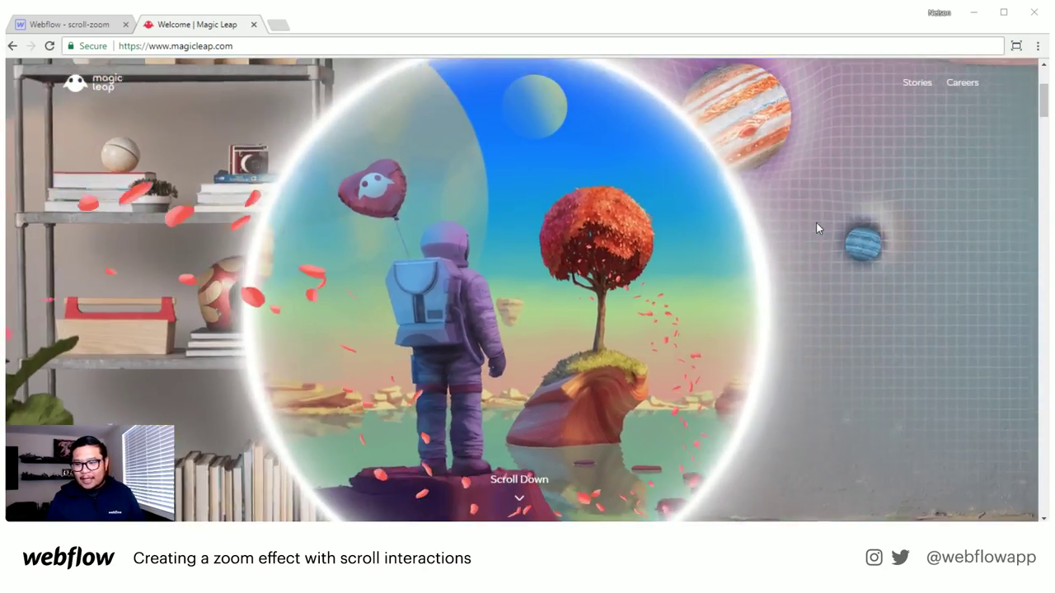
pyautogui.scroll(-3, 818, 229)
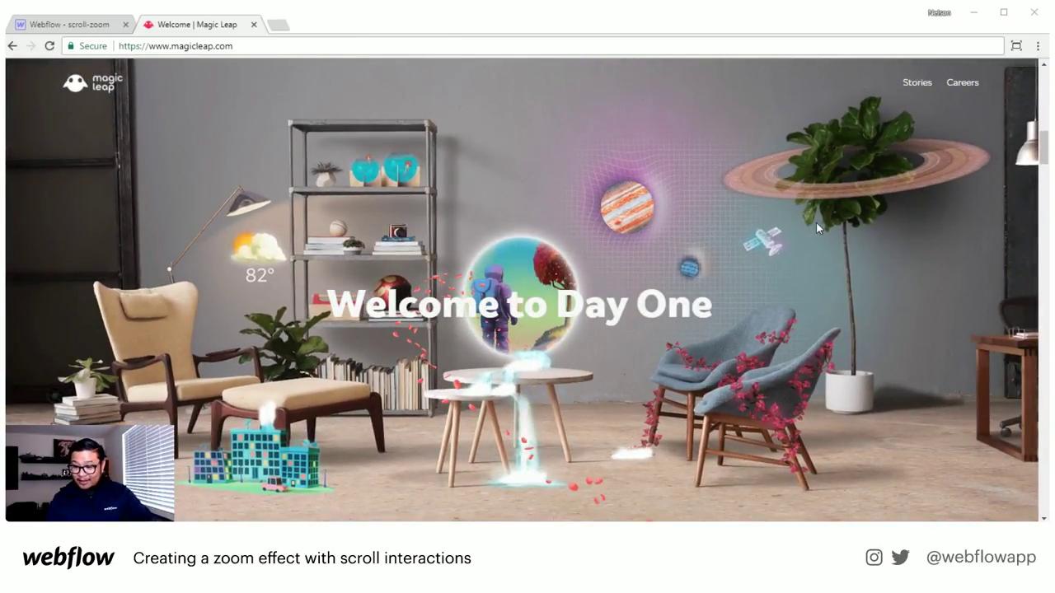
pyautogui.scroll(3, 818, 229)
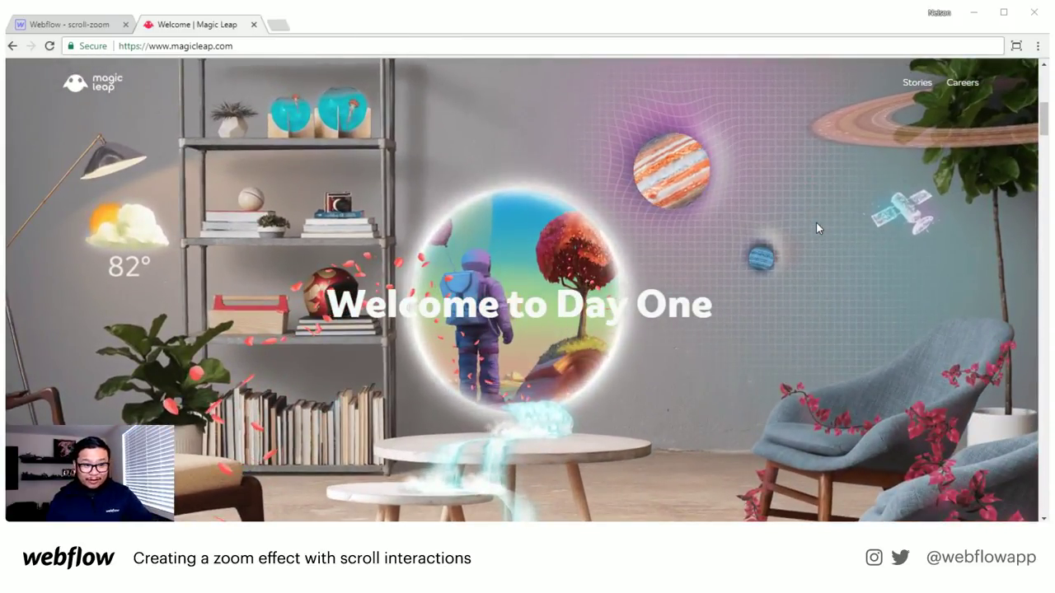
pyautogui.scroll(3, 818, 228)
pyautogui.scroll(-2, 818, 228)
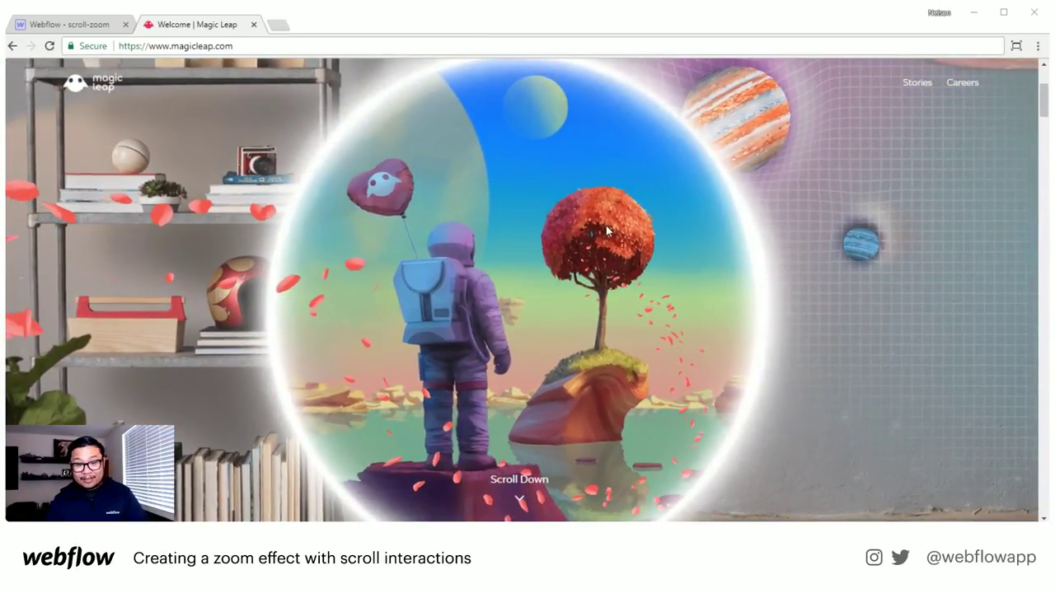
pyautogui.scroll(-1, 684, 396)
pyautogui.scroll(-2, 691, 434)
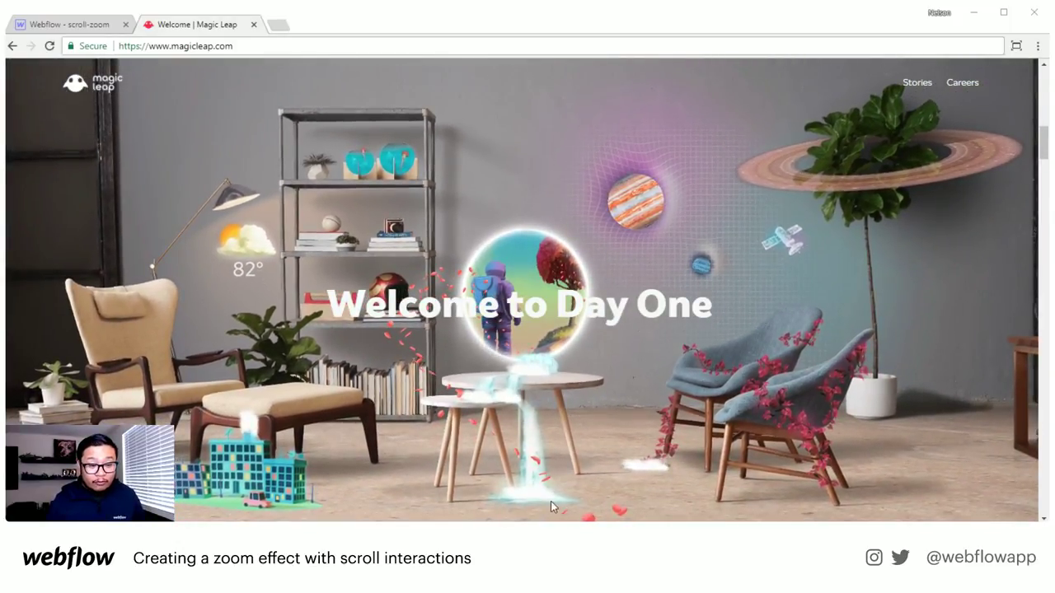
# - Scroll past the Magic Leap hero to examine how it gives way to the Magic Leap One section
pyautogui.scroll(-4, 553, 471)
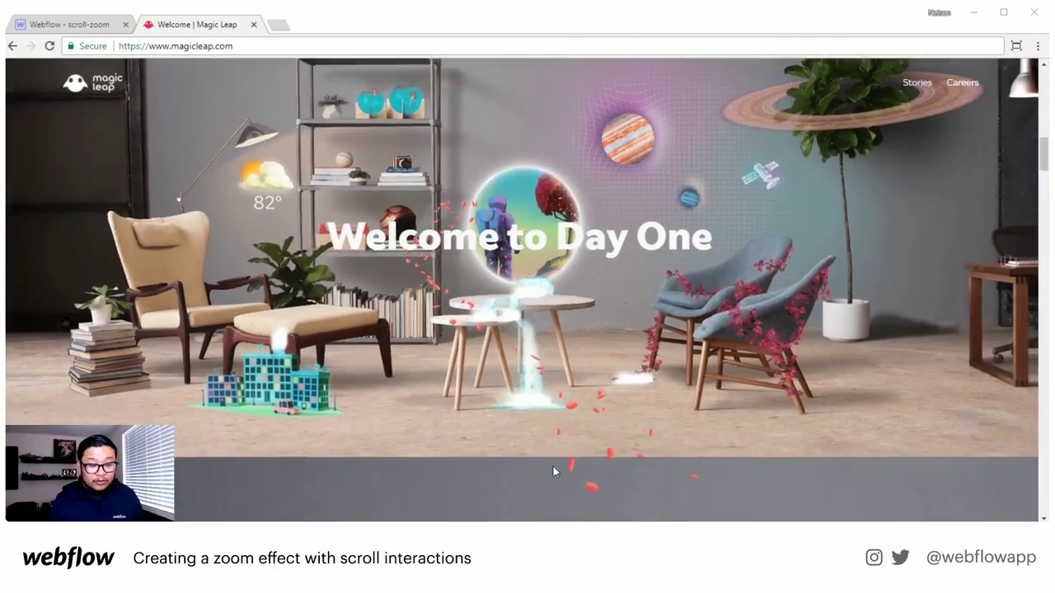
pyautogui.scroll(-1, 553, 471)
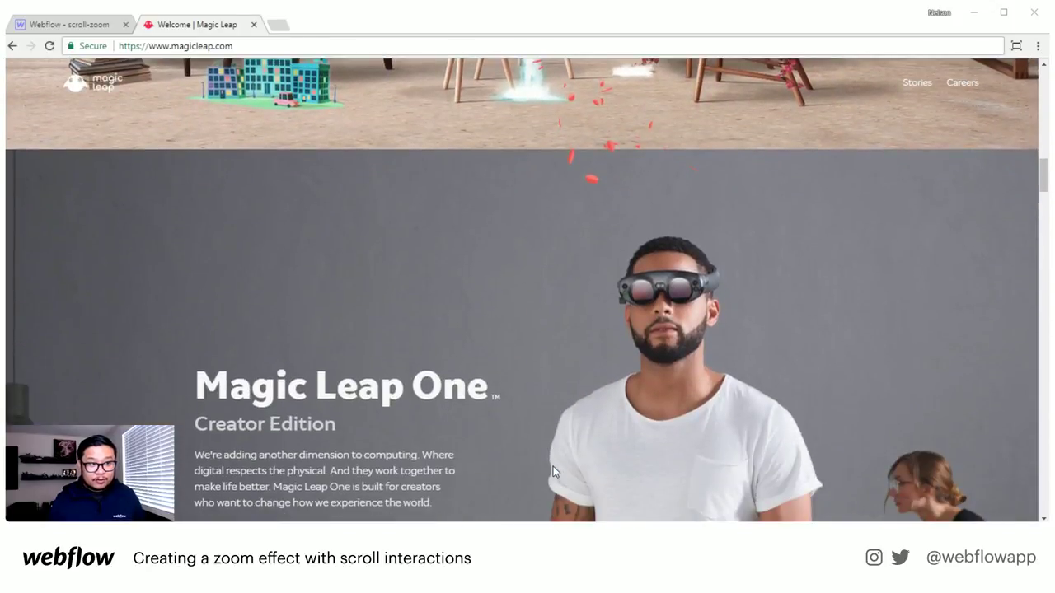
pyautogui.scroll(-1, 553, 471)
pyautogui.scroll(-4, 554, 472)
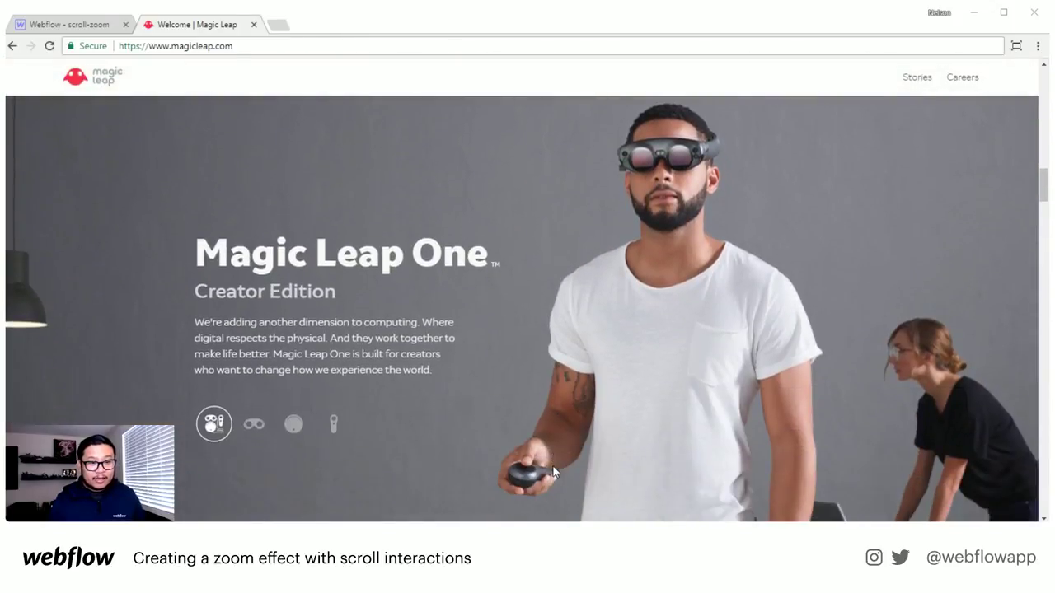
pyautogui.scroll(-3, 552, 470)
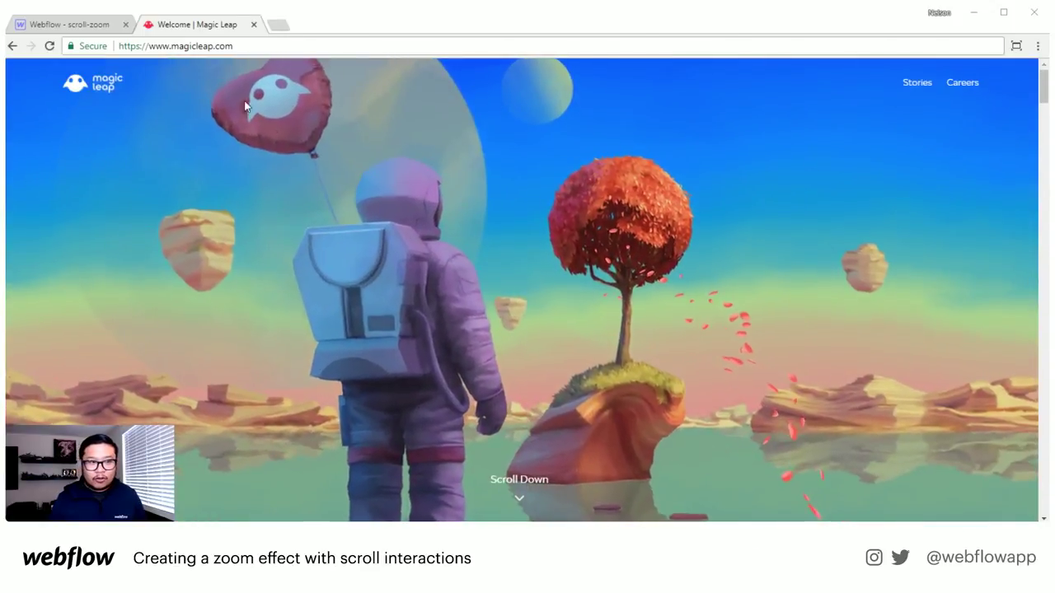
# - Switch back to Webflow and scroll the page preview both ways to check the laptop zoom effect
pyautogui.click(87, 24)
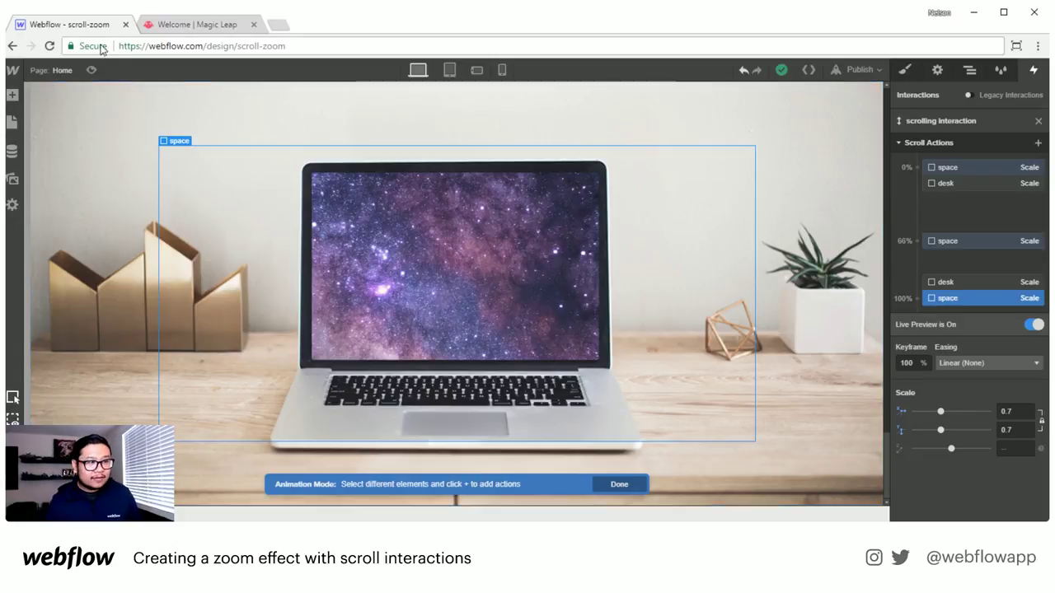
pyautogui.click(90, 72)
pyautogui.scroll(-5, 912, 235)
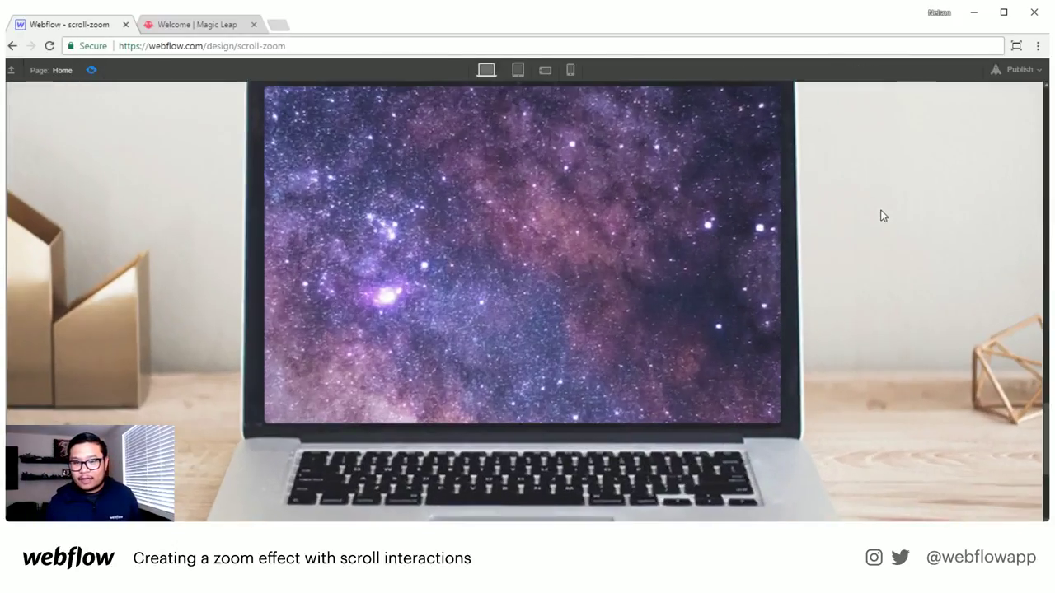
pyautogui.scroll(-10, 875, 202)
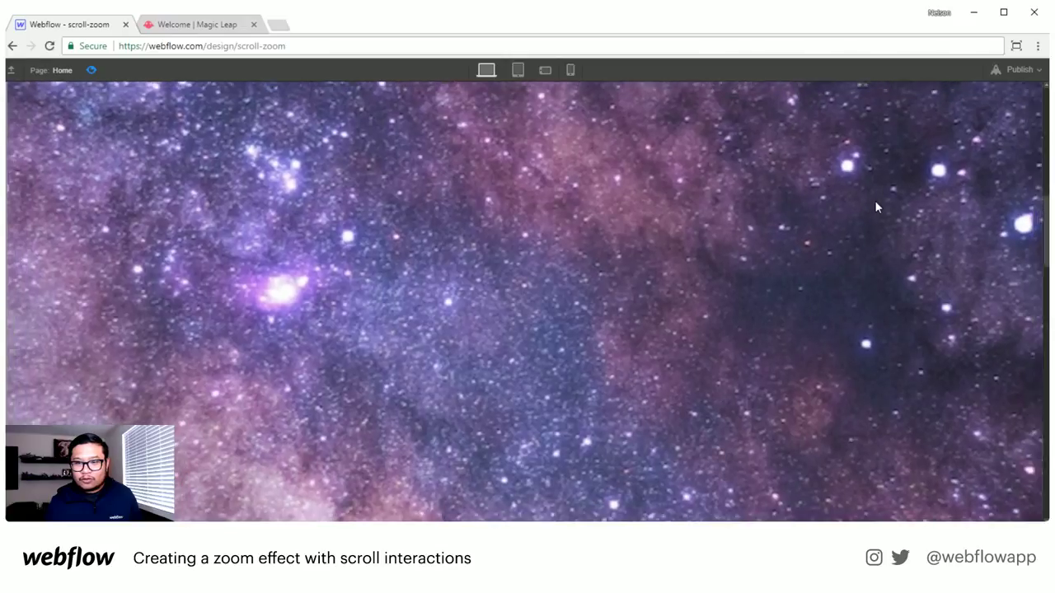
pyautogui.scroll(-5, 875, 201)
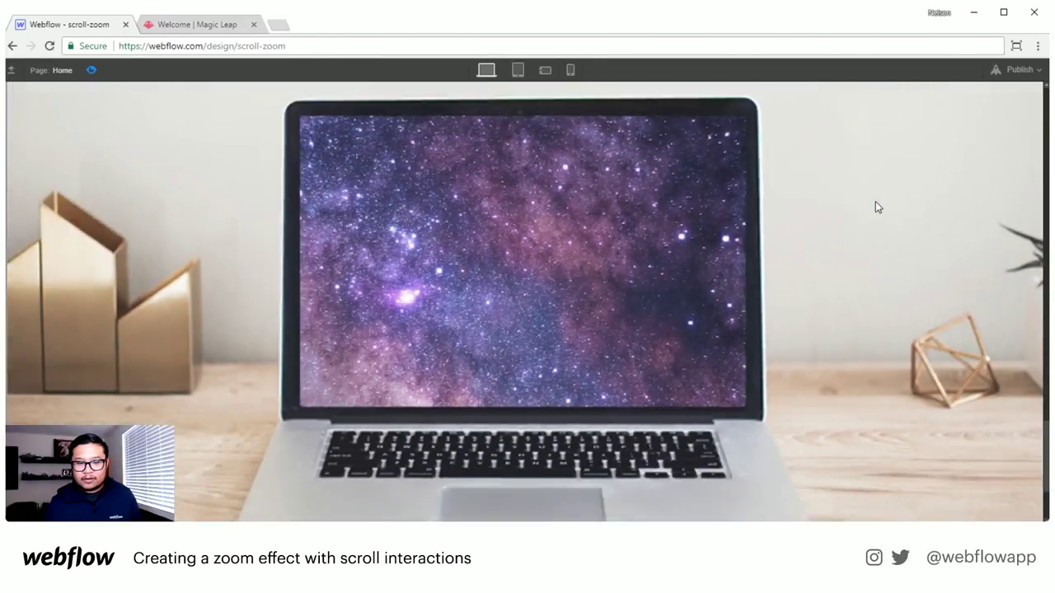
pyautogui.scroll(10, 875, 201)
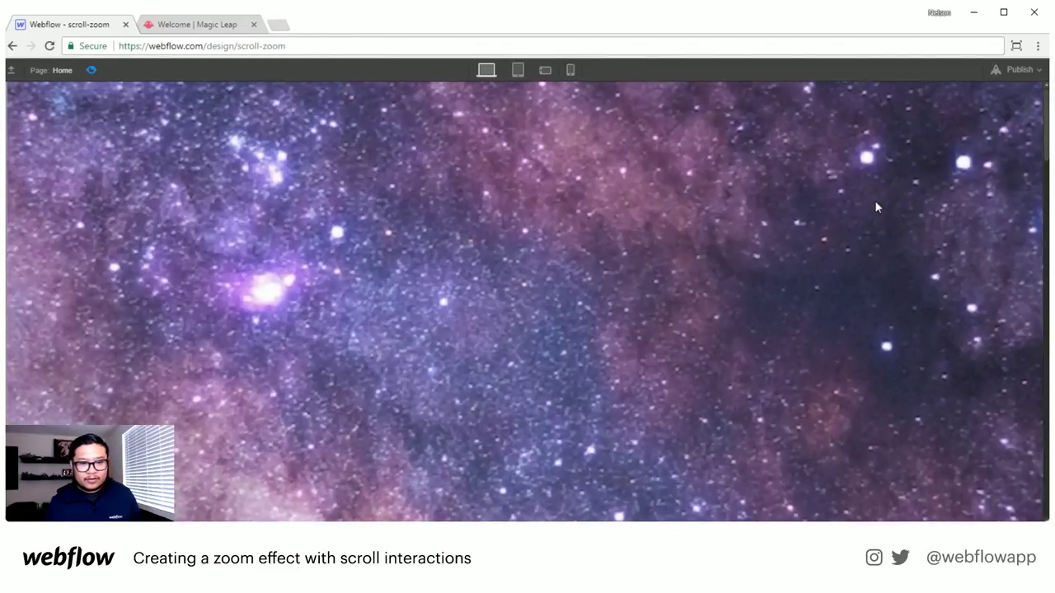
pyautogui.scroll(-10, 874, 200)
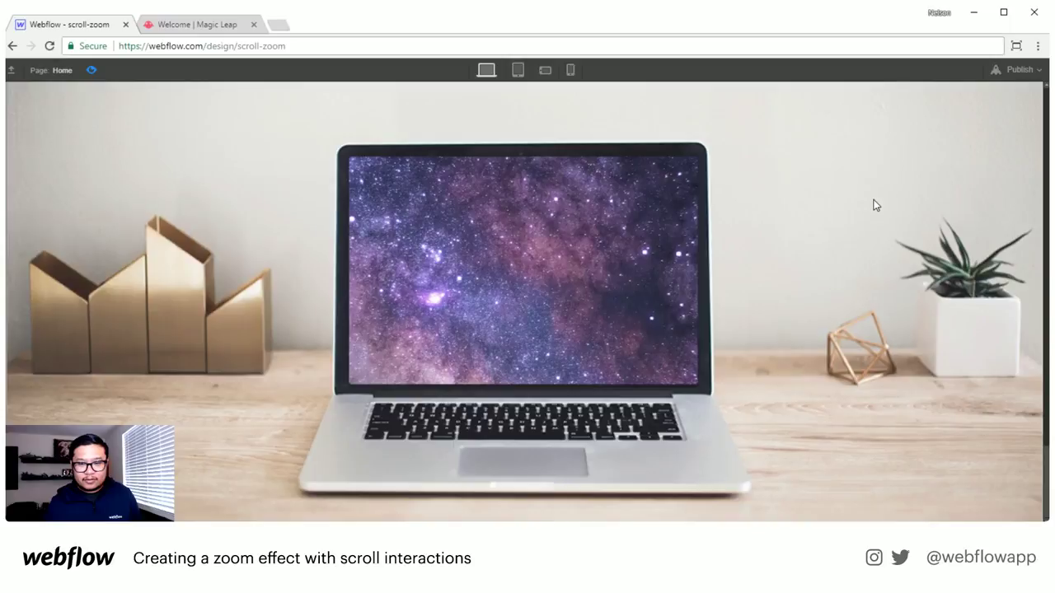
pyautogui.click(91, 71)
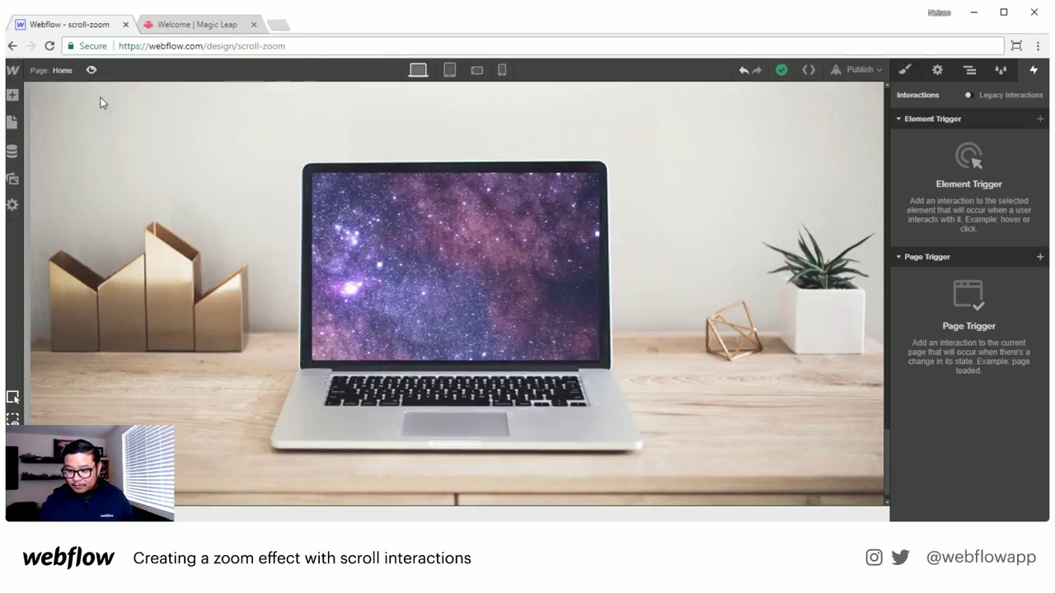
pyautogui.hotkey('ctrl', 'shift', 'p')
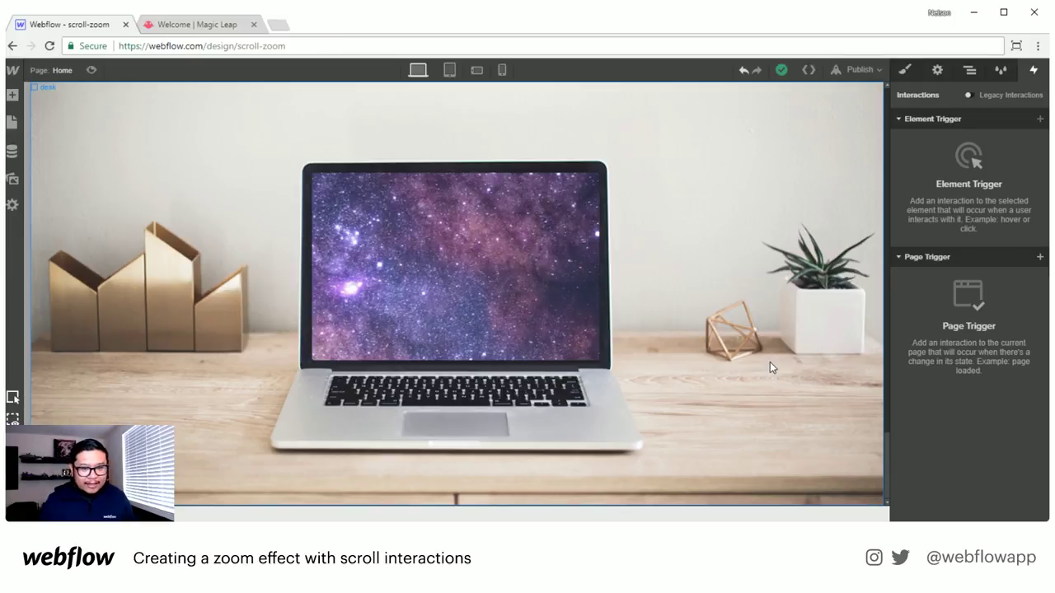
# - Switch to the Magic Leap site and examine the transition from the zoom hero to the section below it
pyautogui.click(198, 24)
pyautogui.scroll(-3, 585, 239)
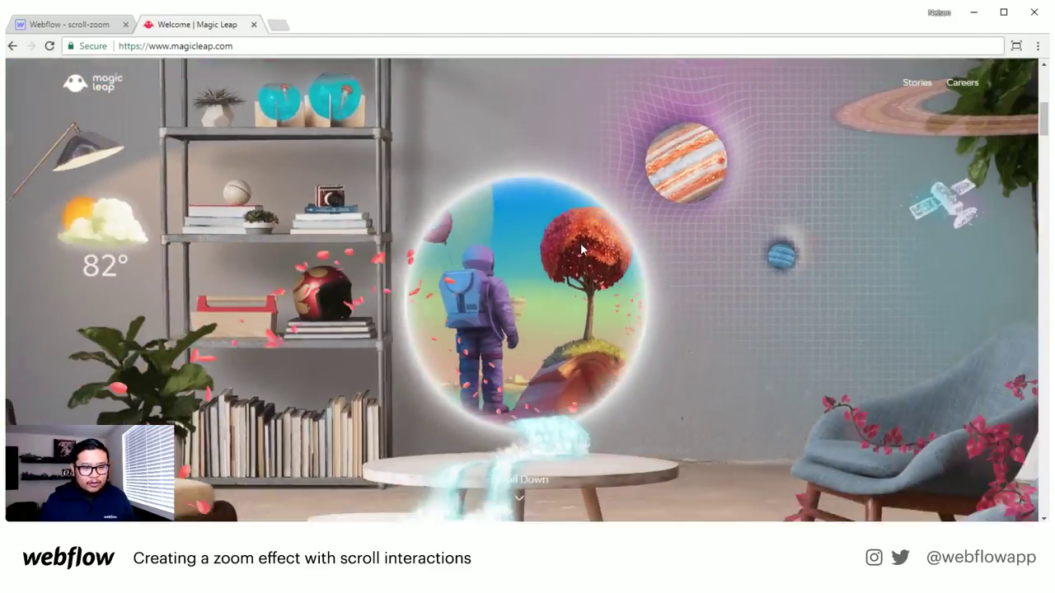
pyautogui.scroll(-5, 580, 243)
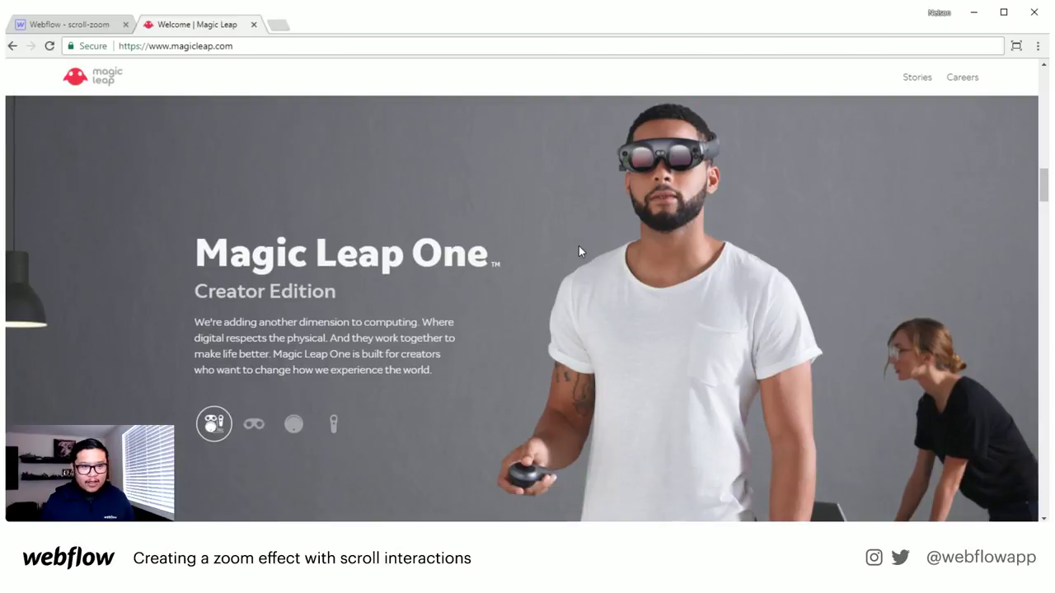
pyautogui.scroll(3, 577, 245)
pyautogui.scroll(-3, 578, 246)
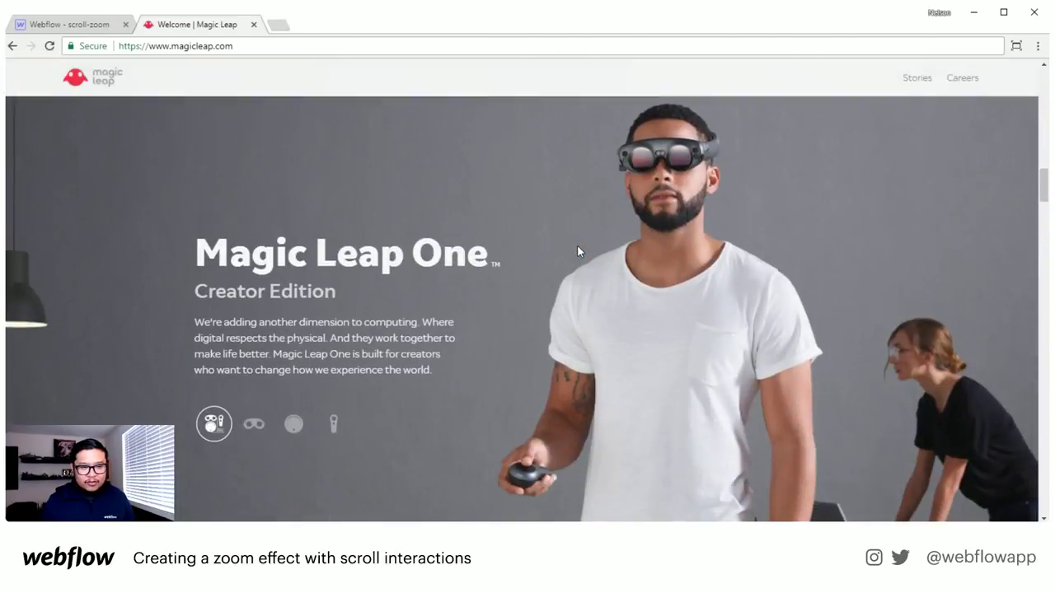
# - Switch back to Webflow and add a Section element directly below the hero, as its sibling in the Body
pyautogui.click(101, 28)
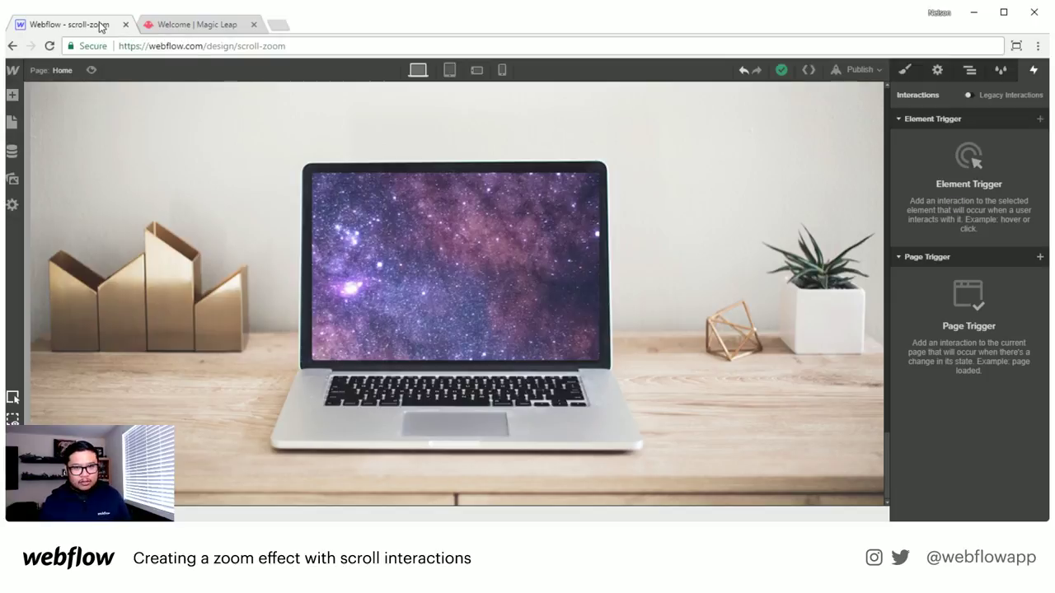
pyautogui.click(968, 70)
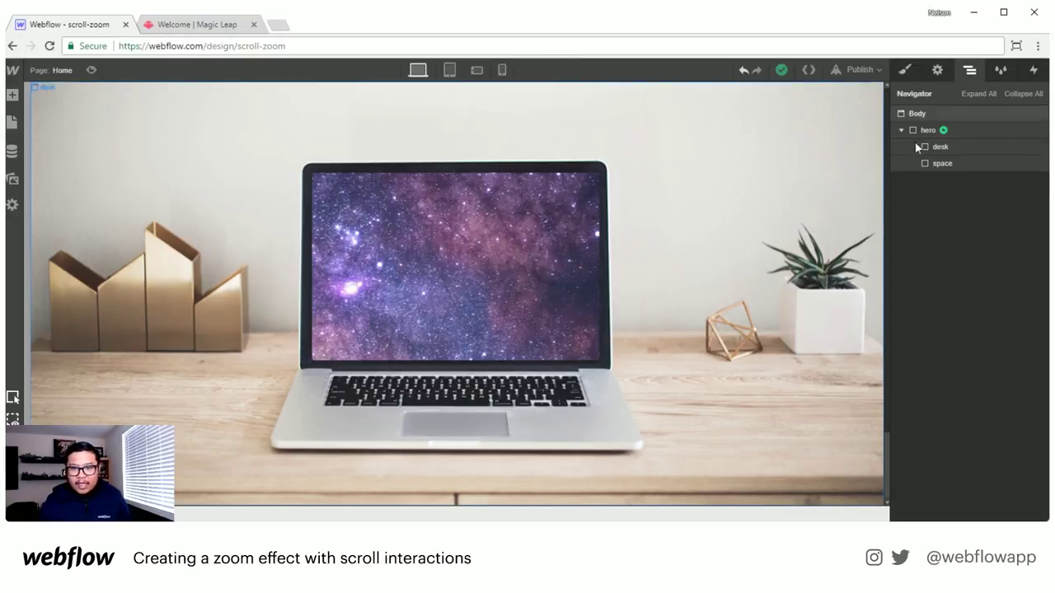
pyautogui.click(901, 129)
pyautogui.click(958, 134)
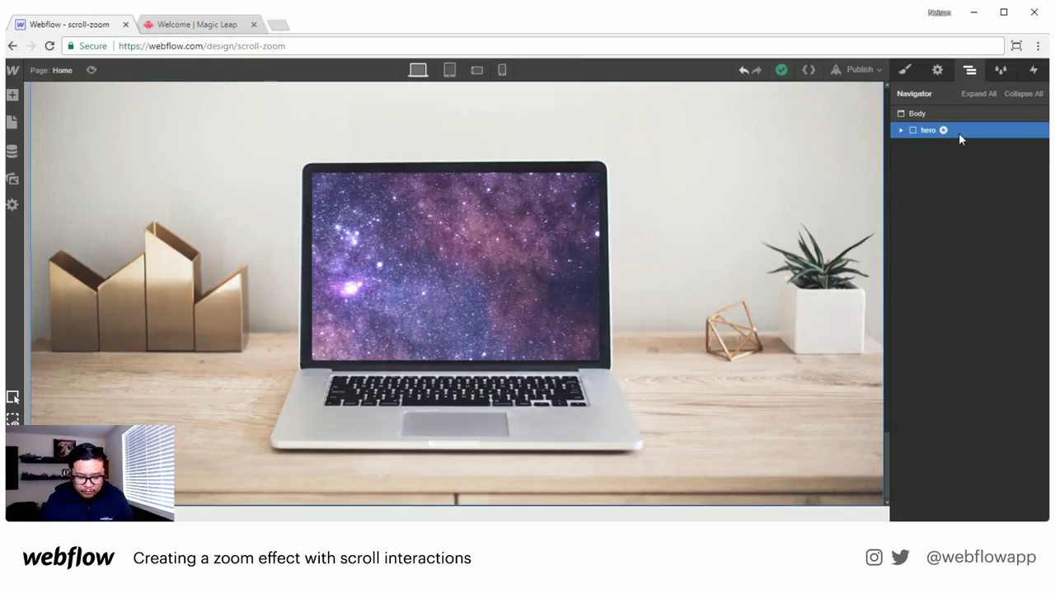
pyautogui.press('a')
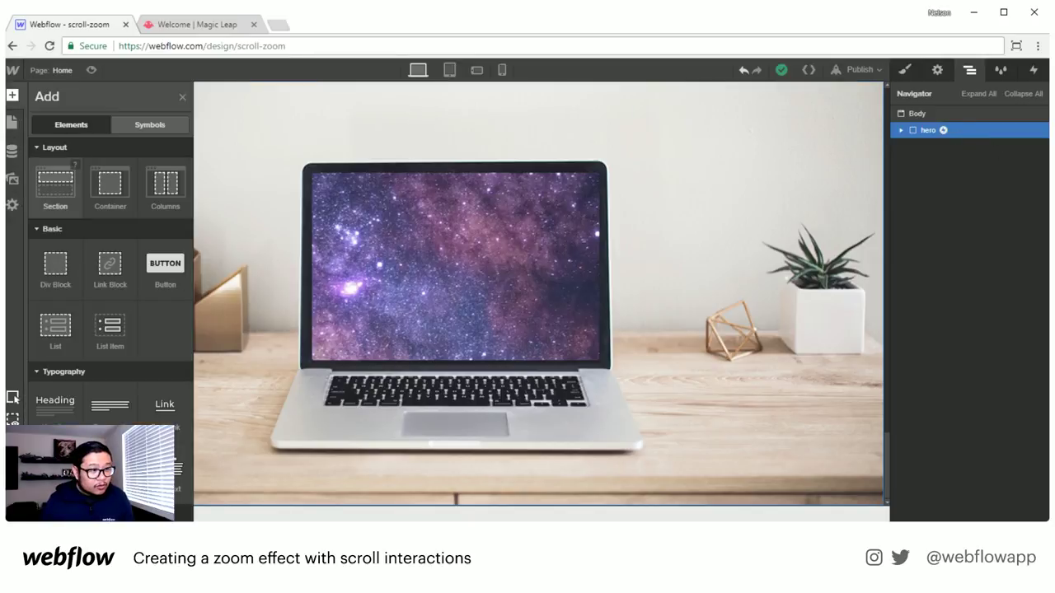
pyautogui.moveTo(55, 183); pyautogui.dragTo(900, 179)
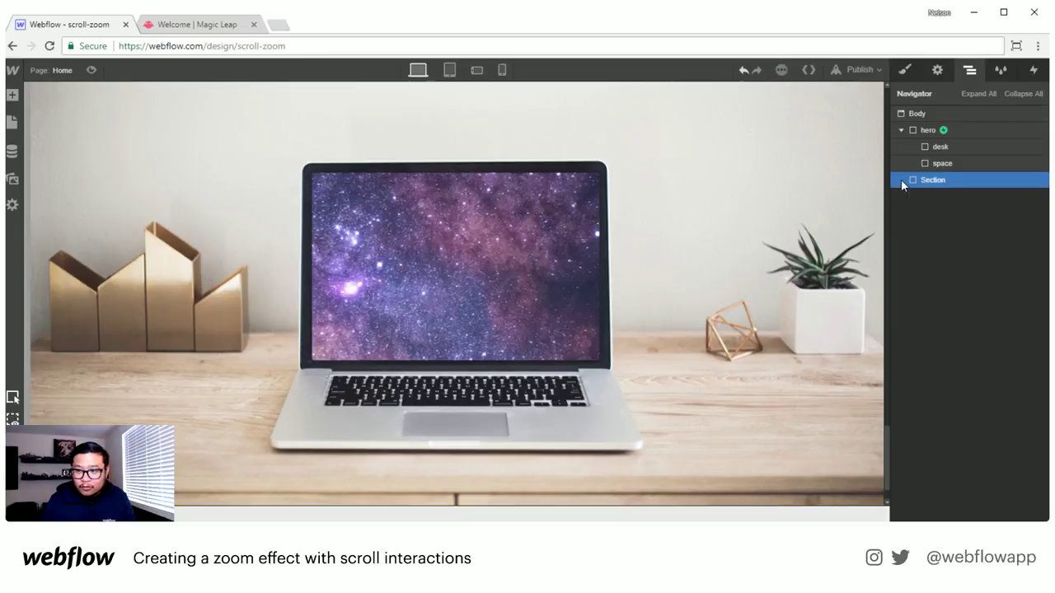
# - Give the new Section element the class name "section"
pyautogui.press('s')
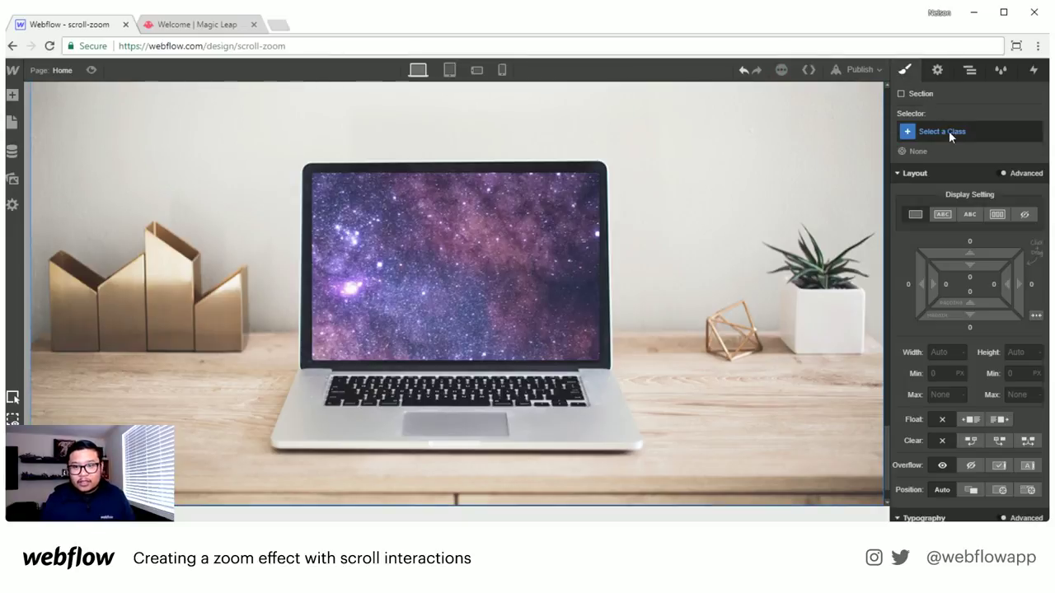
pyautogui.click(948, 131)
pyautogui.write('section')
pyautogui.press('Return')
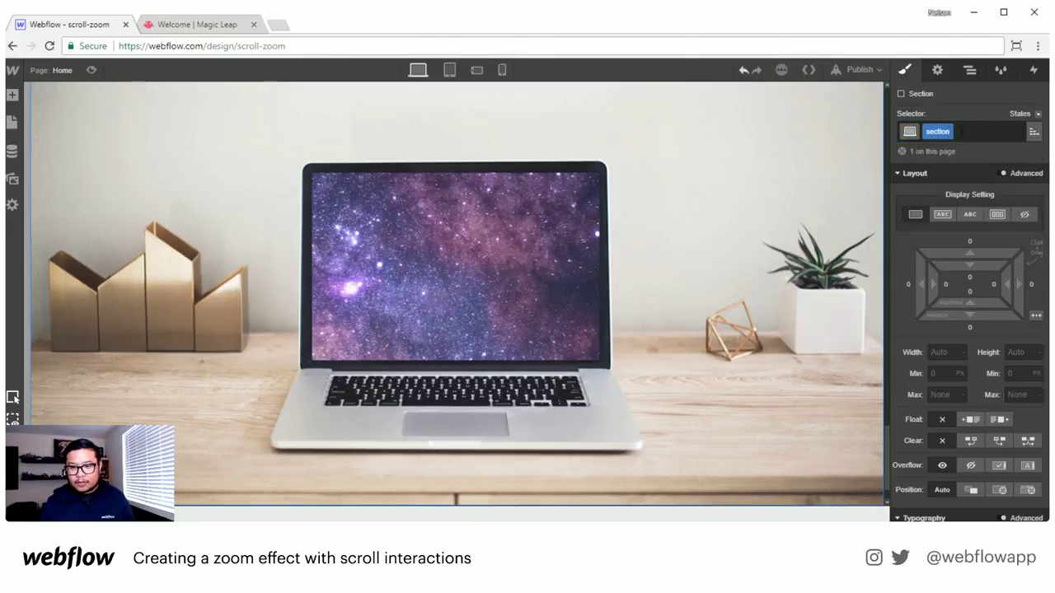
# - Try a height of 800 on the new section and undo it
pyautogui.scroll(-1, 962, 363)
pyautogui.click(1014, 286)
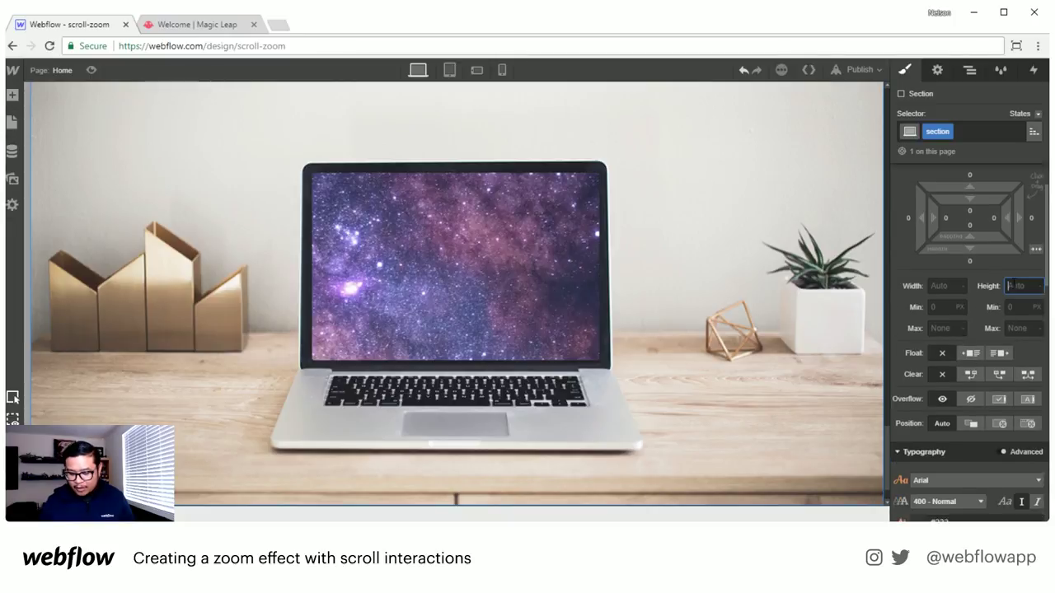
pyautogui.write('8')
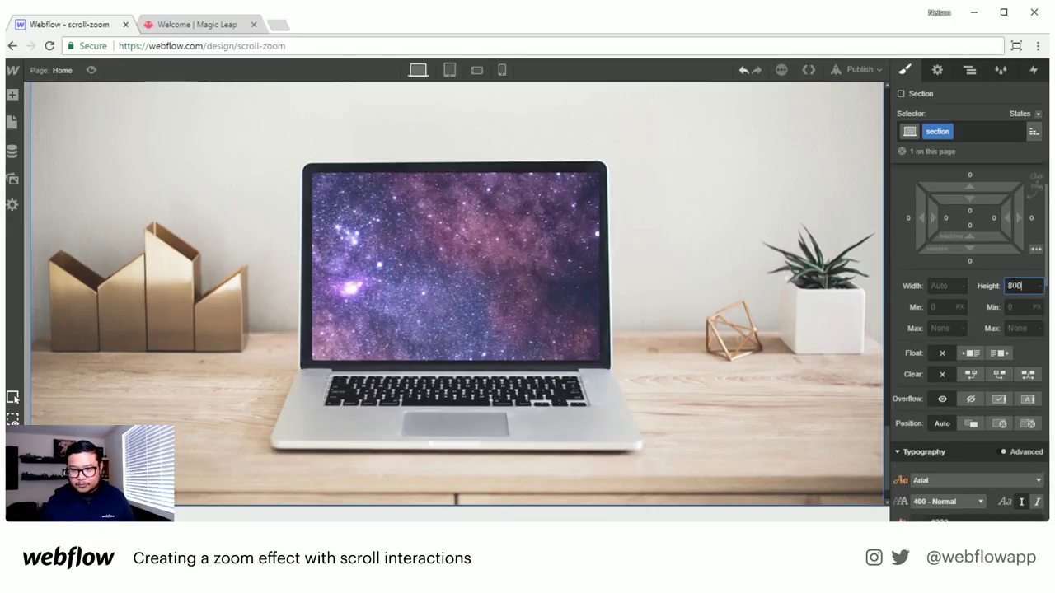
pyautogui.write('00')
pyautogui.press('Return')
pyautogui.hotkey('ctrl', 'z')
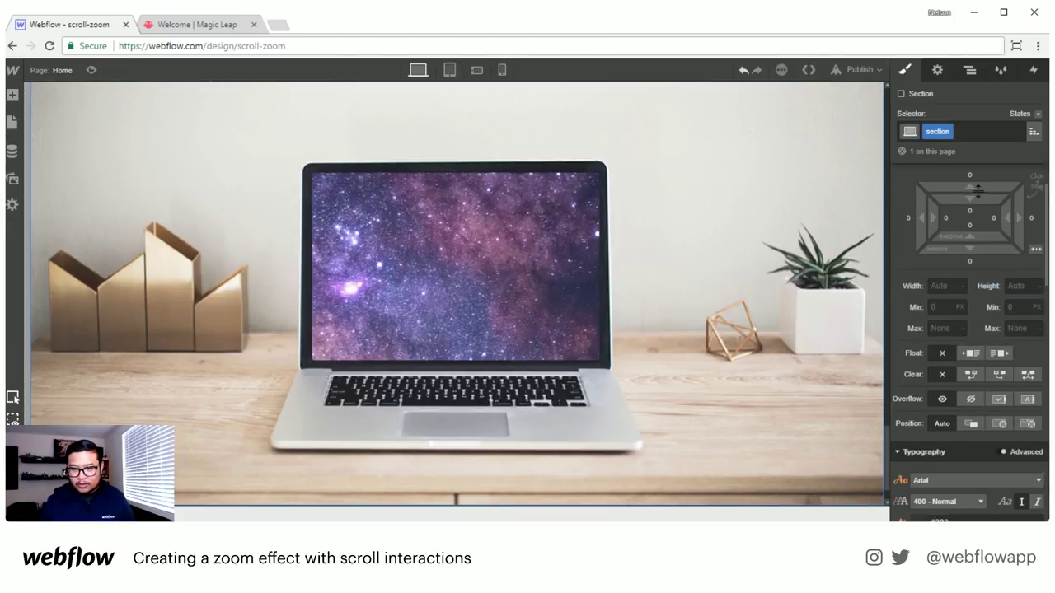
pyautogui.hotkey('ctrl', 'z')
# - Set the section's padding to 150 at the top and bottom and 20 on the left and right
pyautogui.moveTo(979, 196); pyautogui.dragTo(997, 499)
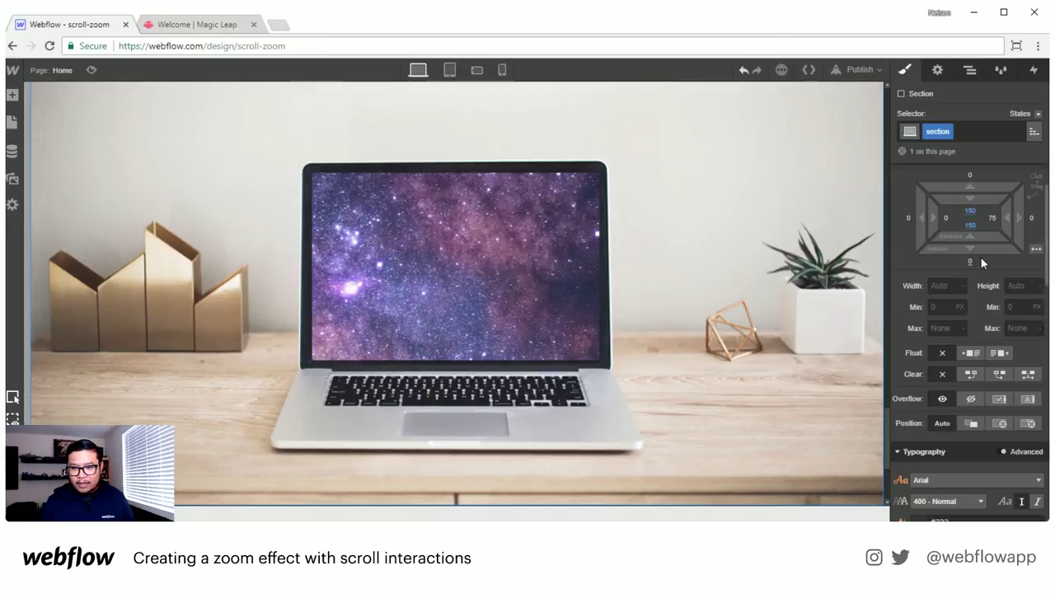
pyautogui.moveTo(935, 230); pyautogui.dragTo(968, 234)
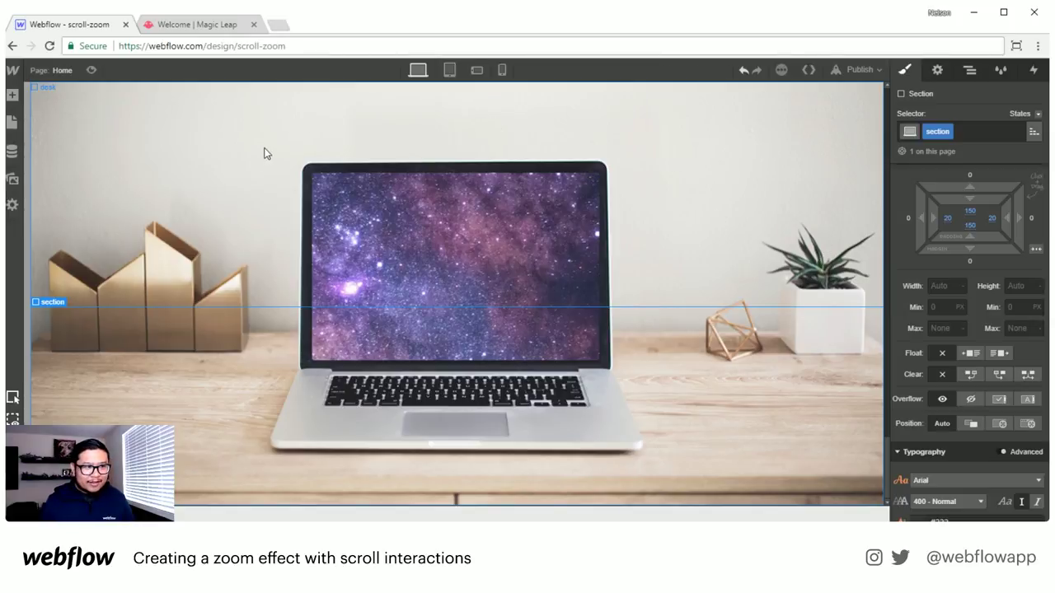
# - Set the hero's display setting to none so that it is hidden on the canvas
pyautogui.click(969, 71)
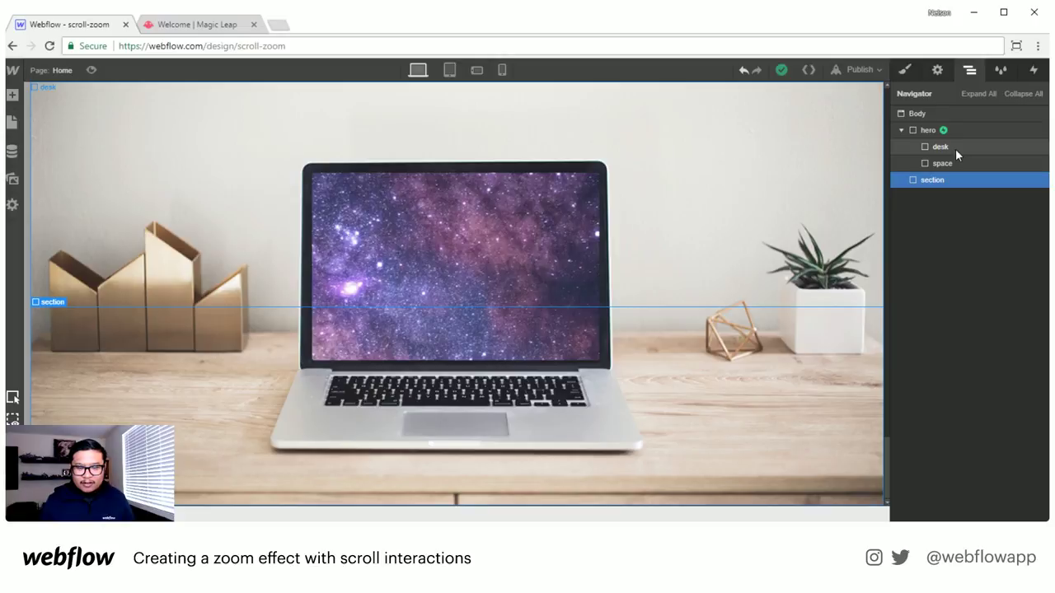
pyautogui.click(955, 149)
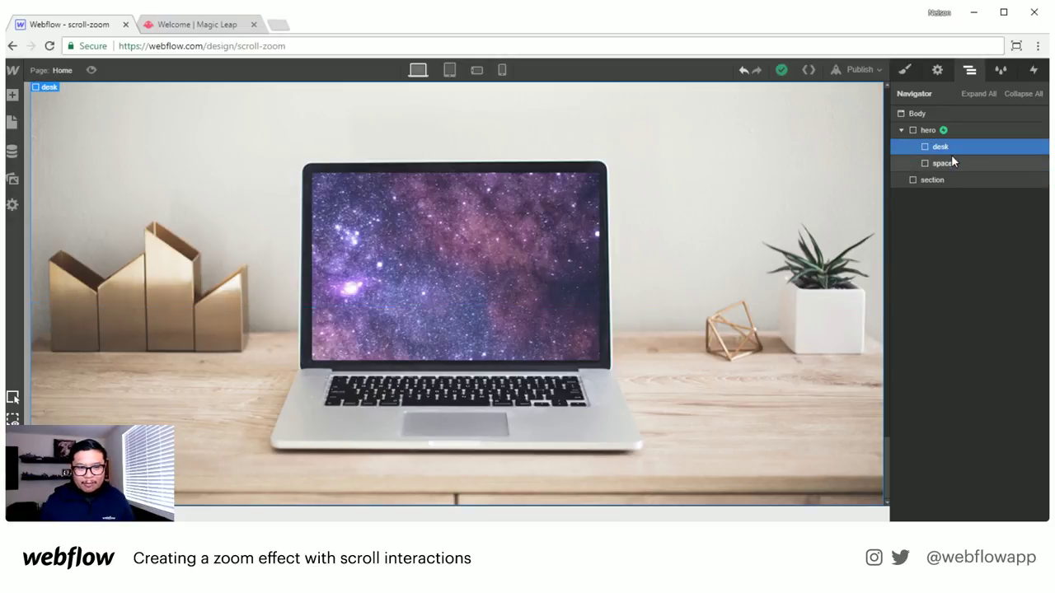
pyautogui.click(901, 131)
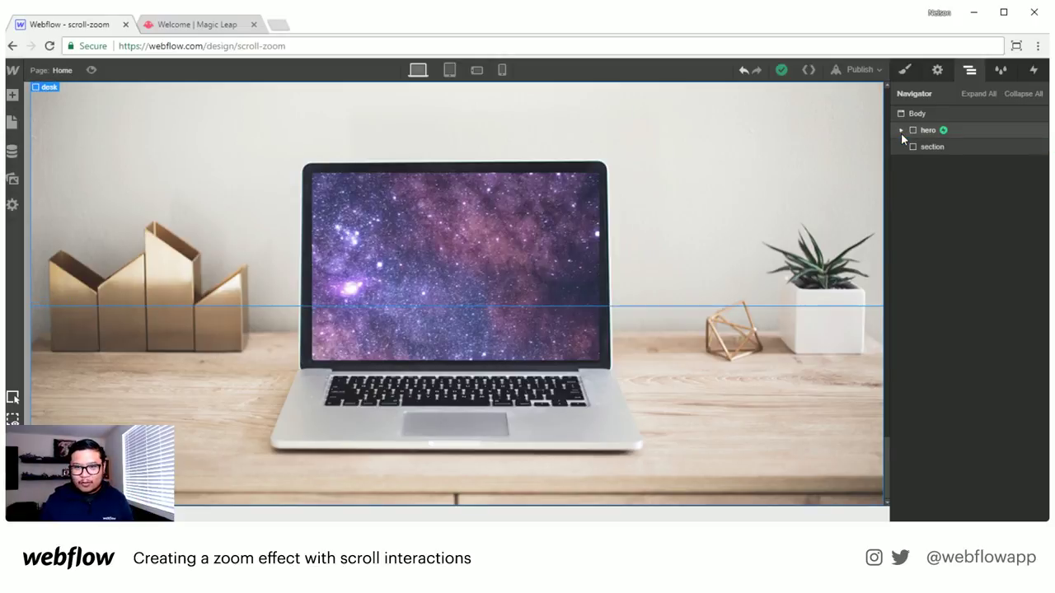
pyautogui.click(919, 137)
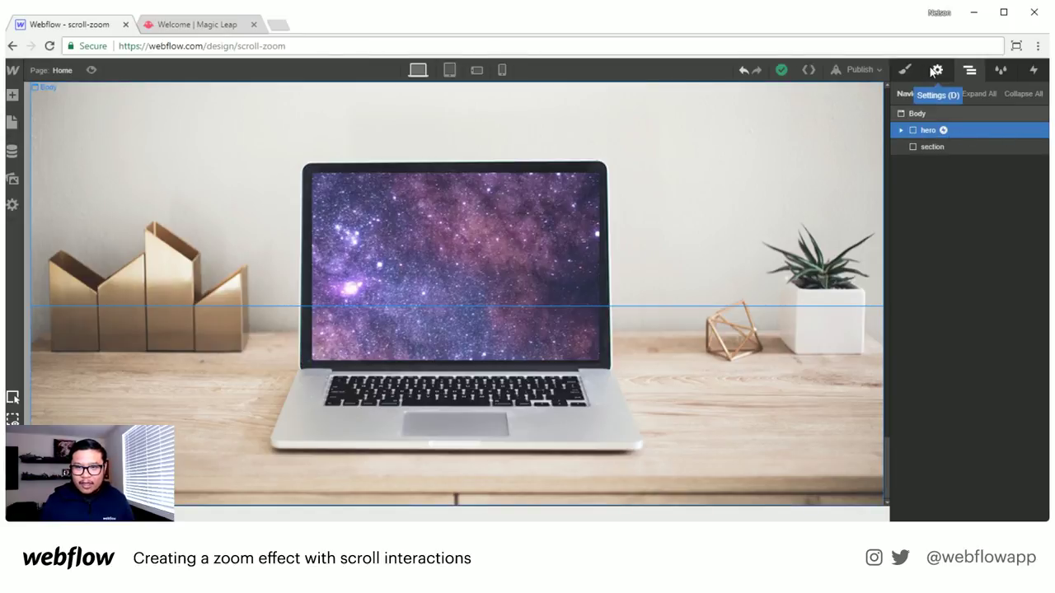
pyautogui.click(906, 69)
pyautogui.click(1026, 214)
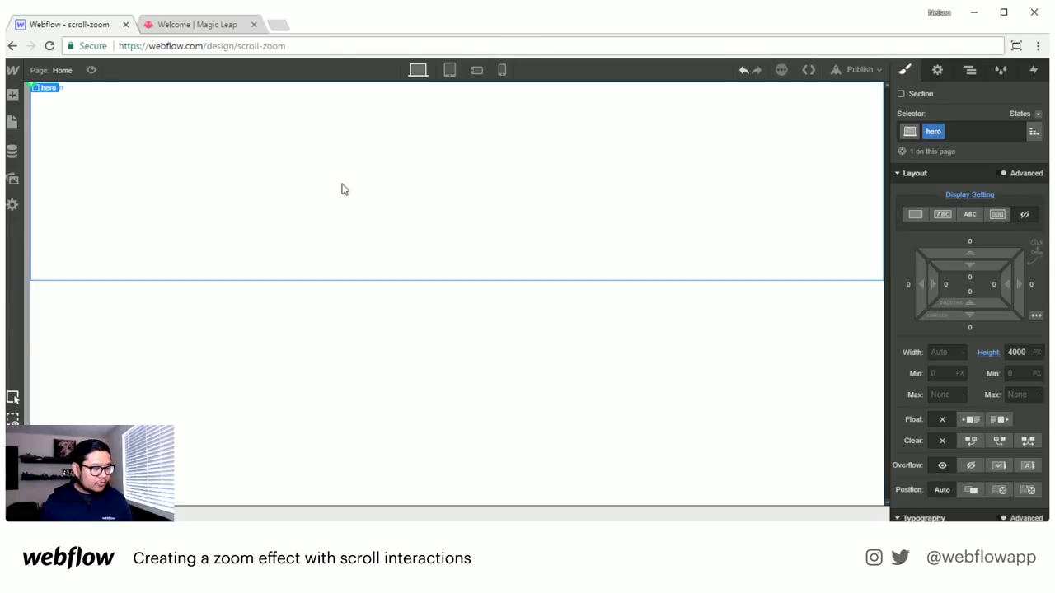
# - Give the section below the hero a solid background color of #0098ff
pyautogui.click(552, 210)
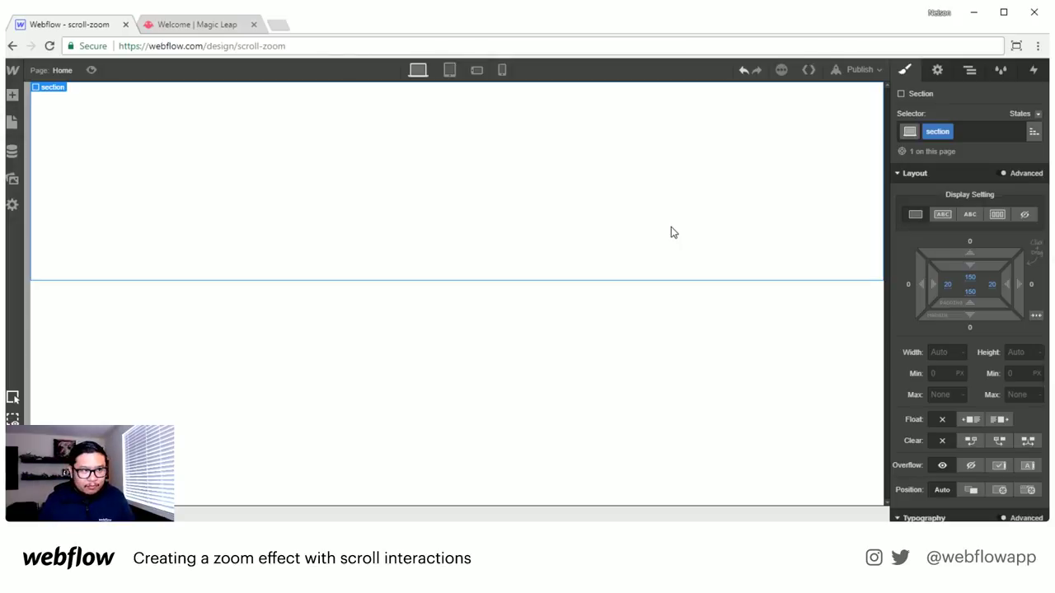
pyautogui.press('a')
pyautogui.press('a')
pyautogui.scroll(-7, 958, 375)
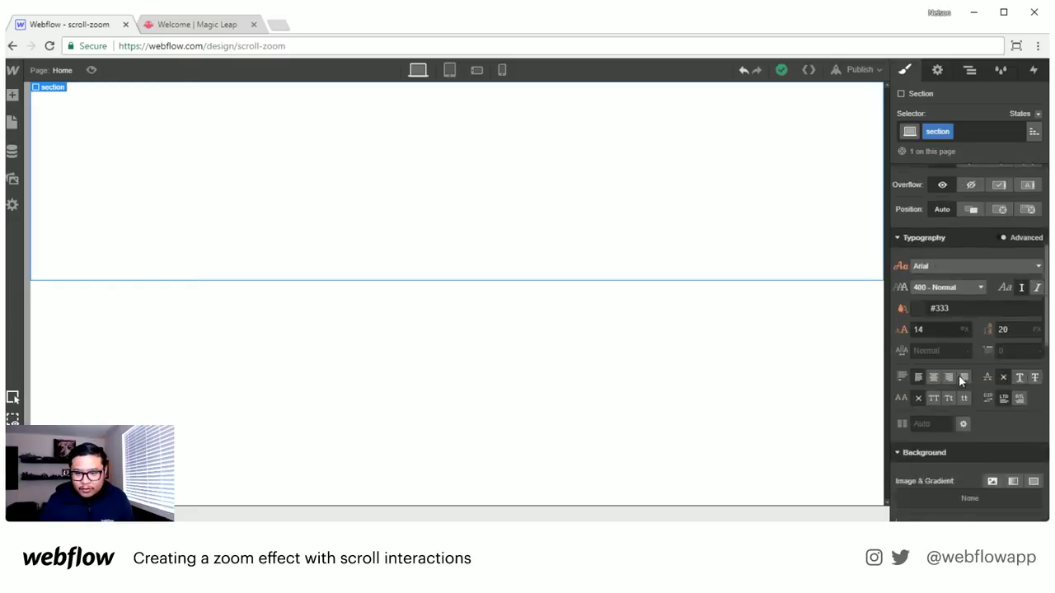
pyautogui.click(919, 348)
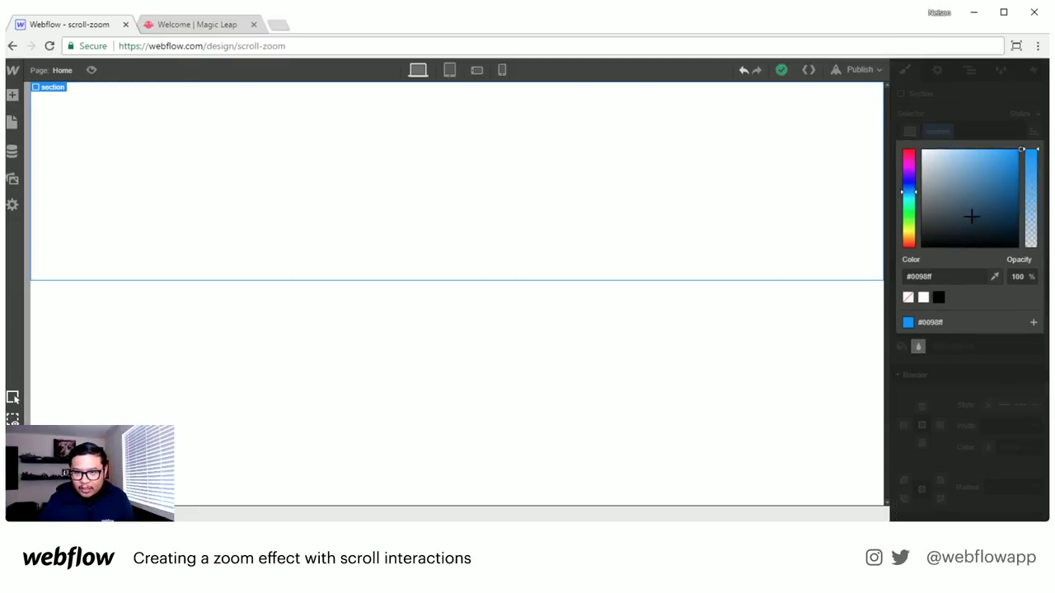
pyautogui.click(1021, 149)
pyautogui.click(1013, 133)
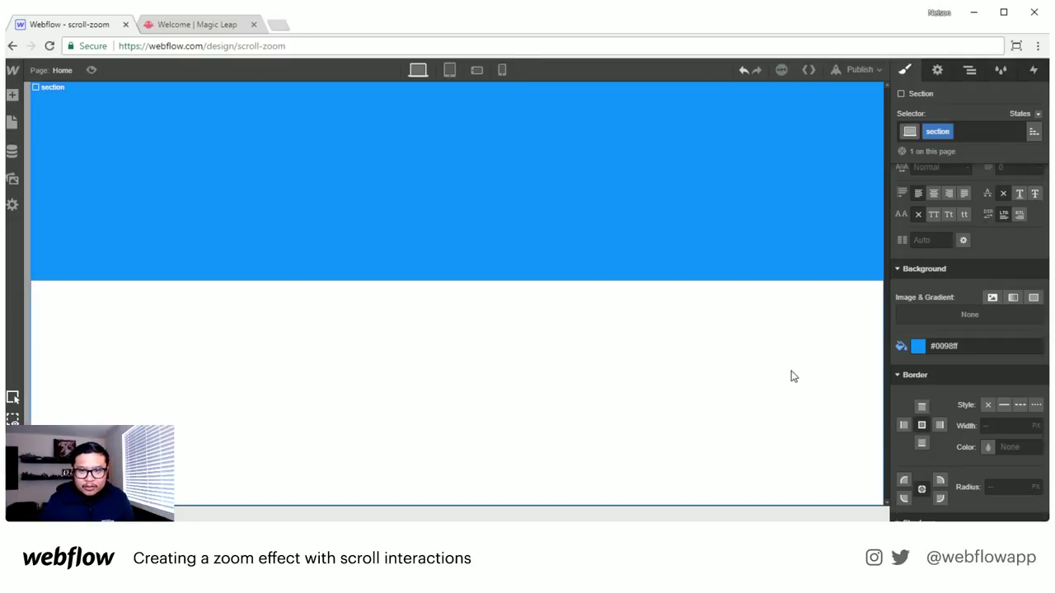
# - Add a Container inside the blue section and set the section's font color to white
pyautogui.press('a')
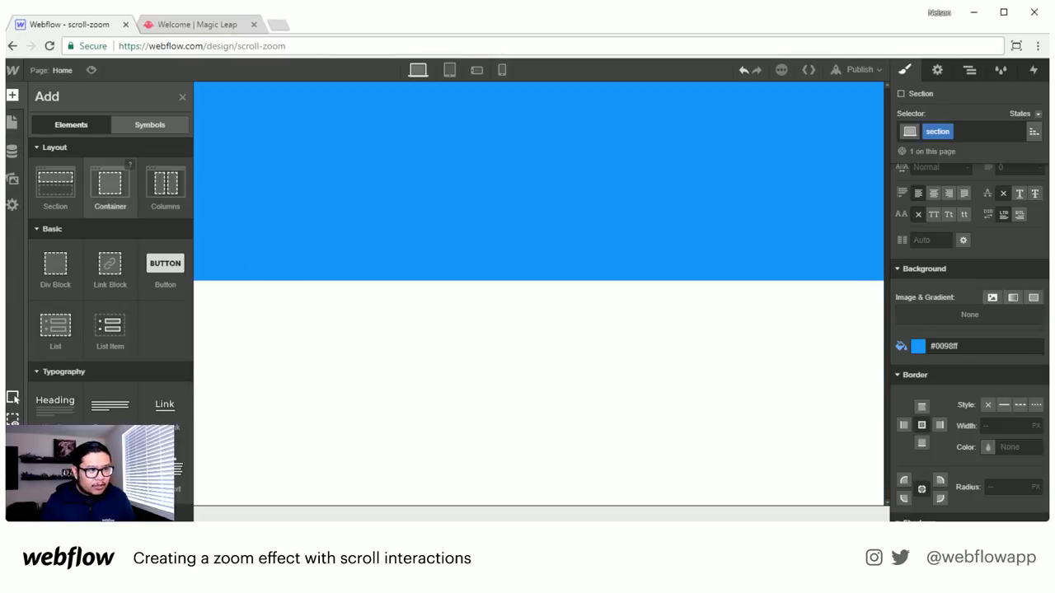
pyautogui.moveTo(109, 185); pyautogui.dragTo(329, 251)
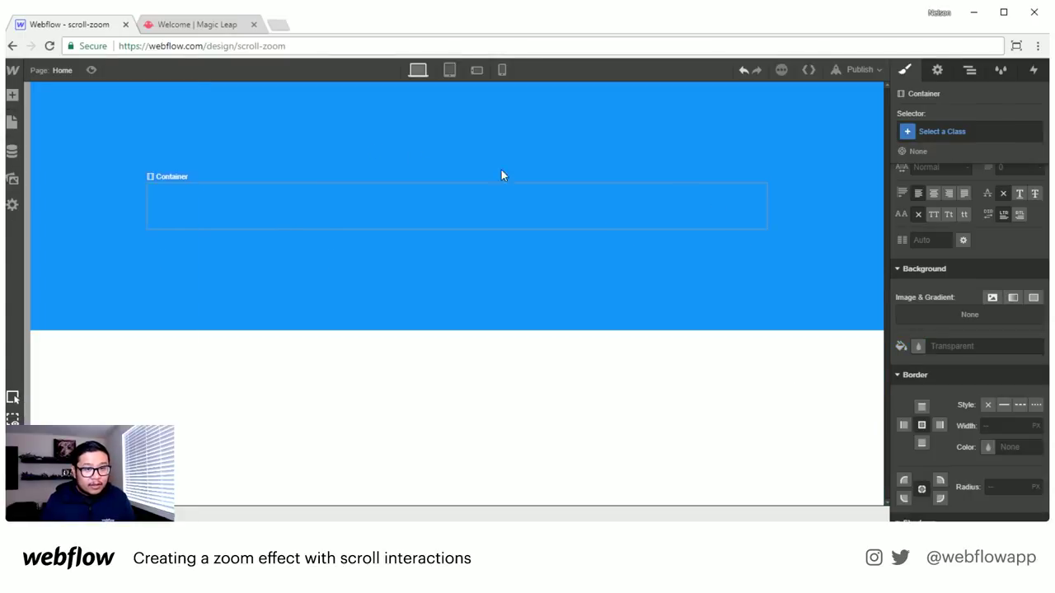
pyautogui.click(501, 170)
pyautogui.scroll(-3, 958, 317)
pyautogui.click(943, 390)
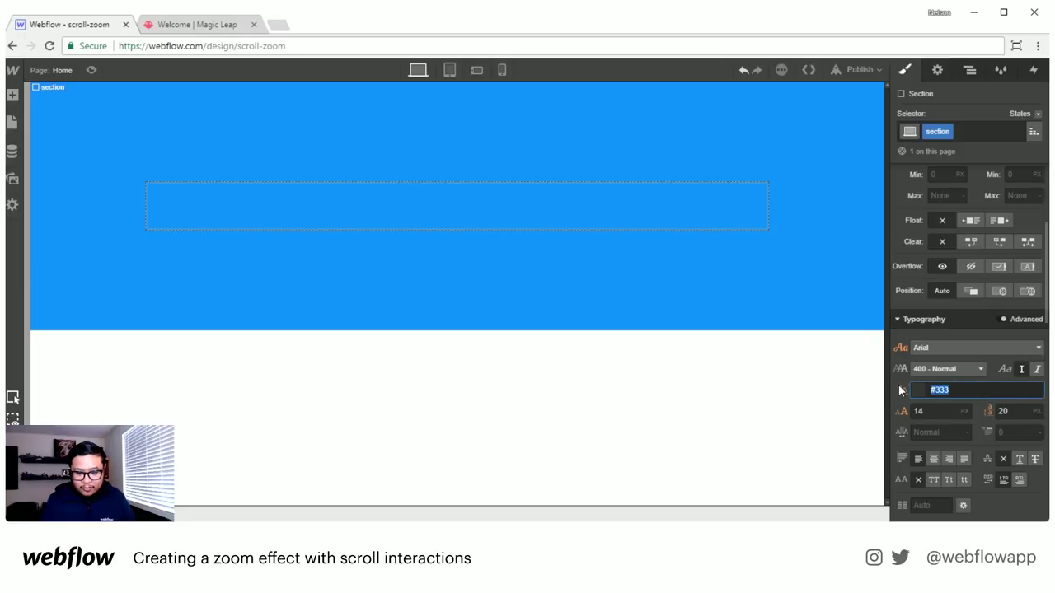
pyautogui.write('white')
# - Add an H1 Heading to the Container, followed by a Rich Text block beneath it
pyautogui.click(386, 224)
pyautogui.press('a')
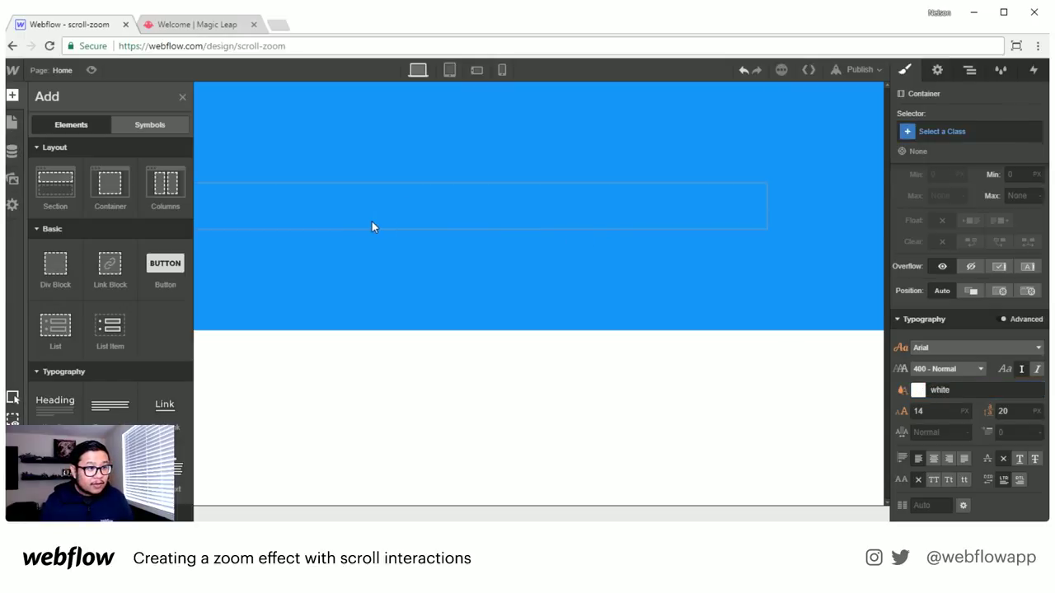
pyautogui.moveTo(41, 473); pyautogui.dragTo(297, 239)
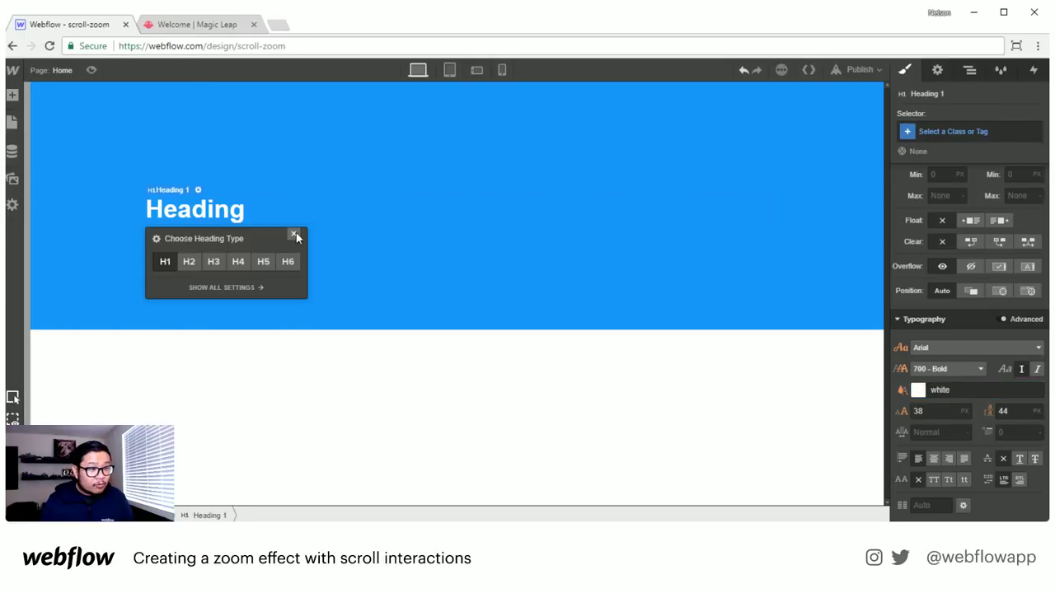
pyautogui.click(296, 234)
pyautogui.press('a')
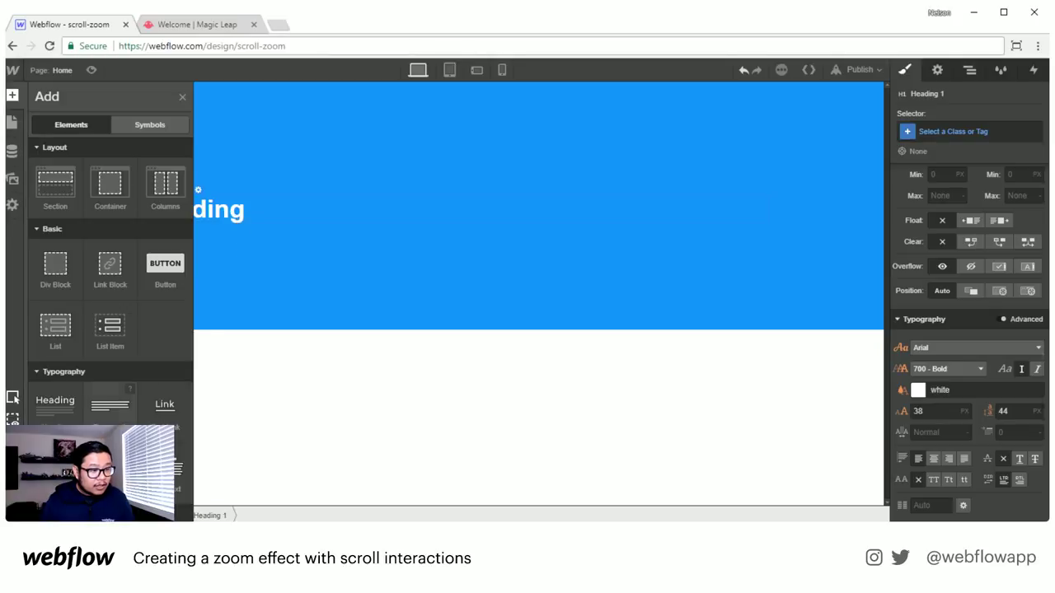
pyautogui.click(174, 476)
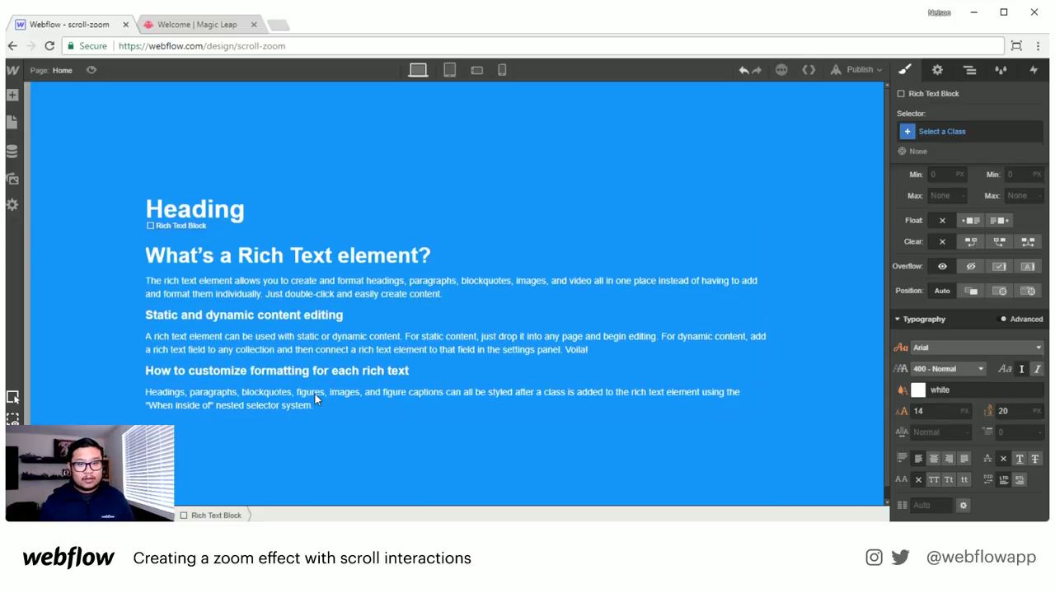
# - Remove the display style from the hero so that it is shown again
pyautogui.click(969, 71)
pyautogui.click(947, 132)
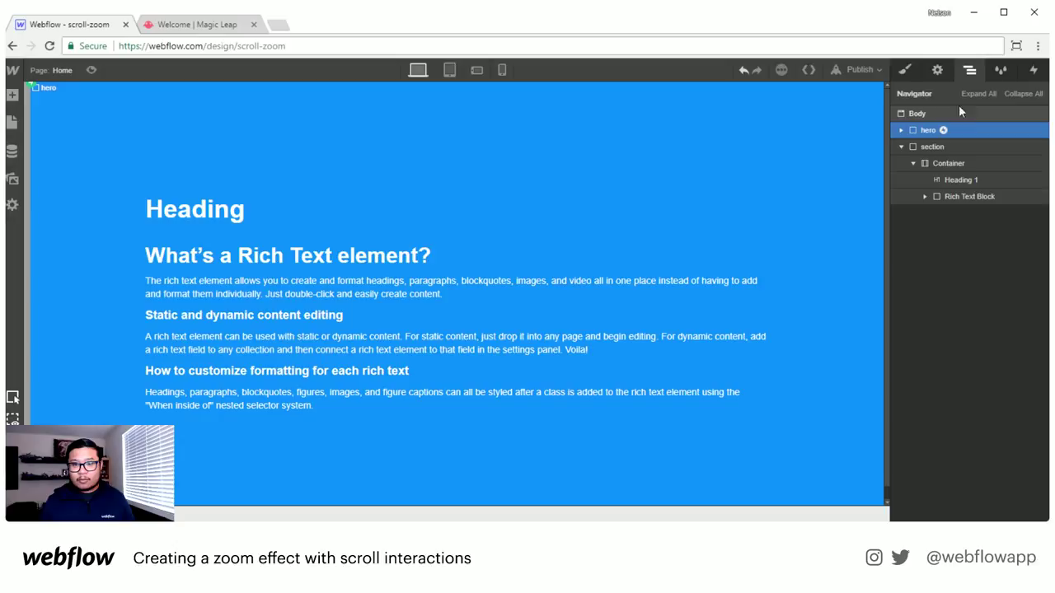
pyautogui.click(904, 71)
pyautogui.click(975, 196)
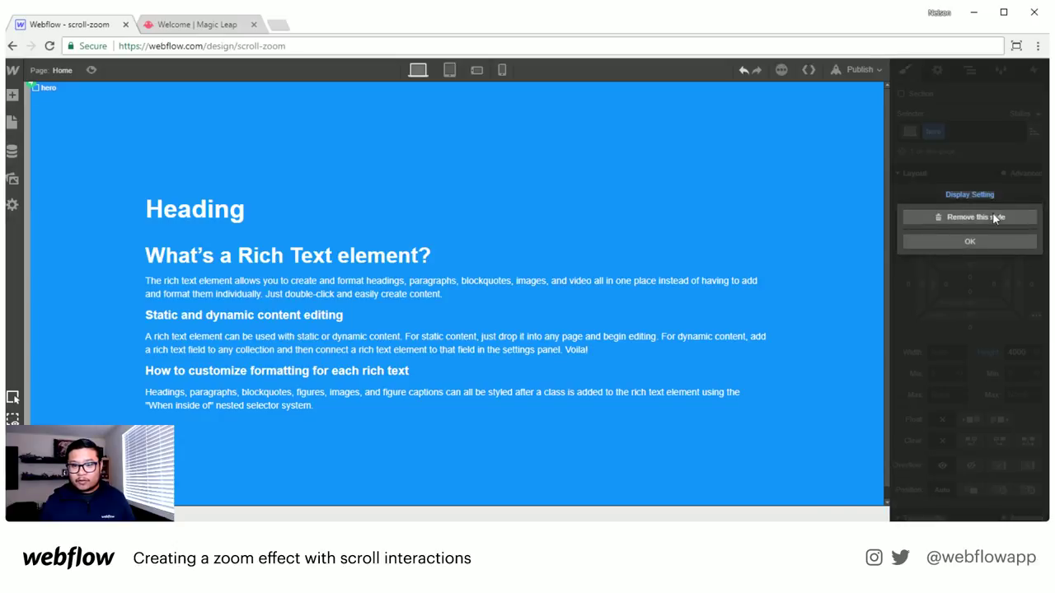
pyautogui.click(992, 214)
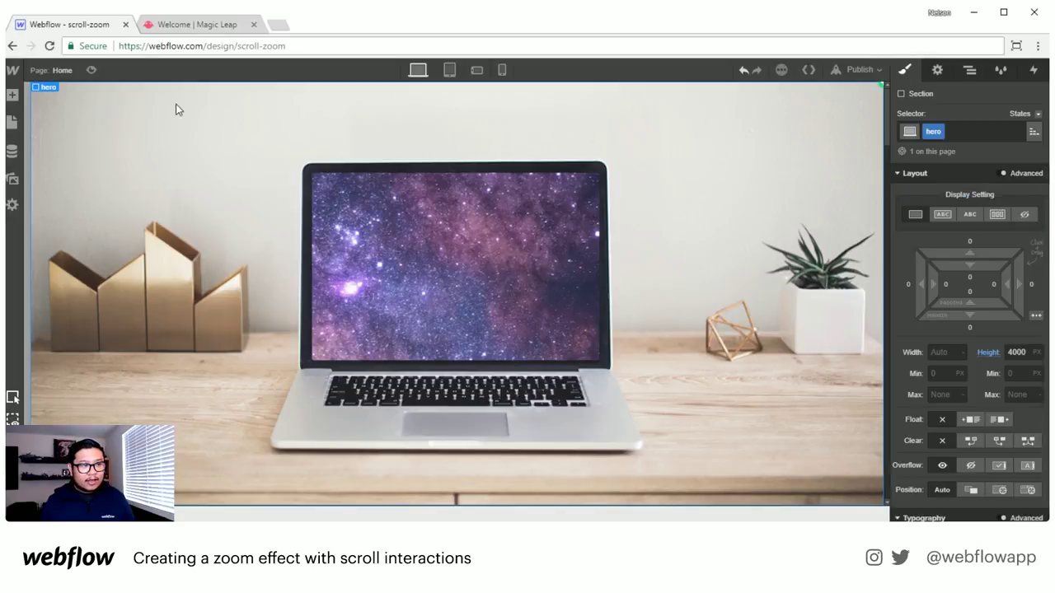
# - Preview the page, scroll through the zoom effect to the content section, and return to editing
pyautogui.click(92, 71)
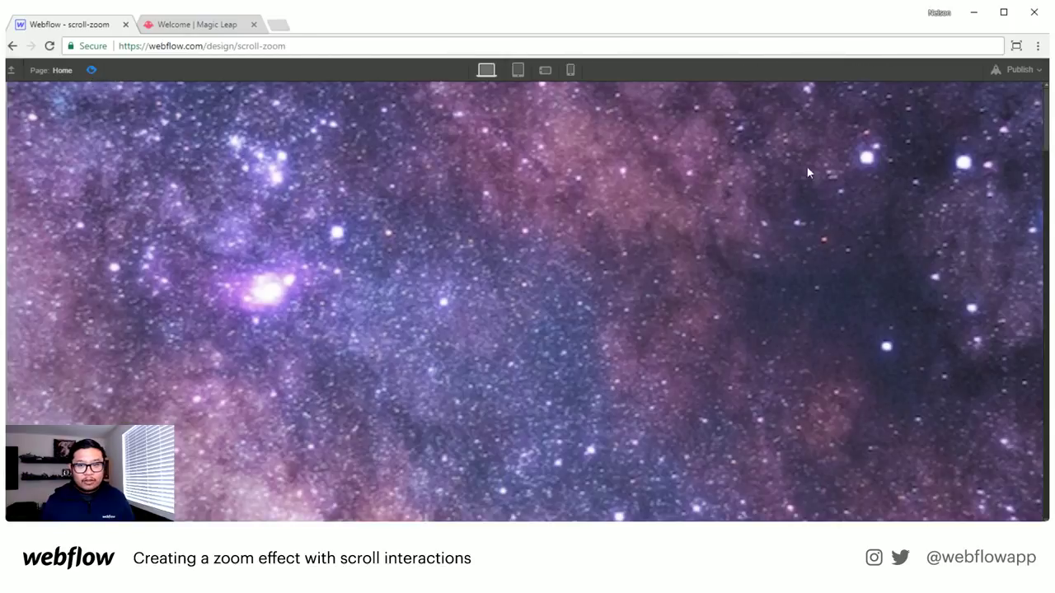
pyautogui.scroll(-8, 876, 214)
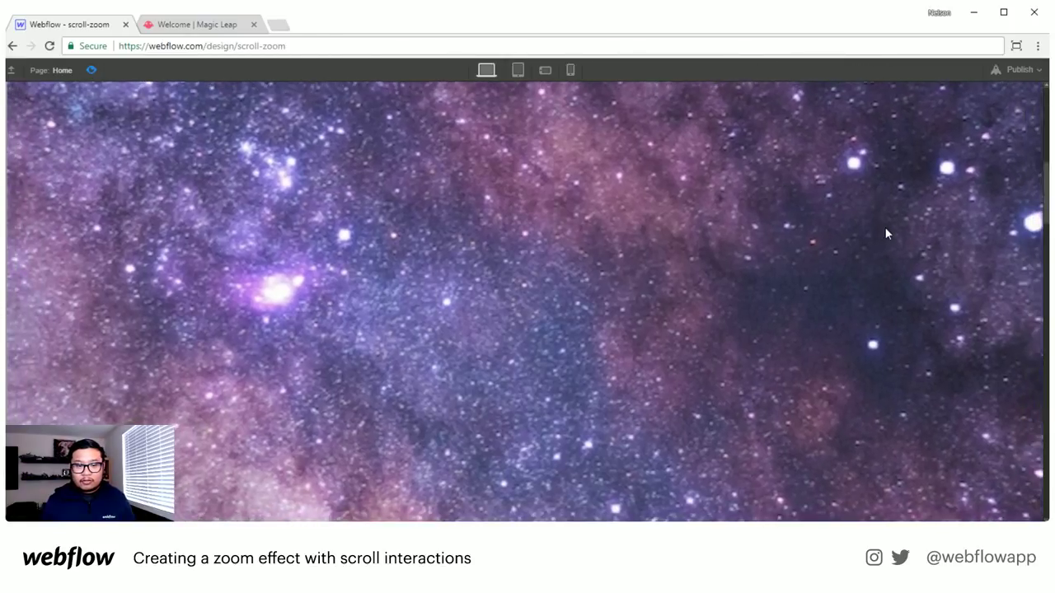
pyautogui.scroll(-8, 875, 229)
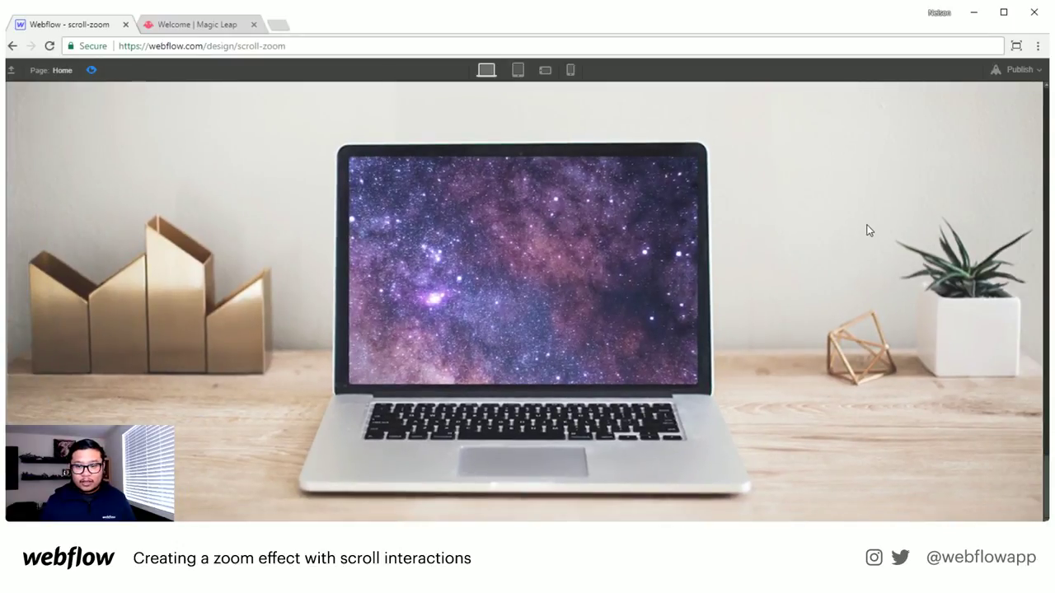
pyautogui.scroll(3, 869, 231)
pyautogui.scroll(-3, 868, 231)
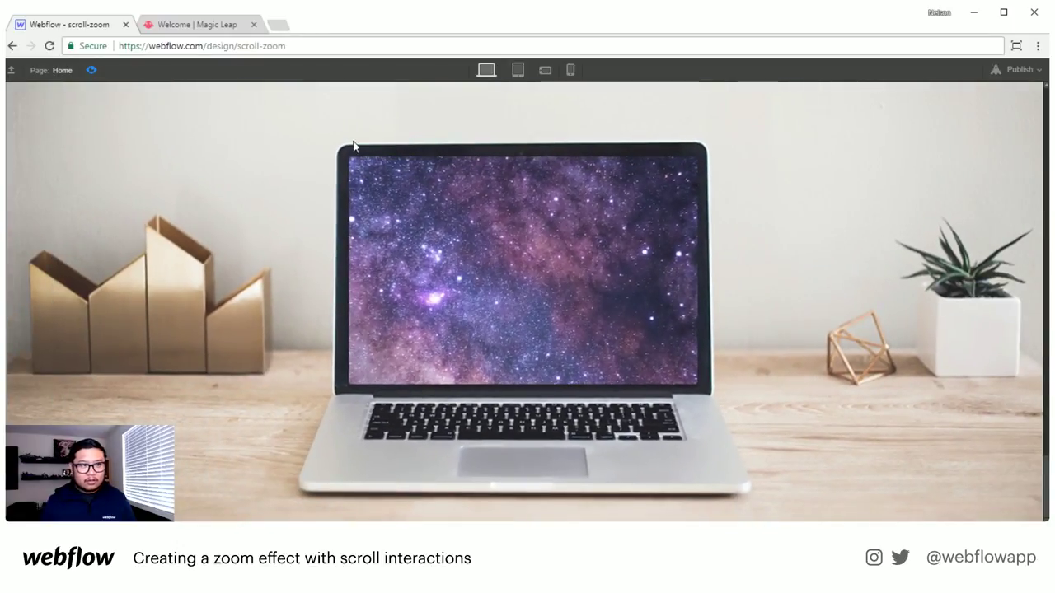
pyautogui.click(91, 71)
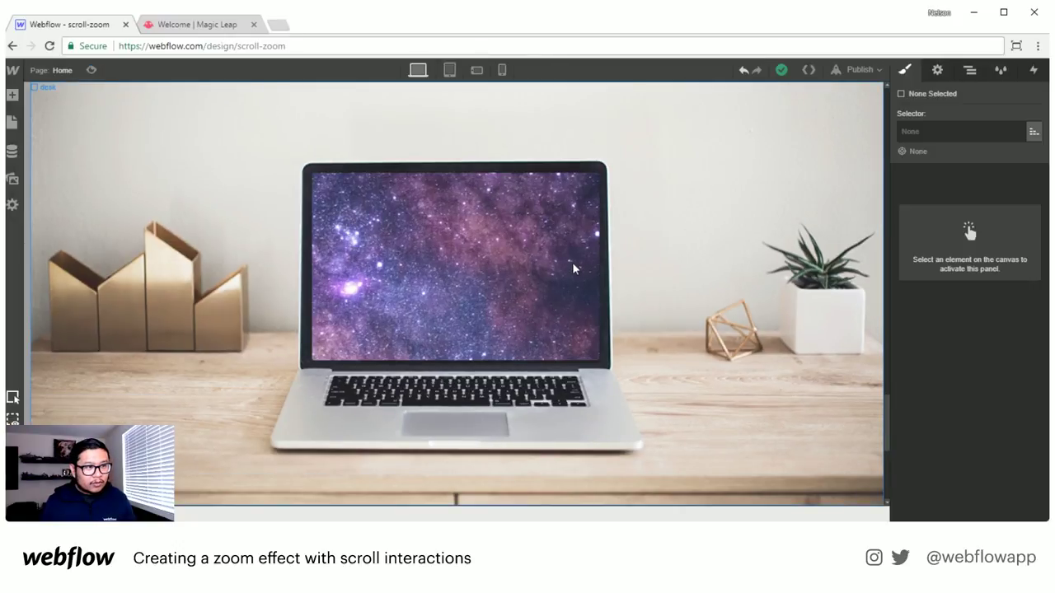
# - Set the hero's overflow to hidden
pyautogui.click(971, 72)
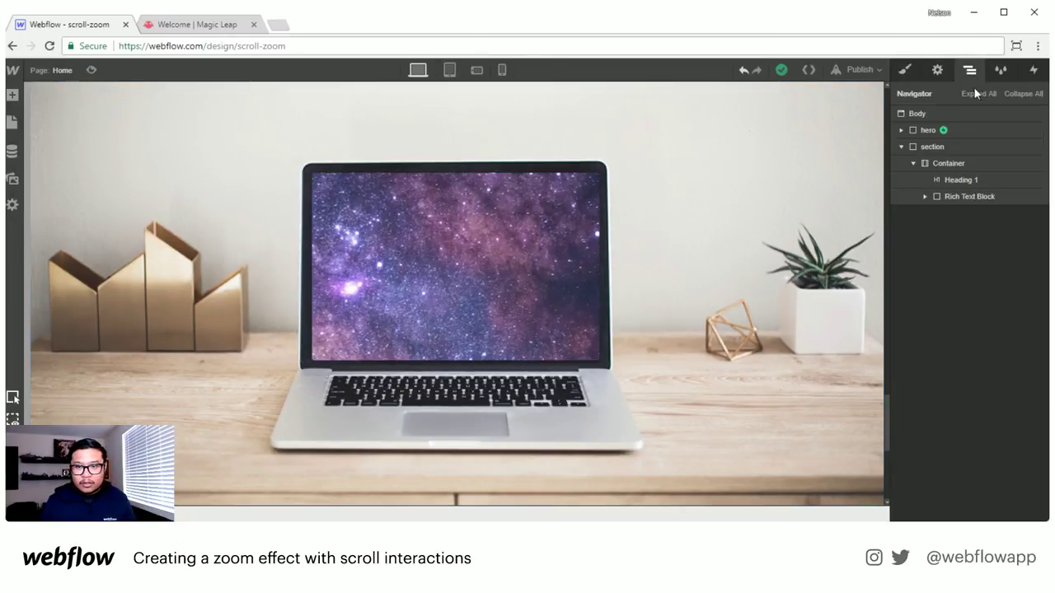
pyautogui.click(986, 131)
pyautogui.click(905, 70)
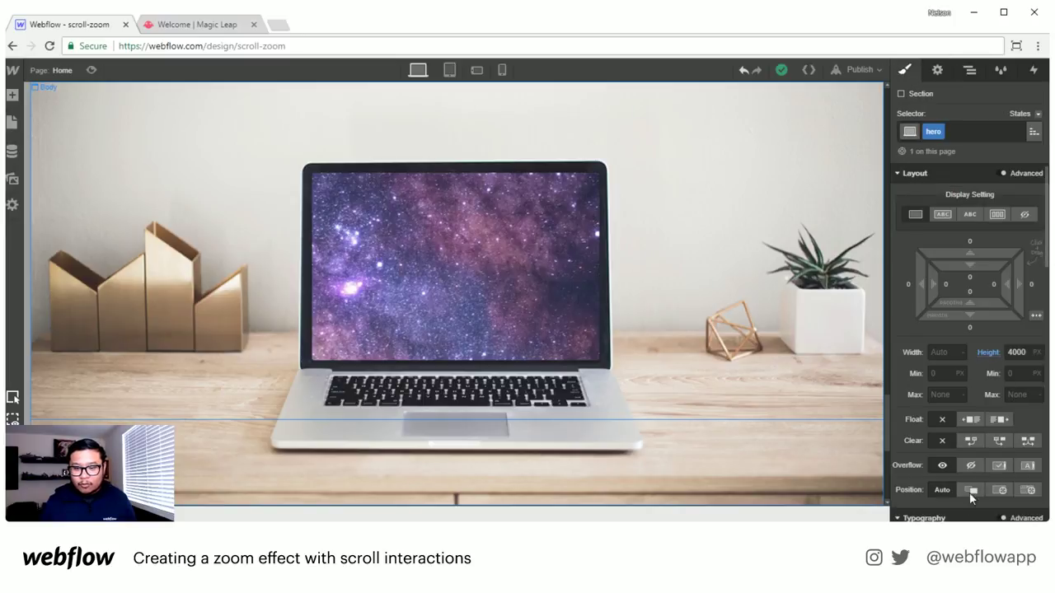
pyautogui.click(969, 465)
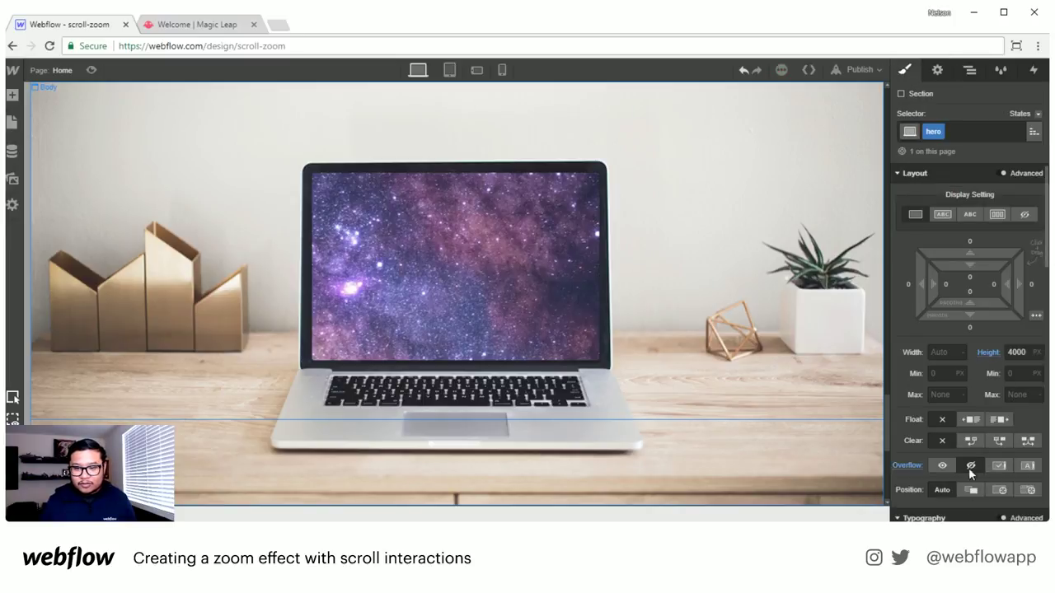
# - Preview the page again to check how the hidden overflow affects the end of the hero, and exit the preview
pyautogui.click(91, 71)
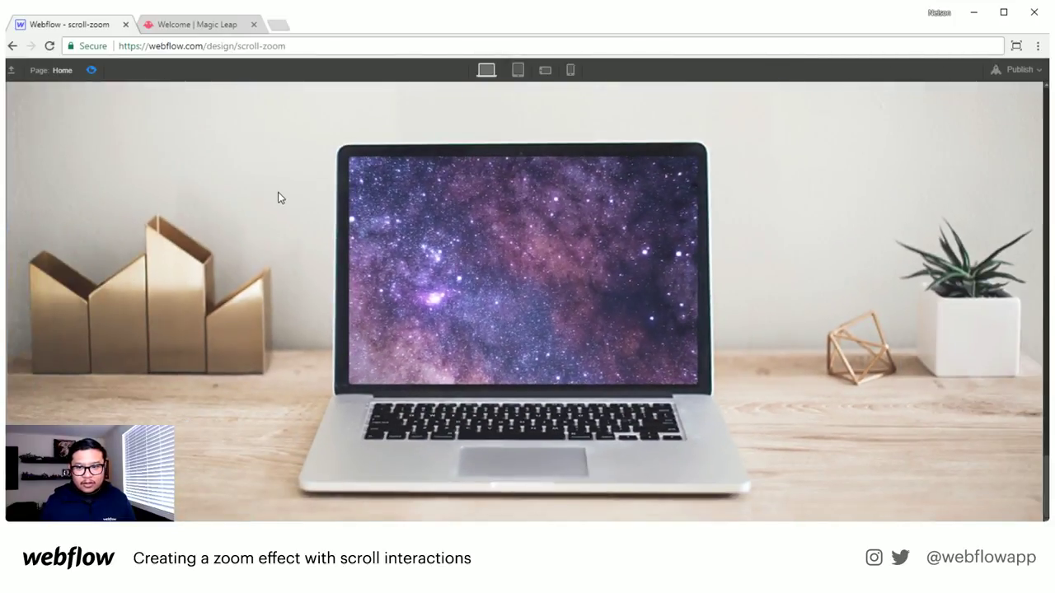
pyautogui.scroll(-3, 278, 194)
pyautogui.scroll(3, 278, 193)
pyautogui.scroll(-3, 278, 193)
pyautogui.scroll(3, 278, 194)
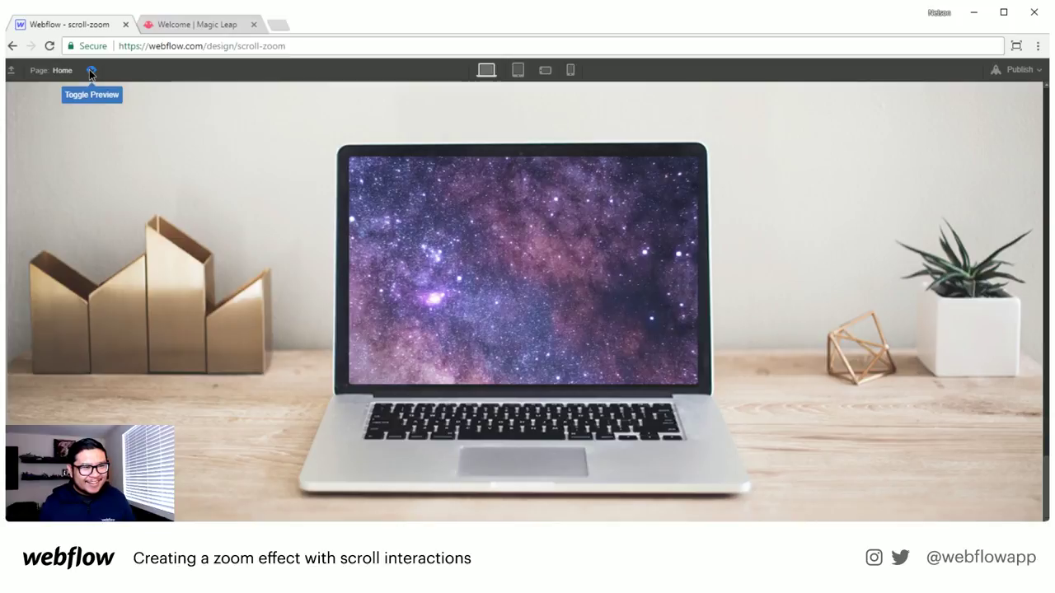
pyautogui.click(90, 71)
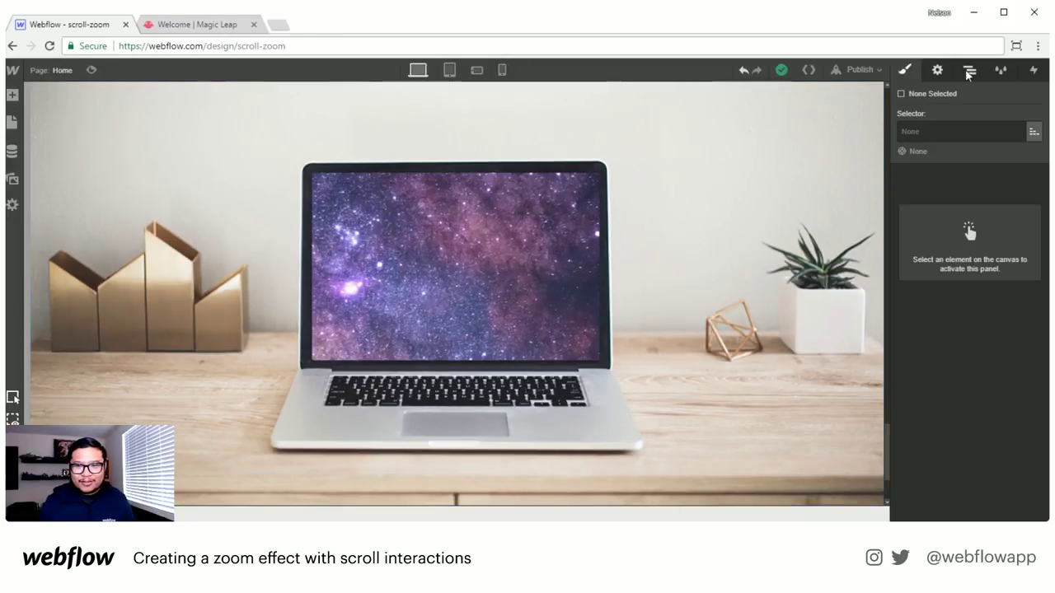
# - Examine how the hero with its desk and space layers and the section are nested in the page's element hierarchy
pyautogui.press('z')
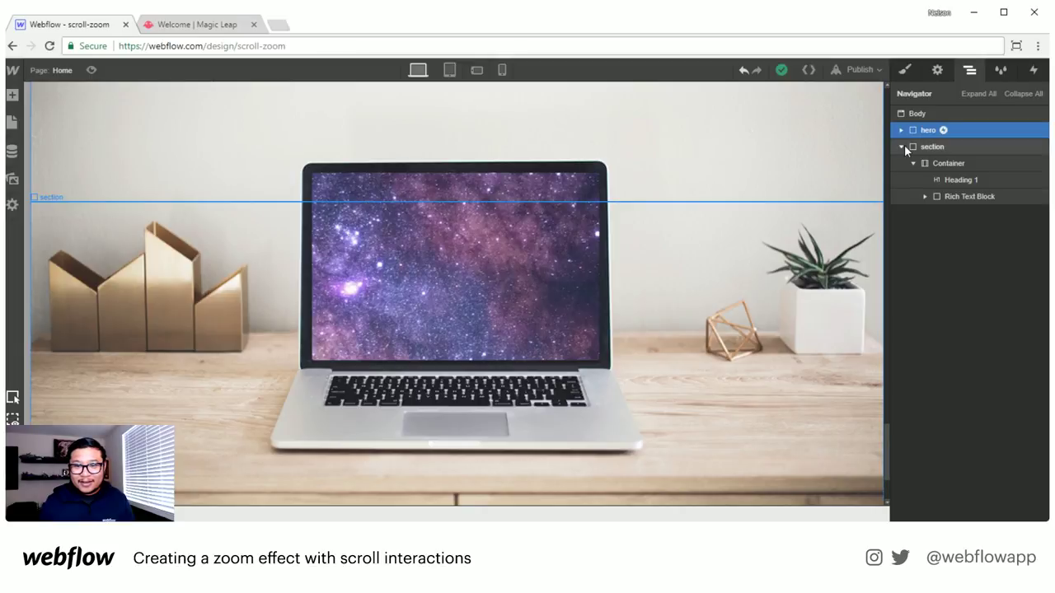
pyautogui.click(900, 146)
pyautogui.click(900, 130)
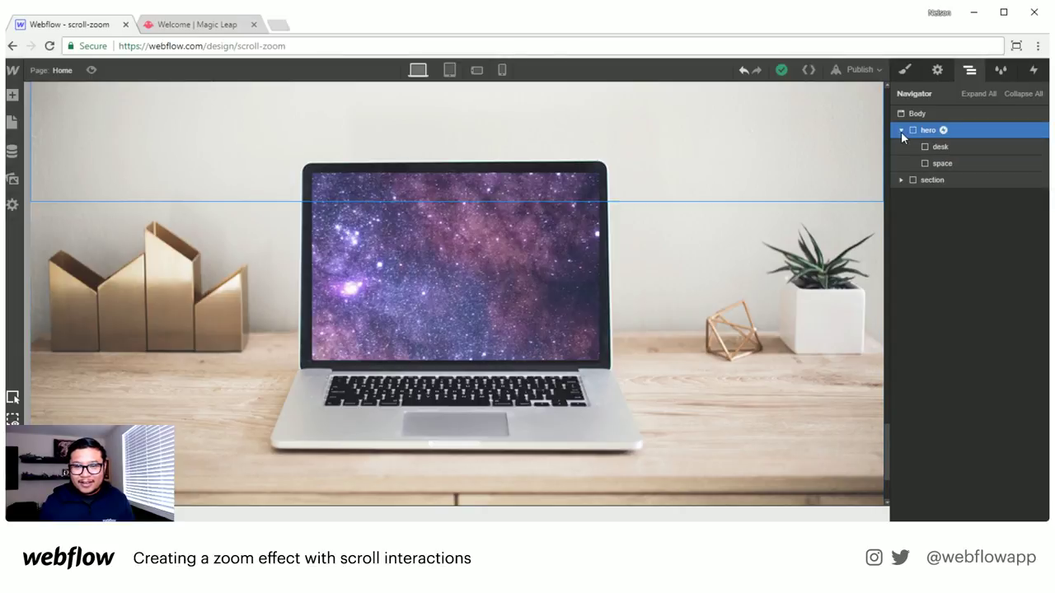
pyautogui.click(900, 131)
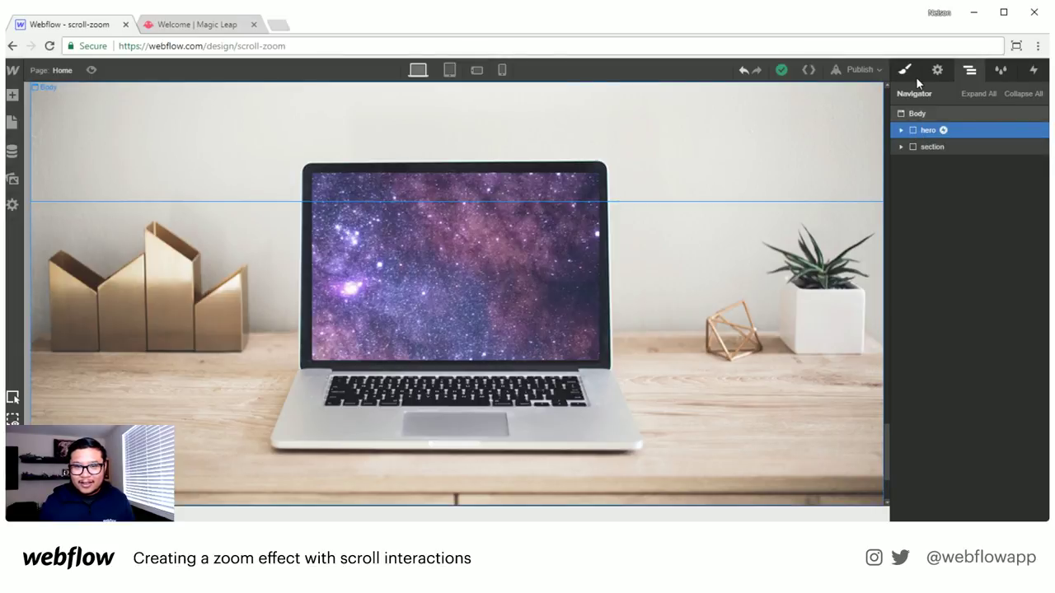
pyautogui.click(900, 147)
pyautogui.click(900, 147)
pyautogui.click(924, 144)
pyautogui.click(930, 131)
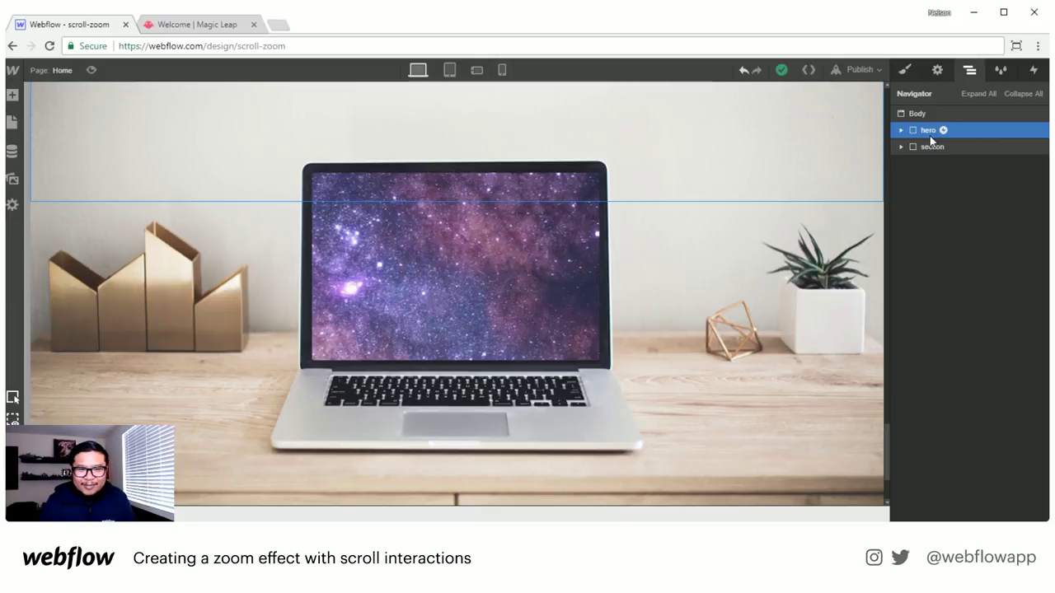
pyautogui.scroll(3, 575, 345)
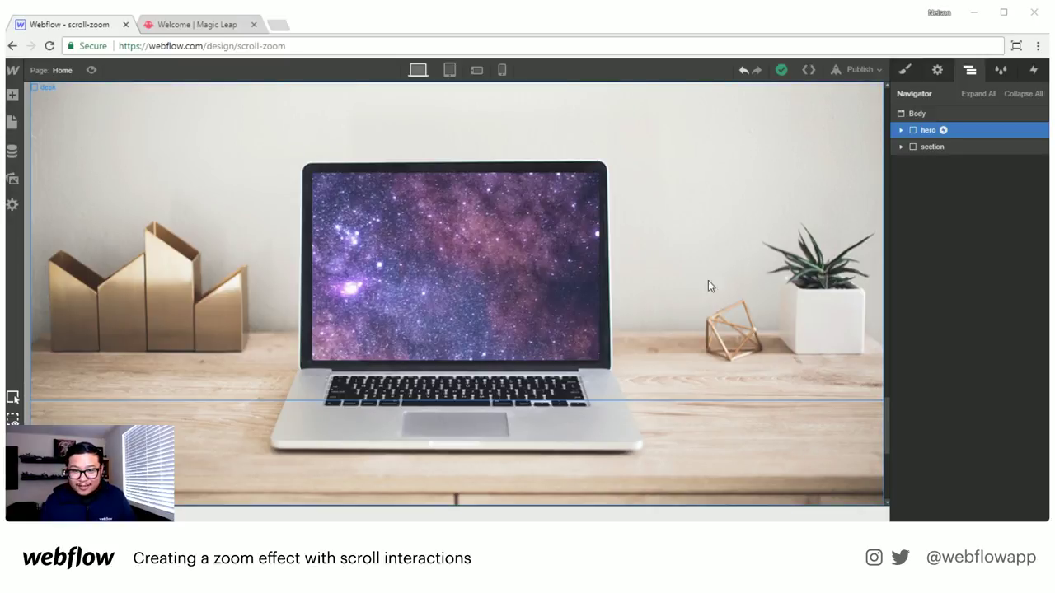
# - Reset the hidden overflow on the hero so that it returns to visible
pyautogui.click(972, 132)
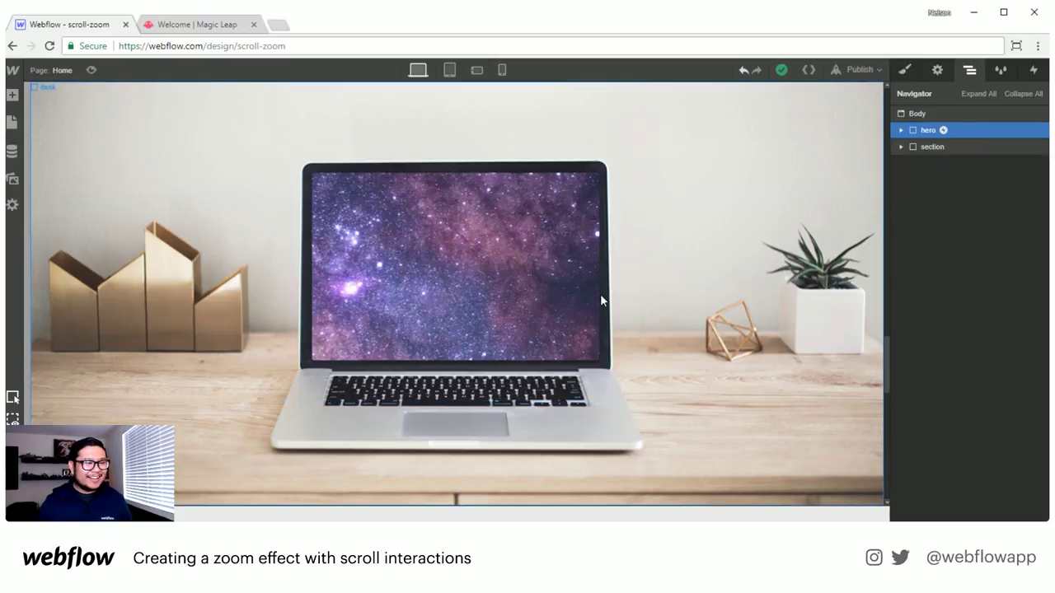
pyautogui.click(972, 144)
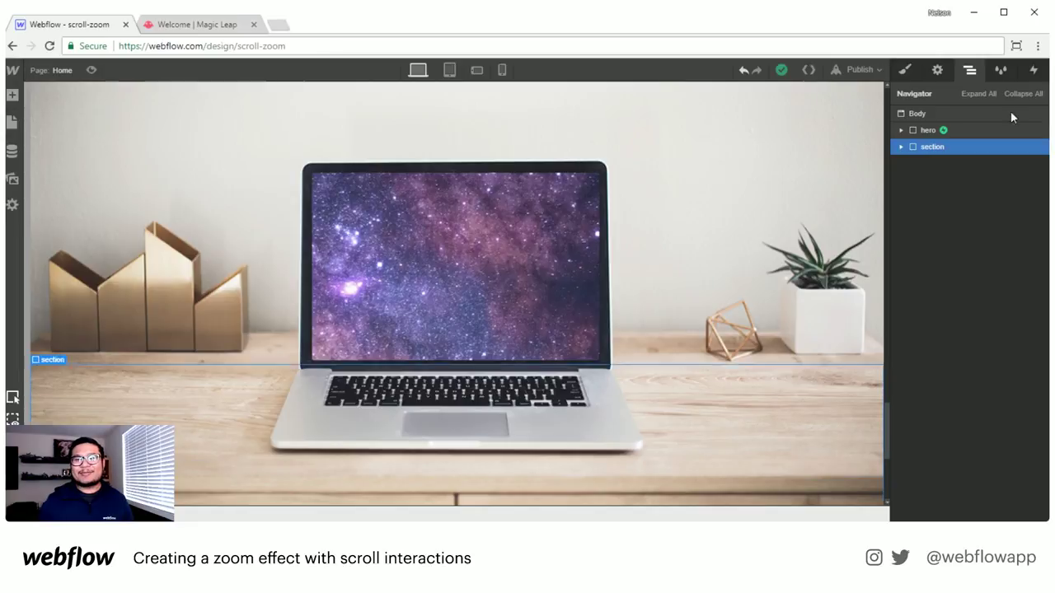
pyautogui.click(969, 132)
pyautogui.click(903, 70)
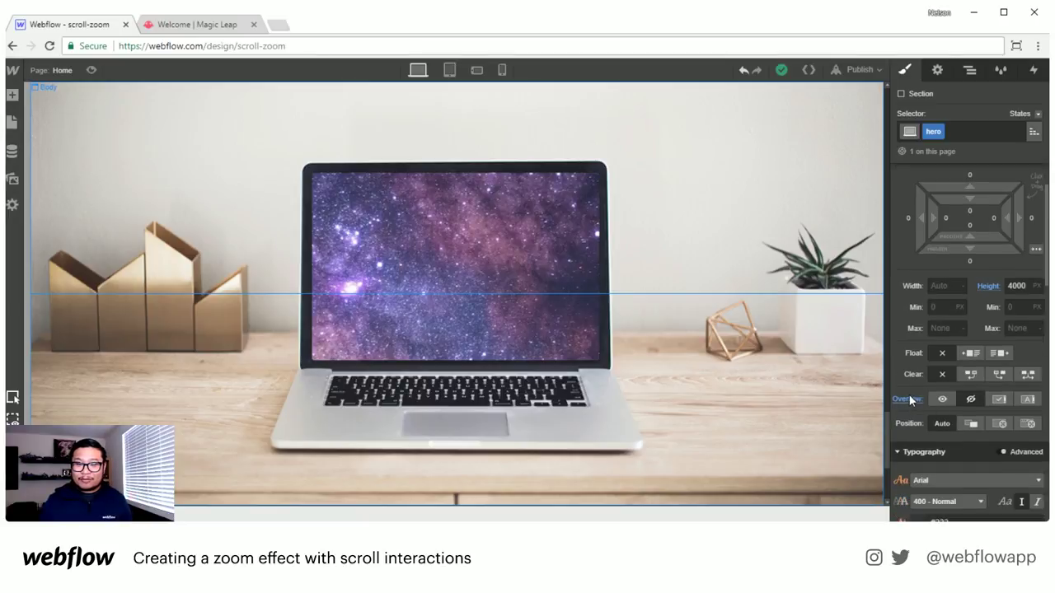
pyautogui.keyDown('alt'); pyautogui.click(910, 400); pyautogui.keyUp('alt')
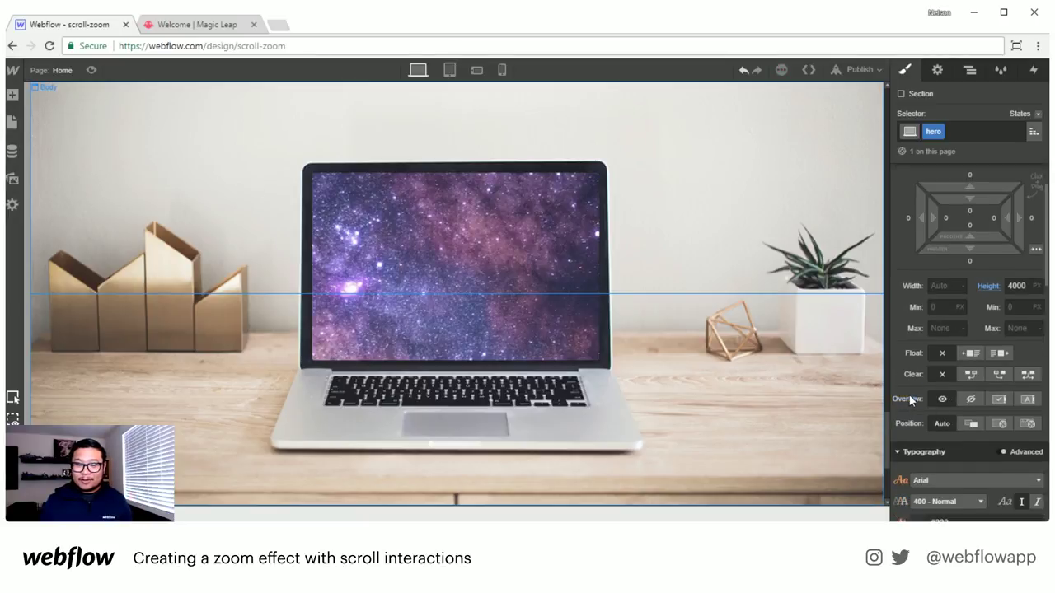
pyautogui.click(972, 401)
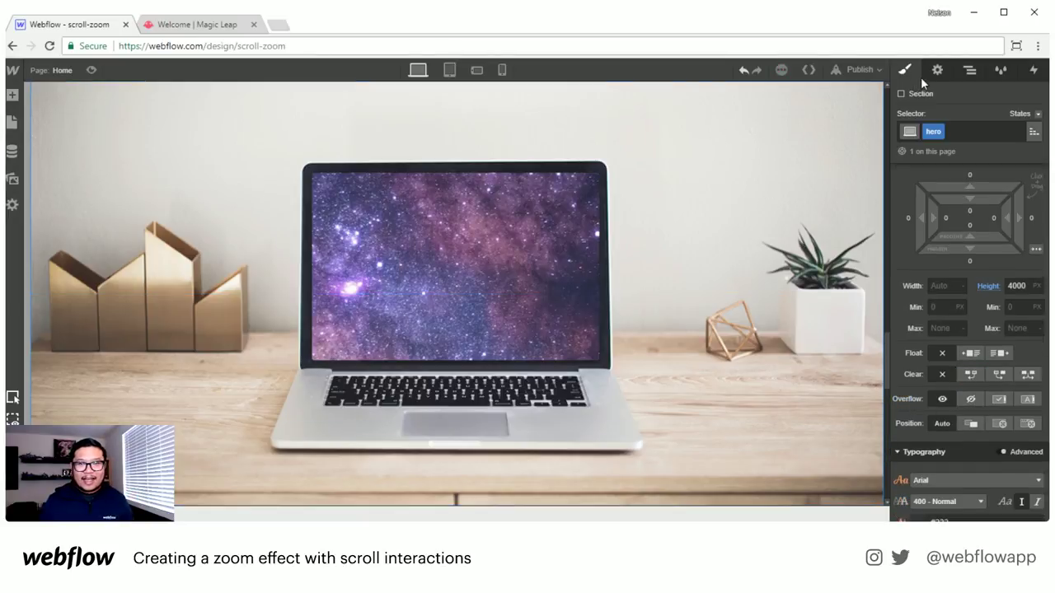
# - Try absolute positioning for the desk layer inside the hero
pyautogui.click(969, 70)
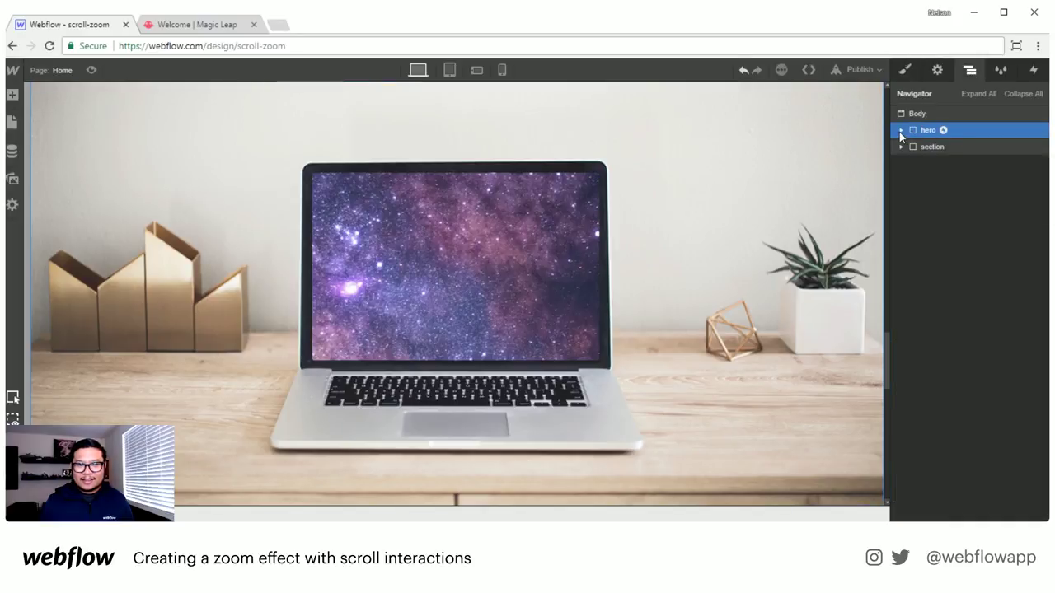
pyautogui.click(899, 130)
pyautogui.click(939, 147)
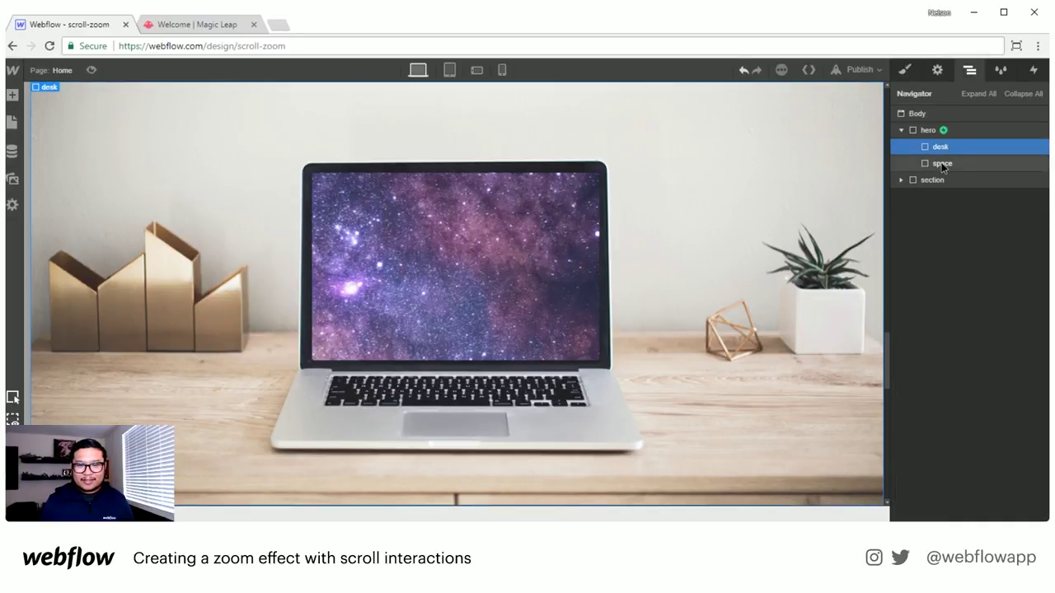
pyautogui.click(905, 70)
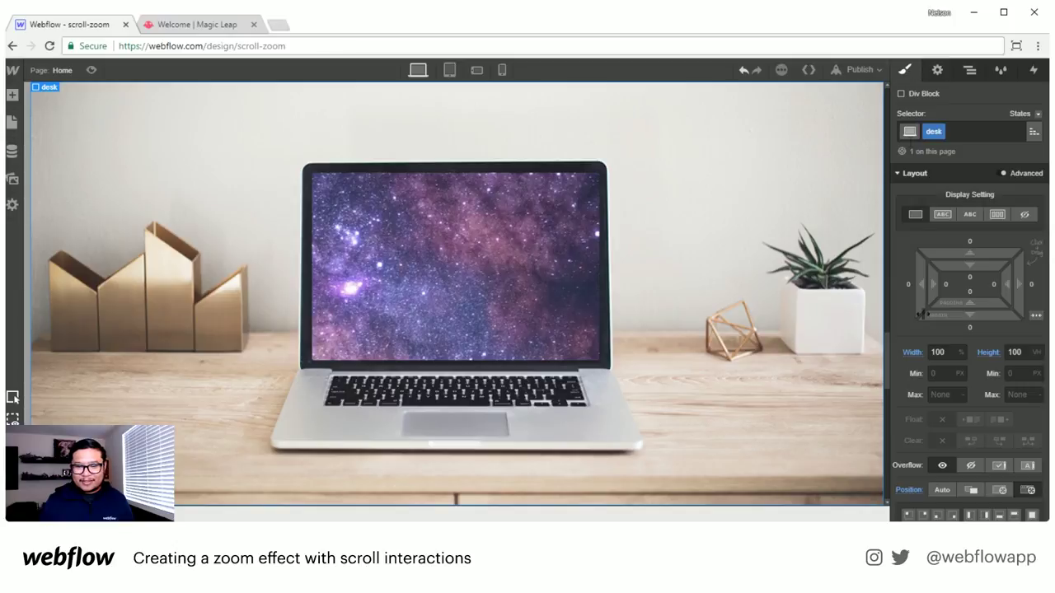
pyautogui.scroll(-5, 969, 330)
pyautogui.click(1004, 223)
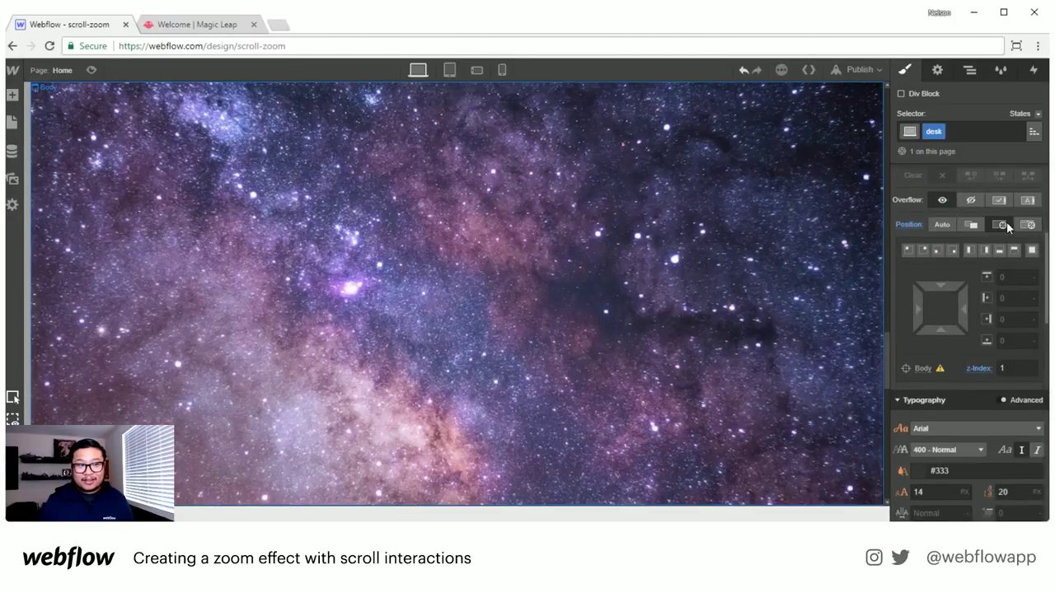
# - Try absolute positioning for the space layer as well and check the canvas
pyautogui.click(969, 70)
pyautogui.click(942, 163)
pyautogui.press('s')
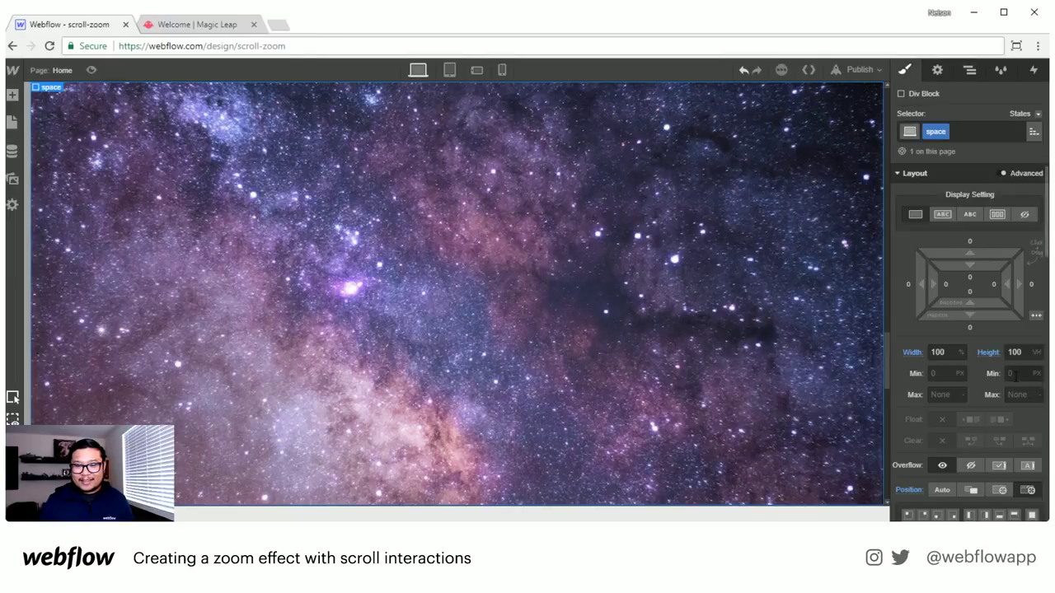
pyautogui.scroll(5, 701, 327)
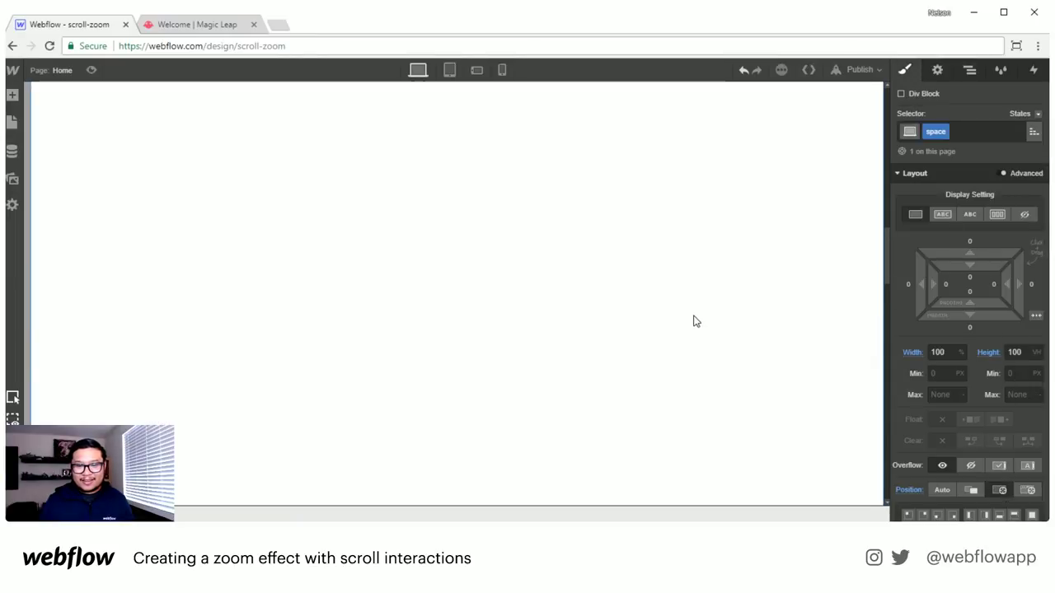
# - Set the hero's position to relative so it becomes the reference for its layers
pyautogui.click(969, 70)
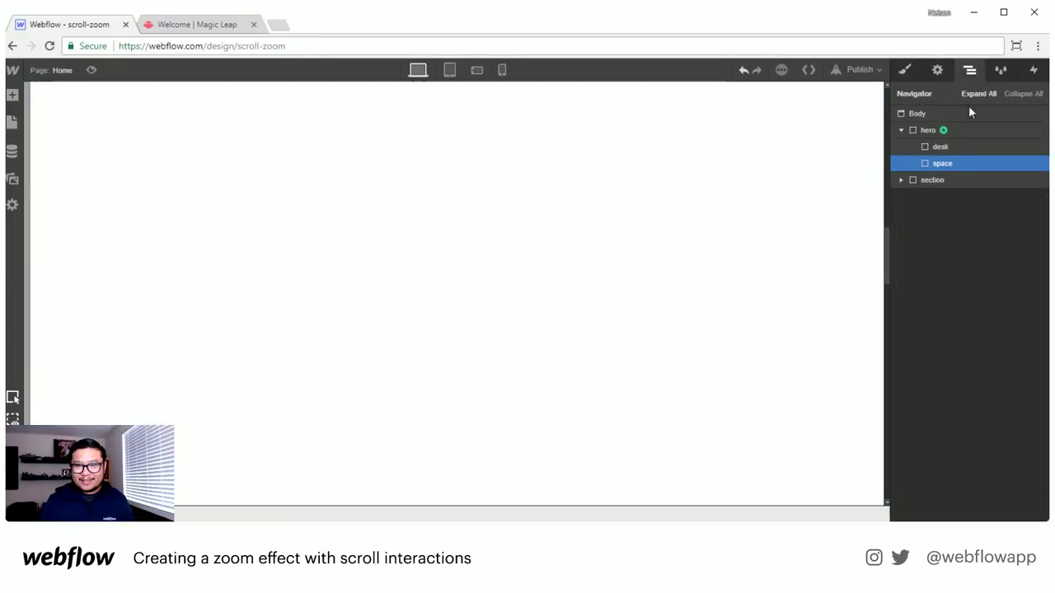
pyautogui.click(928, 132)
pyautogui.click(902, 71)
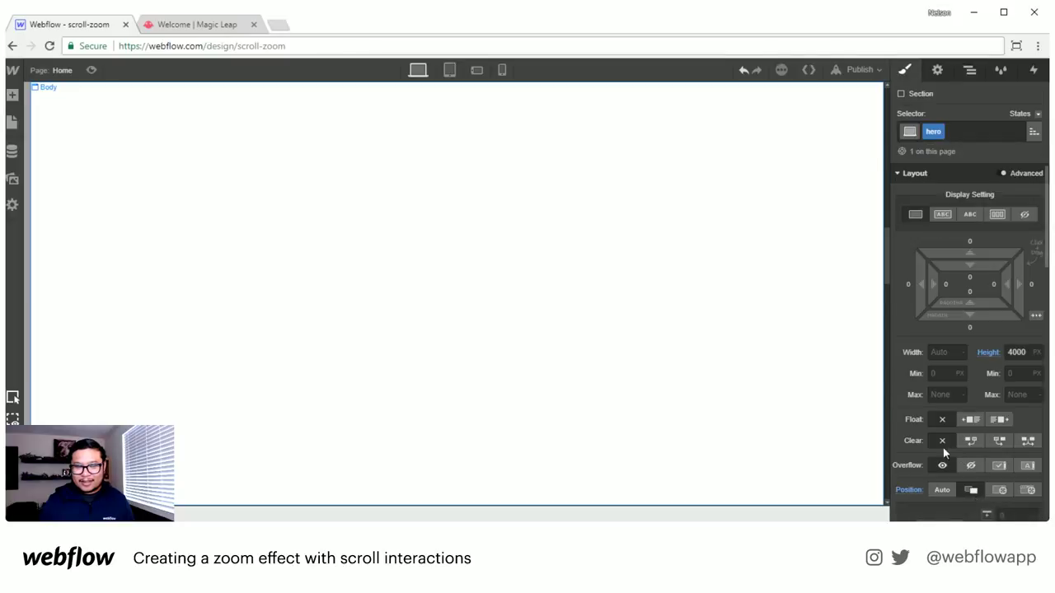
pyautogui.scroll(5, 672, 331)
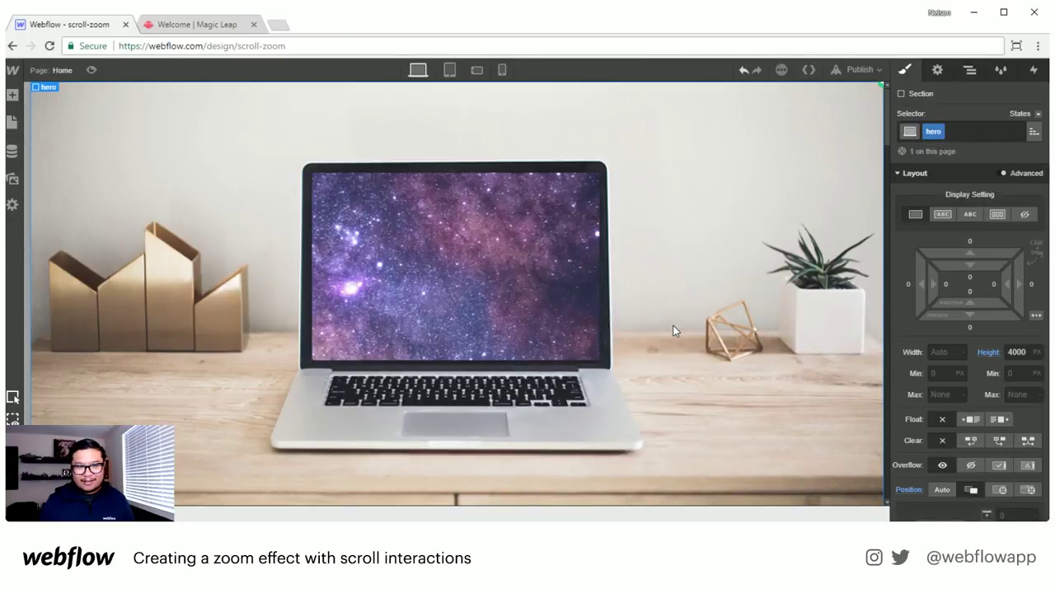
pyautogui.scroll(-3, 672, 331)
pyautogui.scroll(3, 672, 330)
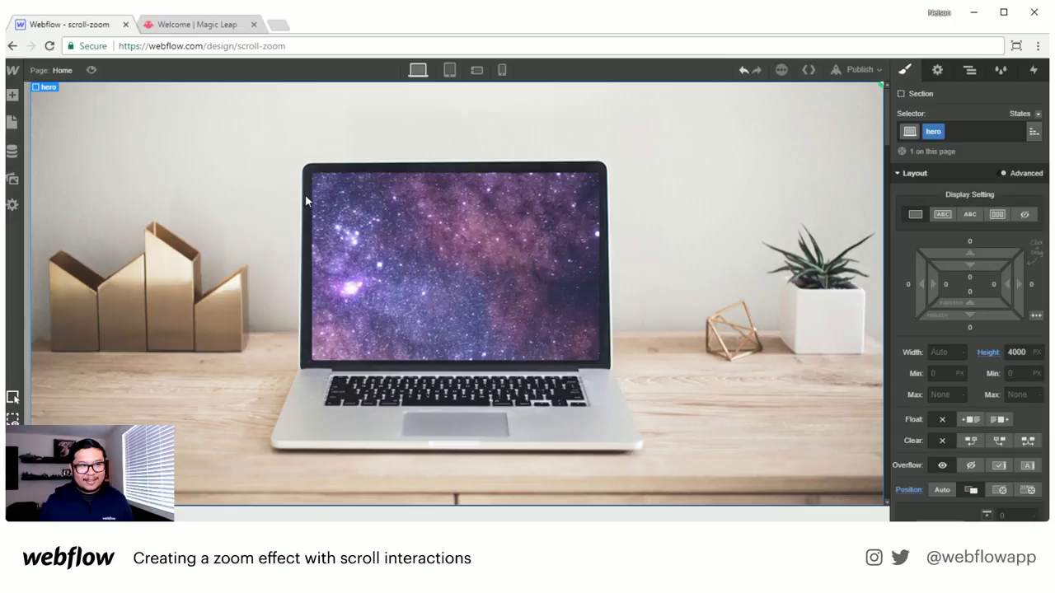
# - Preview how the zoom behaves on scroll with the absolutely positioned layers, and return to editing
pyautogui.click(91, 70)
pyautogui.scroll(-10, 464, 239)
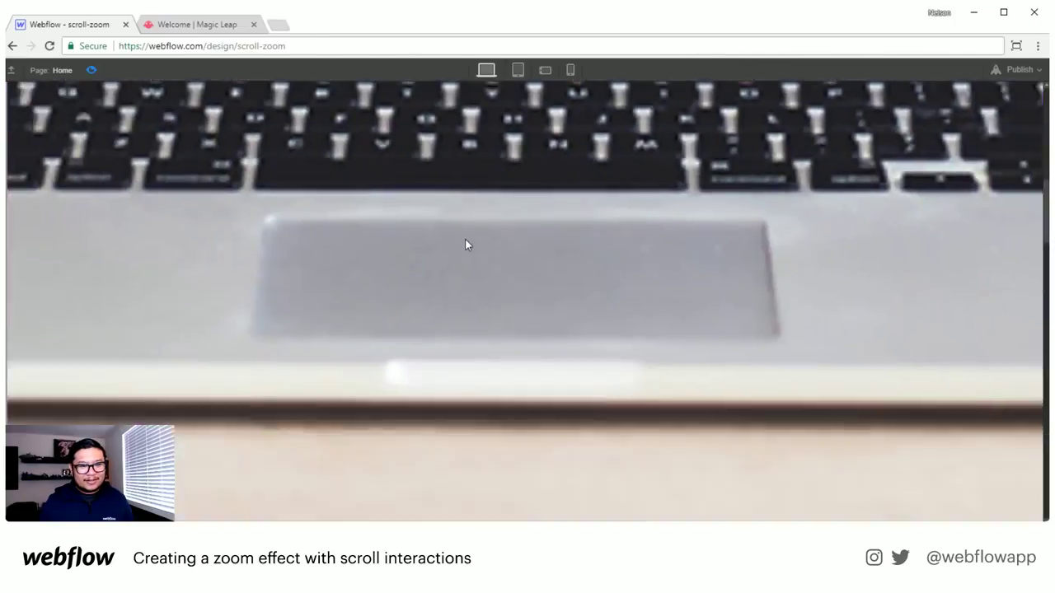
pyautogui.scroll(10, 466, 245)
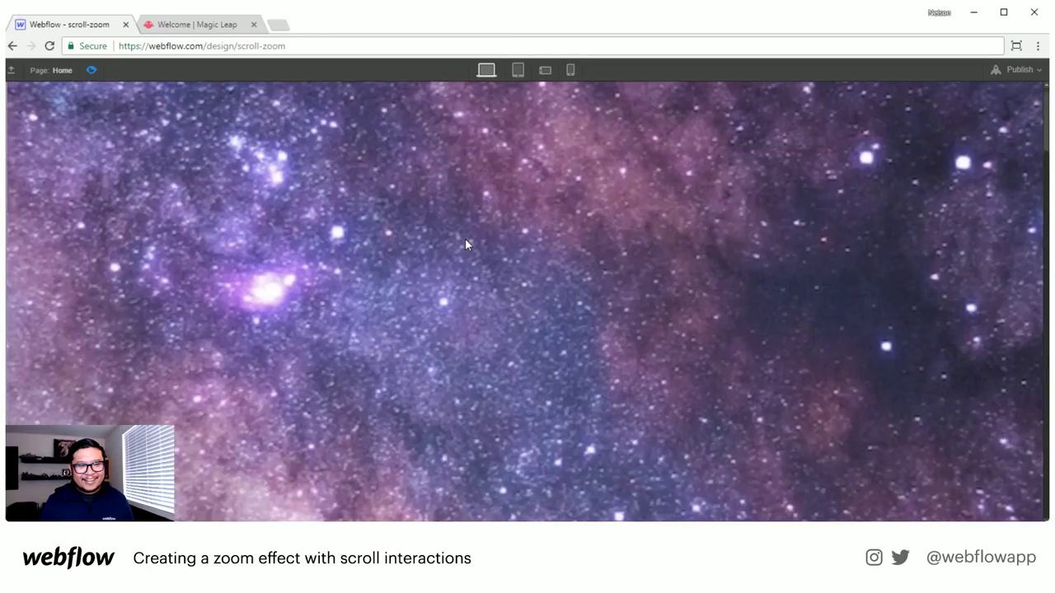
pyautogui.click(92, 70)
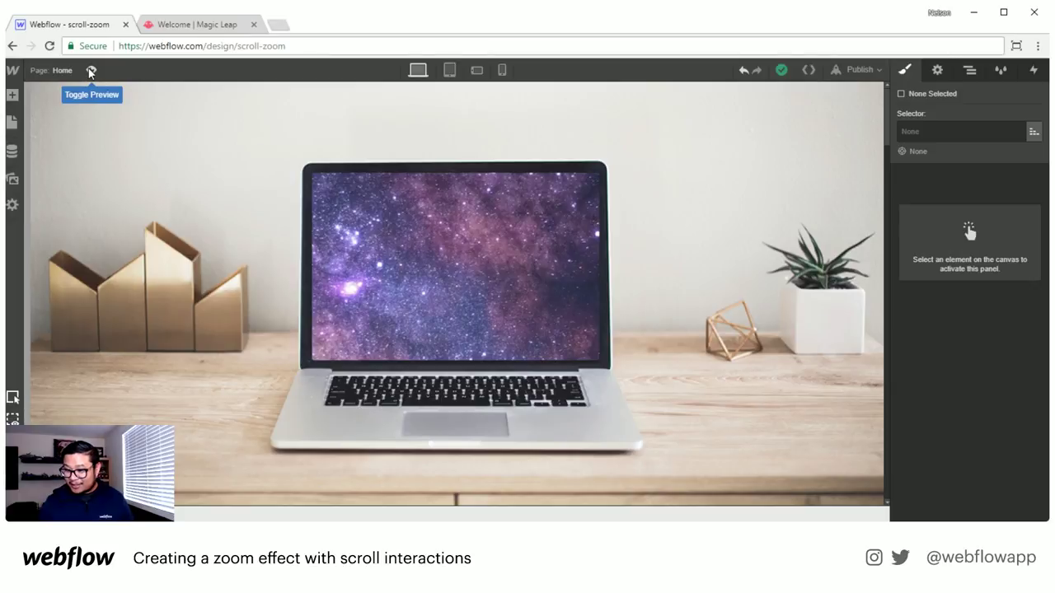
# - Set the desk layer's position back to fixed
pyautogui.click(969, 71)
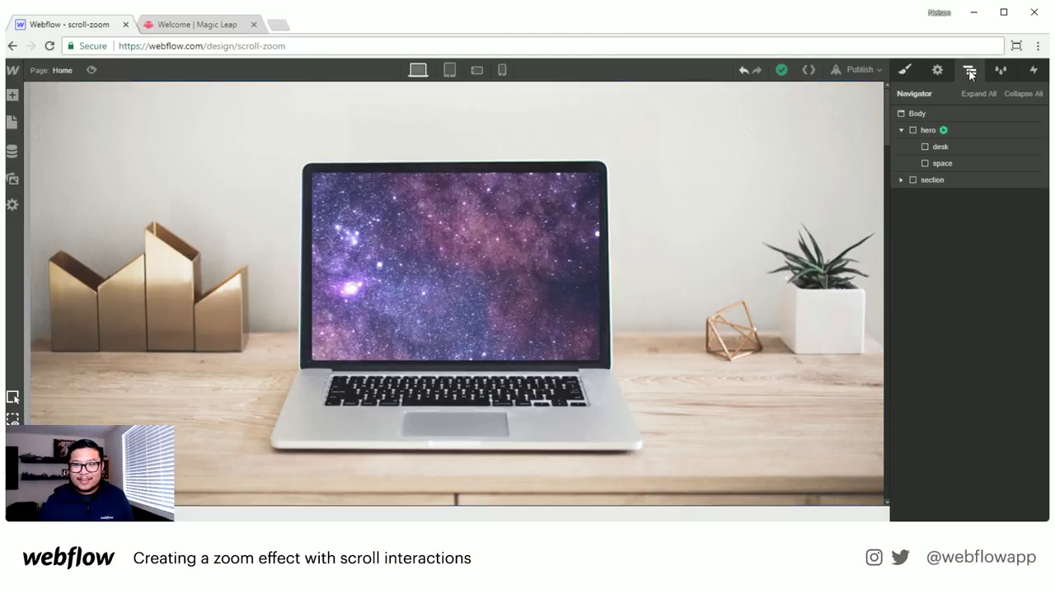
pyautogui.click(981, 131)
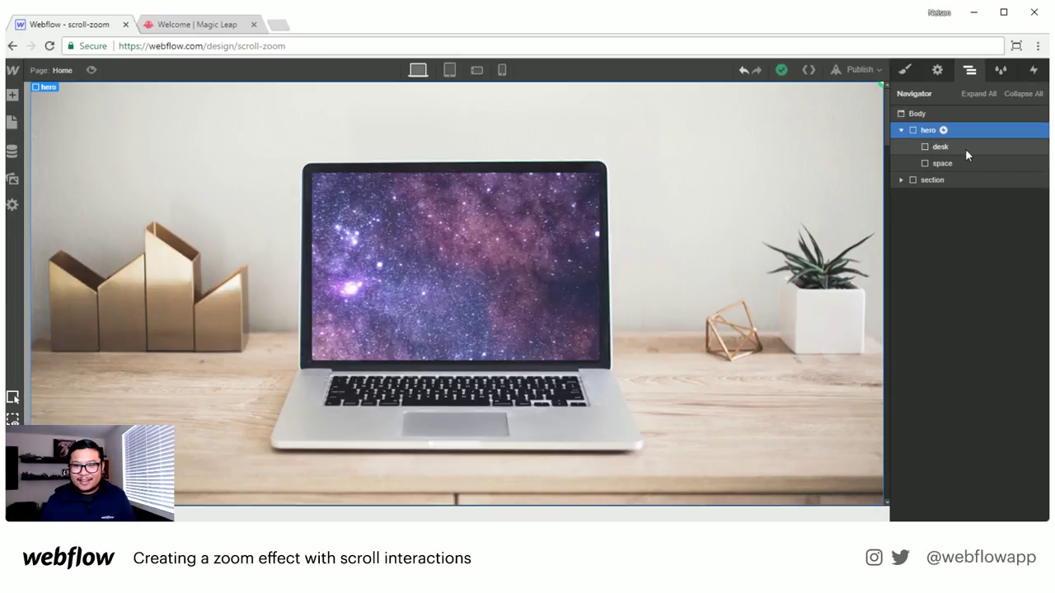
pyautogui.click(965, 148)
pyautogui.press('s')
pyautogui.scroll(-3, 1037, 381)
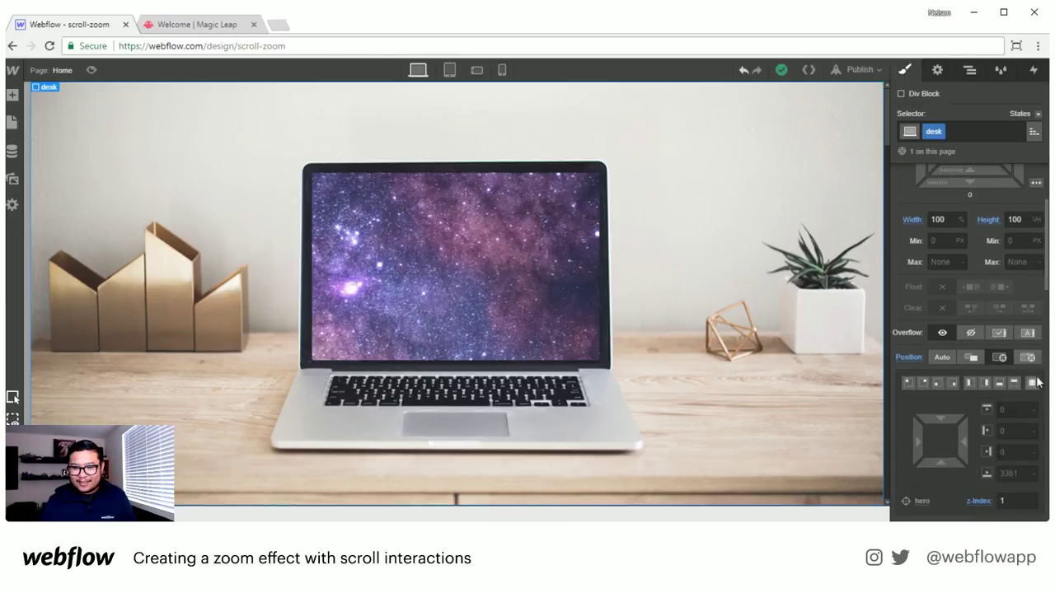
# - Set the space layer's position back to fixed
pyautogui.click(970, 71)
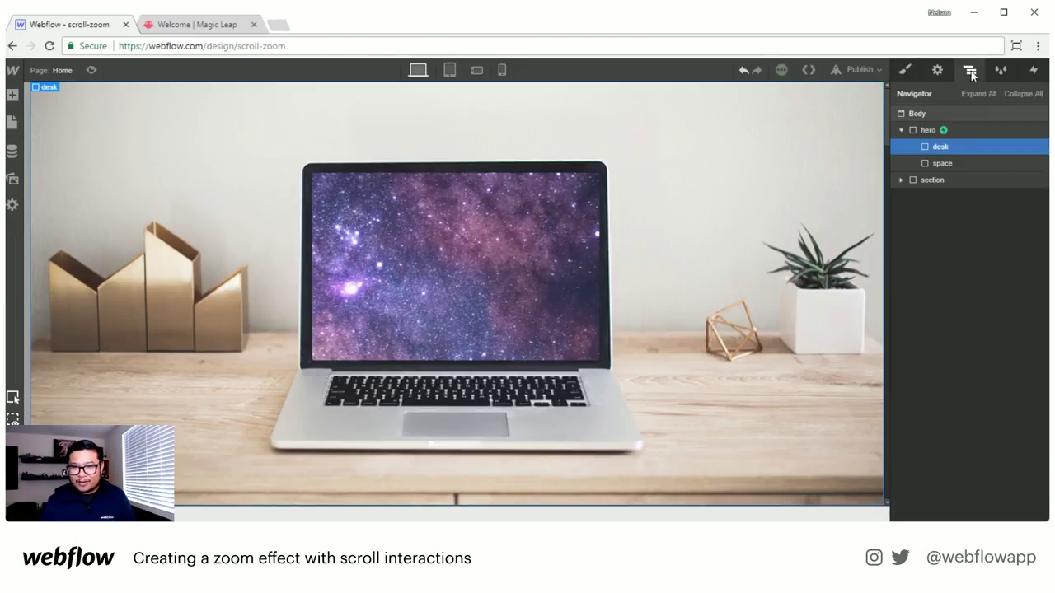
pyautogui.click(948, 163)
pyautogui.click(906, 70)
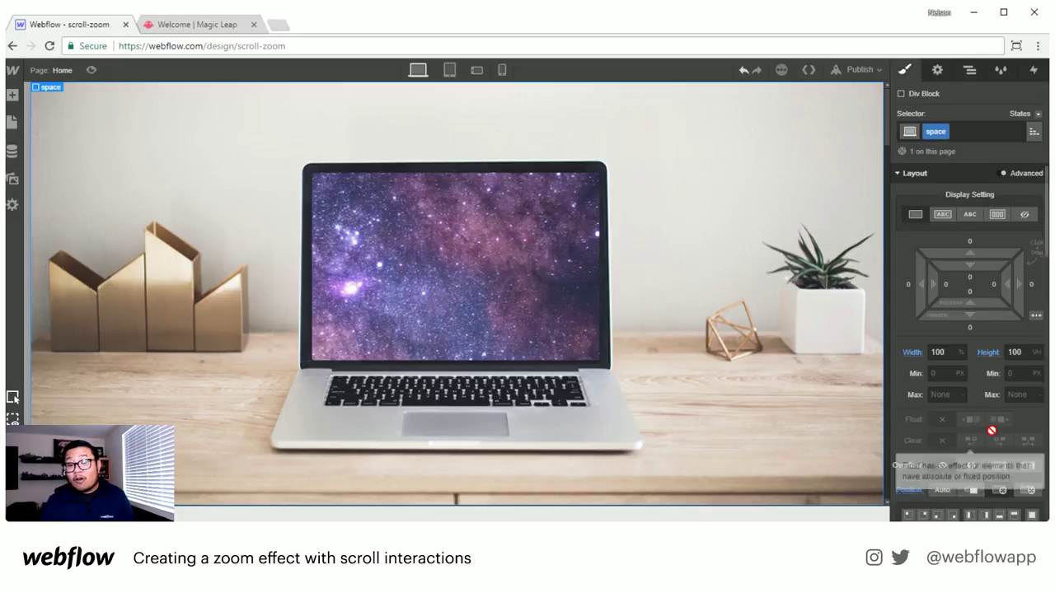
pyautogui.scroll(-3, 991, 430)
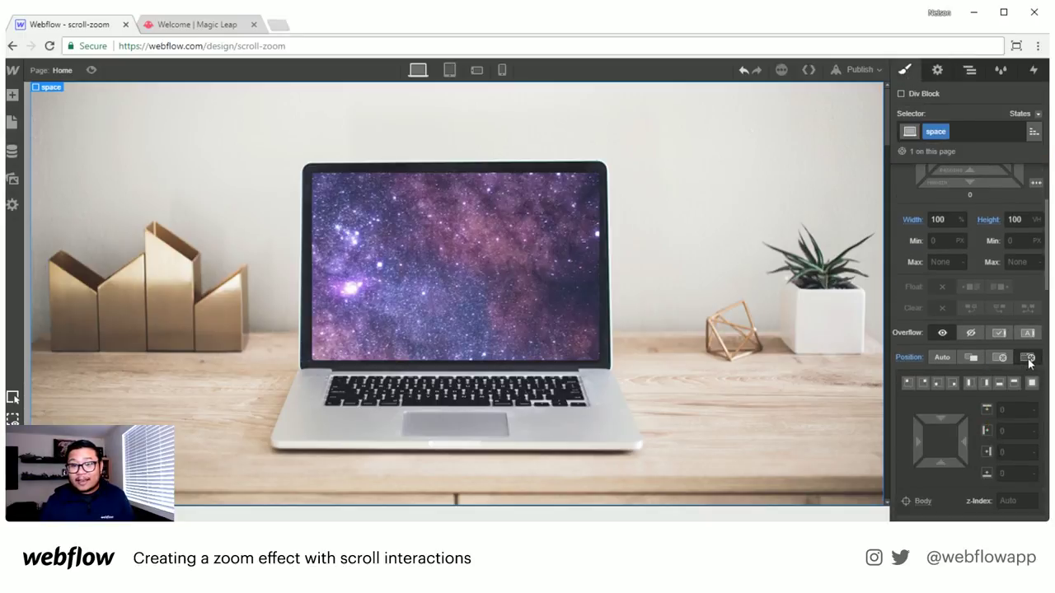
pyautogui.click(970, 71)
pyautogui.click(928, 131)
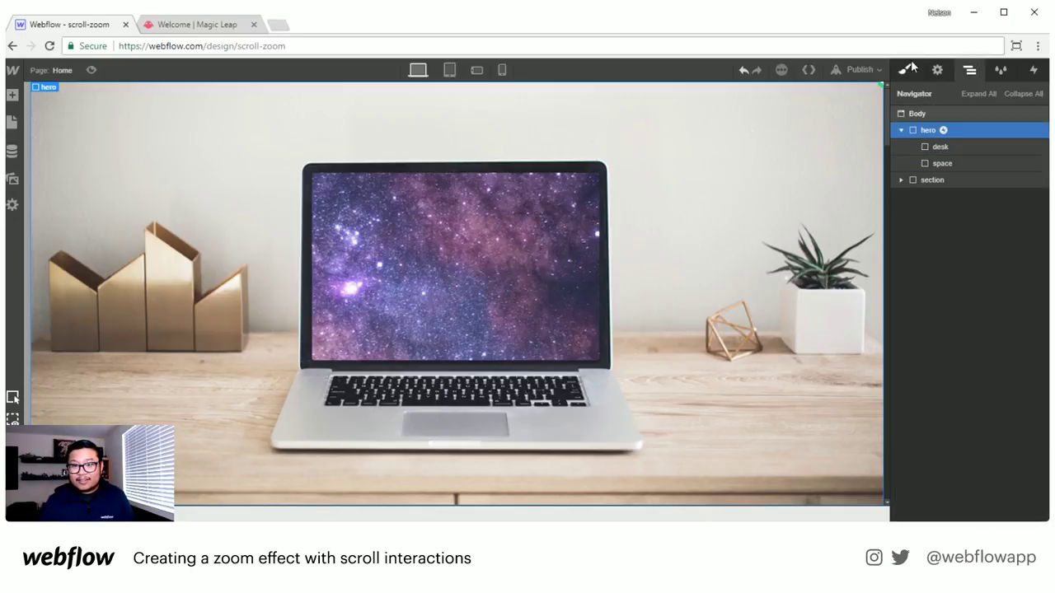
pyautogui.click(905, 70)
pyautogui.scroll(-2, 966, 386)
pyautogui.click(1017, 341)
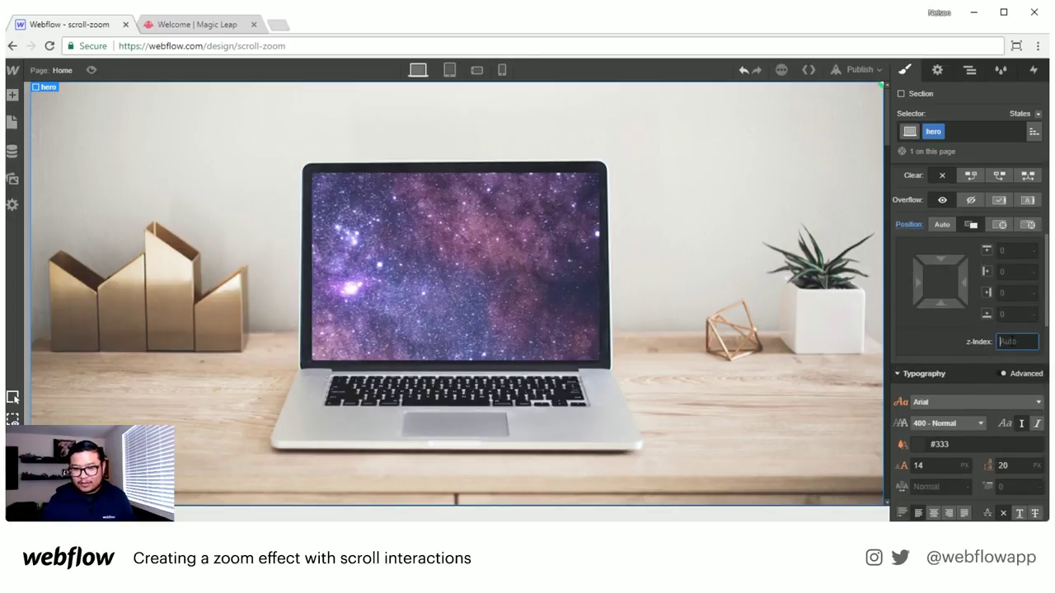
# - Give the blue content section relative positioning and a z-index of 1
pyautogui.click(970, 71)
pyautogui.click(947, 180)
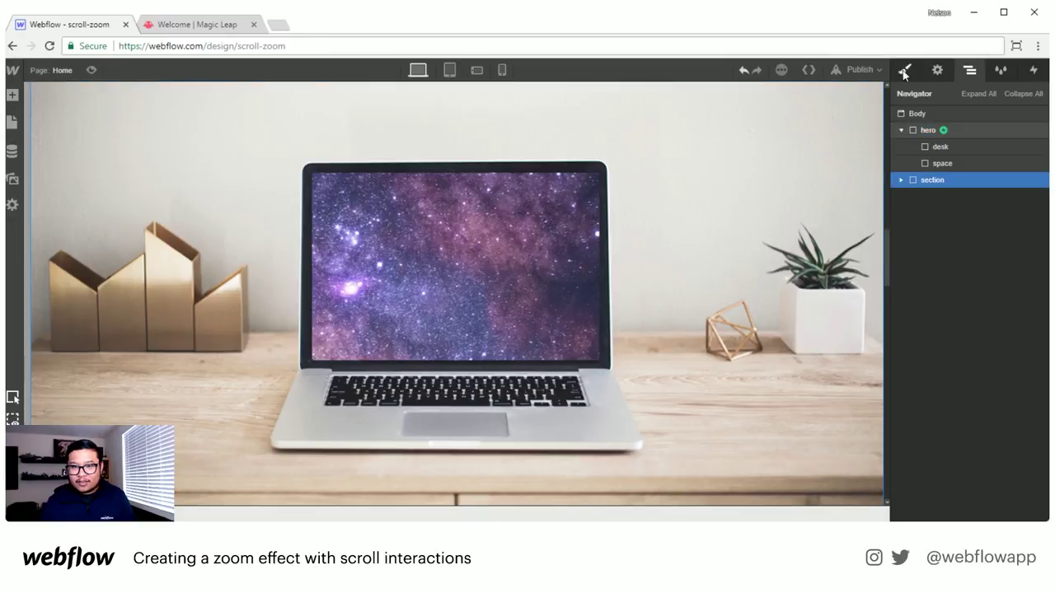
pyautogui.press('s')
pyautogui.click(973, 490)
pyautogui.scroll(-4, 977, 461)
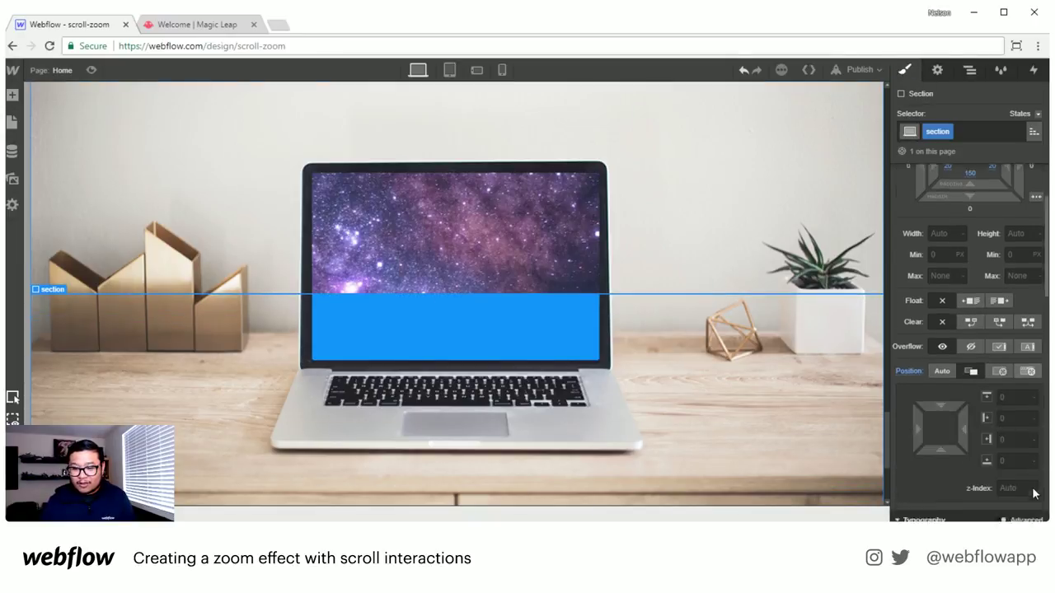
pyautogui.click(1015, 474)
pyautogui.write('1')
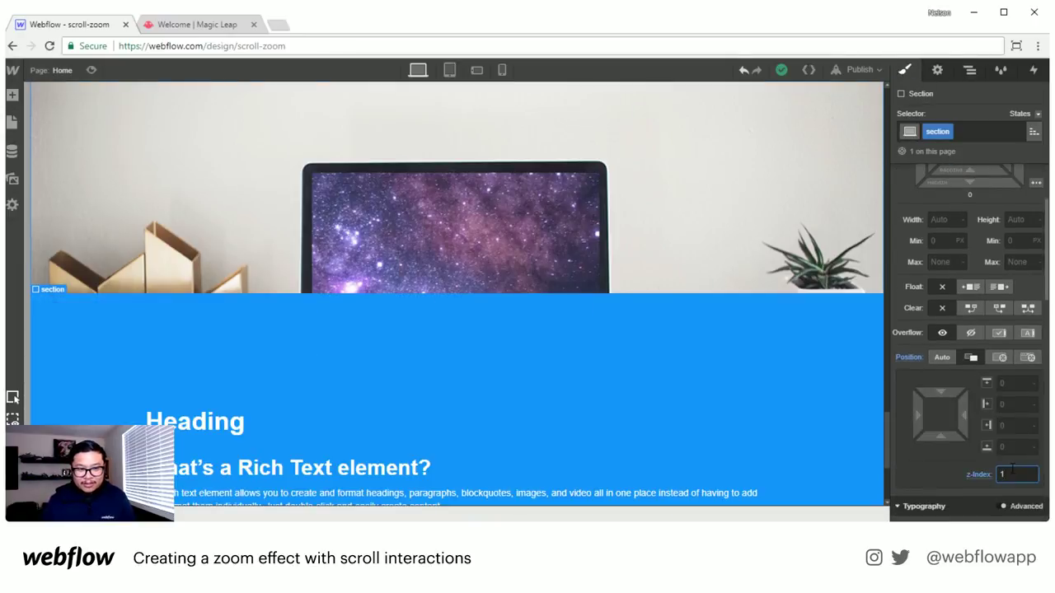
# - Preview the page and scroll back and forth between the zooming hero and the blue section to check their stacking
pyautogui.scroll(2, 547, 334)
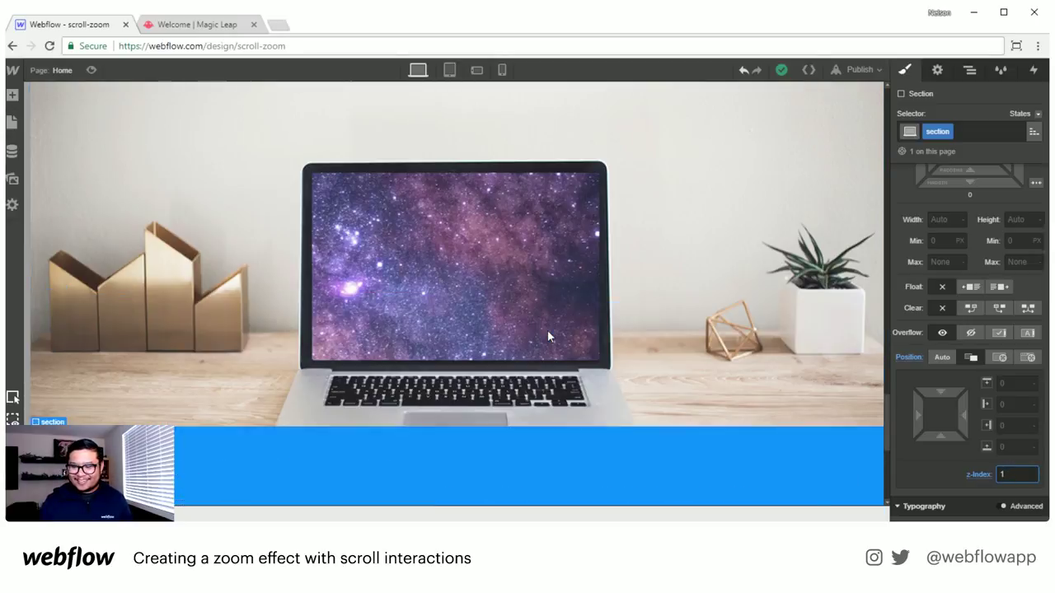
pyautogui.scroll(2, 548, 334)
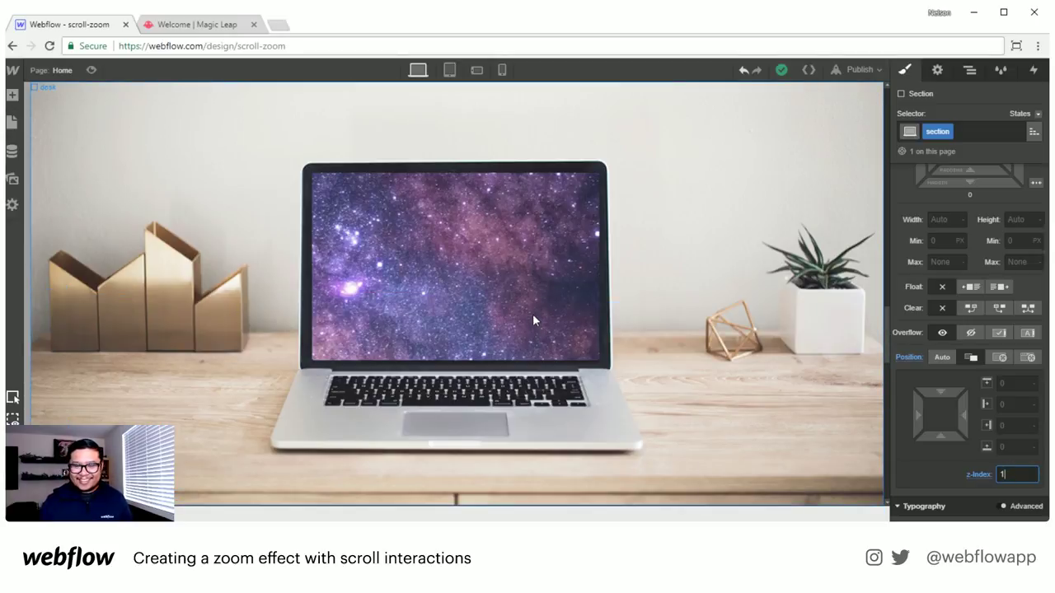
pyautogui.click(91, 71)
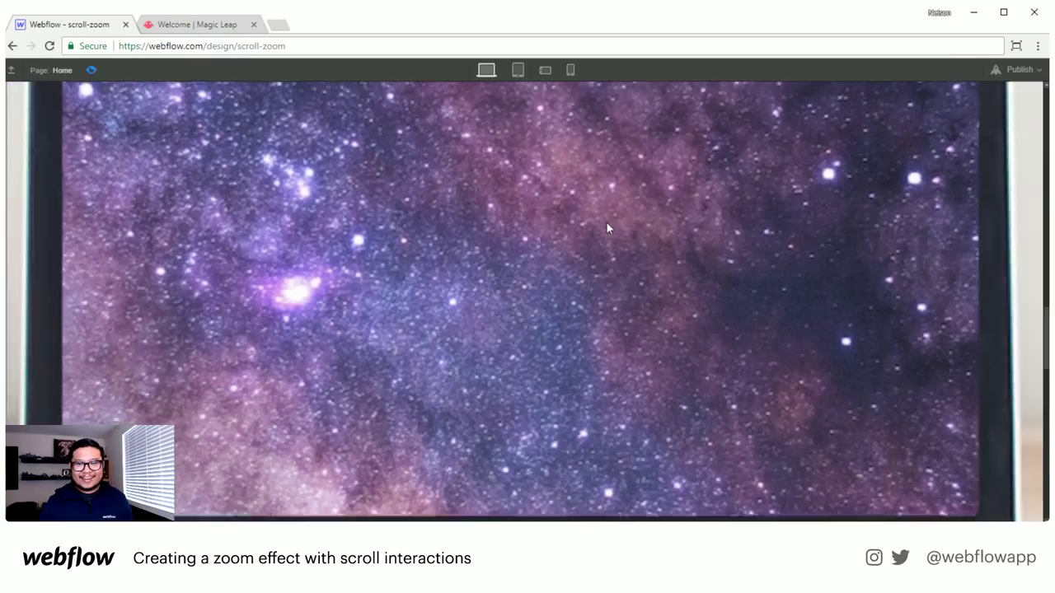
pyautogui.scroll(-3, 598, 218)
pyautogui.scroll(-2, 591, 218)
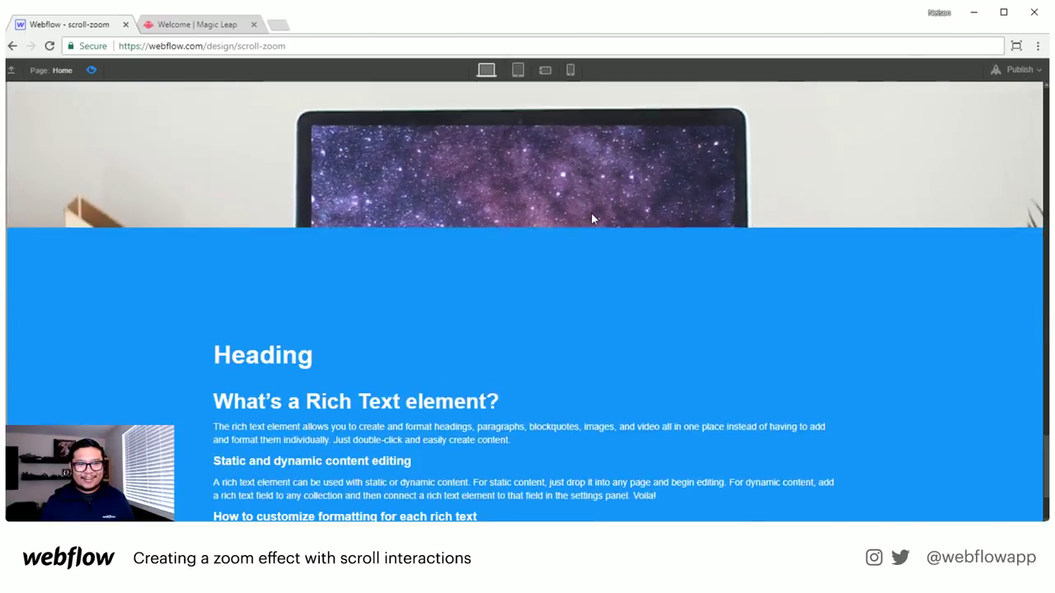
pyautogui.scroll(-2, 591, 212)
pyautogui.scroll(5, 583, 209)
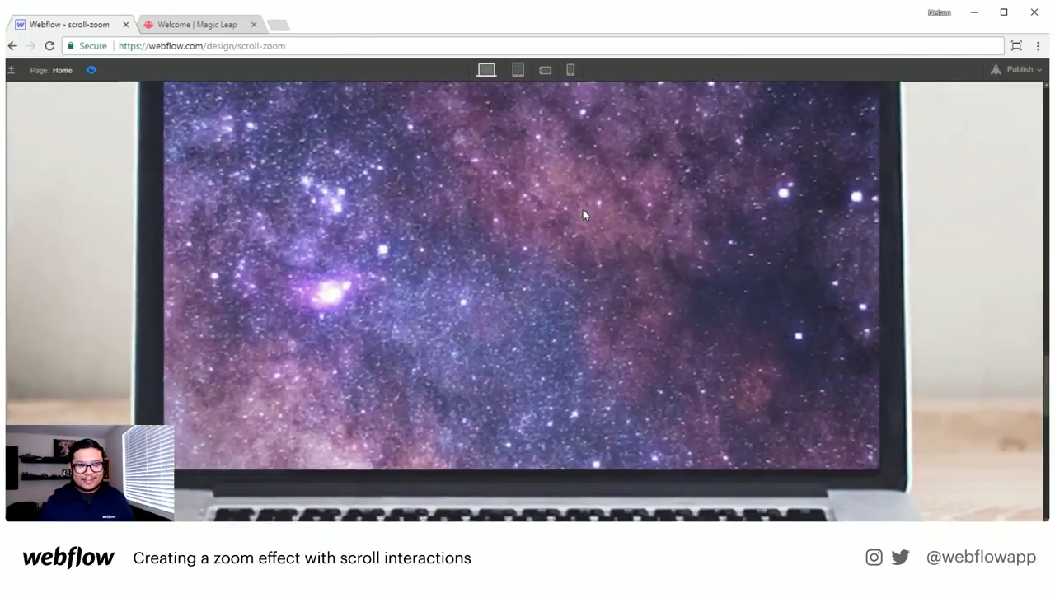
pyautogui.scroll(-5, 583, 211)
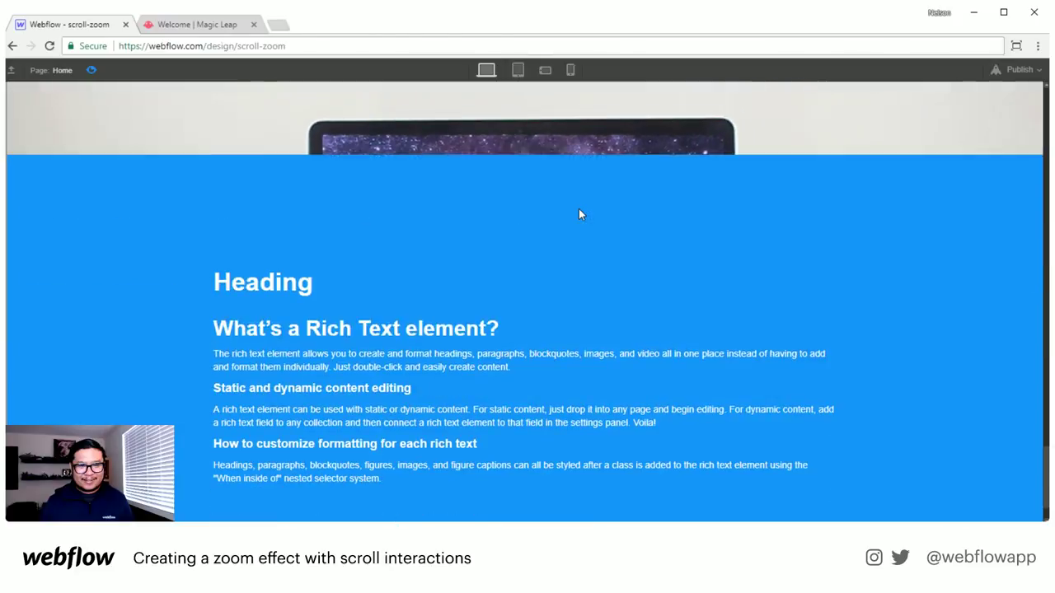
# - Scroll back up to the zooming hero and leave the preview
pyautogui.scroll(-1, 578, 212)
pyautogui.scroll(5, 579, 211)
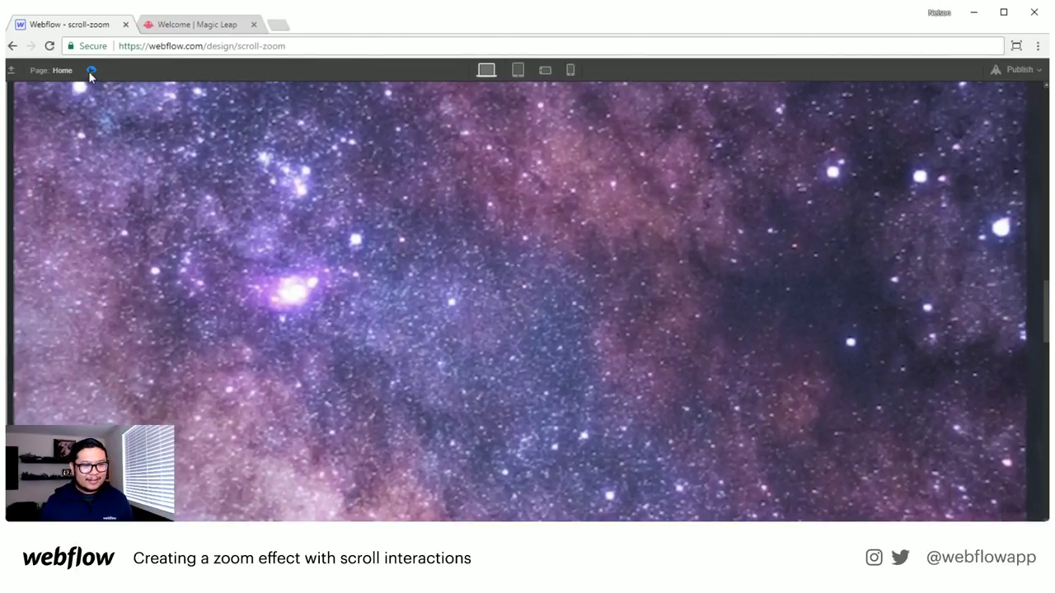
pyautogui.click(91, 70)
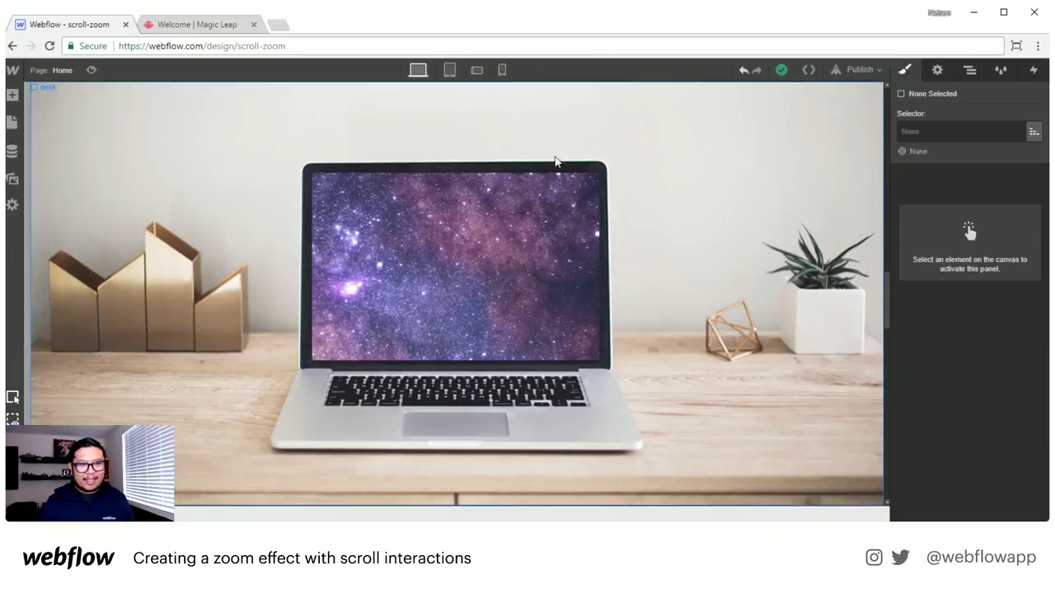
# - Review the scale keyframes for space and desk in the hero's While Scrolling in View animation
pyautogui.click(757, 172)
pyautogui.click(1033, 70)
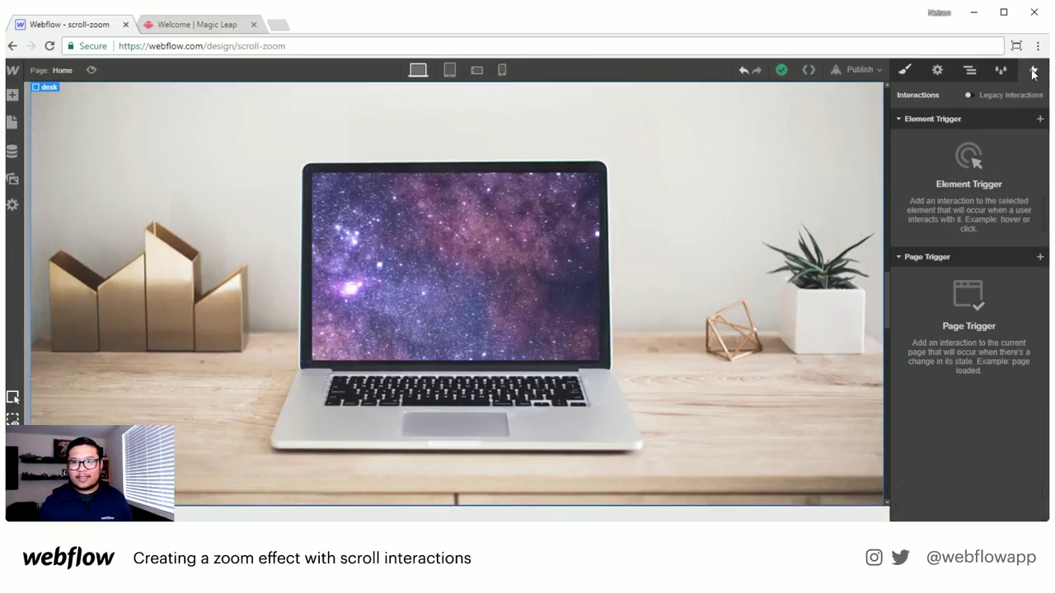
pyautogui.click(970, 76)
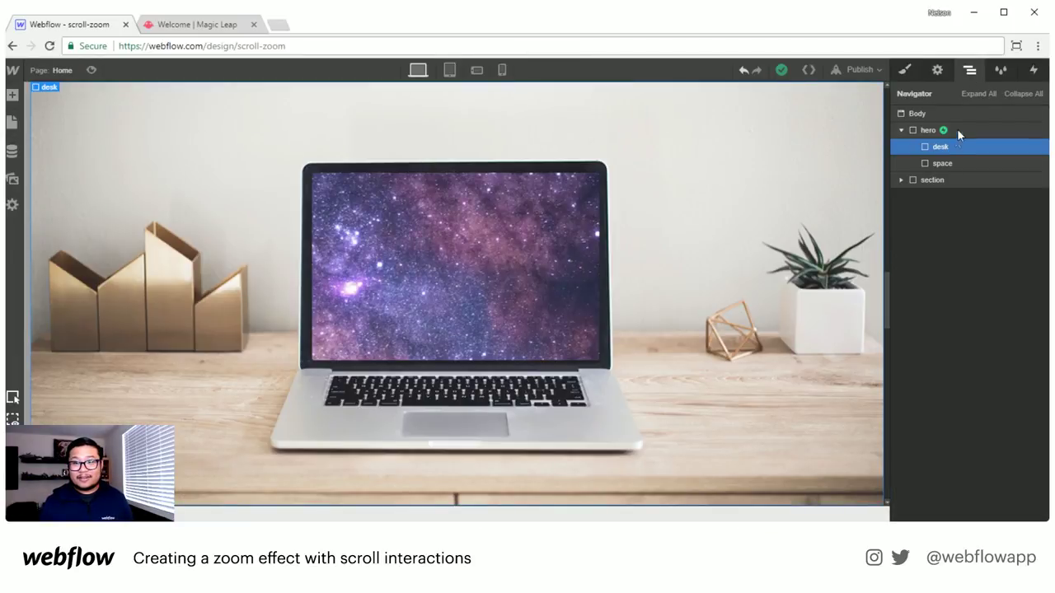
pyautogui.click(957, 129)
pyautogui.click(1032, 71)
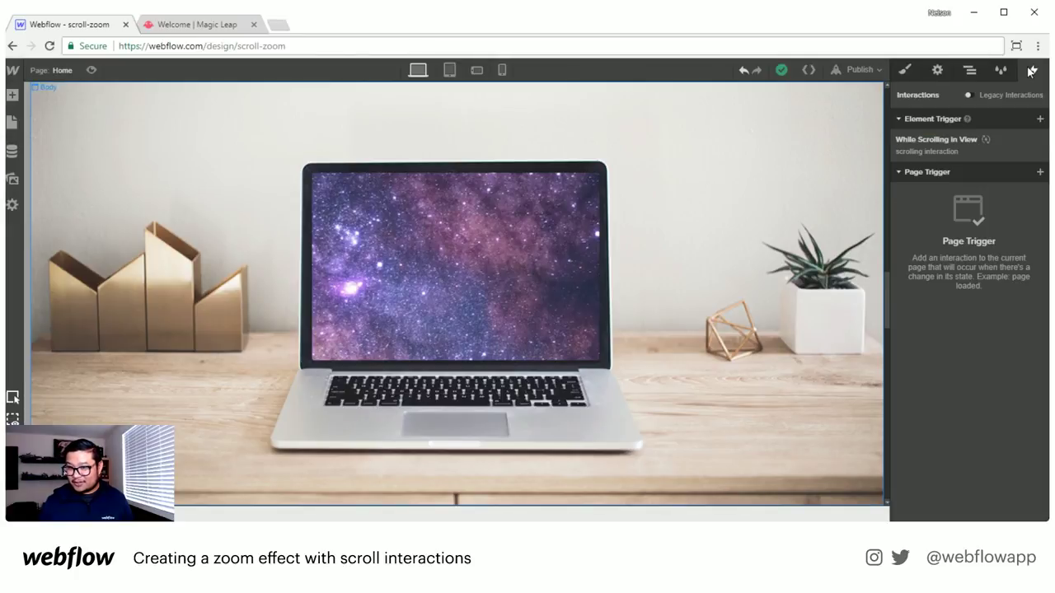
pyautogui.click(946, 144)
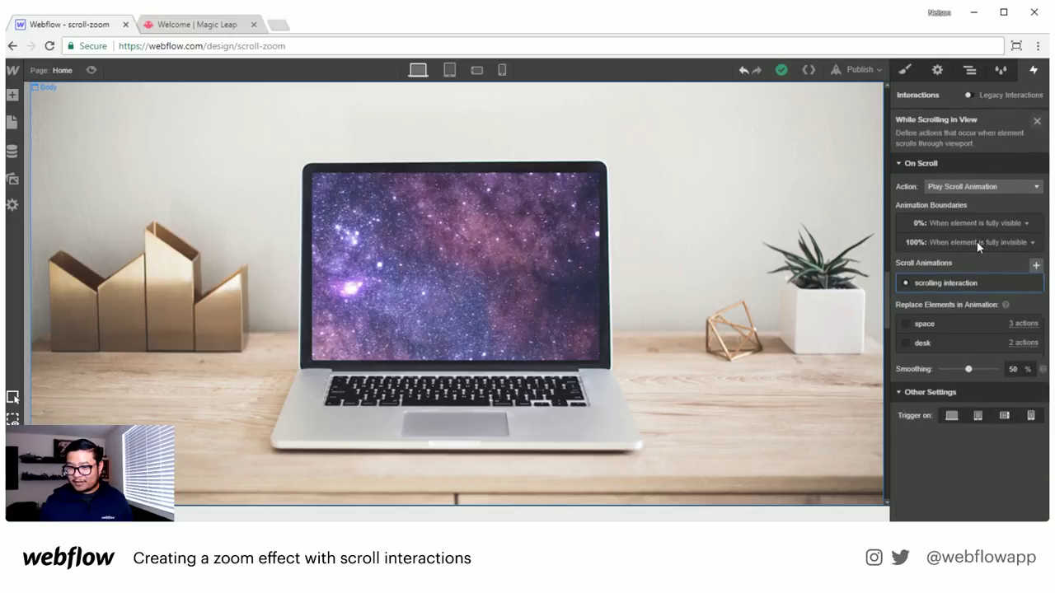
pyautogui.click(950, 283)
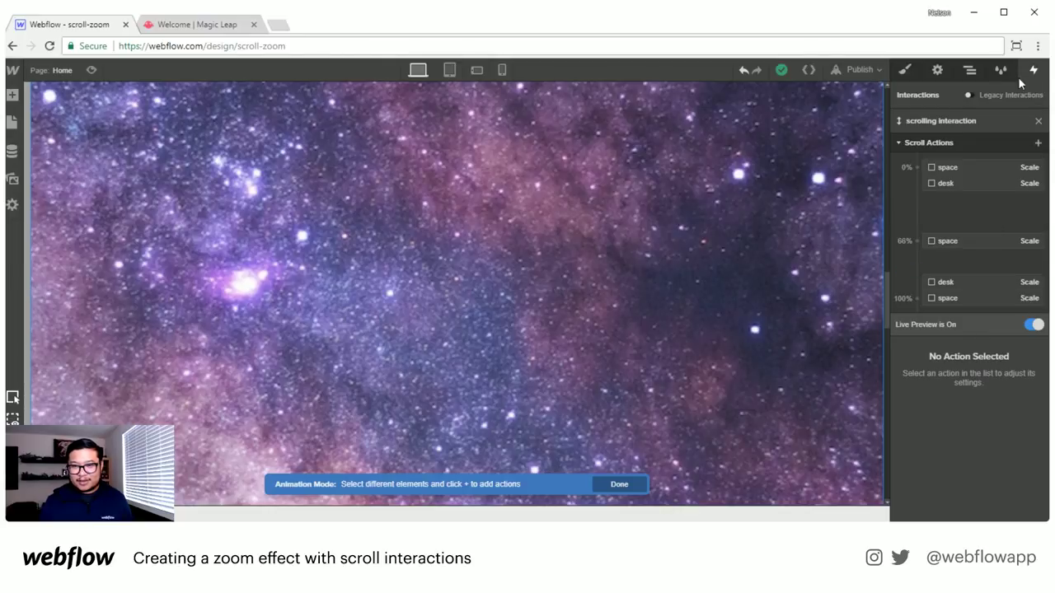
pyautogui.click(1038, 122)
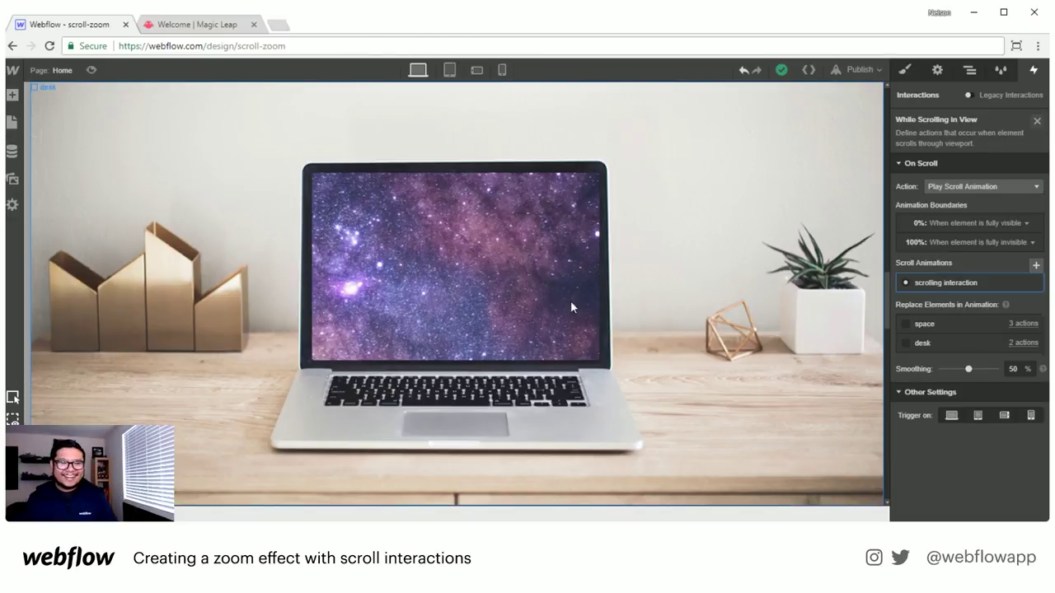
# - Preview the page and scroll back and forth to check where the blue section enters during the laptop zoom
pyautogui.hotkey('ctrl', 'shift', 'p')
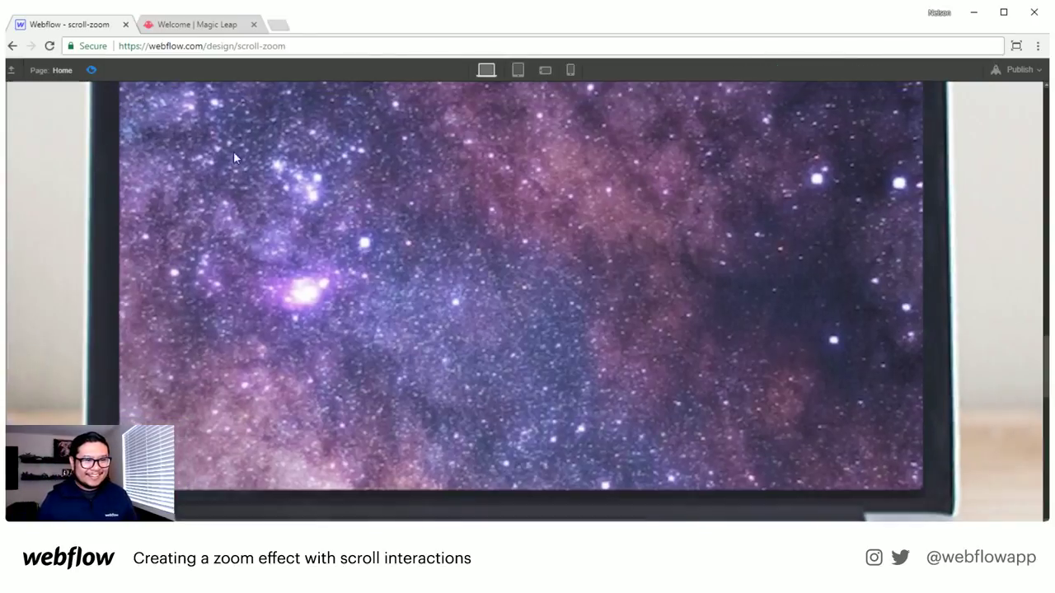
pyautogui.scroll(-5, 364, 246)
pyautogui.scroll(3, 364, 244)
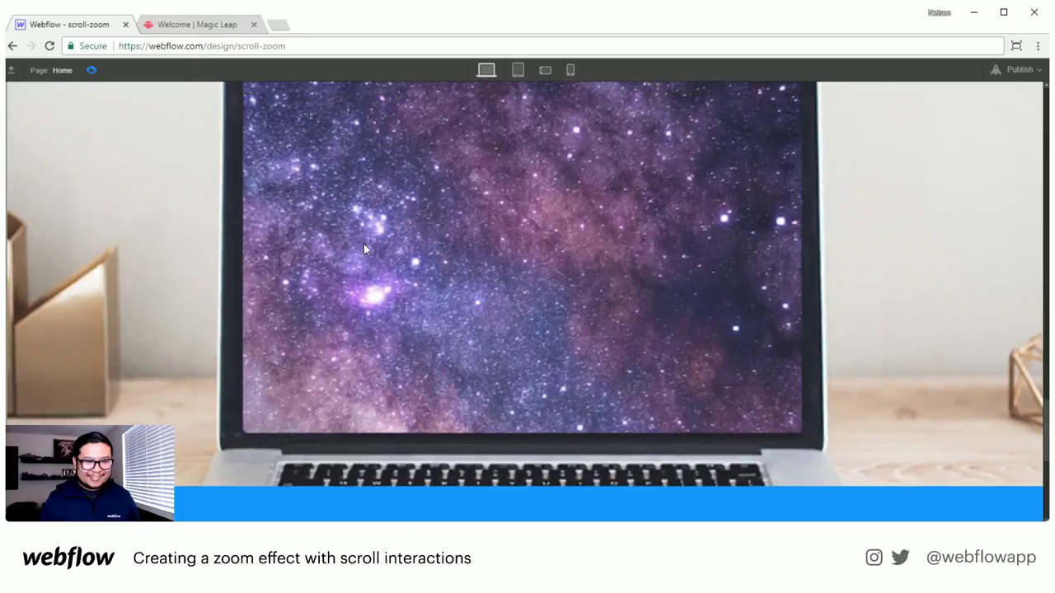
pyautogui.scroll(-3, 363, 243)
pyautogui.scroll(3, 363, 244)
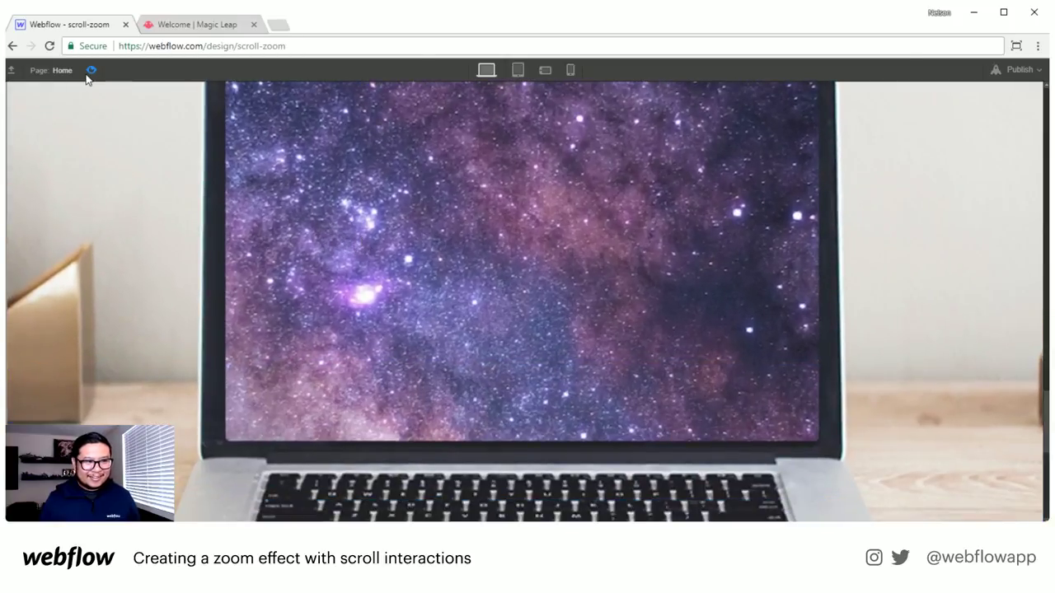
pyautogui.click(91, 70)
# - Set the blue content section's top margin to 3000
pyautogui.click(969, 71)
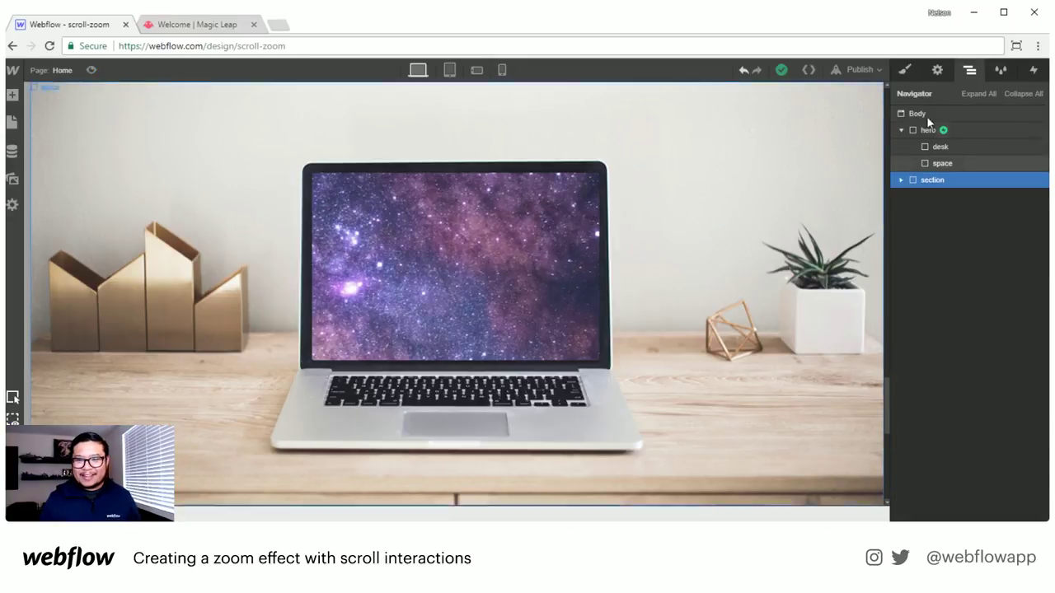
pyautogui.doubleClick(981, 179)
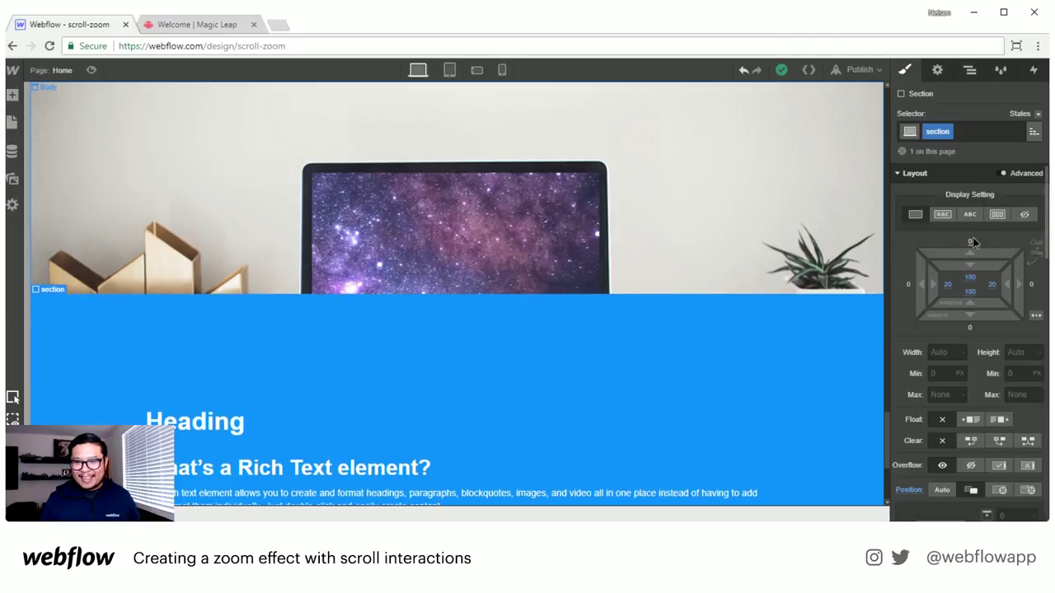
pyautogui.click(971, 240)
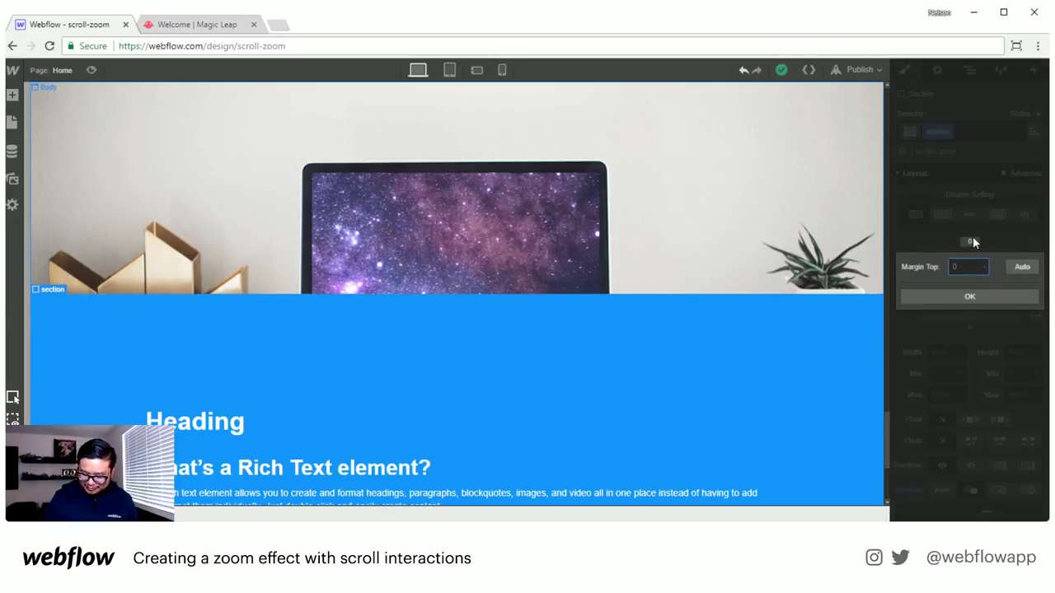
pyautogui.write('3000')
pyautogui.press('Return')
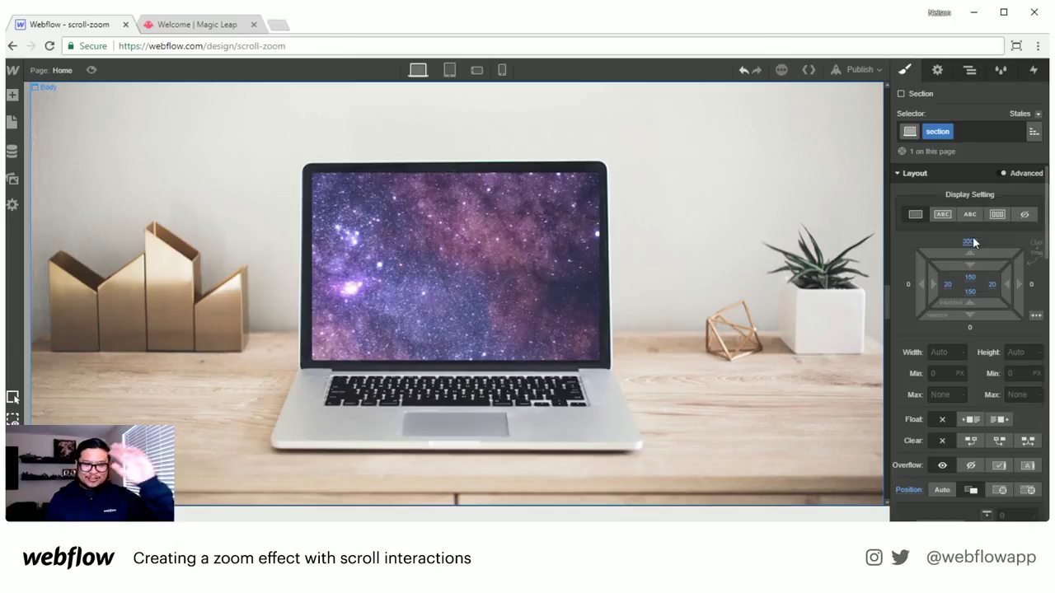
# - Preview the page and scroll through the hero to check the distance before the blue section
pyautogui.scroll(-10, 671, 389)
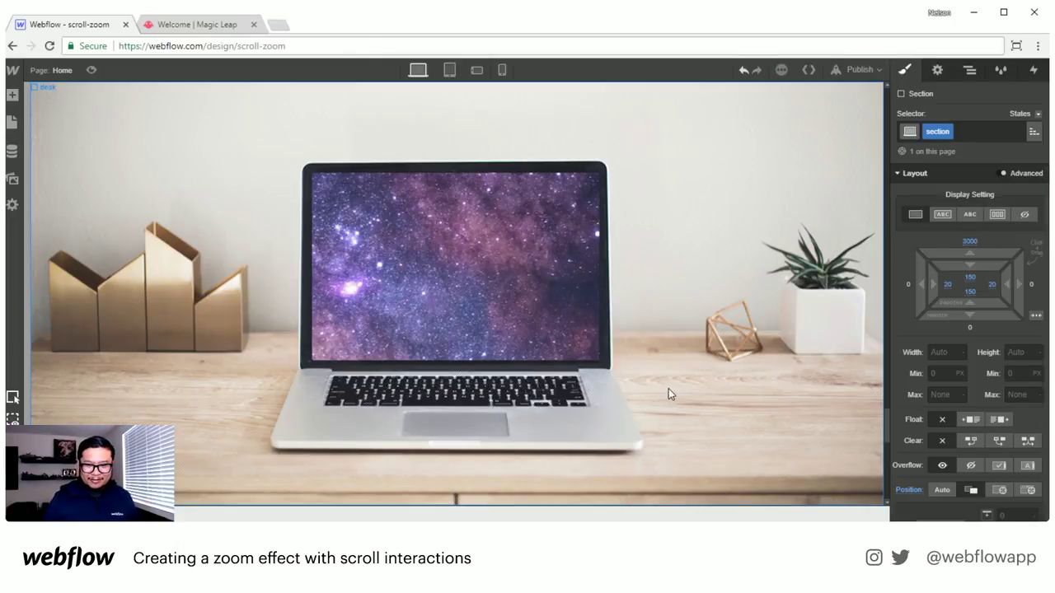
pyautogui.scroll(10, 667, 394)
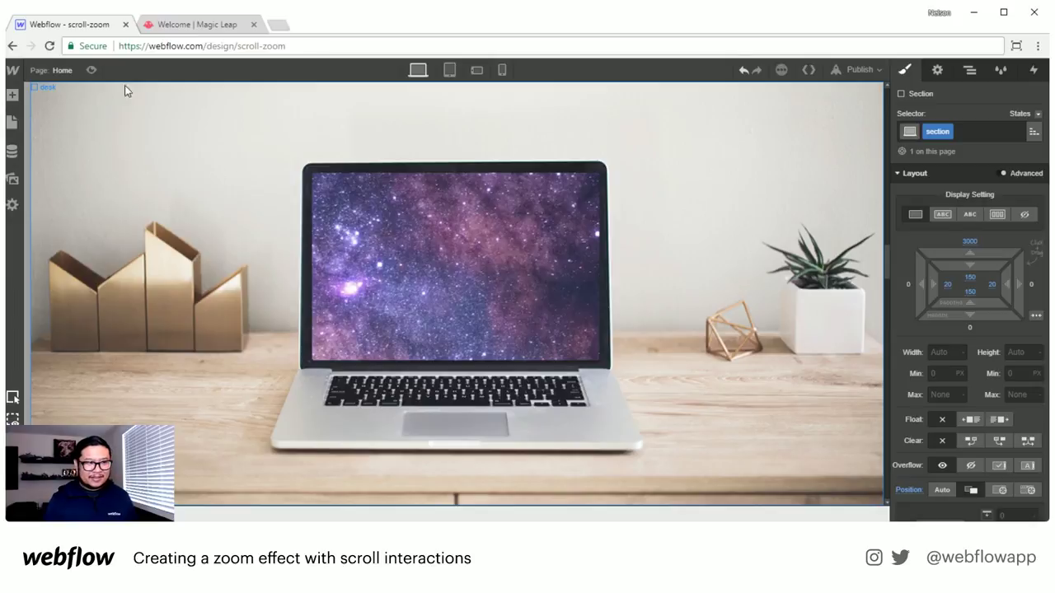
pyautogui.click(92, 70)
pyautogui.scroll(-5, 889, 221)
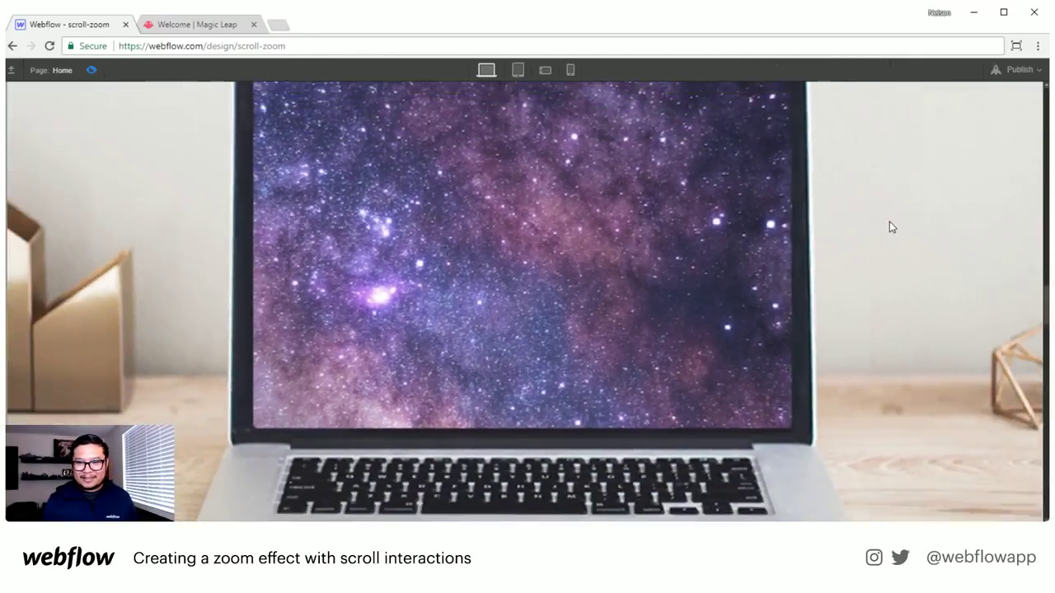
pyautogui.scroll(-6, 858, 267)
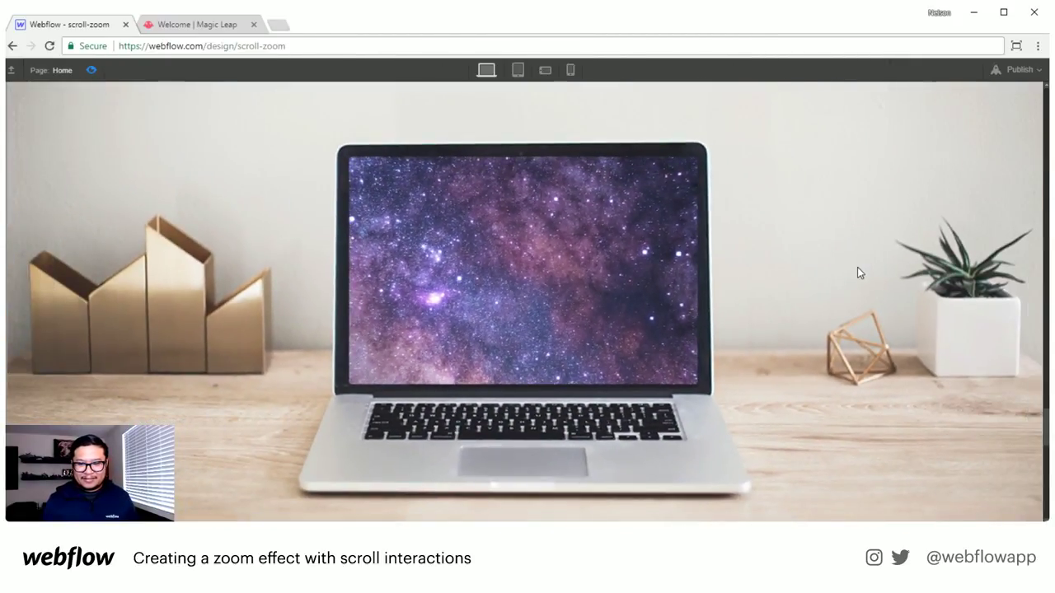
pyautogui.scroll(6, 859, 272)
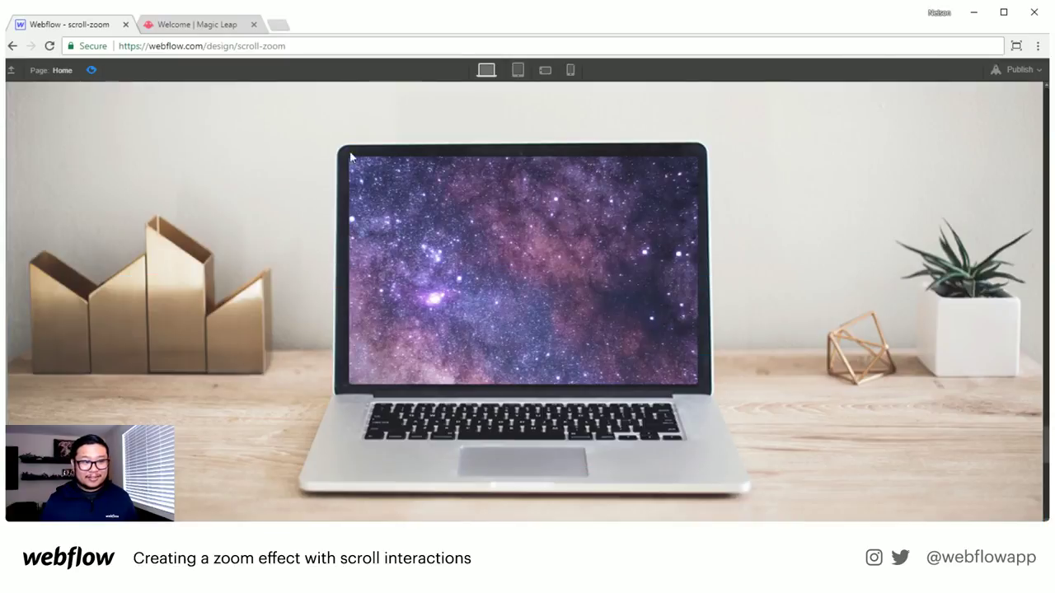
pyautogui.click(90, 71)
# - Try a top margin of 100 on the blue content section and settle on 1000
pyautogui.click(968, 70)
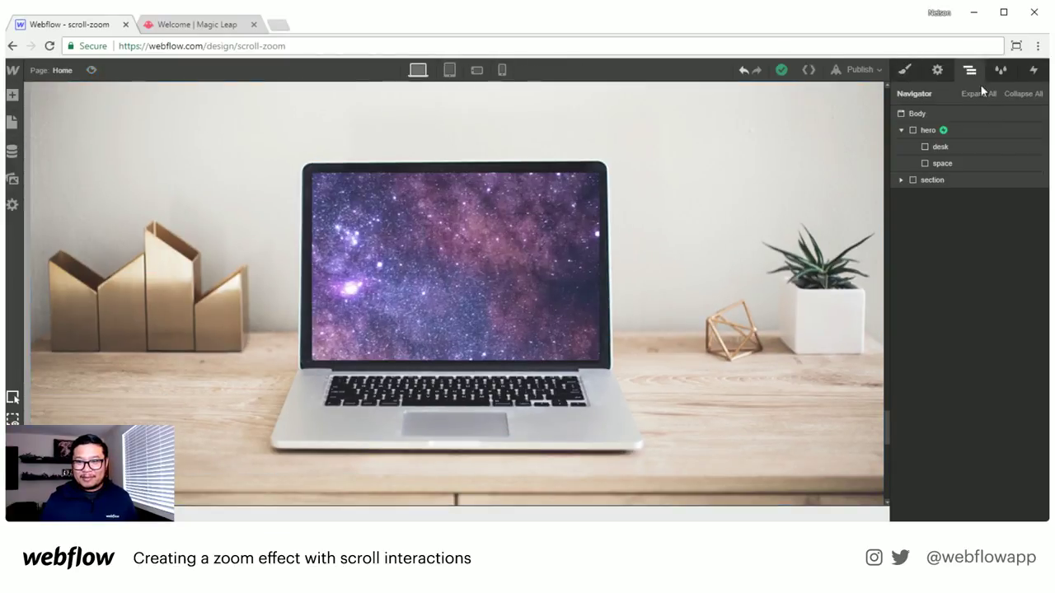
pyautogui.click(940, 179)
pyautogui.click(904, 70)
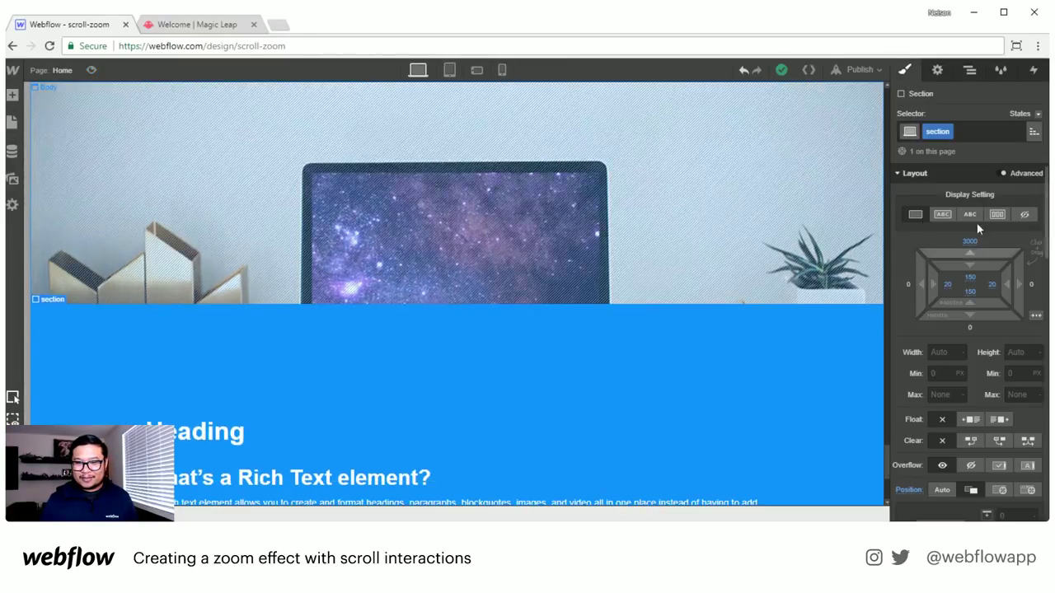
pyautogui.click(966, 240)
pyautogui.write('100')
pyautogui.press('Return')
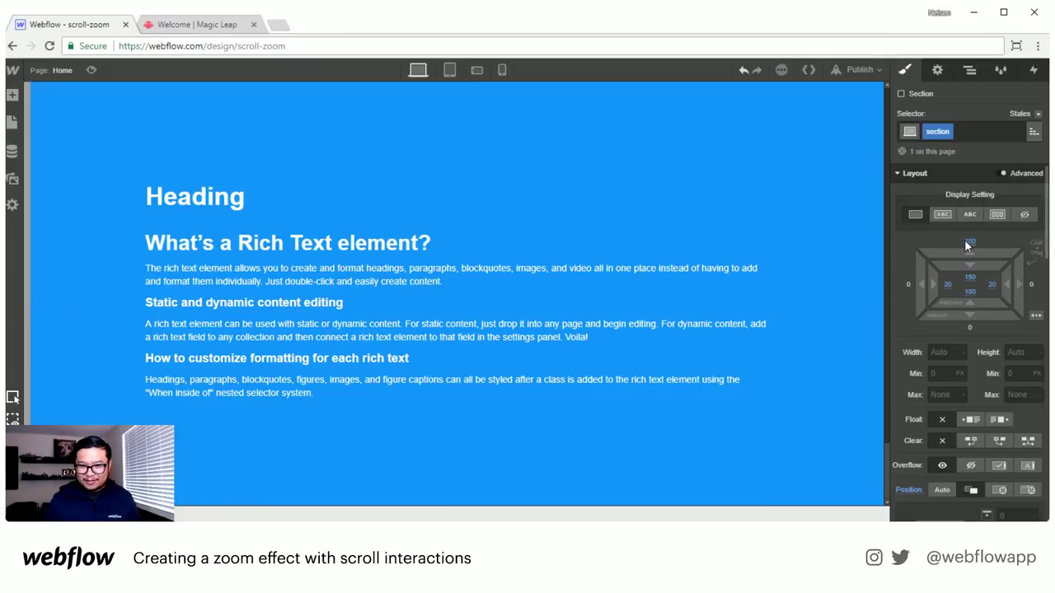
pyautogui.click(966, 241)
pyautogui.write('1000')
pyautogui.press('Return')
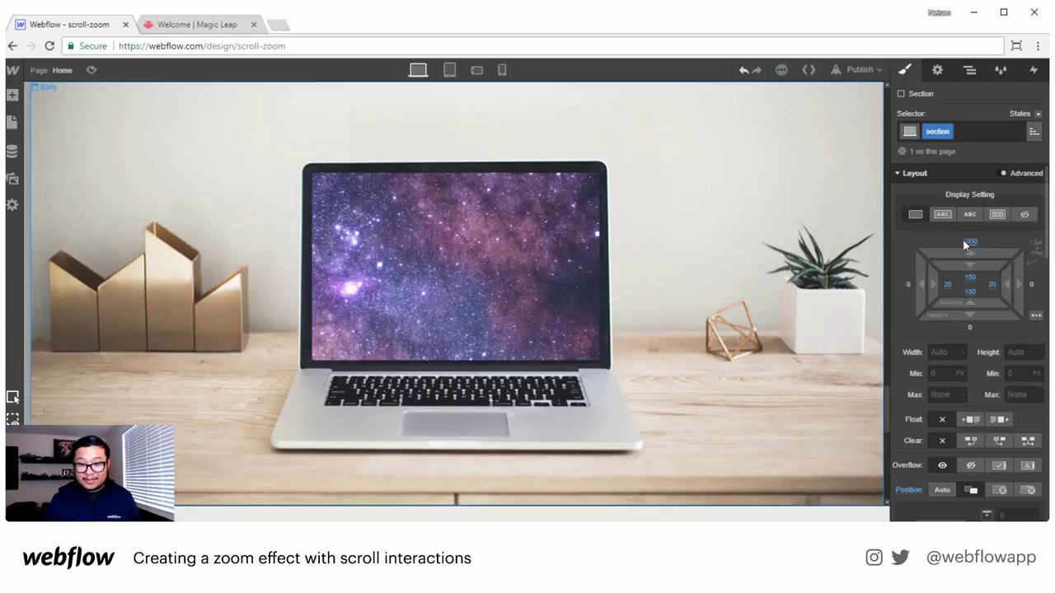
# - Preview the page and scroll repeatedly through the full zoom to check how the blue section slides over the desk scene
pyautogui.click(92, 71)
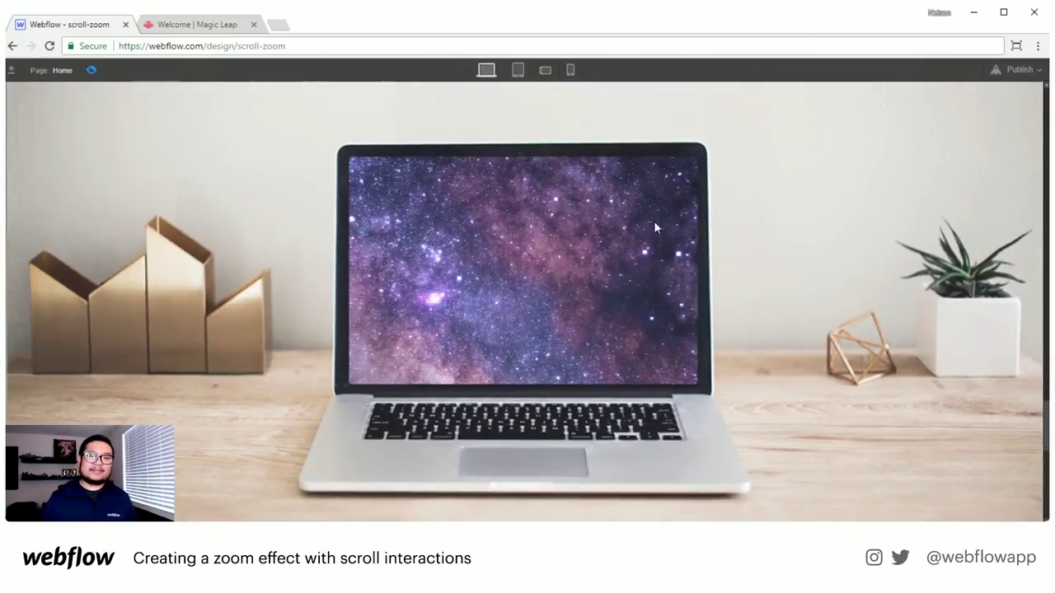
pyautogui.scroll(-5, 730, 210)
pyautogui.scroll(5, 726, 204)
pyautogui.scroll(-5, 725, 202)
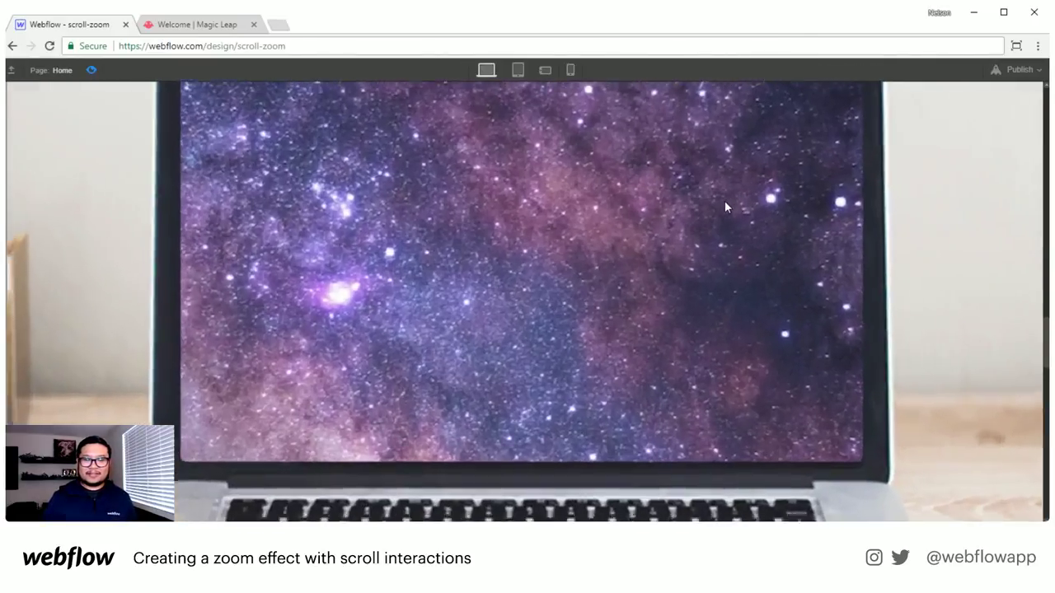
pyautogui.scroll(3, 725, 200)
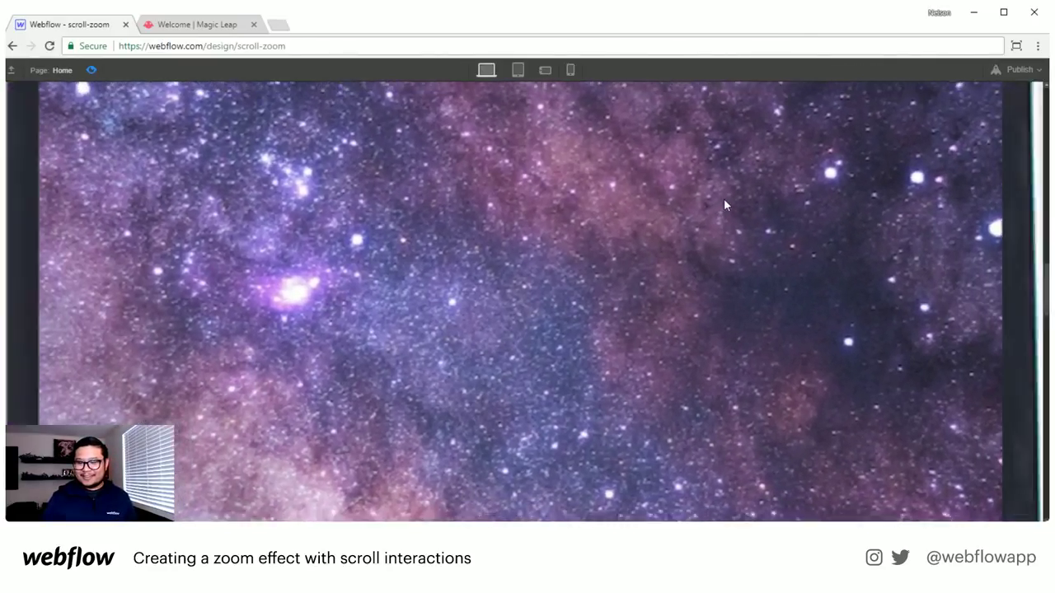
pyautogui.scroll(3, 719, 193)
pyautogui.scroll(-3, 718, 192)
pyautogui.scroll(3, 718, 192)
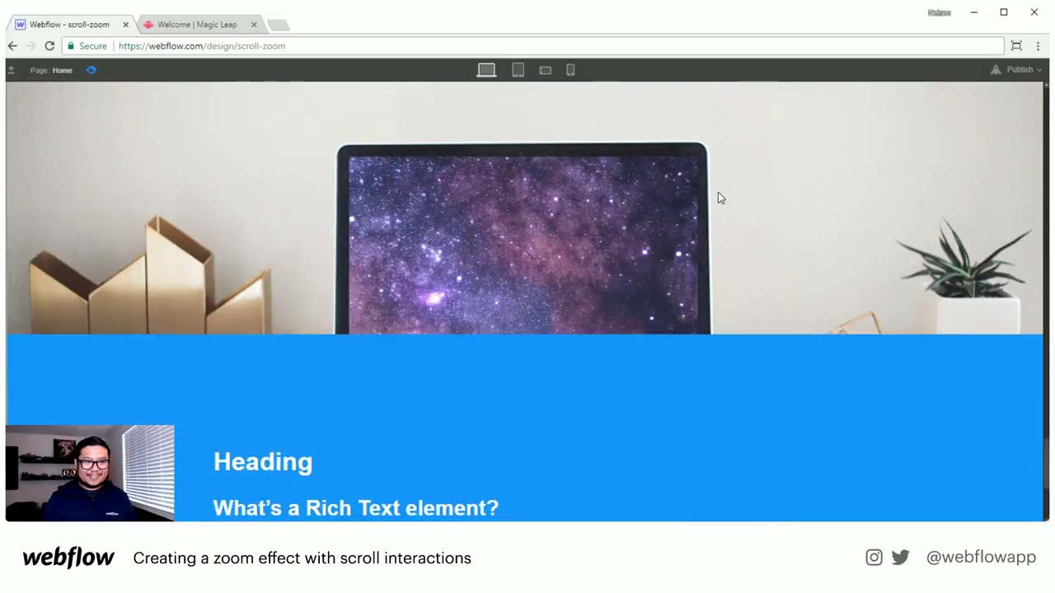
pyautogui.scroll(-3, 718, 192)
pyautogui.scroll(3, 718, 192)
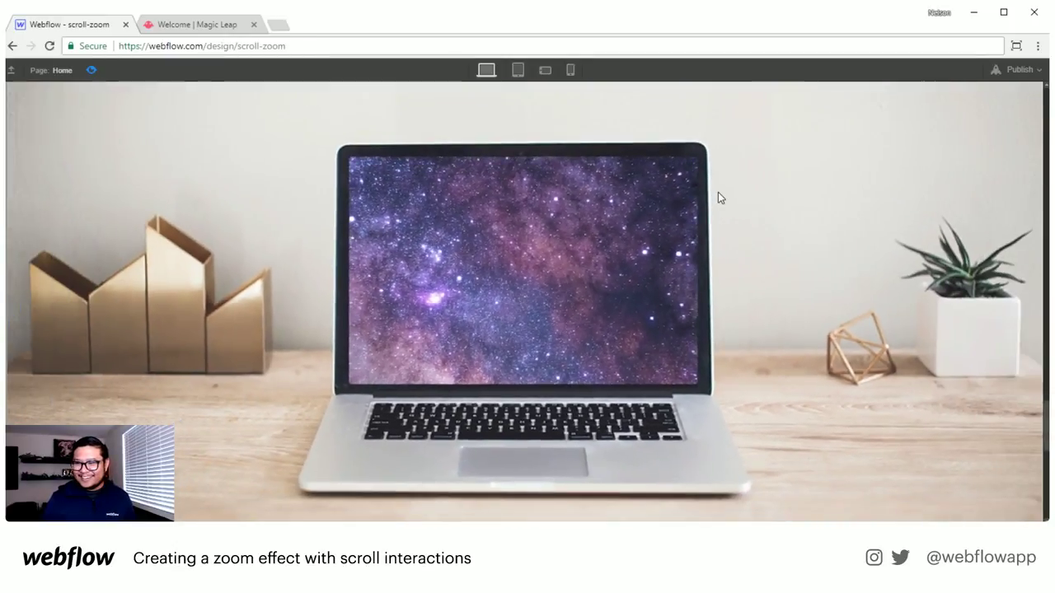
pyautogui.scroll(-1, 718, 192)
pyautogui.scroll(-3, 718, 192)
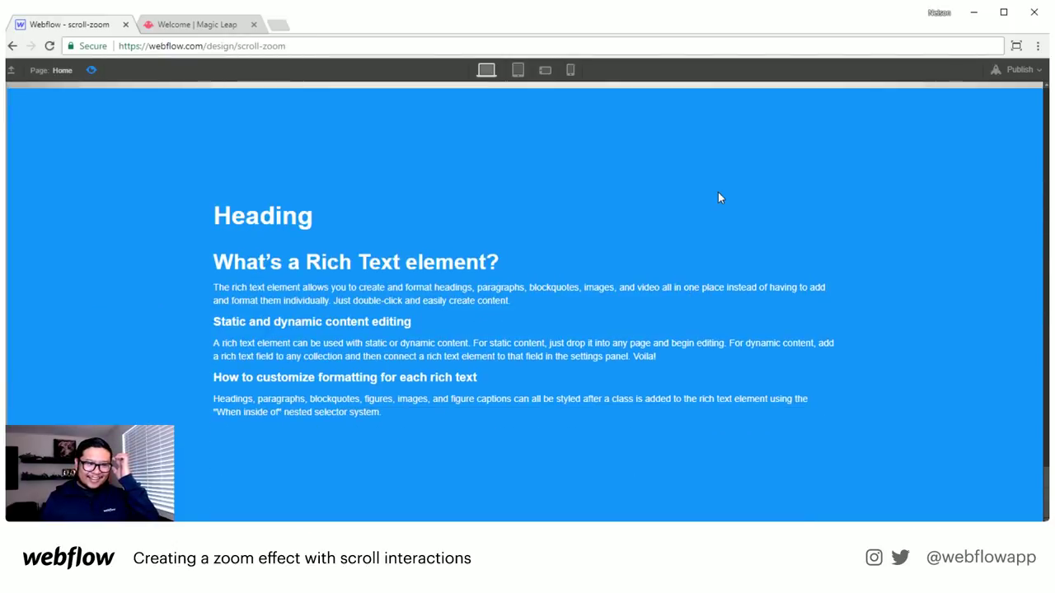
pyautogui.scroll(3, 718, 192)
pyautogui.scroll(-3, 718, 192)
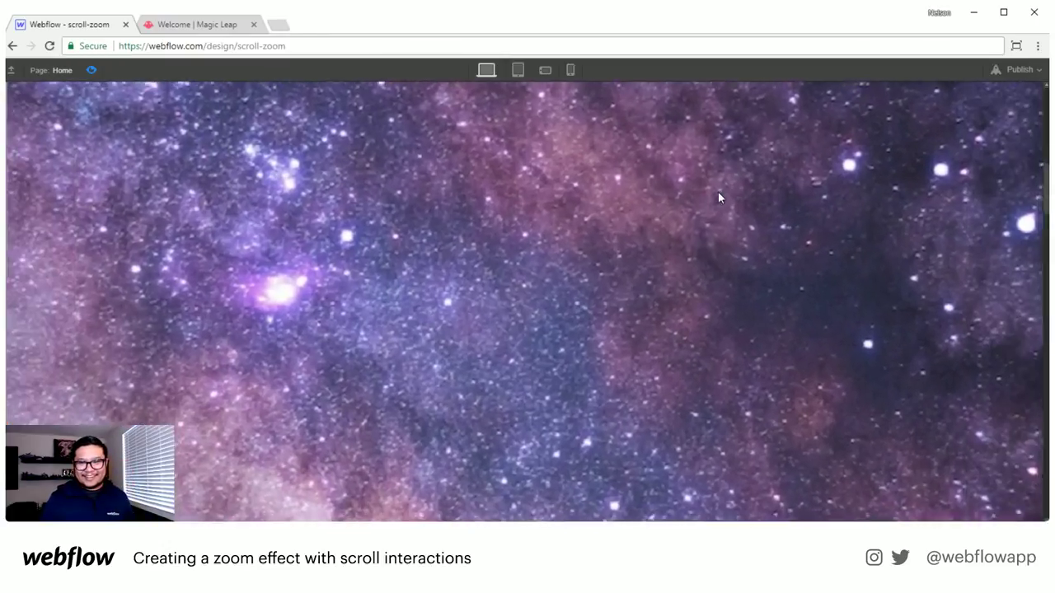
pyautogui.scroll(-3, 718, 191)
pyautogui.scroll(3, 718, 191)
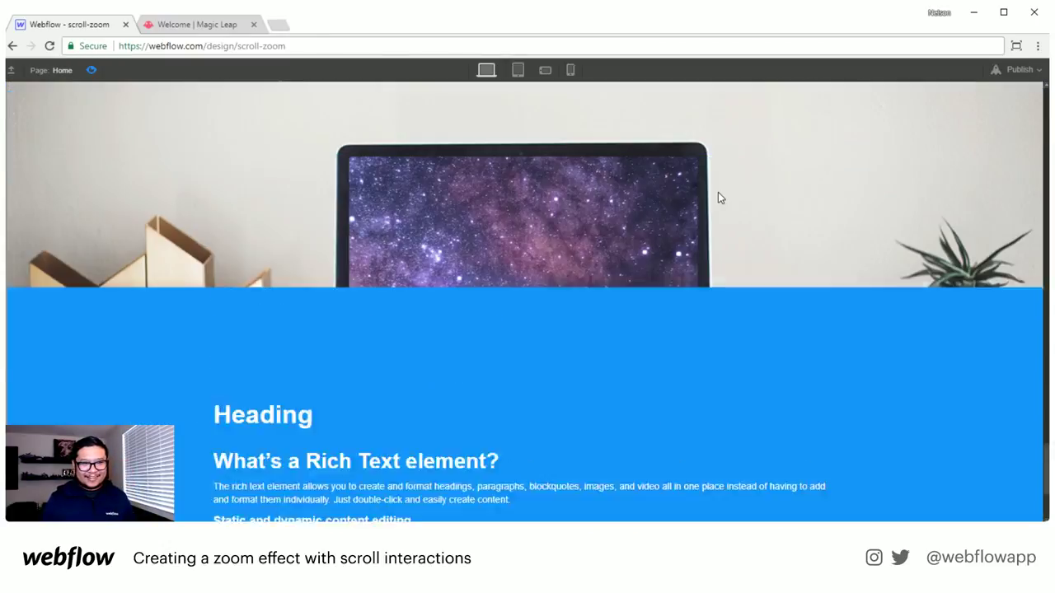
pyautogui.scroll(-5, 717, 191)
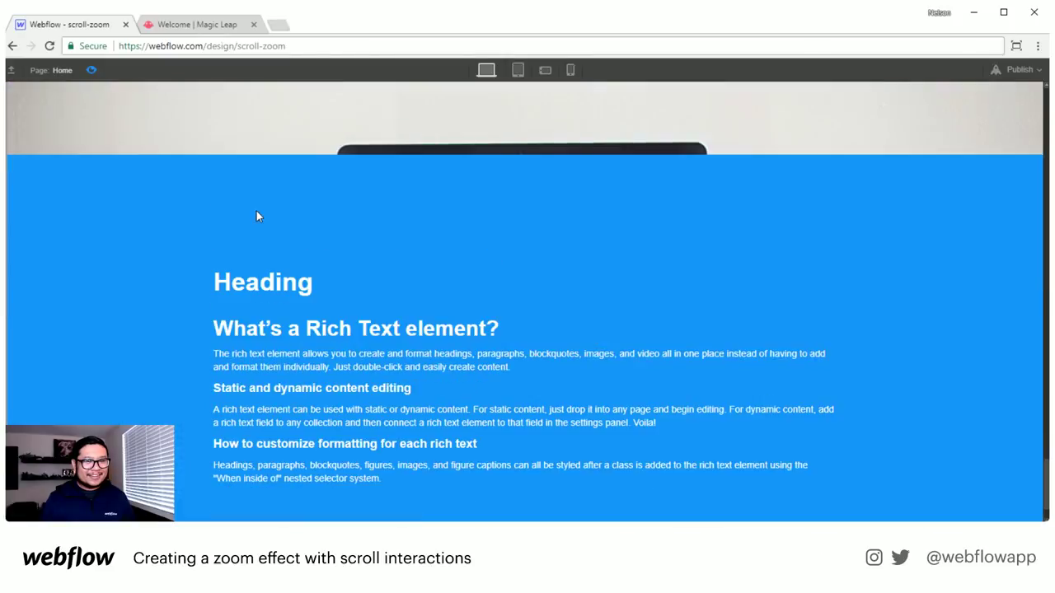
pyautogui.click(92, 72)
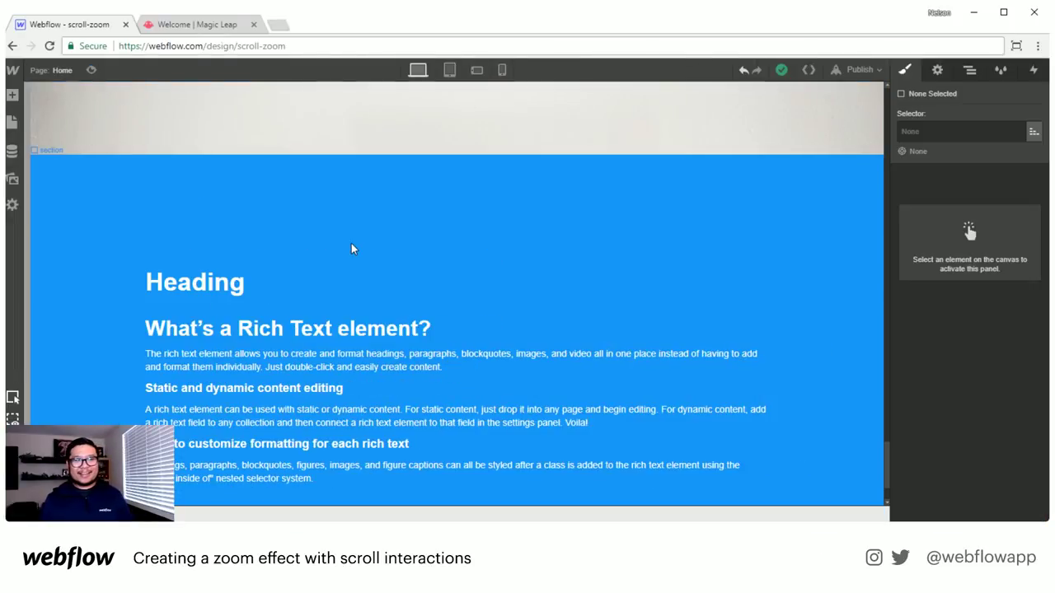
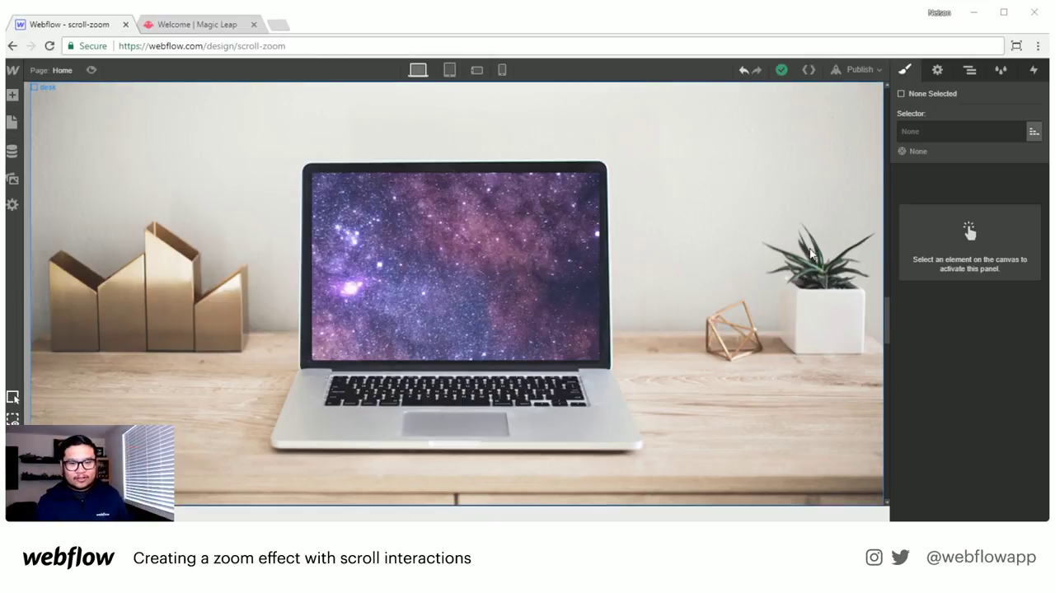
# - Preview the page and scroll down and back up to check the laptop screen's zoom in both directions
pyautogui.click(92, 70)
pyautogui.scroll(-5, 344, 256)
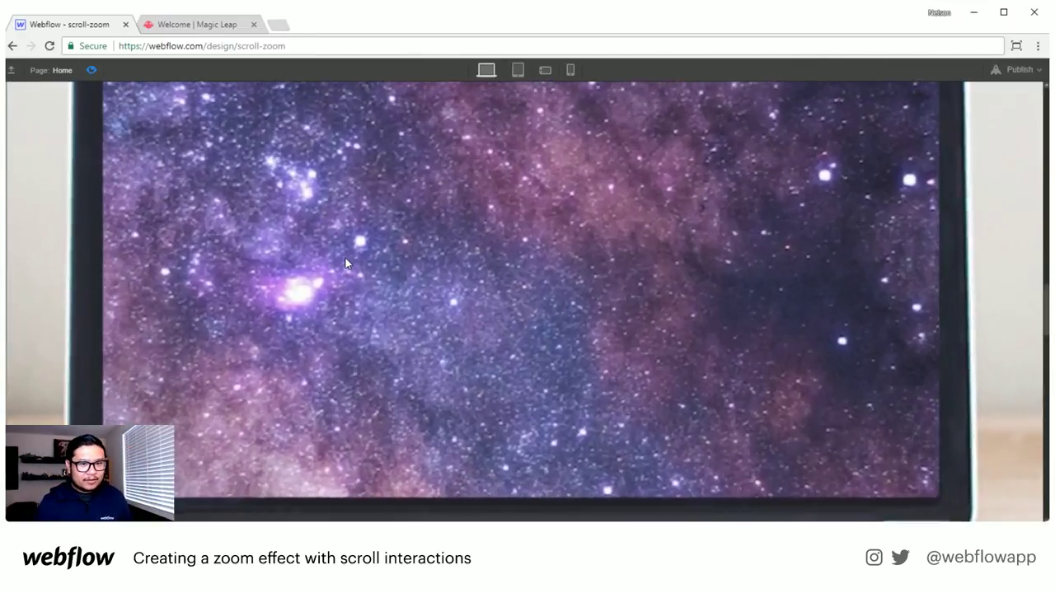
pyautogui.scroll(5, 341, 248)
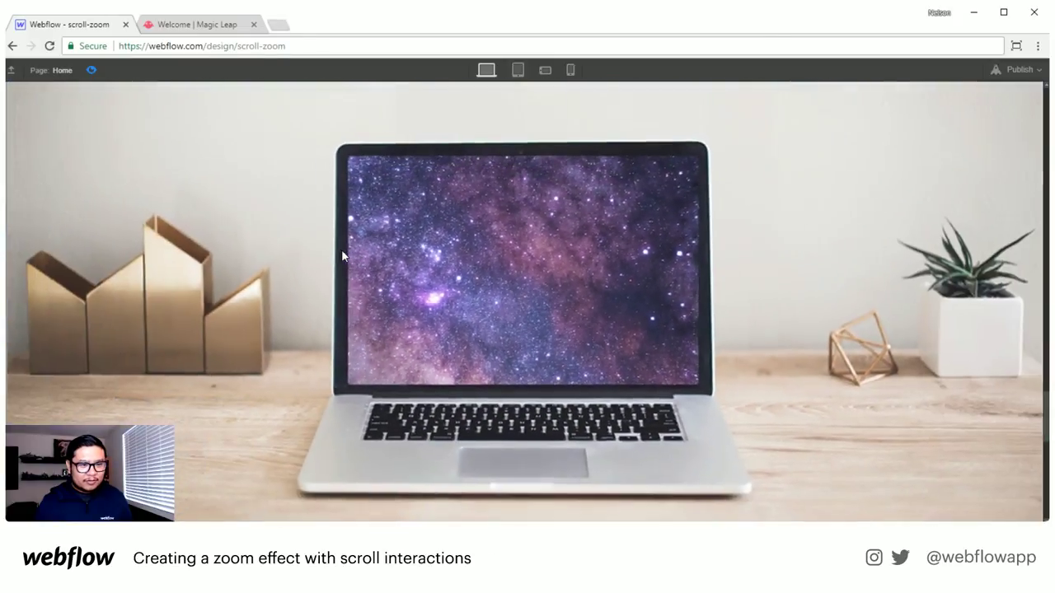
pyautogui.click(91, 70)
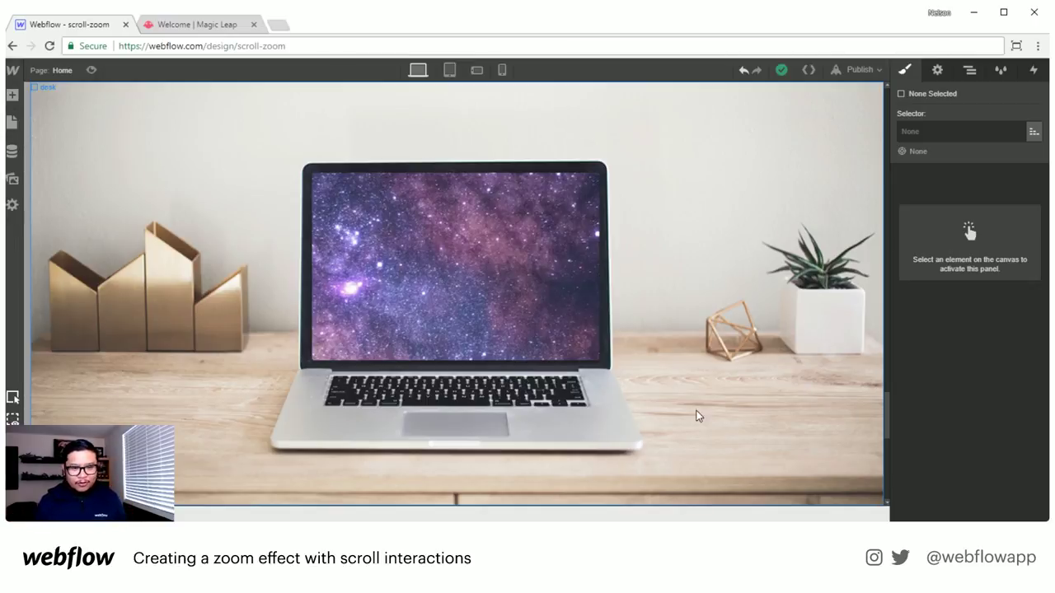
# - Switch to the Magic Leap site and scroll through its hero zoom as a reference for the effect
pyautogui.click(183, 25)
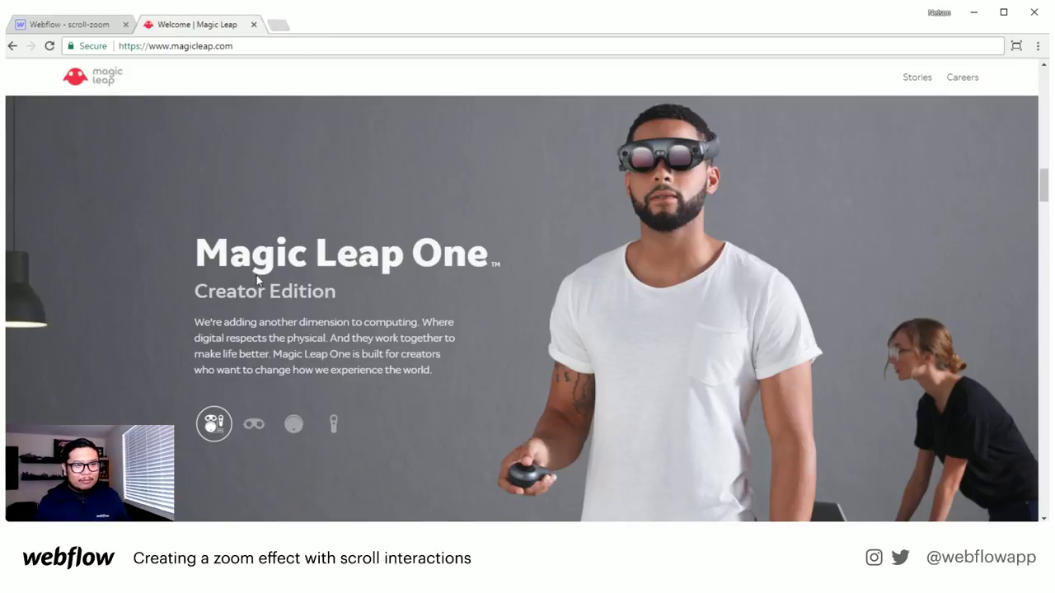
pyautogui.scroll(5, 249, 212)
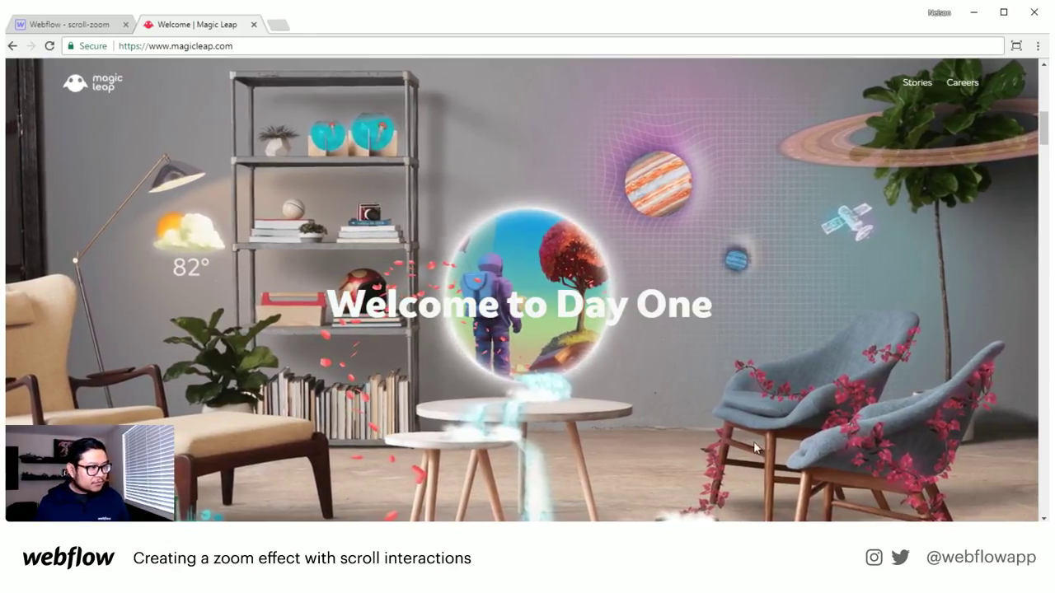
pyautogui.scroll(-3, 223, 417)
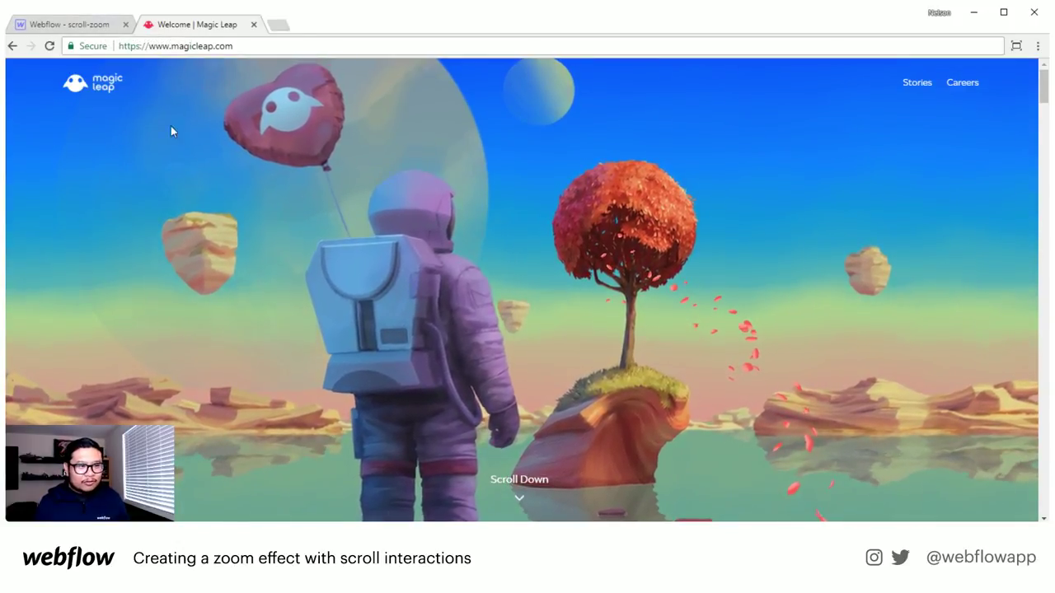
# - Return to the Webflow project and preview the space-to-desk zoom to compare it with the reference, then leave the preview
pyautogui.click(99, 26)
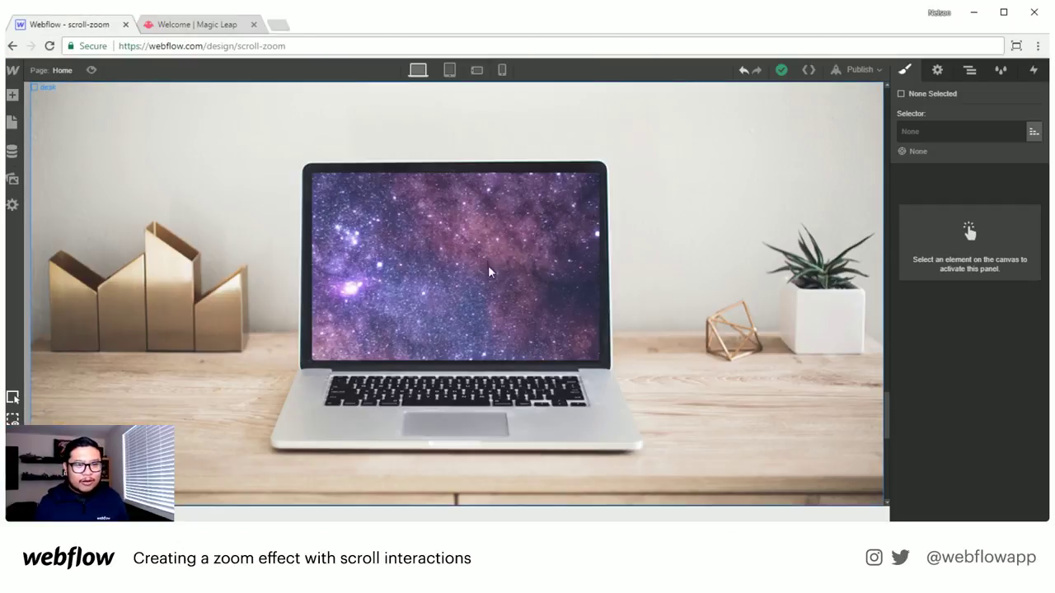
pyautogui.click(420, 284)
pyautogui.click(91, 70)
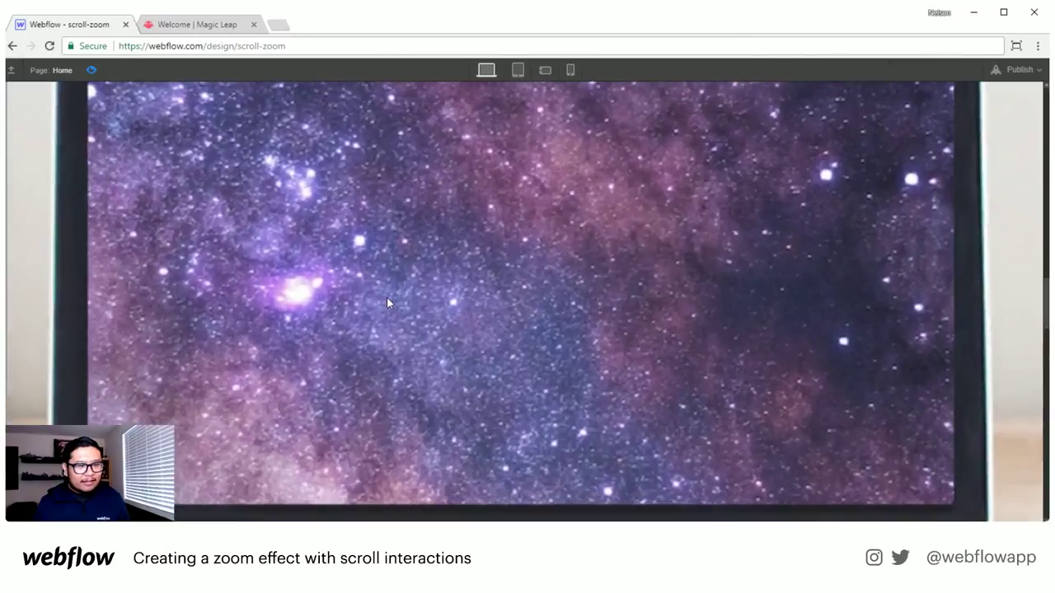
pyautogui.scroll(-3, 386, 296)
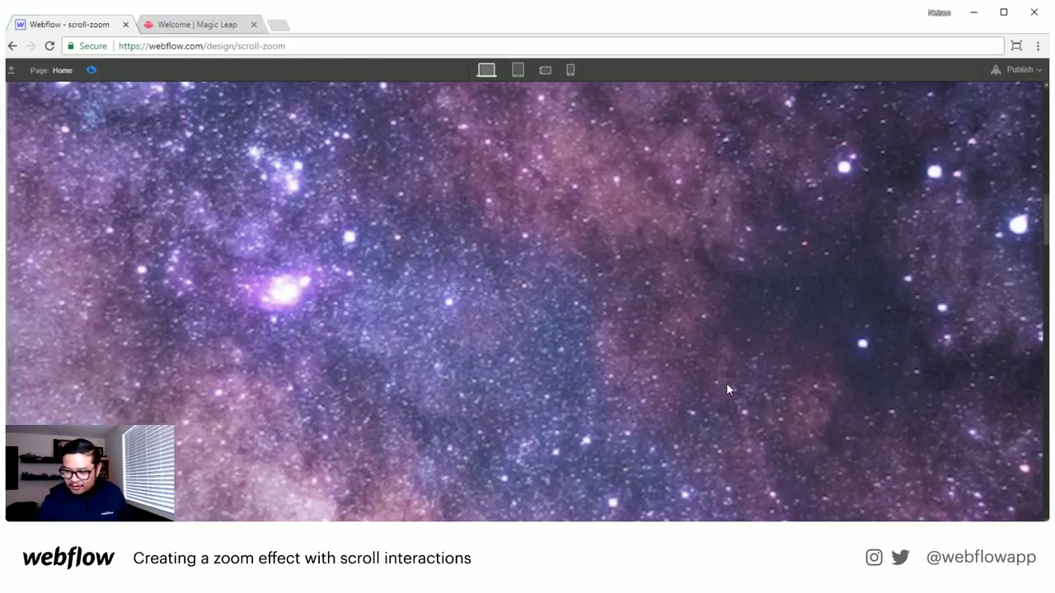
pyautogui.click(92, 70)
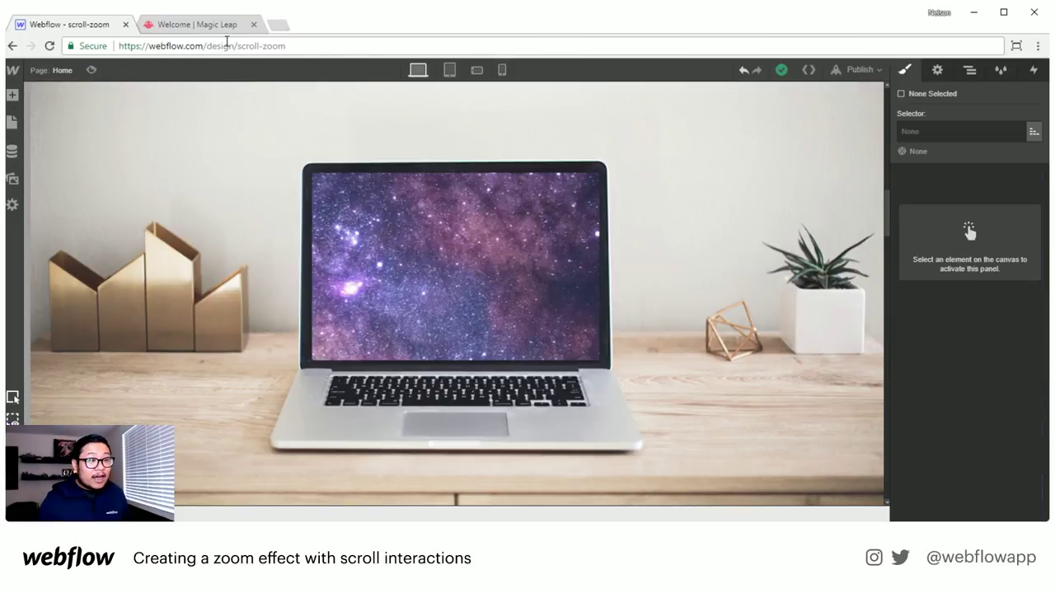
# - Switch to the Magic Leap site and emulate it as an iPhone 8 using the developer tools' device mode
pyautogui.click(216, 25)
pyautogui.rightClick(899, 129)
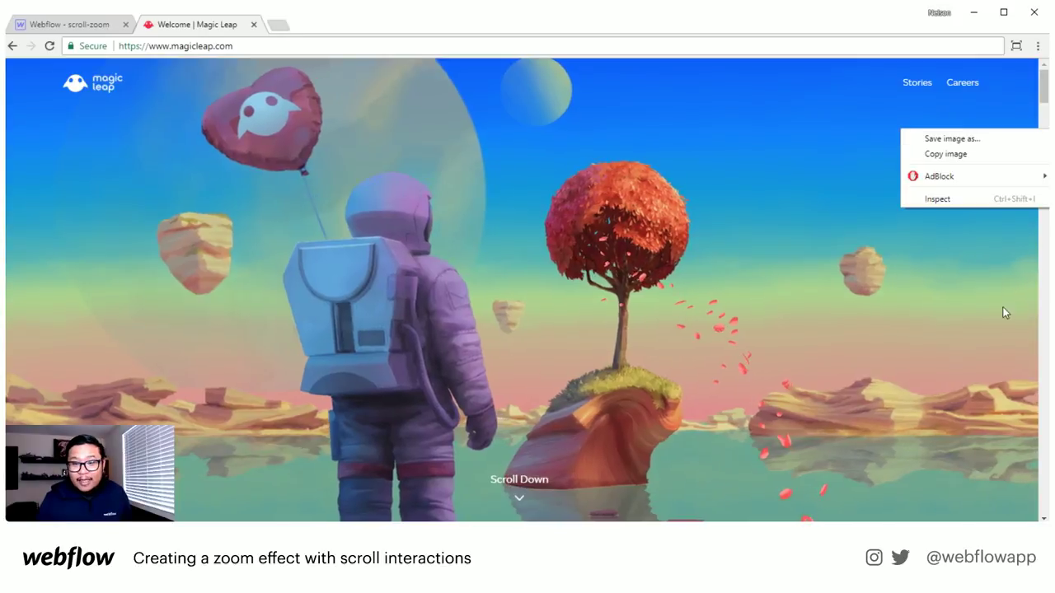
pyautogui.click(999, 199)
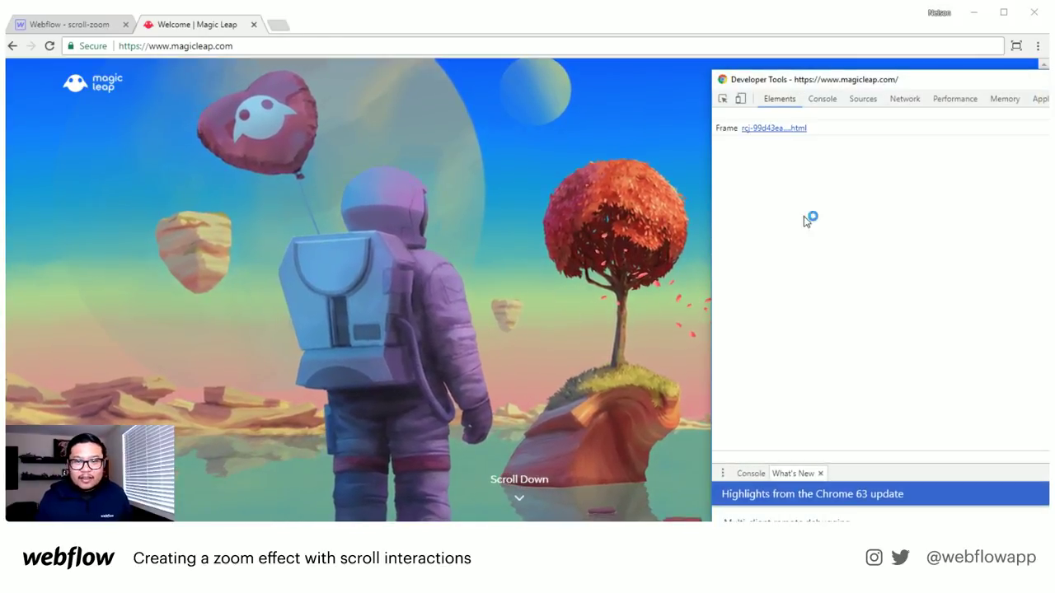
pyautogui.moveTo(902, 81); pyautogui.dragTo(1051, 140)
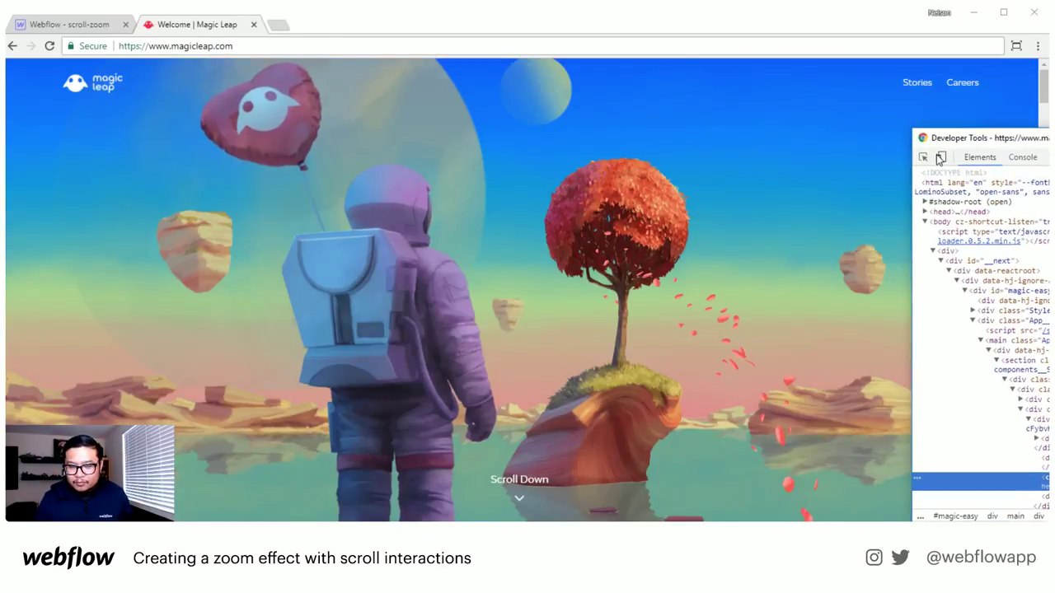
pyautogui.click(940, 156)
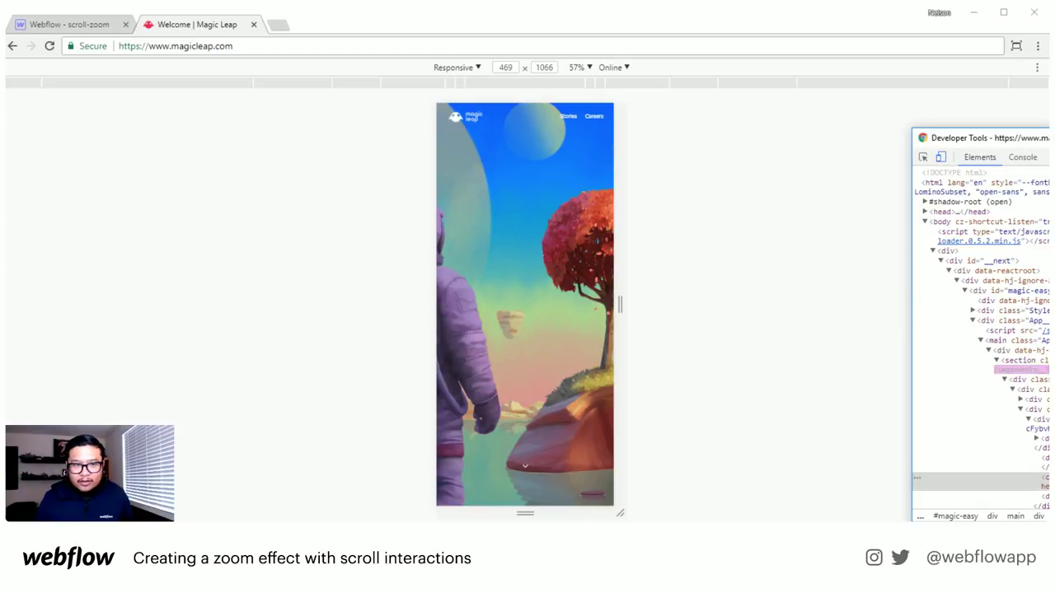
pyautogui.click(473, 68)
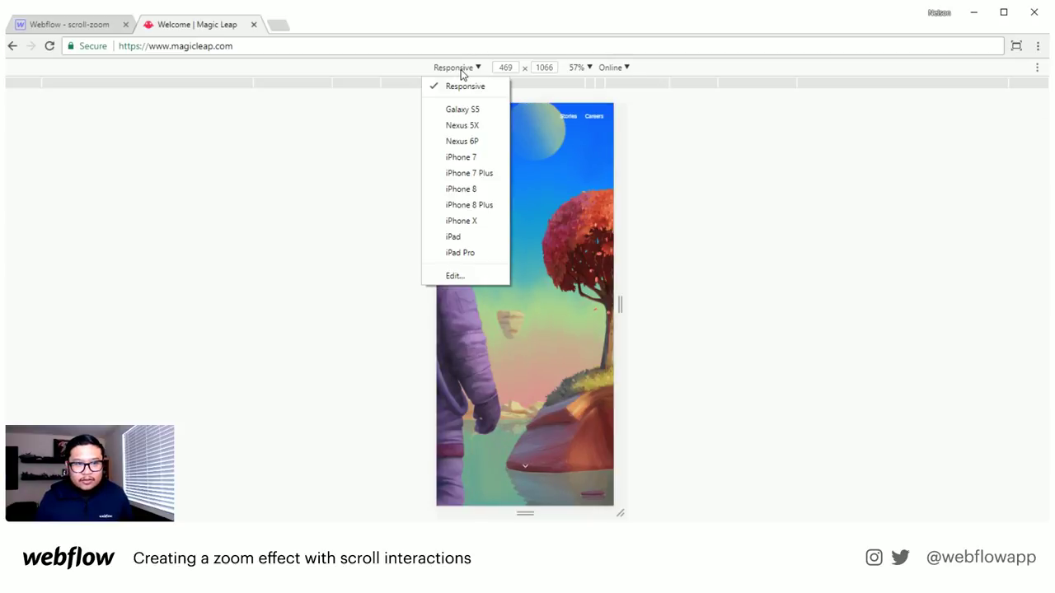
pyautogui.click(488, 188)
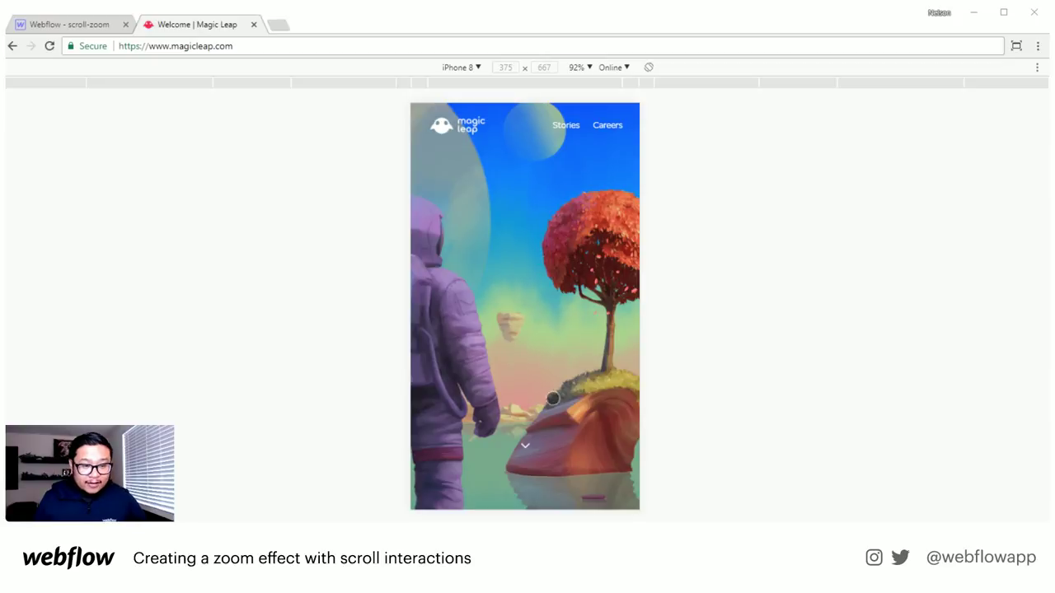
# - Examine how the Magic Leap hero's zoom effect responds to scrolling down and back up at phone size
pyautogui.scroll(-3, 562, 294)
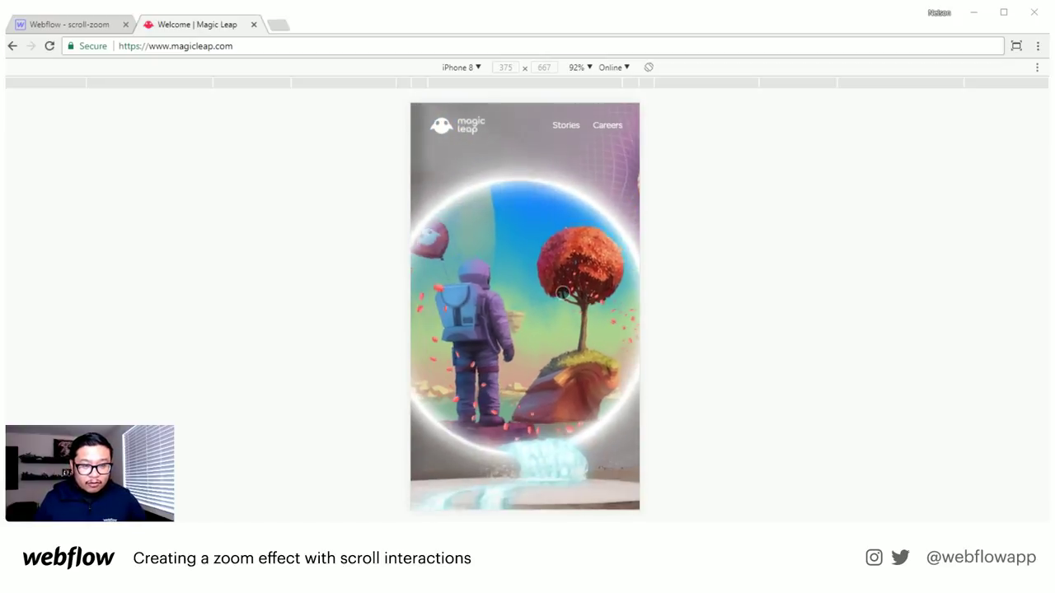
pyautogui.scroll(-5, 562, 294)
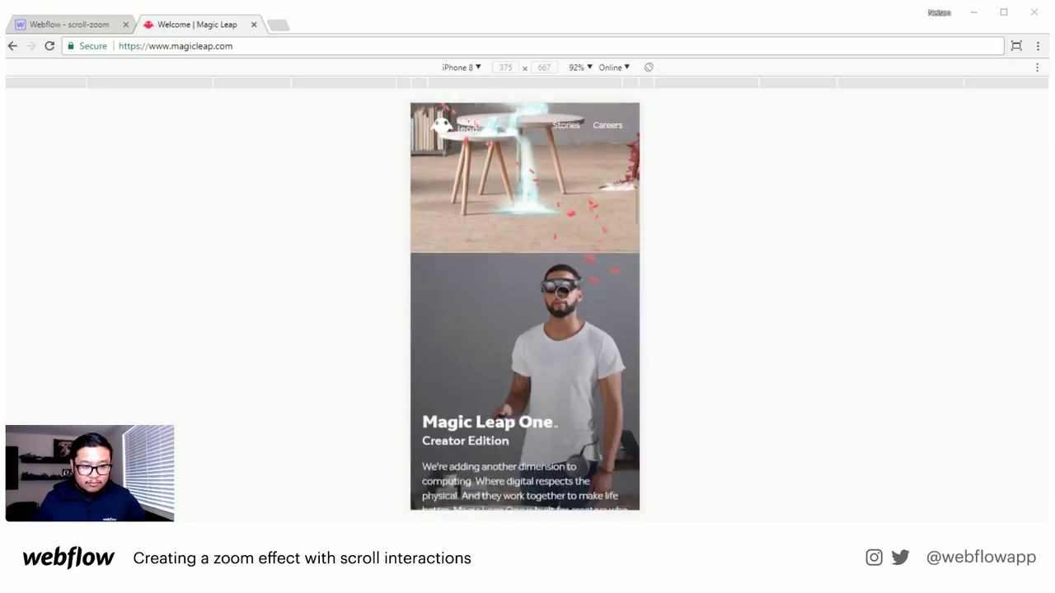
pyautogui.scroll(8, 562, 293)
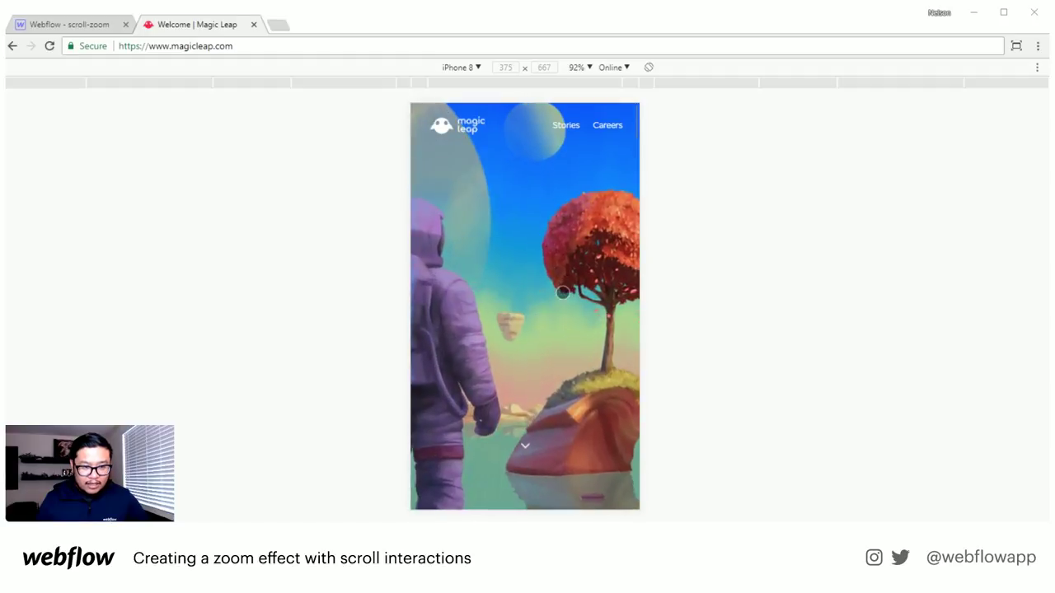
pyautogui.scroll(-8, 562, 293)
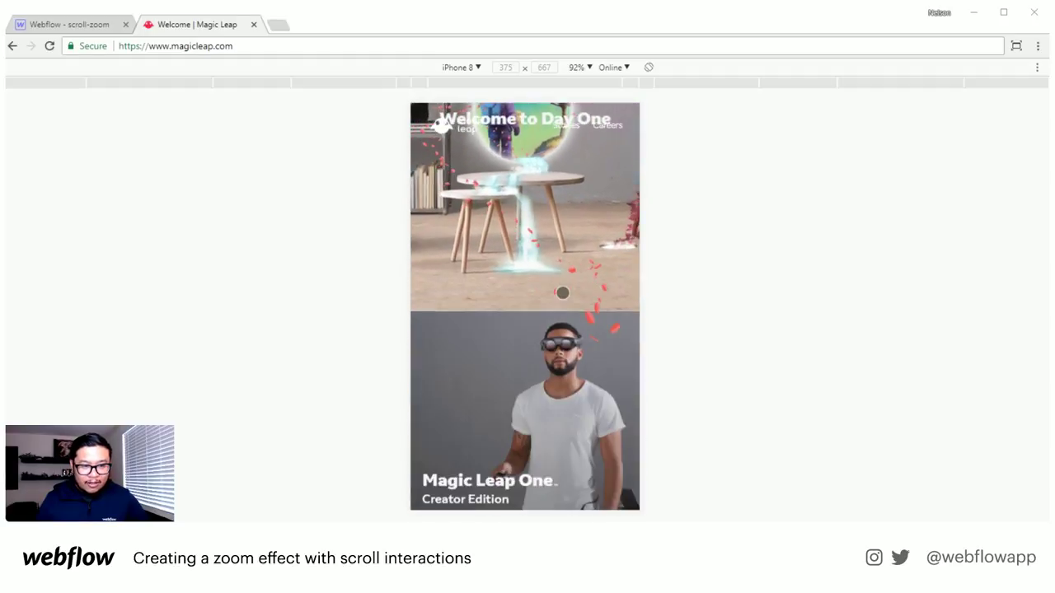
pyautogui.scroll(-2, 562, 293)
pyautogui.scroll(8, 562, 293)
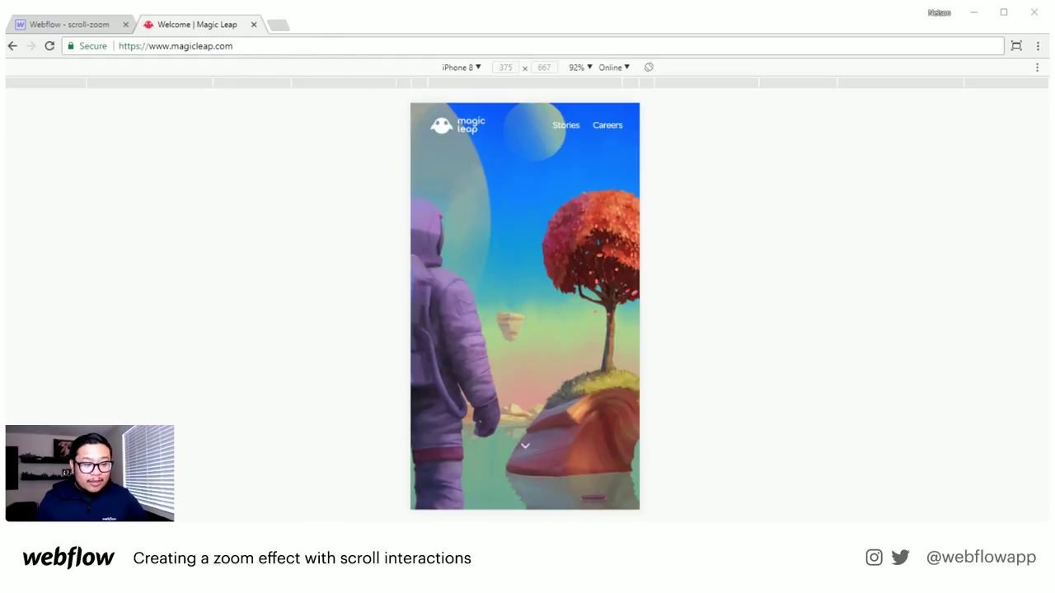
pyautogui.click(1016, 45)
# - Return to the Webflow scroll-zoom project and preview its zoom effect at the Phone Landscape size
pyautogui.click(79, 24)
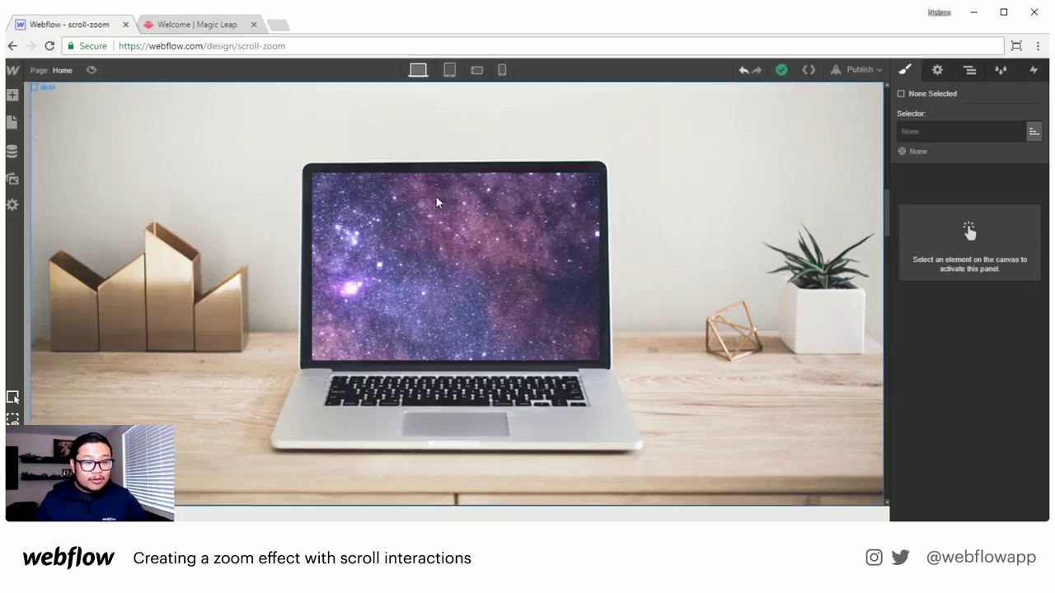
pyautogui.click(504, 71)
pyautogui.click(476, 70)
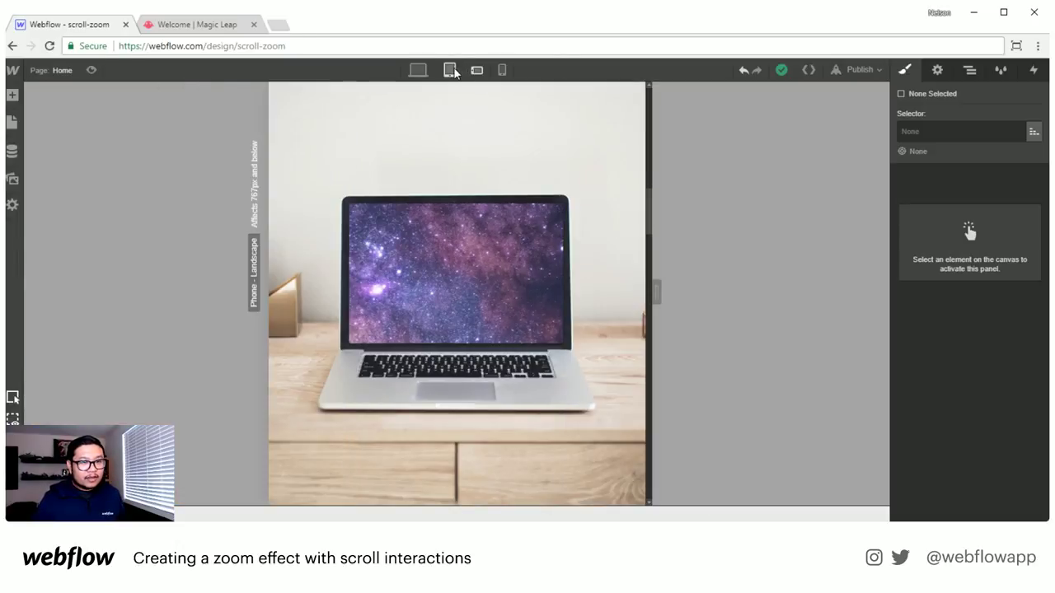
pyautogui.click(91, 70)
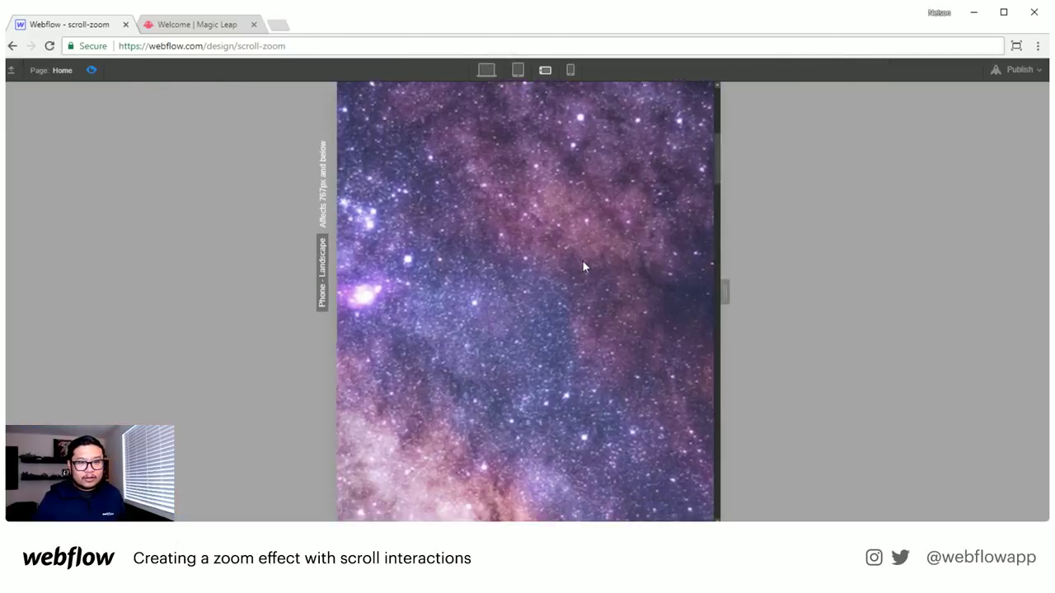
pyautogui.scroll(-5, 582, 262)
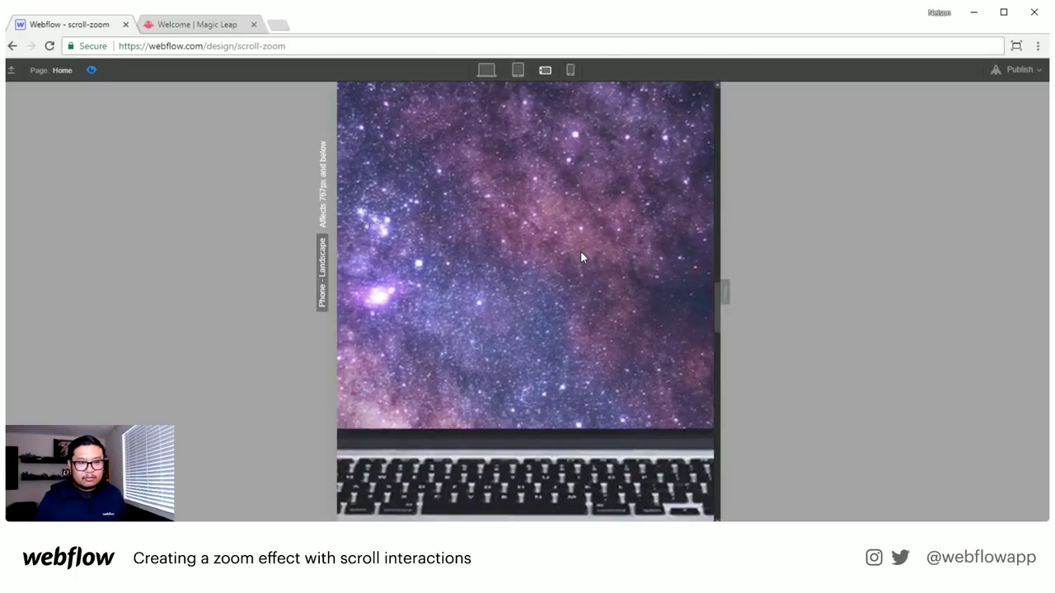
pyautogui.scroll(-5, 580, 258)
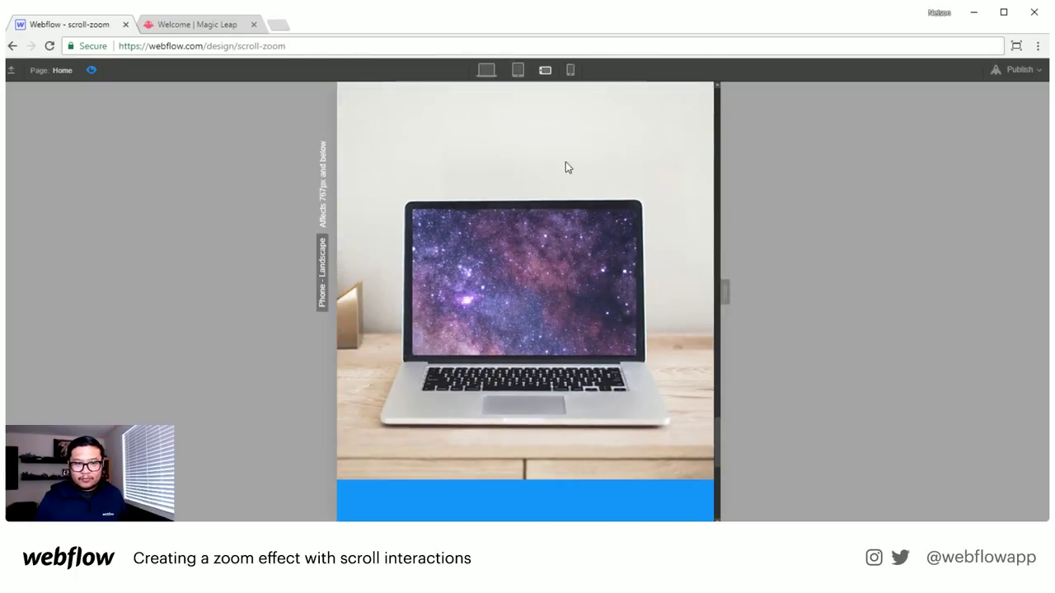
# - Preview the scroll-zoom page at the Phone Portrait size and check how the space image scales against the laptop screen
pyautogui.click(571, 70)
pyautogui.scroll(10, 578, 270)
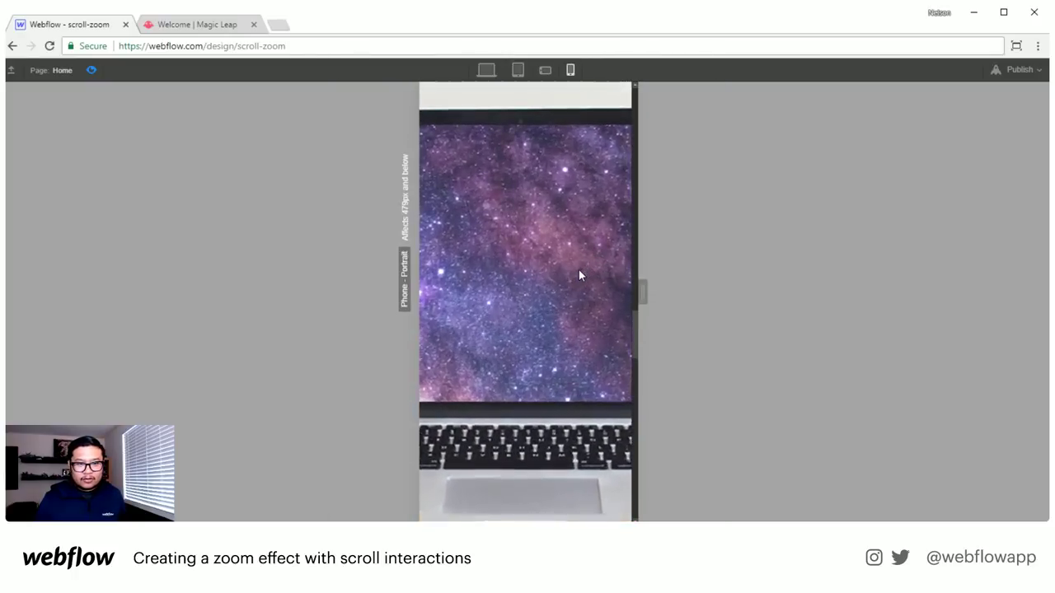
pyautogui.scroll(-10, 579, 274)
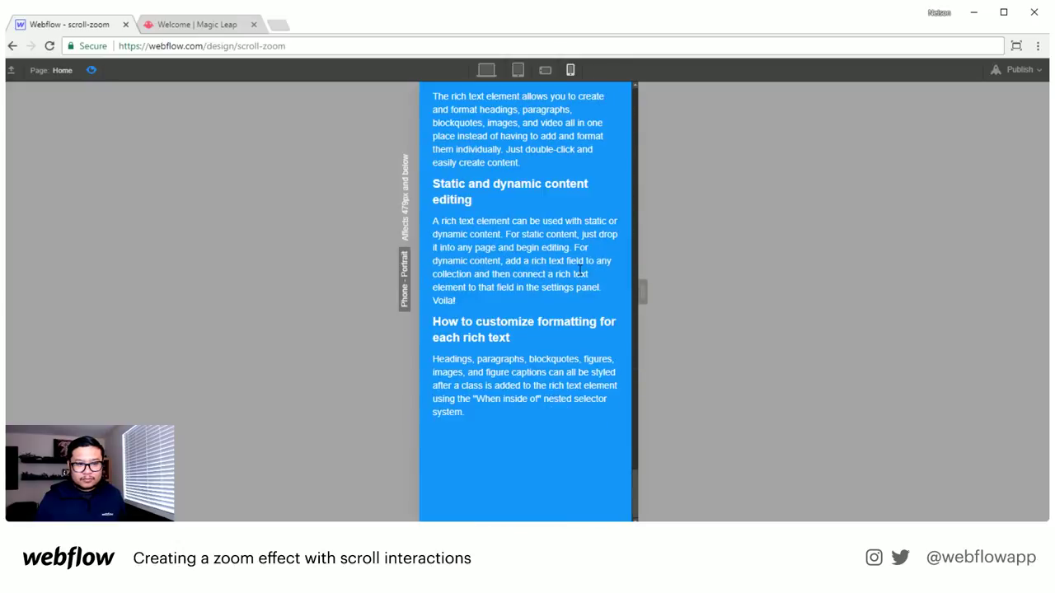
pyautogui.scroll(8, 579, 272)
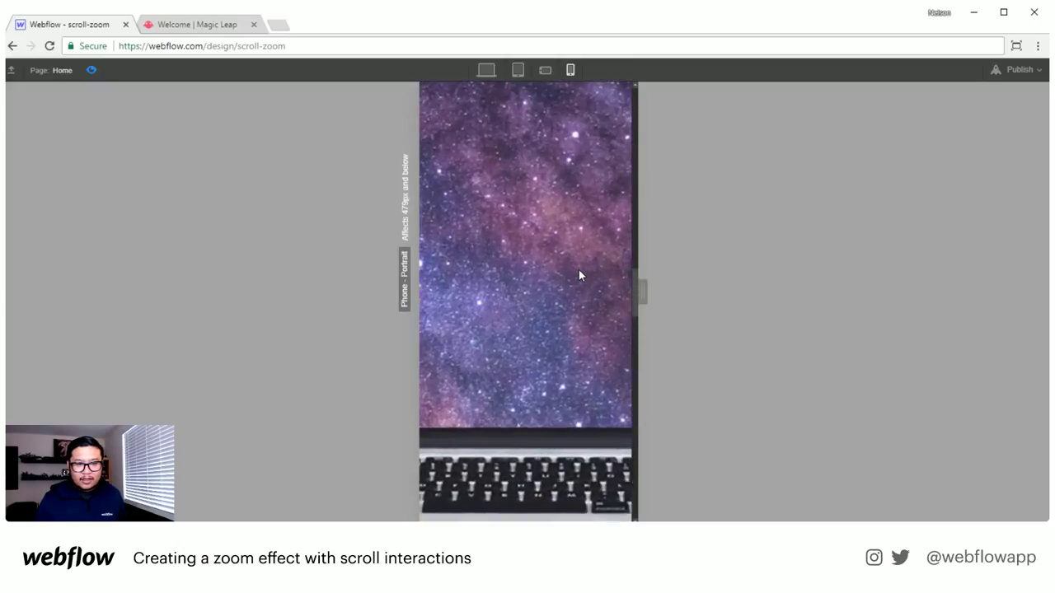
pyautogui.scroll(-6, 579, 270)
pyautogui.scroll(4, 579, 270)
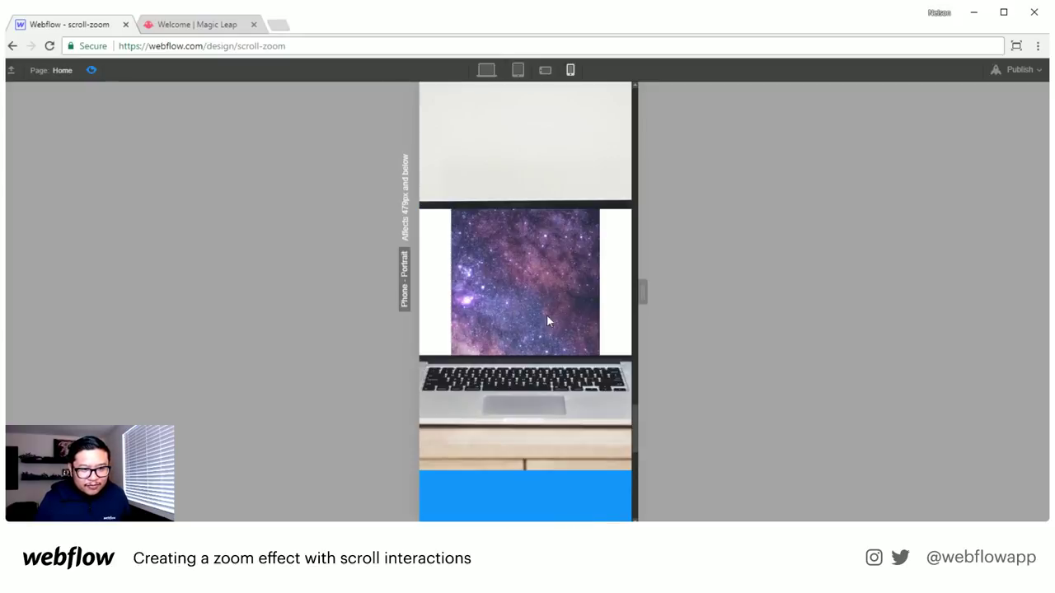
pyautogui.scroll(4, 546, 305)
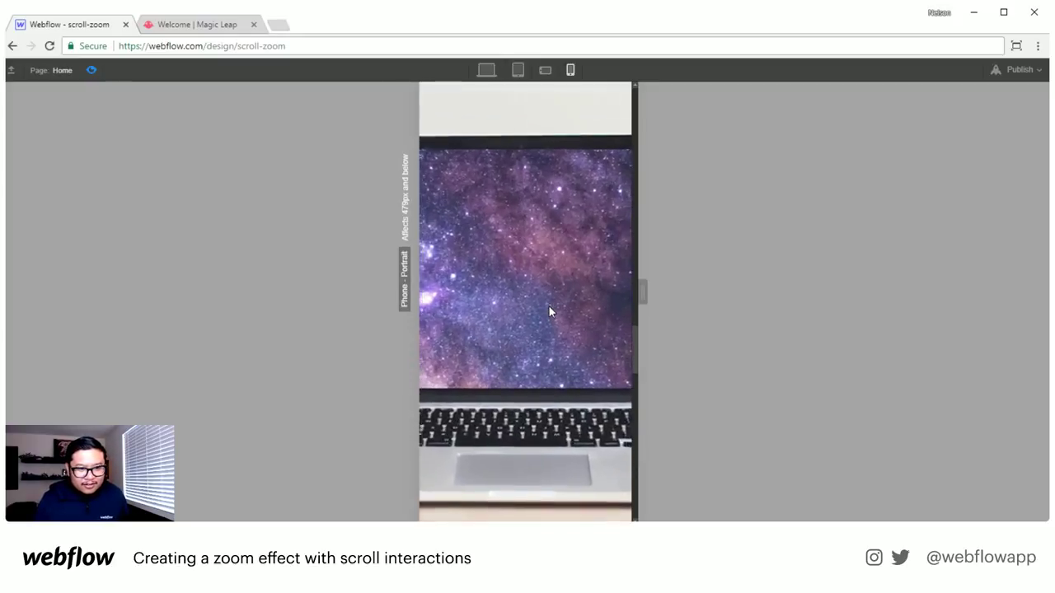
pyautogui.scroll(2, 549, 311)
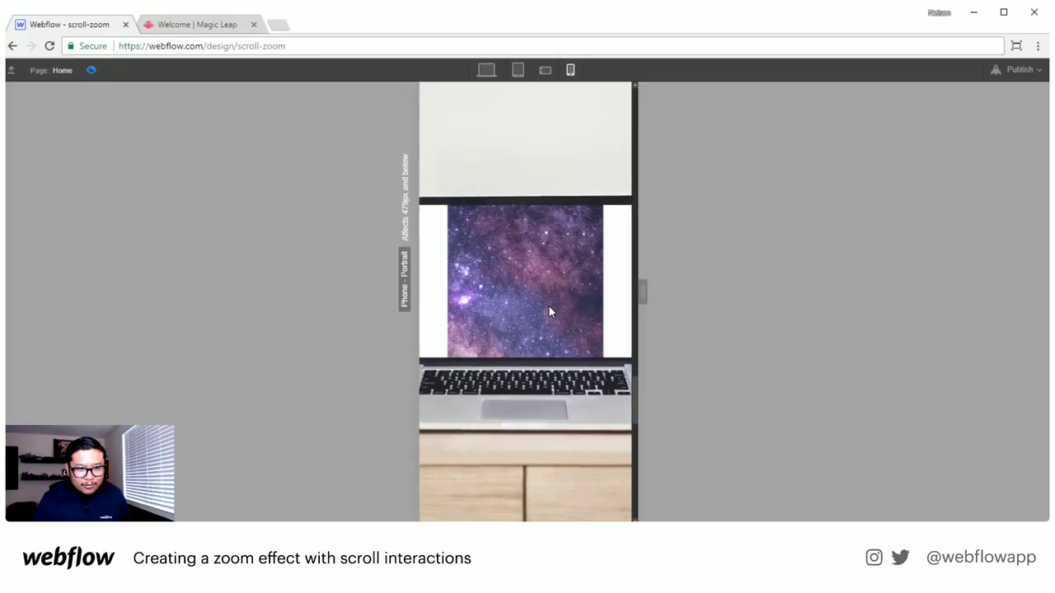
# - Leave the preview in the desktop view and open the hero element's While Scrolling in View interaction settings
pyautogui.click(486, 70)
pyautogui.click(90, 70)
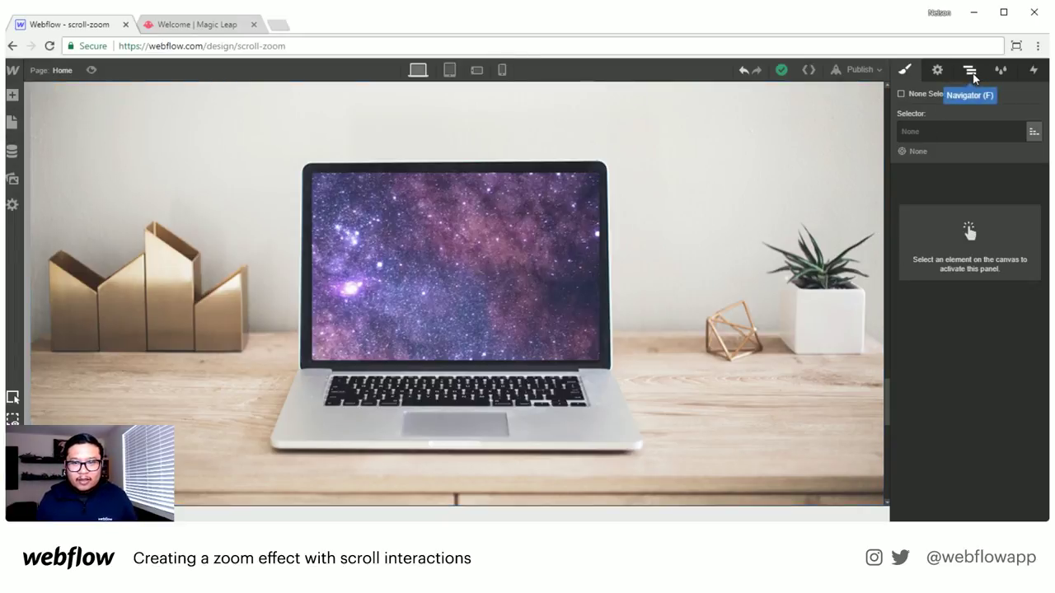
pyautogui.click(1036, 73)
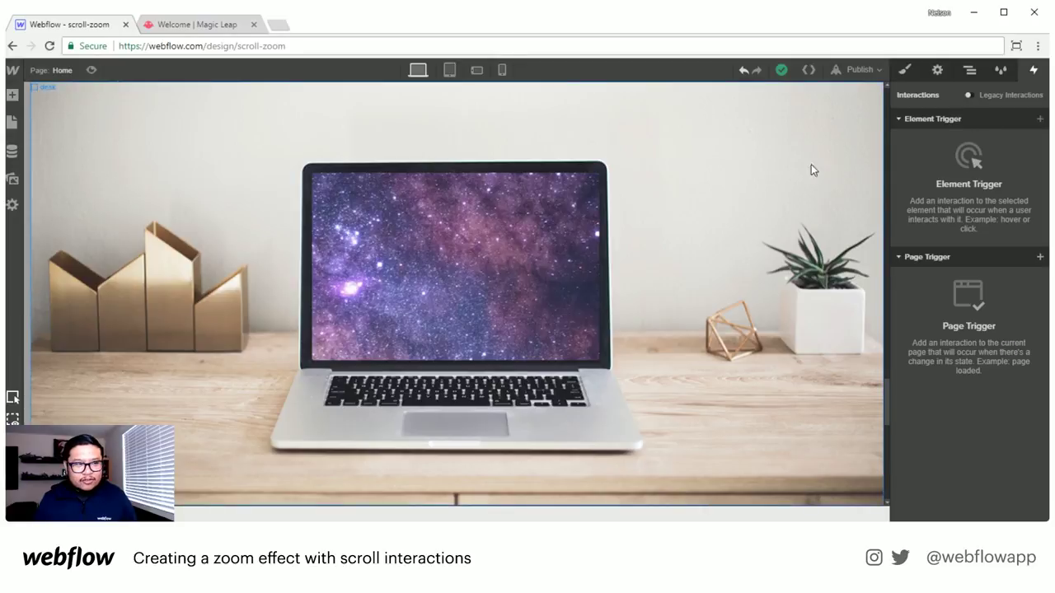
pyautogui.press('f')
pyautogui.click(986, 130)
pyautogui.press('h')
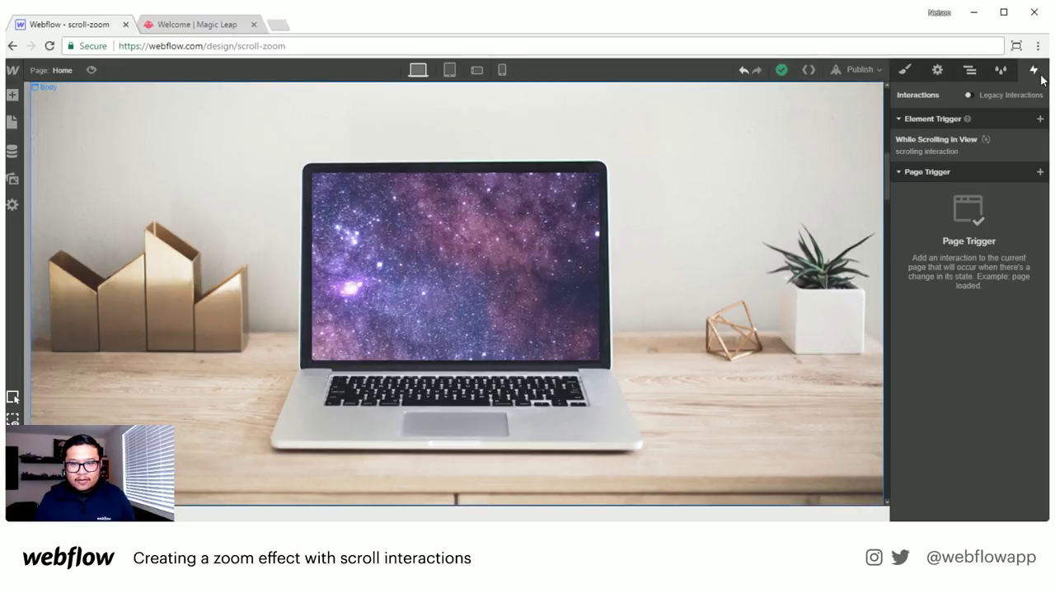
pyautogui.click(952, 145)
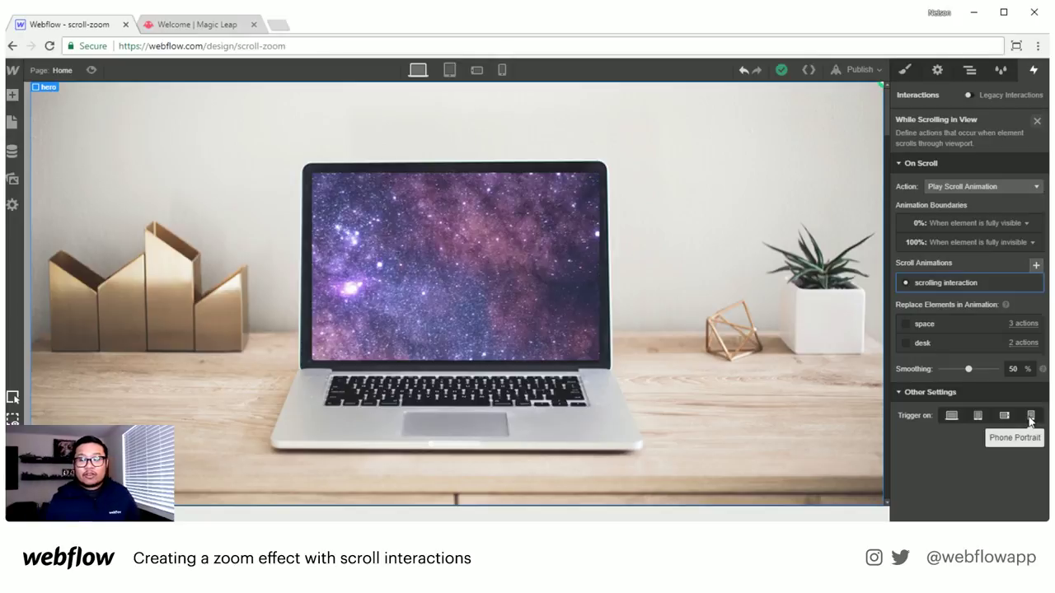
# - Preview the scrolling interaction at Phone Landscape and Phone Portrait sizes, and exit the preview
pyautogui.click(476, 70)
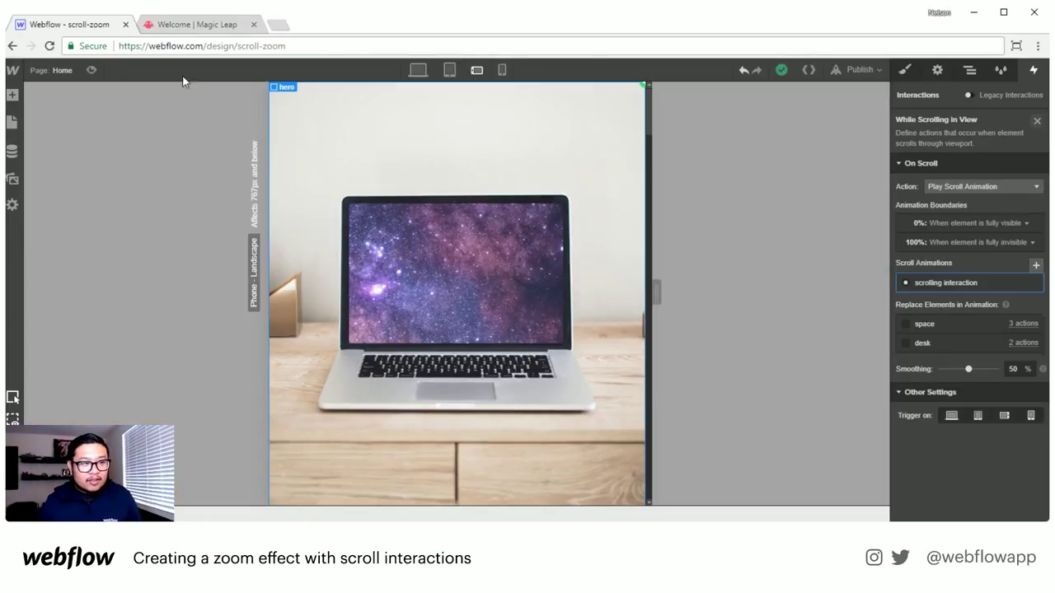
pyautogui.click(91, 70)
pyautogui.scroll(-5, 425, 220)
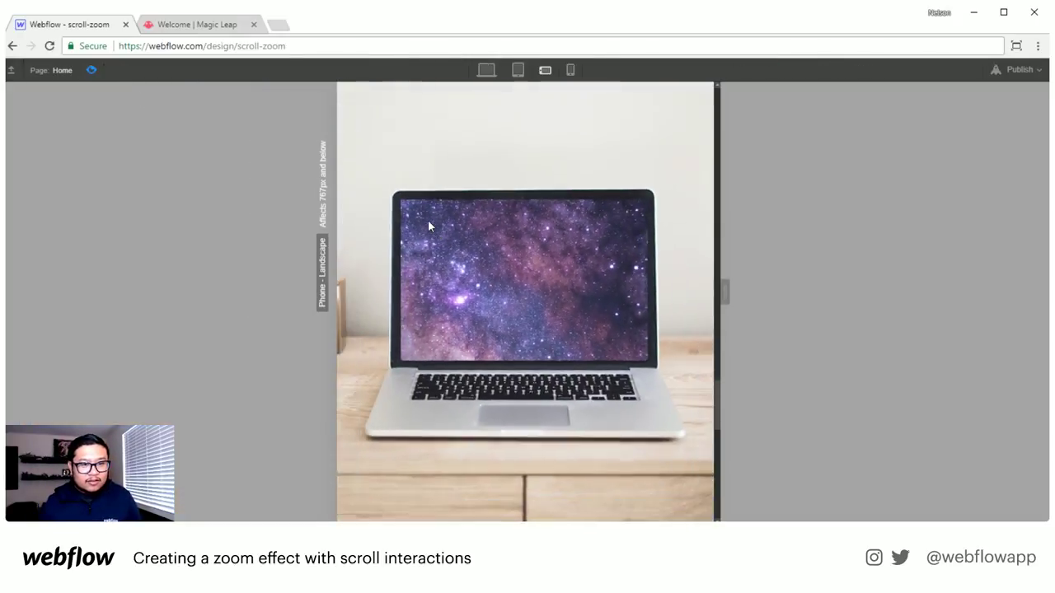
pyautogui.click(569, 70)
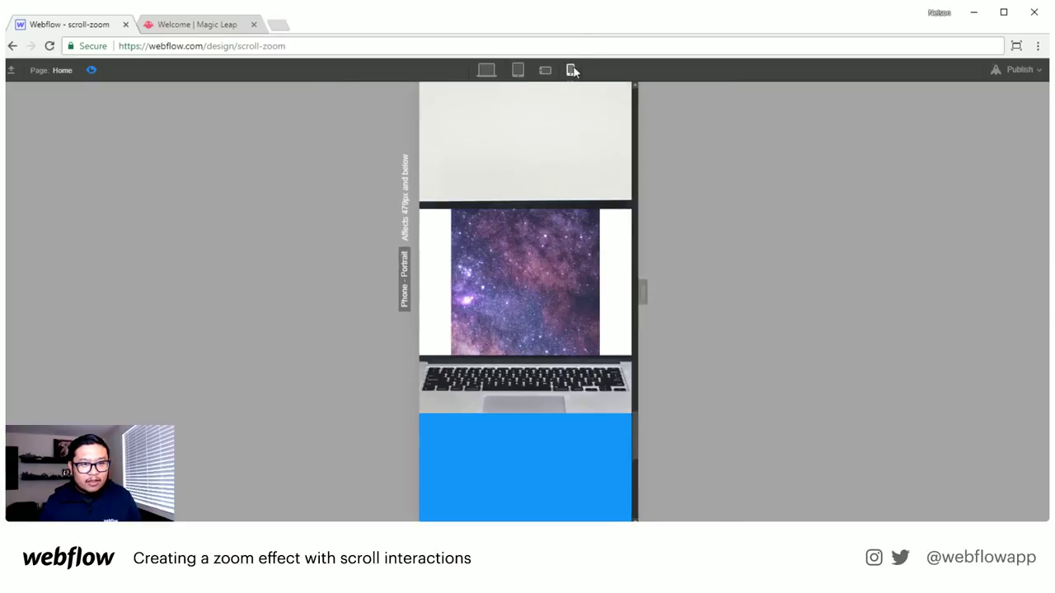
pyautogui.scroll(-5, 534, 247)
pyautogui.scroll(5, 532, 251)
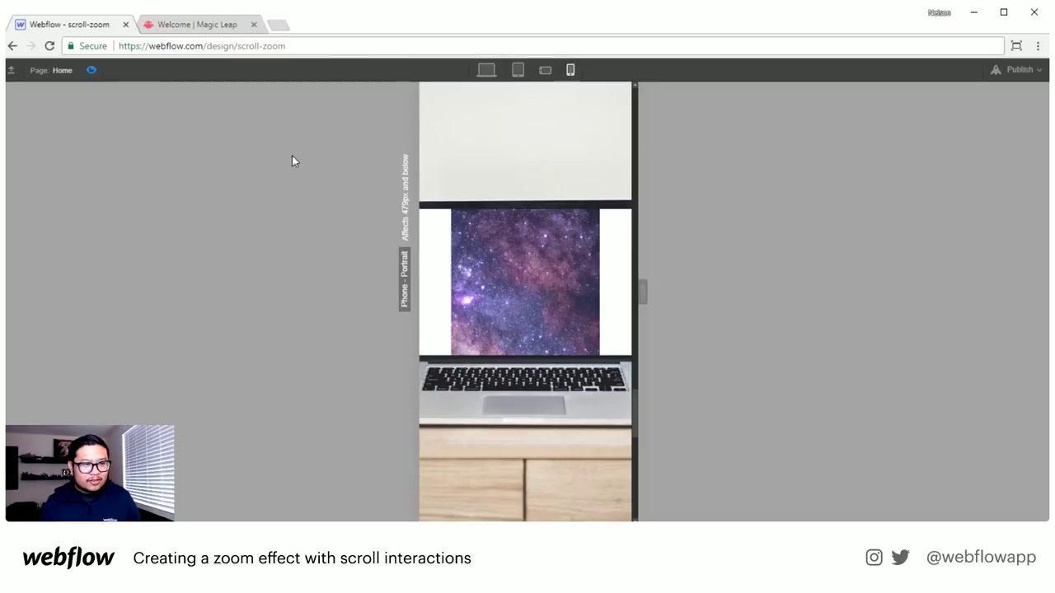
pyautogui.click(92, 70)
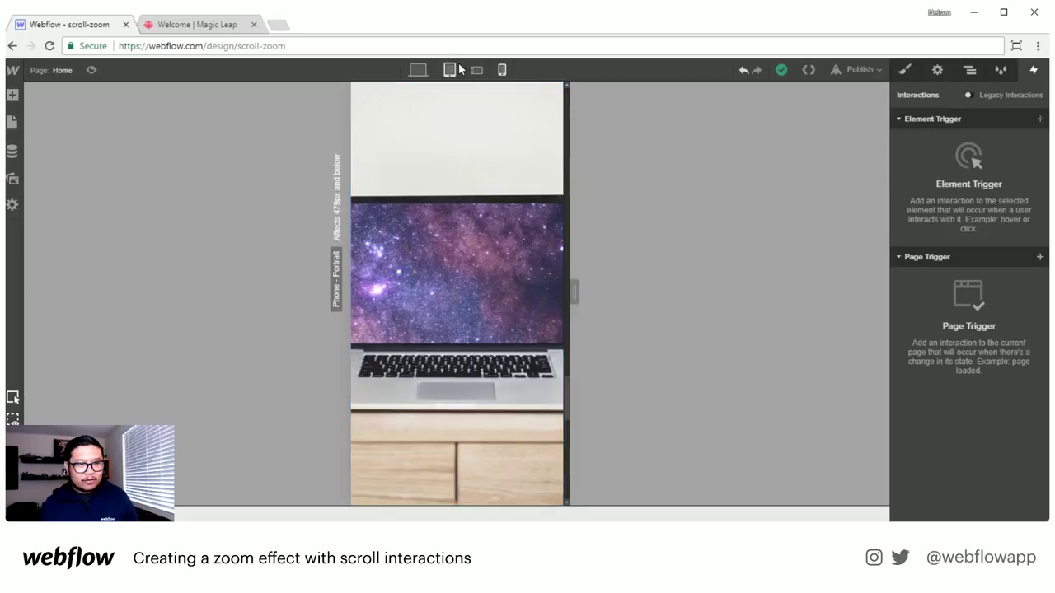
# - In the desktop view, turn off the Phone Portrait trigger for the hero element's While Scrolling in View interaction
pyautogui.click(418, 70)
pyautogui.click(969, 70)
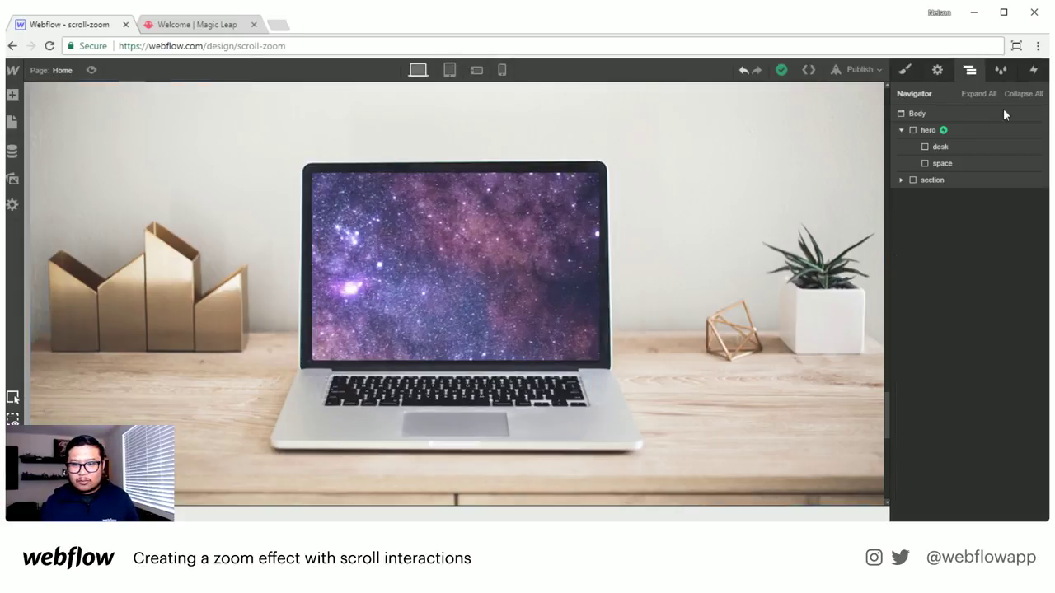
pyautogui.click(963, 129)
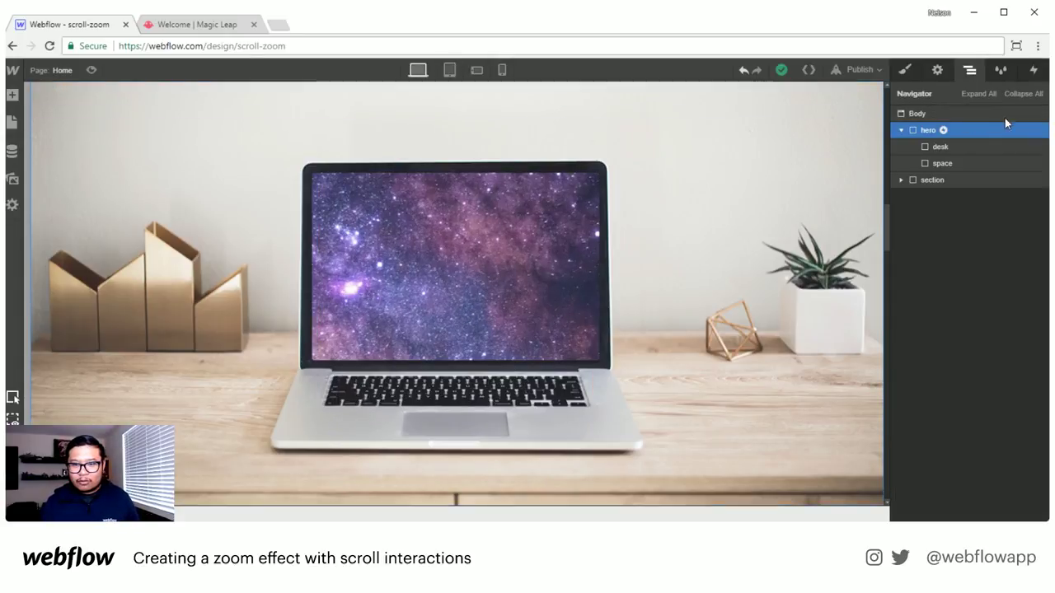
pyautogui.click(1033, 70)
pyautogui.click(967, 141)
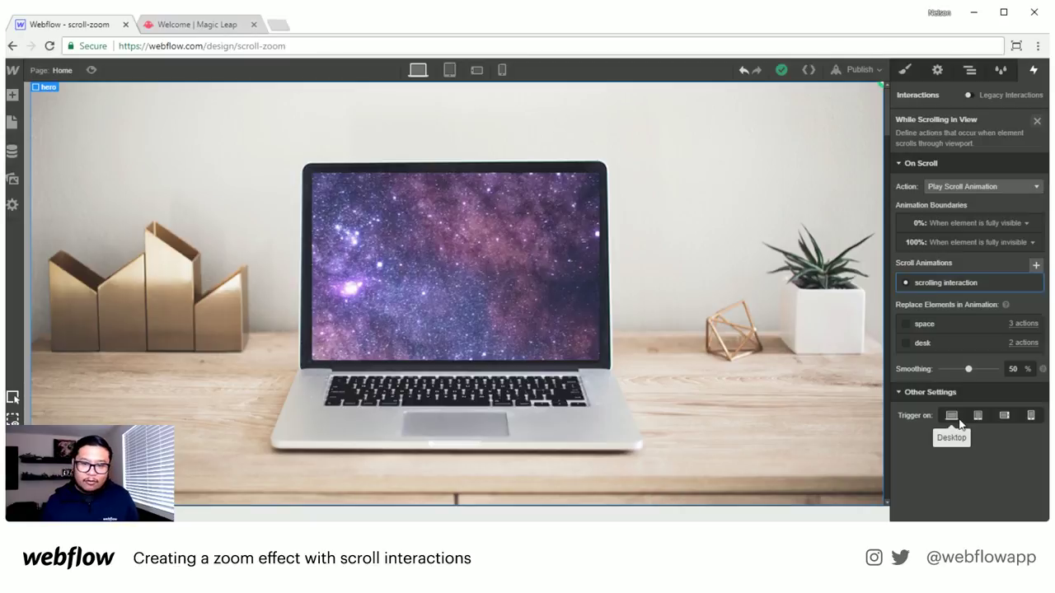
pyautogui.click(1030, 415)
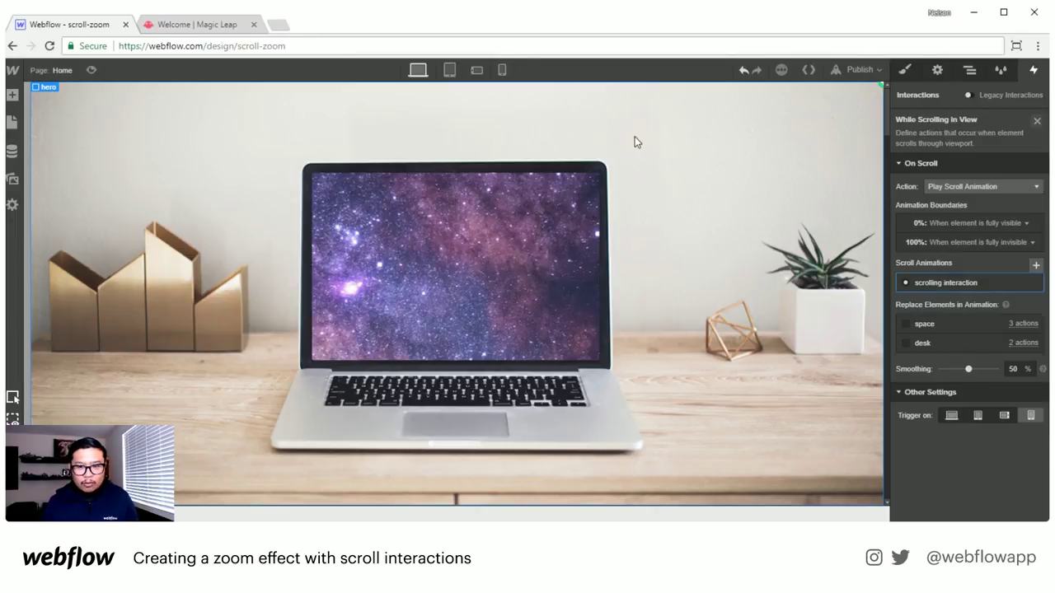
# - Duplicate the hero's scrolling interaction animation and rename the copy "scrolling interaction (mobile)"
pyautogui.moveTo(1002, 308)
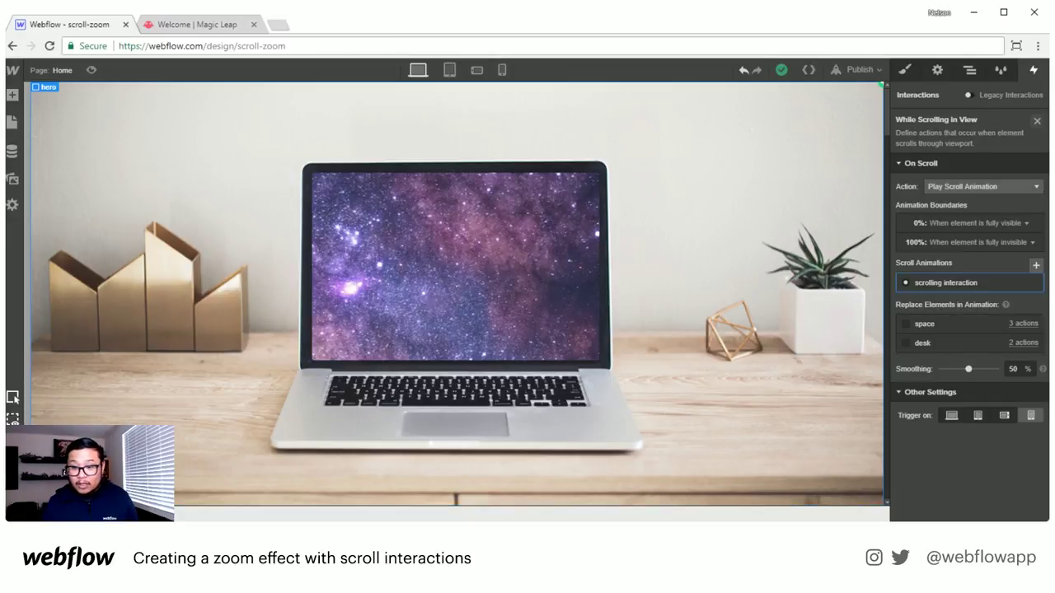
pyautogui.moveTo(938, 282)
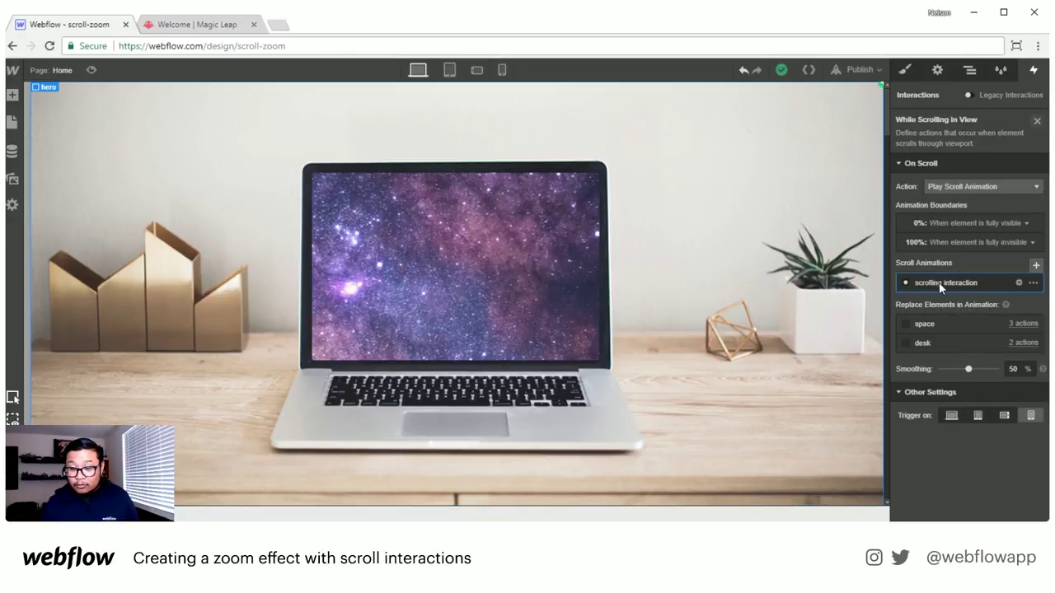
pyautogui.click(1033, 284)
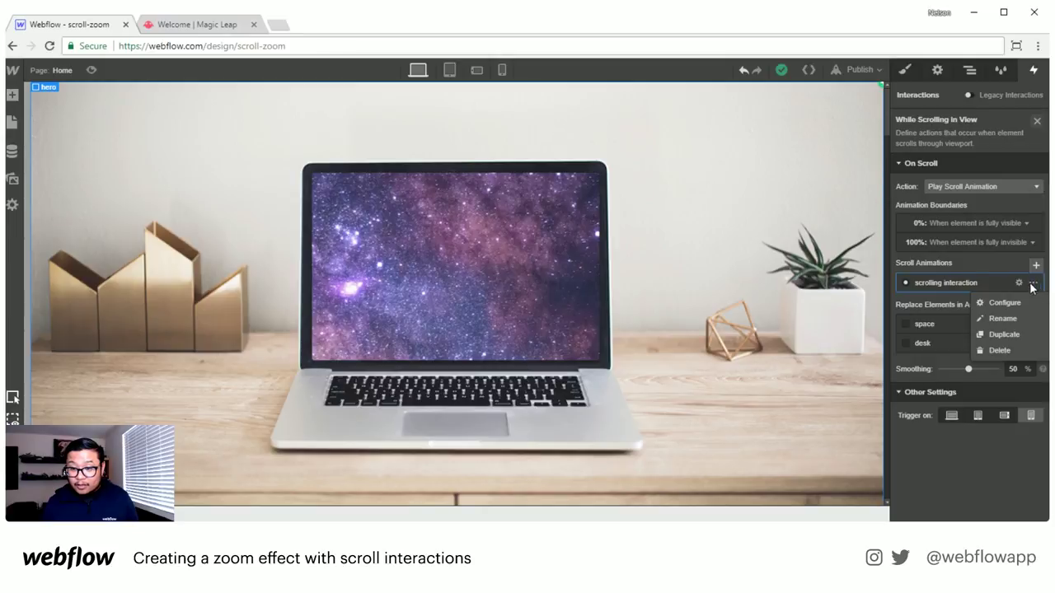
pyautogui.click(1016, 337)
pyautogui.click(960, 303)
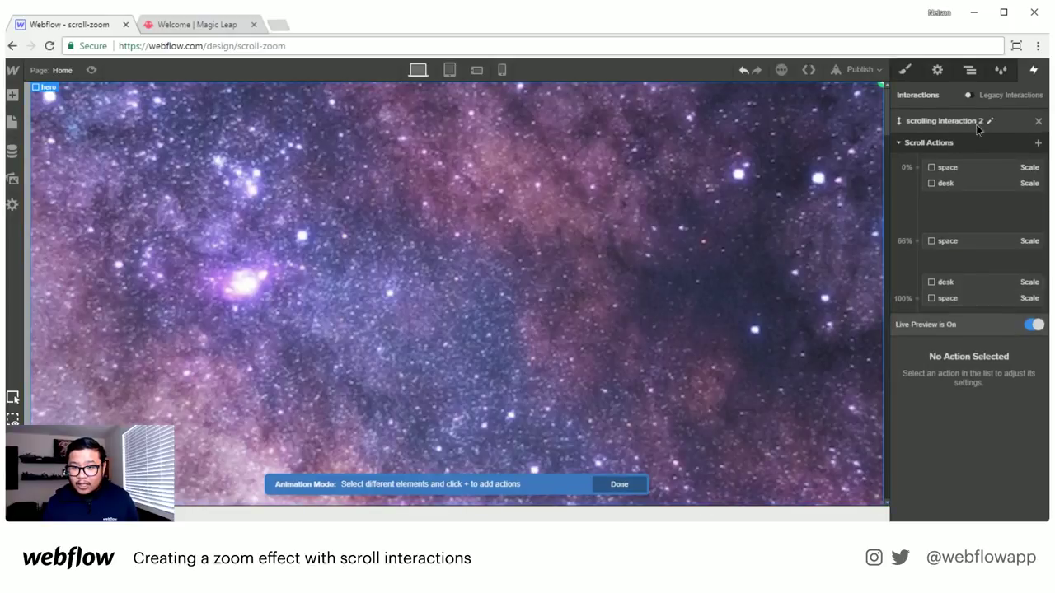
pyautogui.click(981, 121)
pyautogui.click(981, 122)
pyautogui.press('BackSpace')
pyautogui.write('(mobile)')
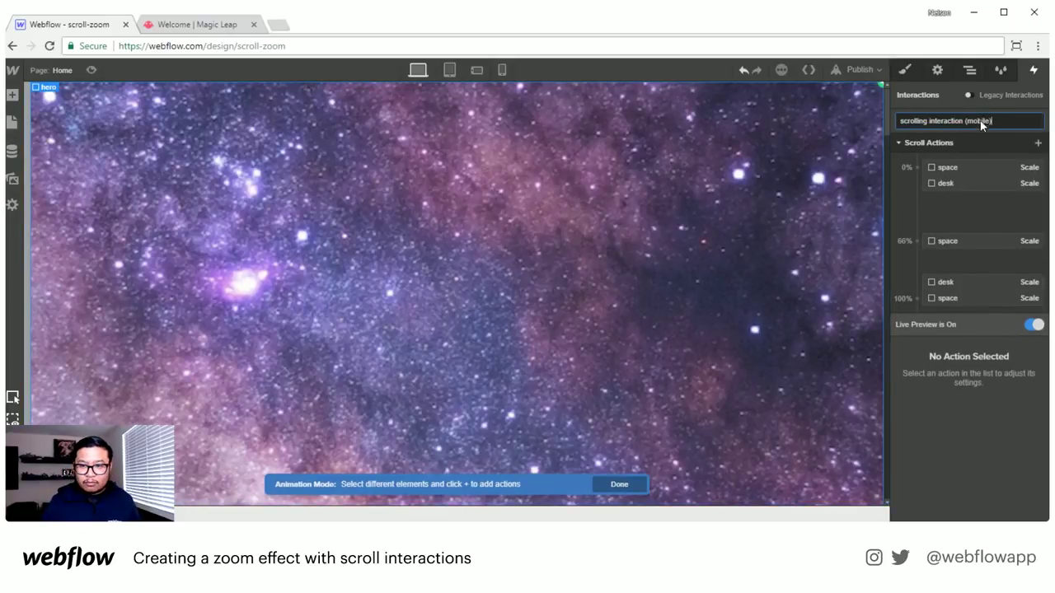
pyautogui.press('Return')
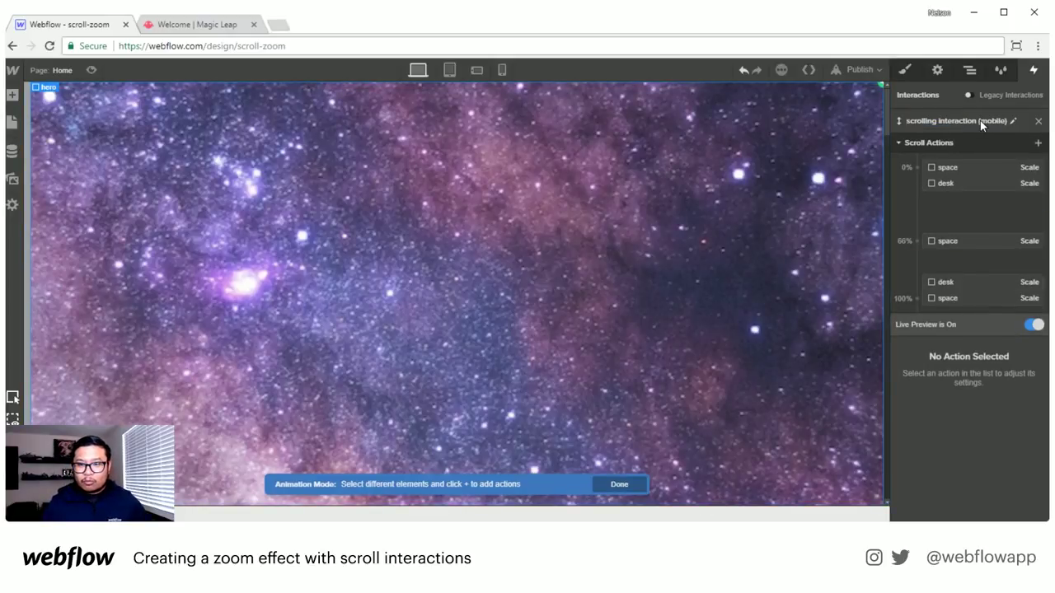
# - Show the mobile scroll animation at the Phone Portrait size with its live preview turned off
pyautogui.click(957, 243)
pyautogui.click(500, 71)
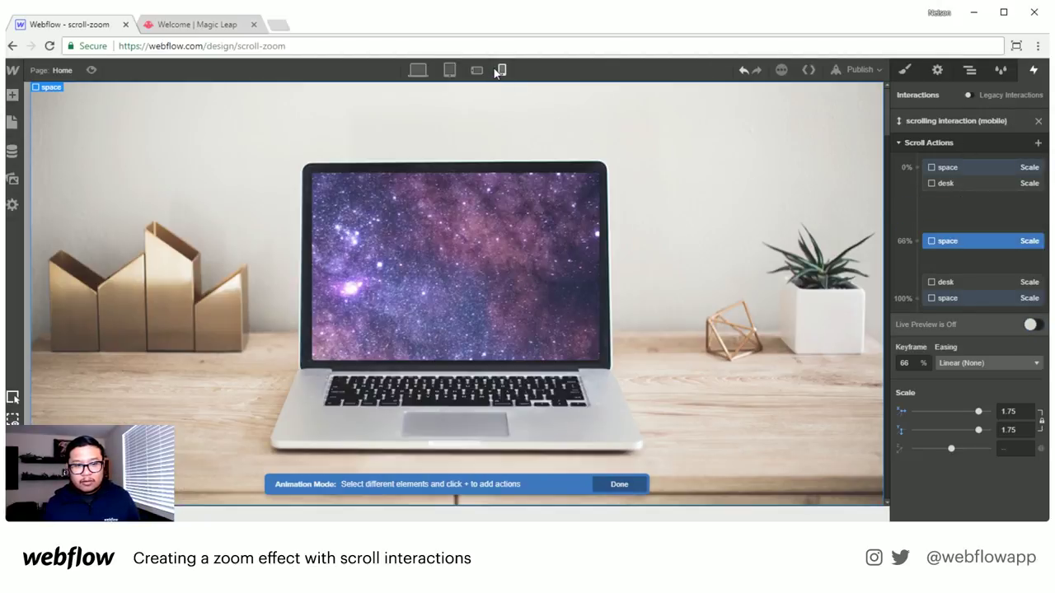
pyautogui.click(943, 168)
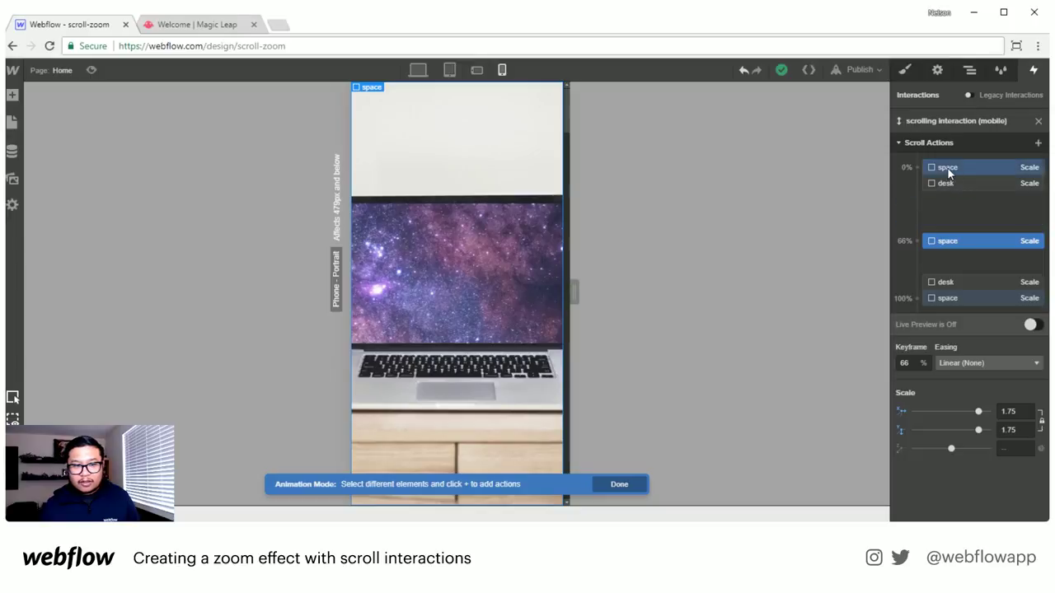
pyautogui.click(1035, 326)
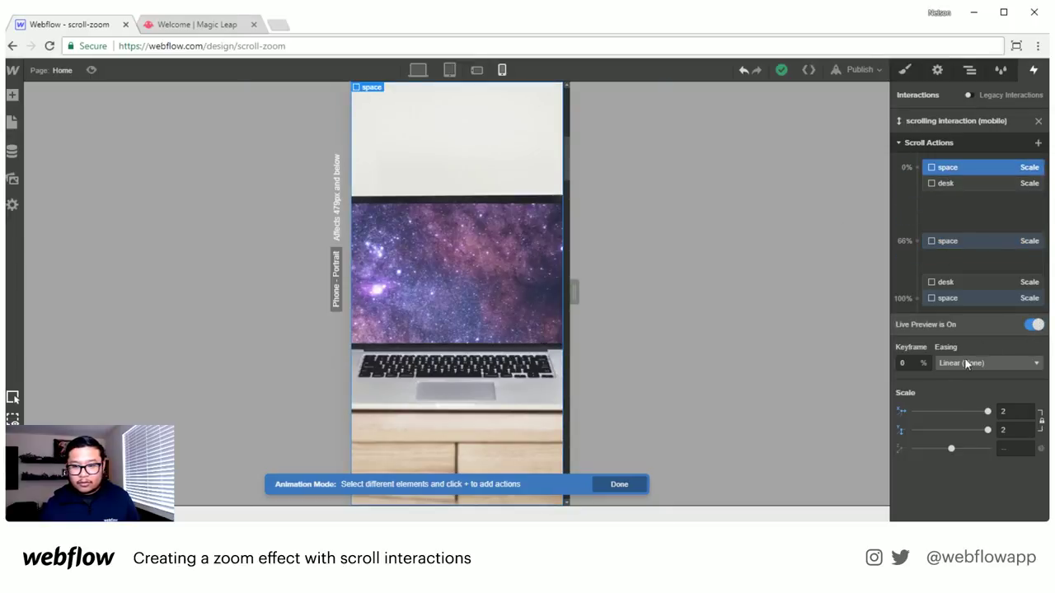
pyautogui.click(1034, 326)
pyautogui.click(1033, 326)
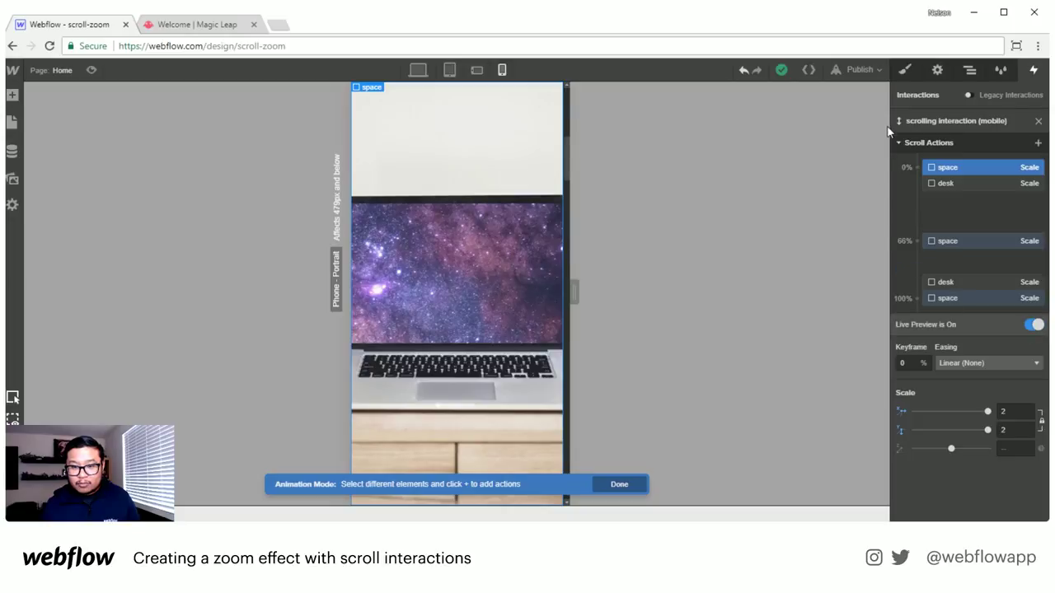
pyautogui.click(620, 488)
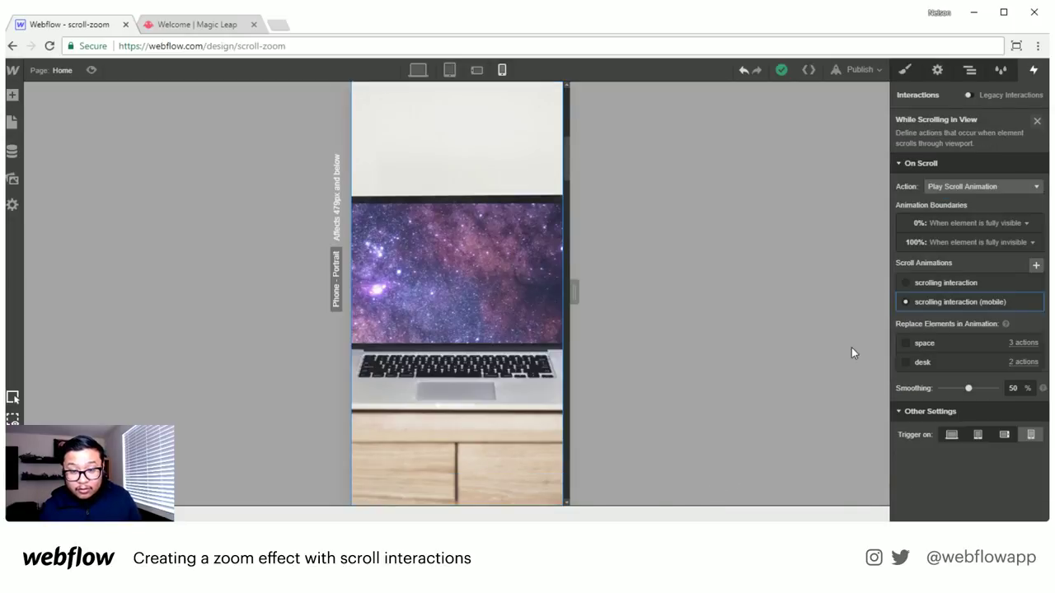
pyautogui.click(953, 303)
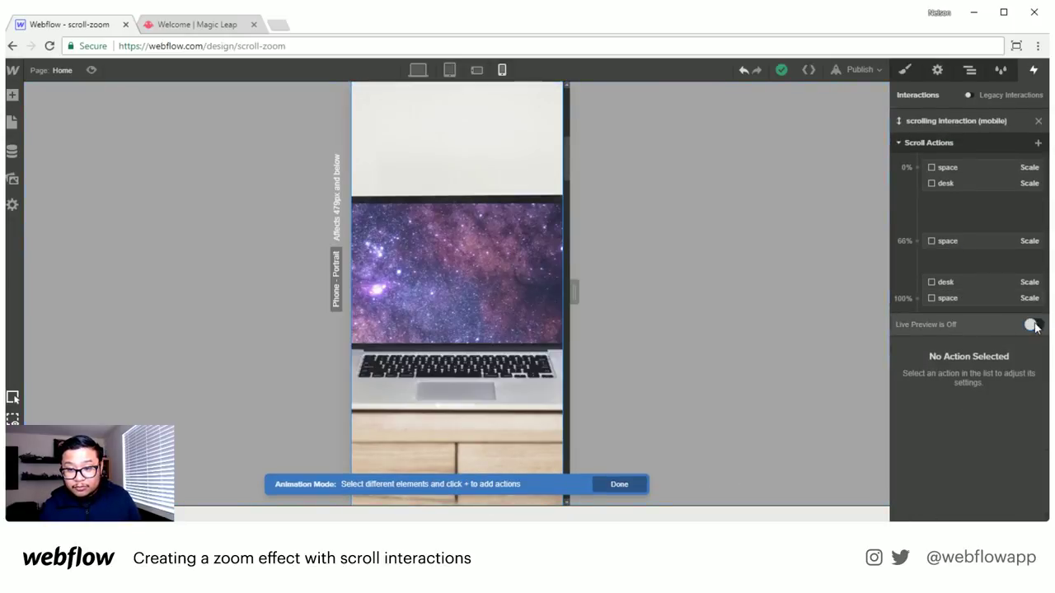
# - Review the mobile animation's scale keyframes, set the space element's 100% keyframe scale to 1, and close the animation
pyautogui.click(953, 164)
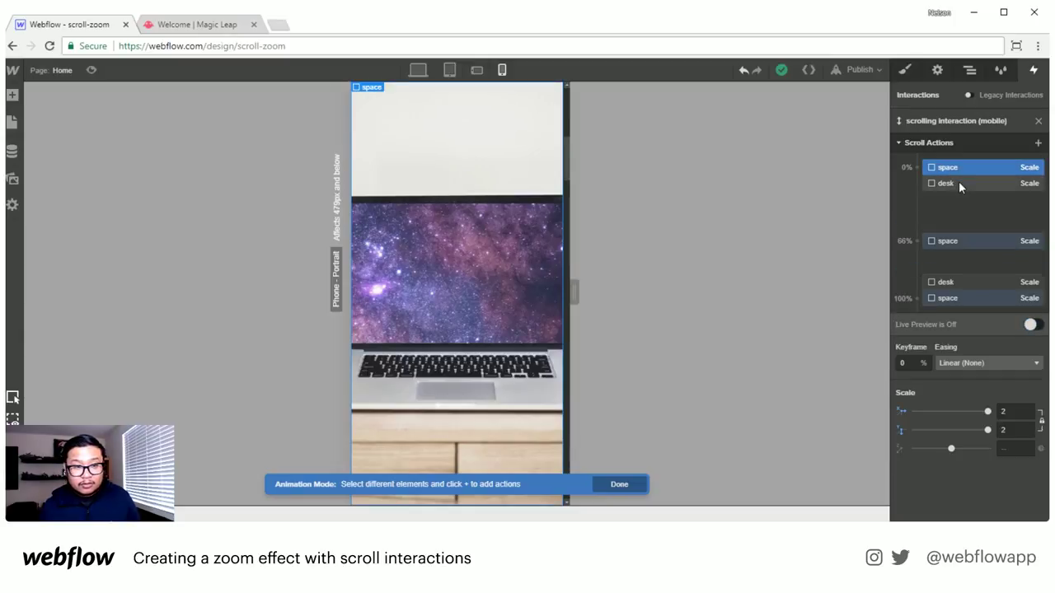
pyautogui.moveTo(958, 182); pyautogui.dragTo(955, 203)
pyautogui.click(947, 241)
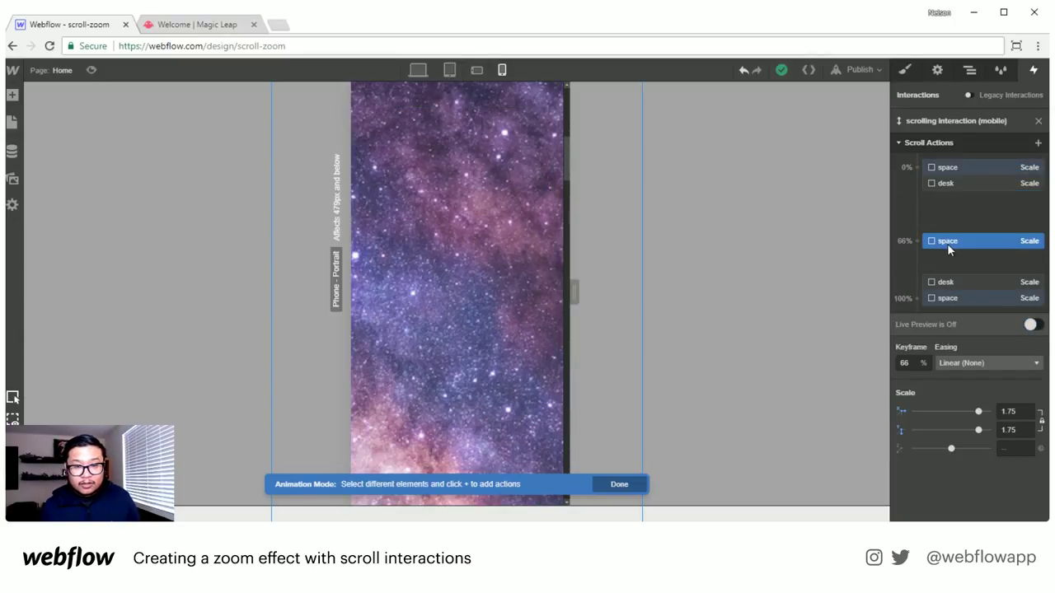
pyautogui.click(950, 280)
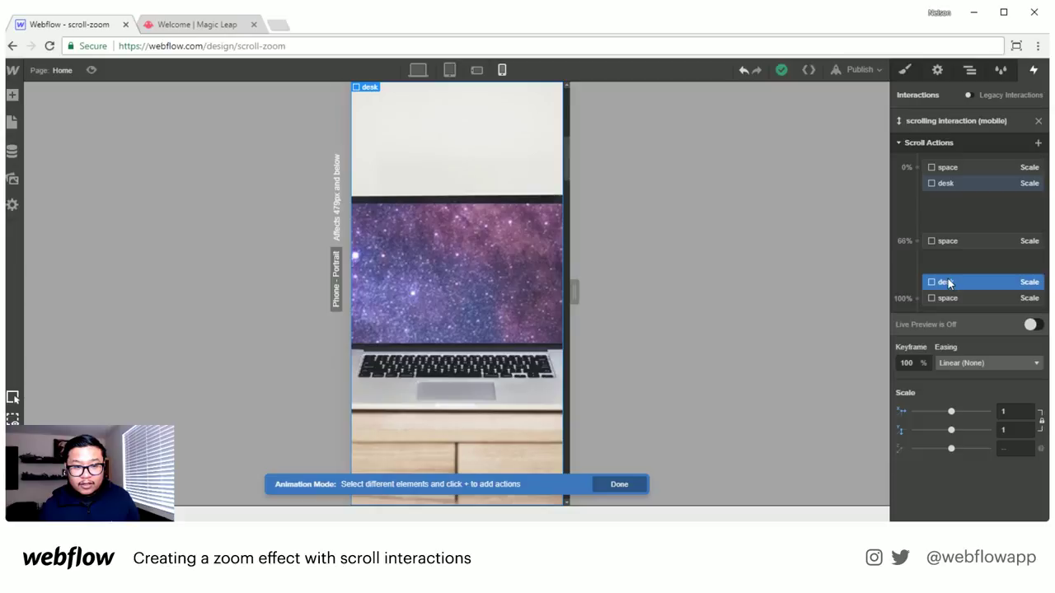
pyautogui.click(950, 298)
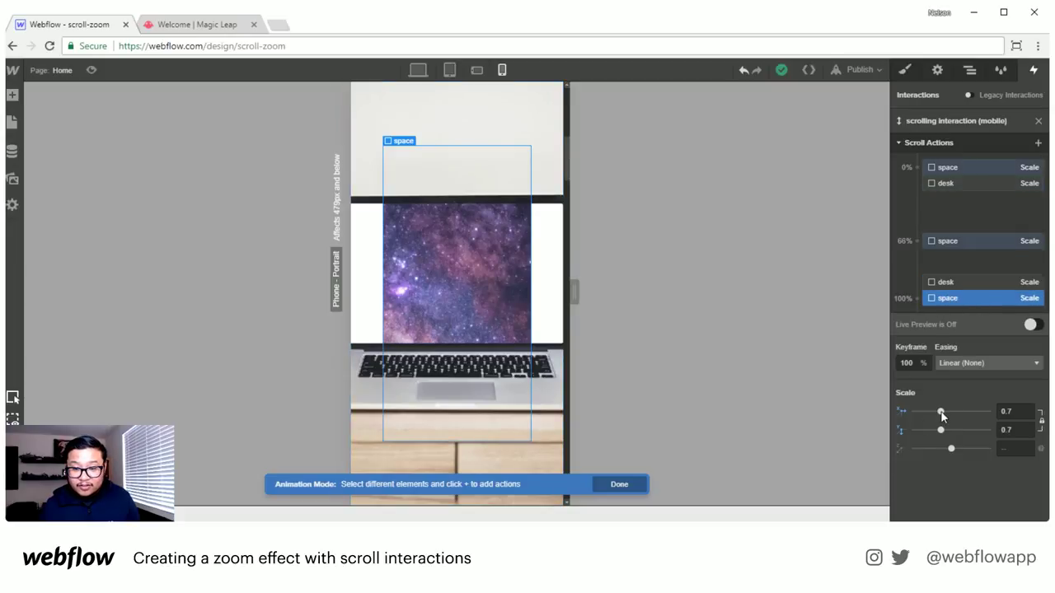
pyautogui.moveTo(941, 414); pyautogui.dragTo(952, 417)
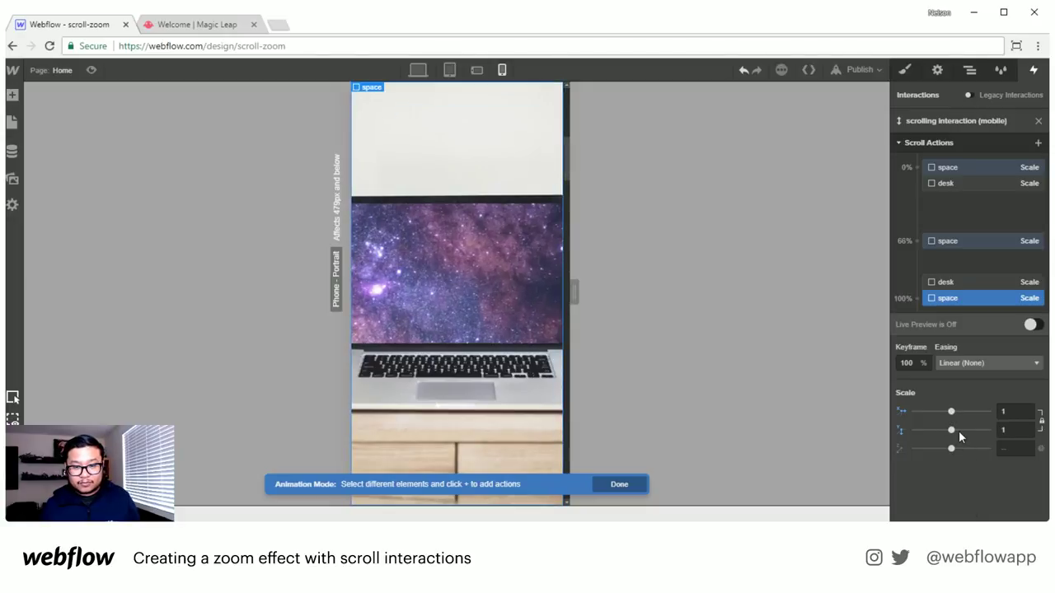
pyautogui.click(1038, 121)
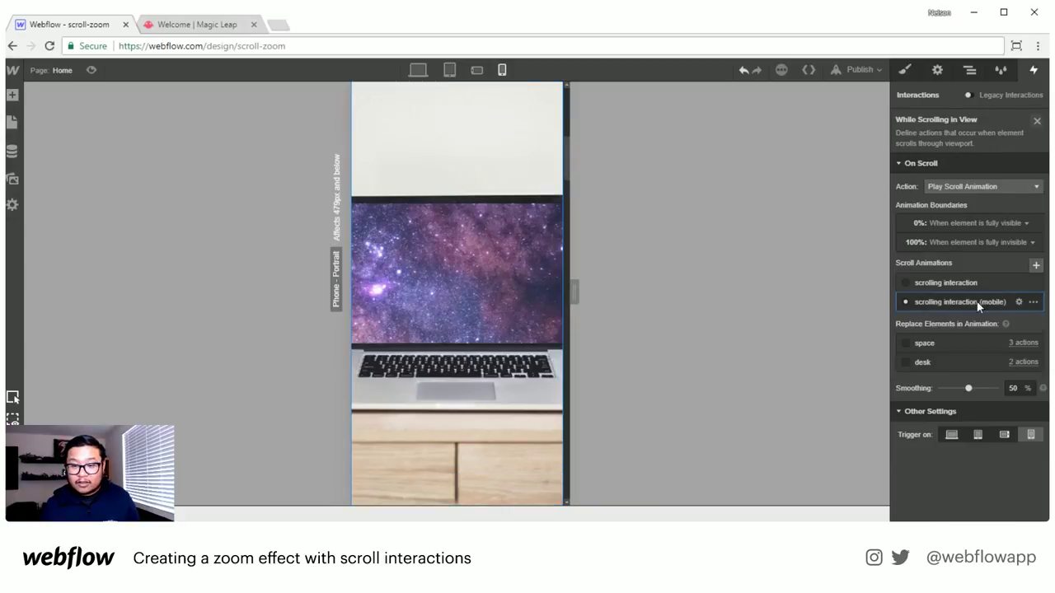
# - In the desktop view, assign the original scrolling interaction to the existing trigger, enabled on every device size except Phone Portrait
pyautogui.click(1005, 436)
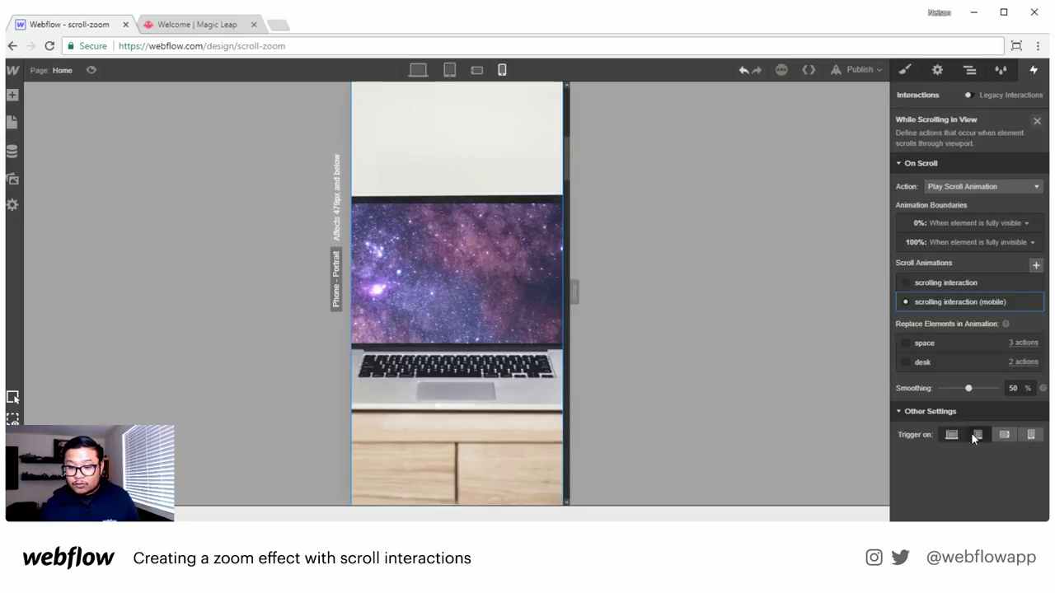
pyautogui.click(1032, 436)
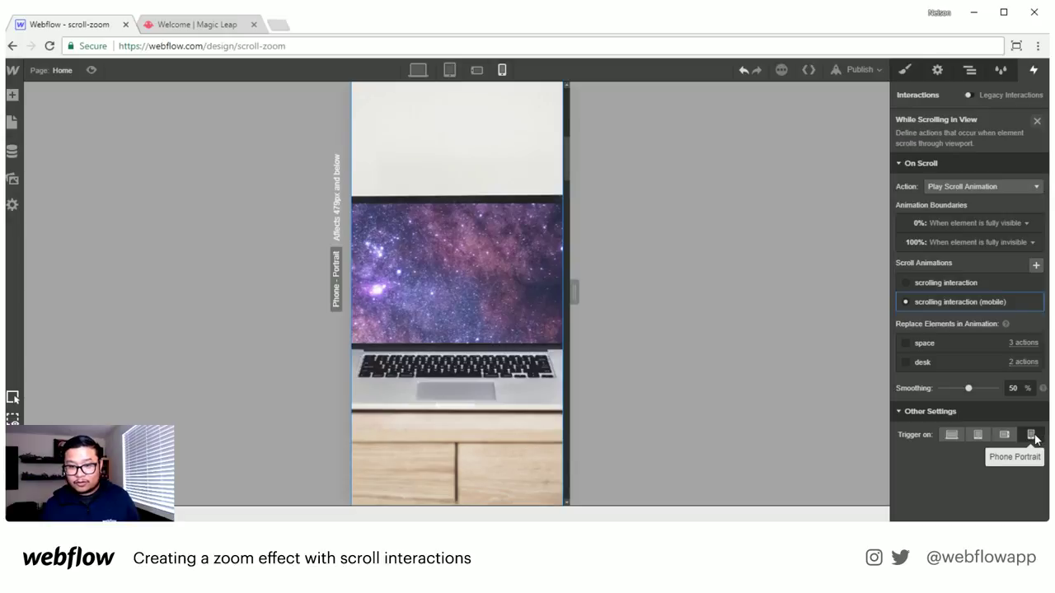
pyautogui.click(418, 70)
pyautogui.click(968, 282)
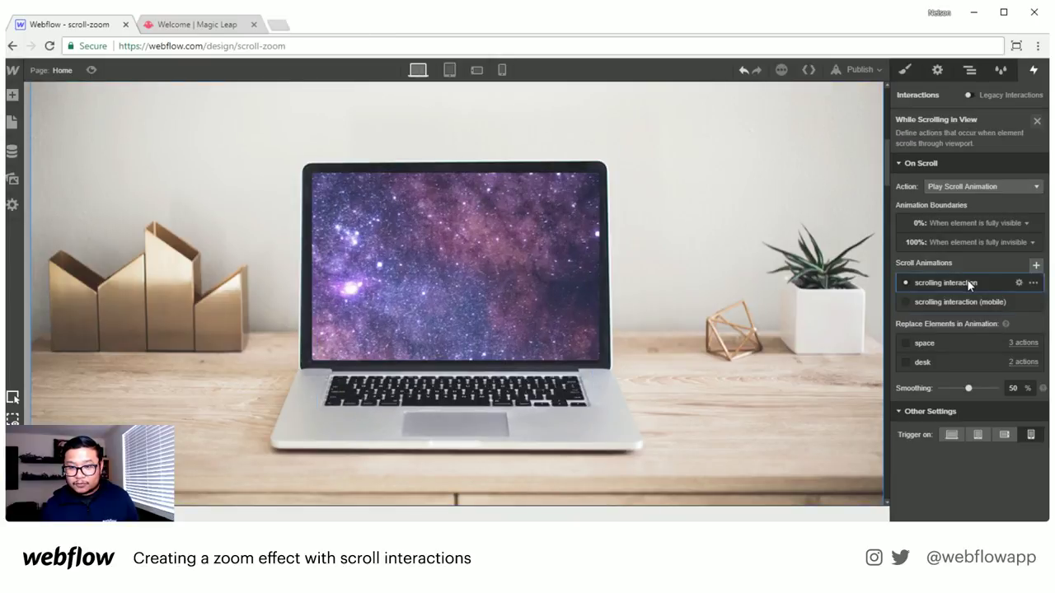
pyautogui.click(959, 302)
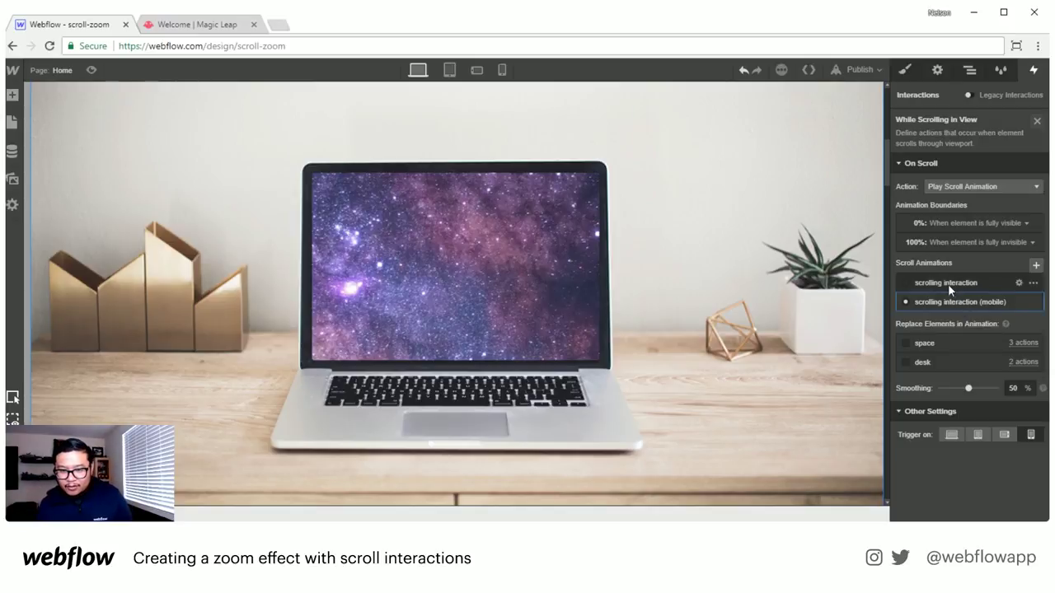
pyautogui.click(947, 284)
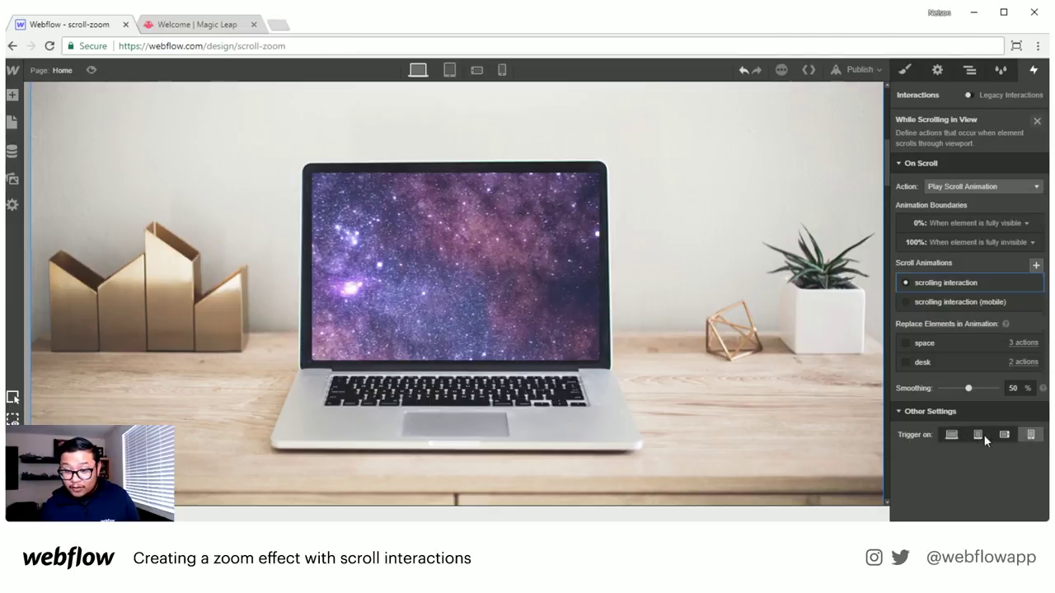
# - Add a second While Scrolling in View trigger to the hero that plays the scroll animation "scrolling interaction (mobile)"
pyautogui.click(1038, 121)
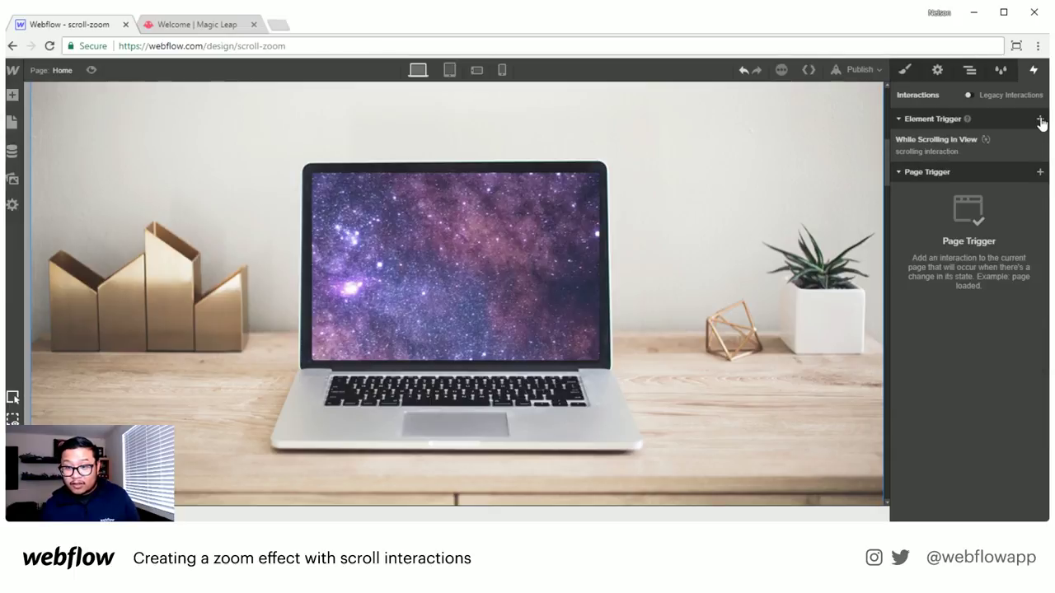
pyautogui.click(1040, 119)
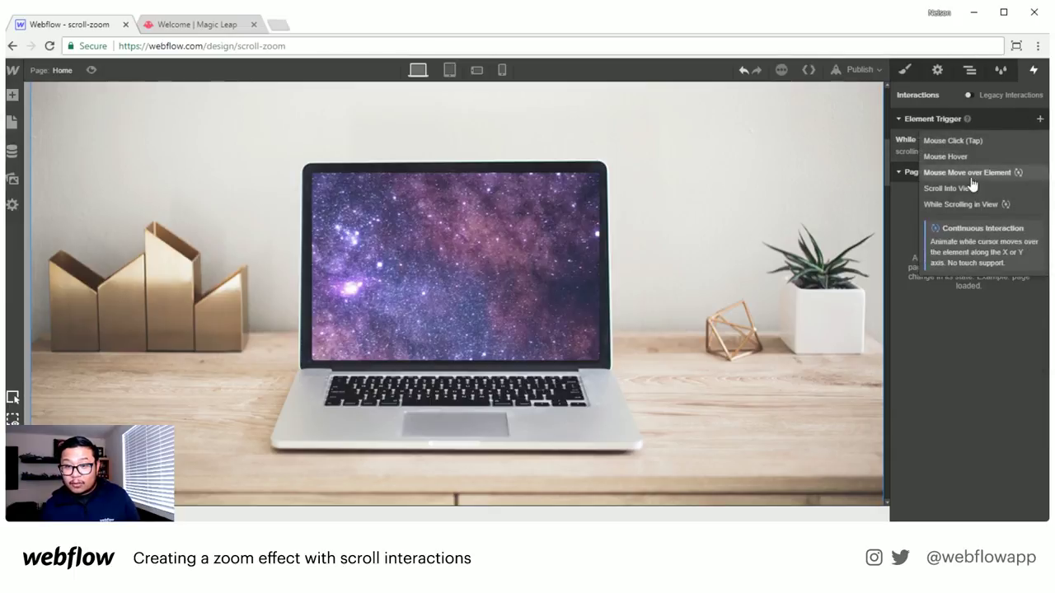
pyautogui.click(994, 203)
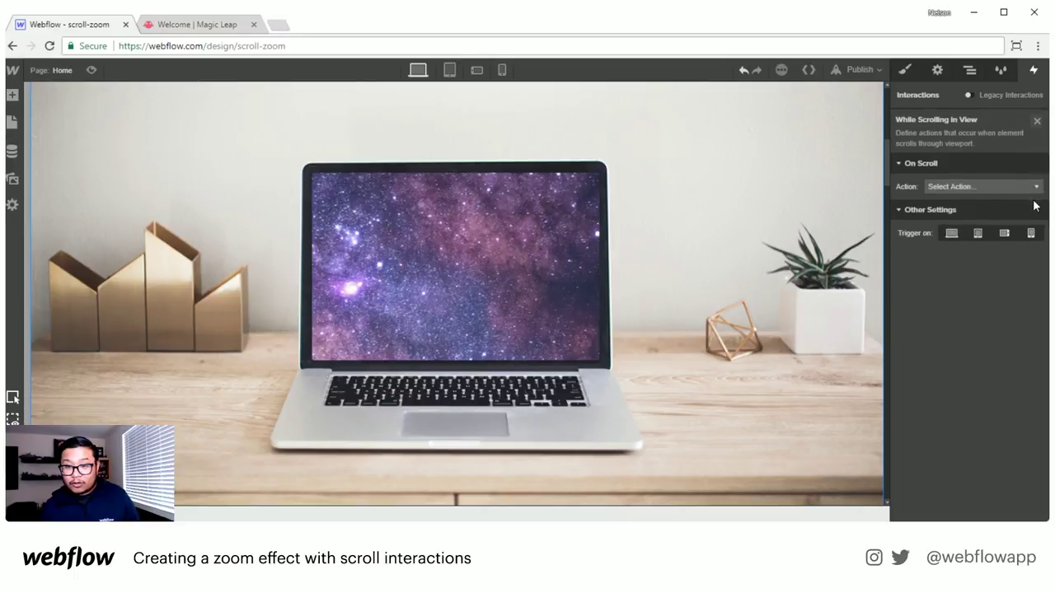
pyautogui.click(990, 188)
pyautogui.click(960, 224)
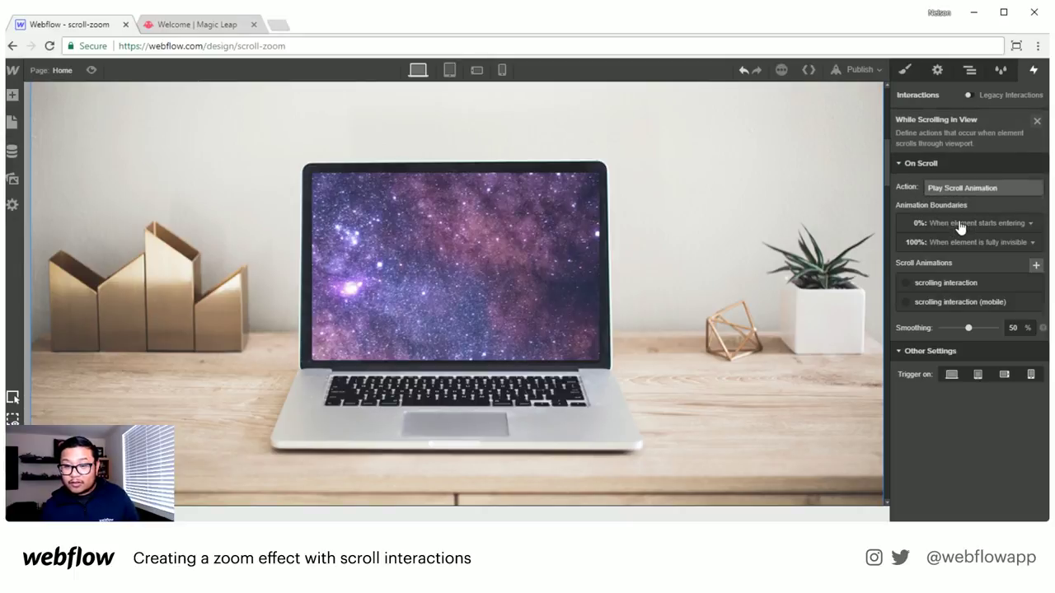
pyautogui.click(961, 301)
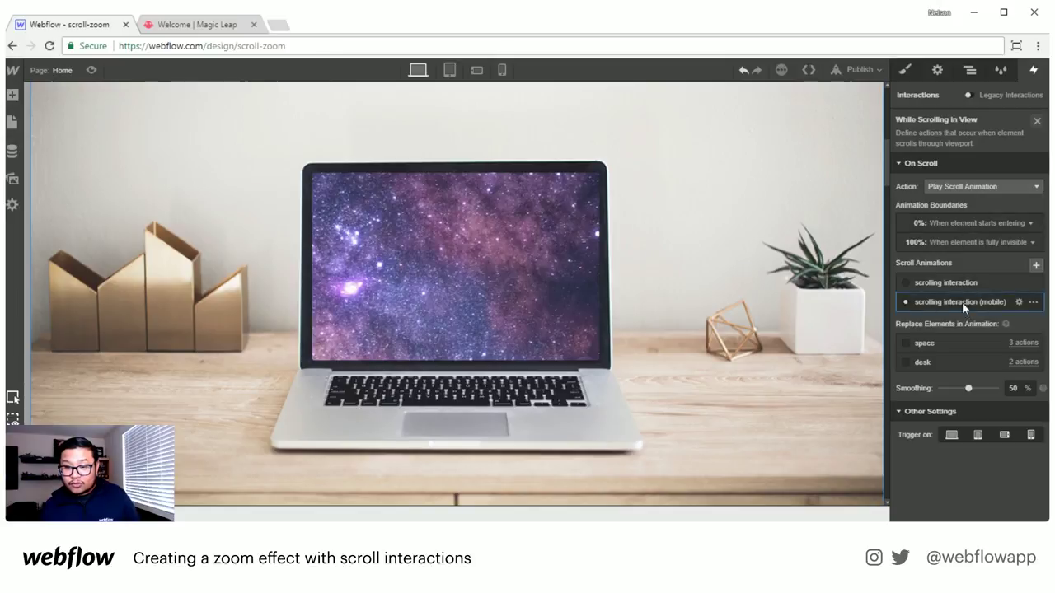
# - Limit the new trigger to Phone Portrait and start its animation when the element is fully visible
pyautogui.click(1003, 434)
pyautogui.click(978, 434)
pyautogui.click(951, 435)
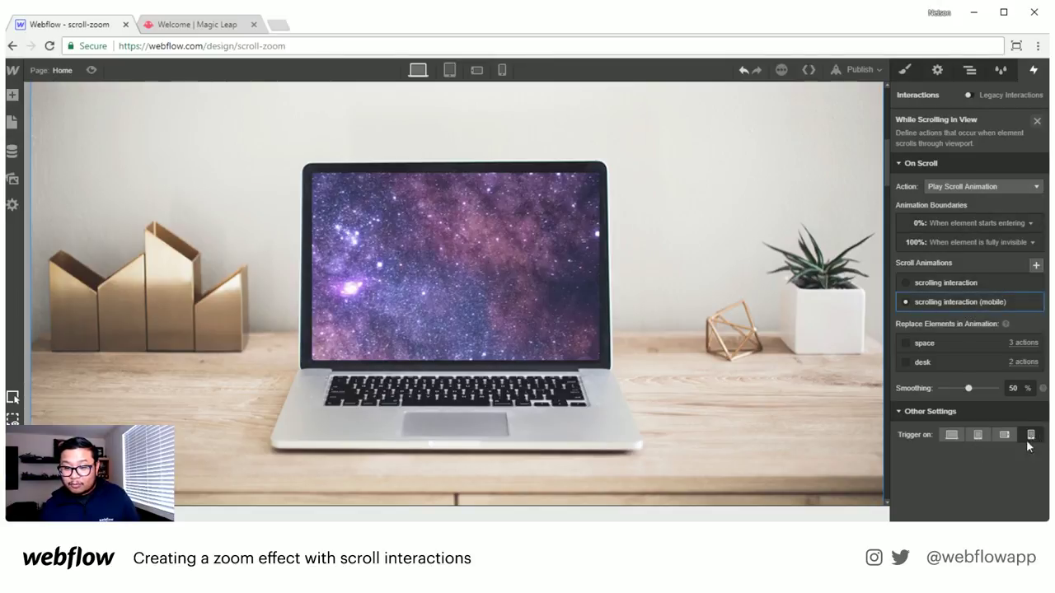
pyautogui.click(971, 224)
pyautogui.click(985, 360)
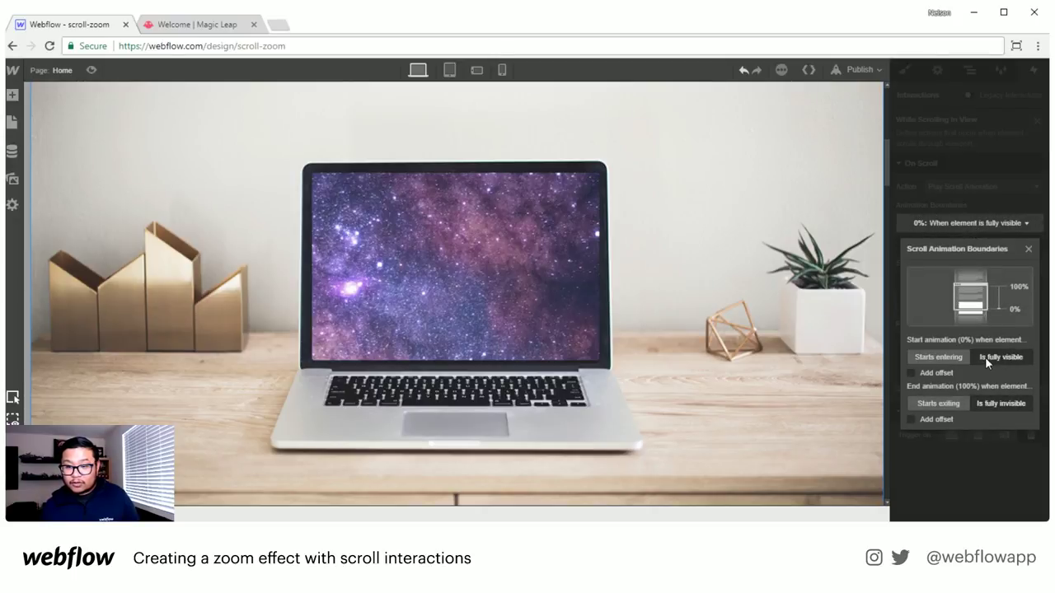
pyautogui.click(987, 472)
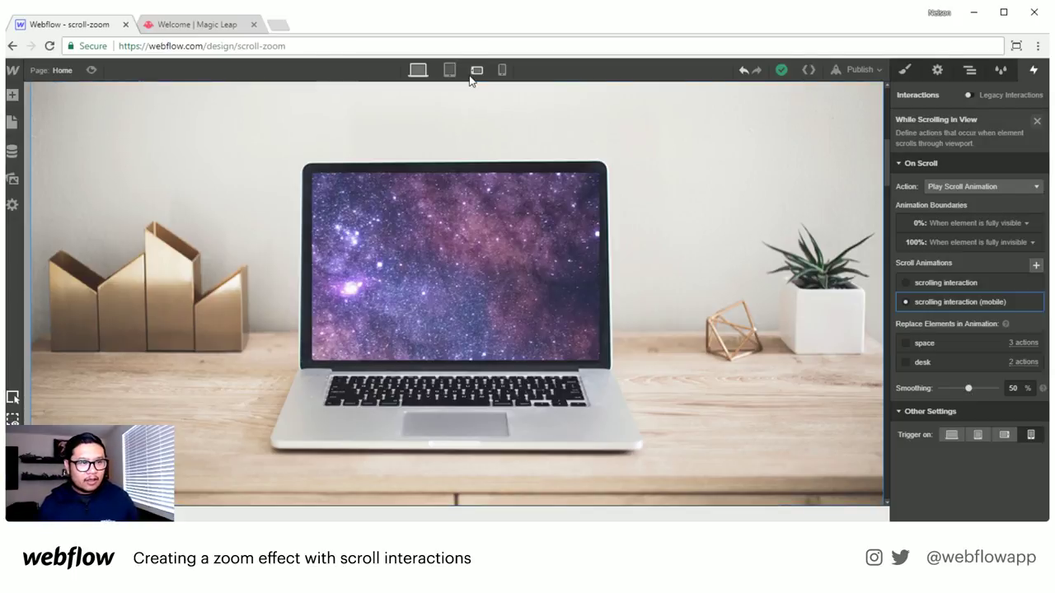
# - Preview the page in the desktop view and at Phone Portrait size, checking the scroll zoom effect in each
pyautogui.click(91, 70)
pyautogui.scroll(-5, 692, 217)
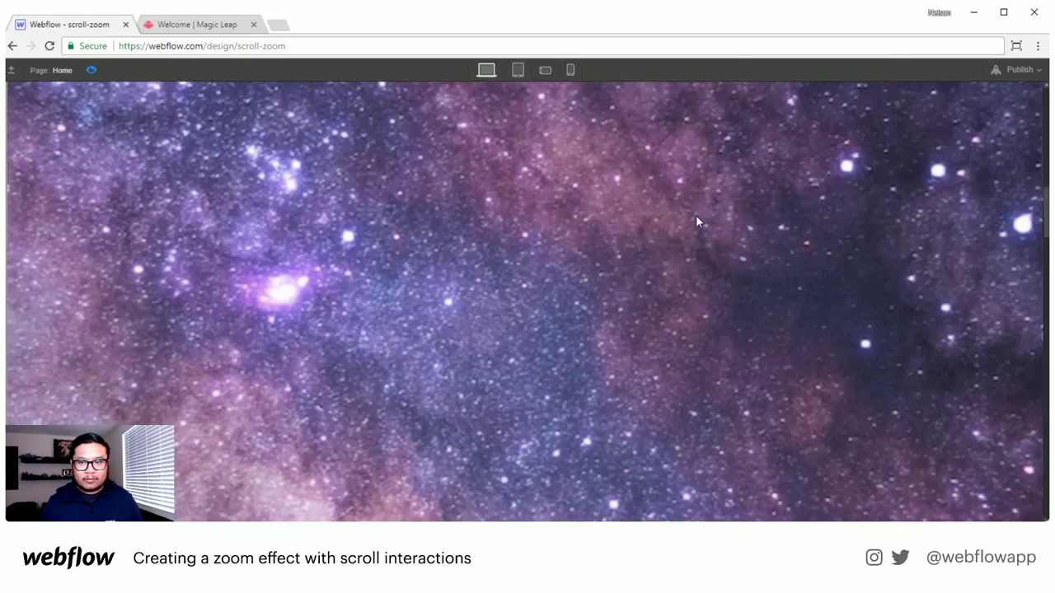
pyautogui.scroll(5, 674, 215)
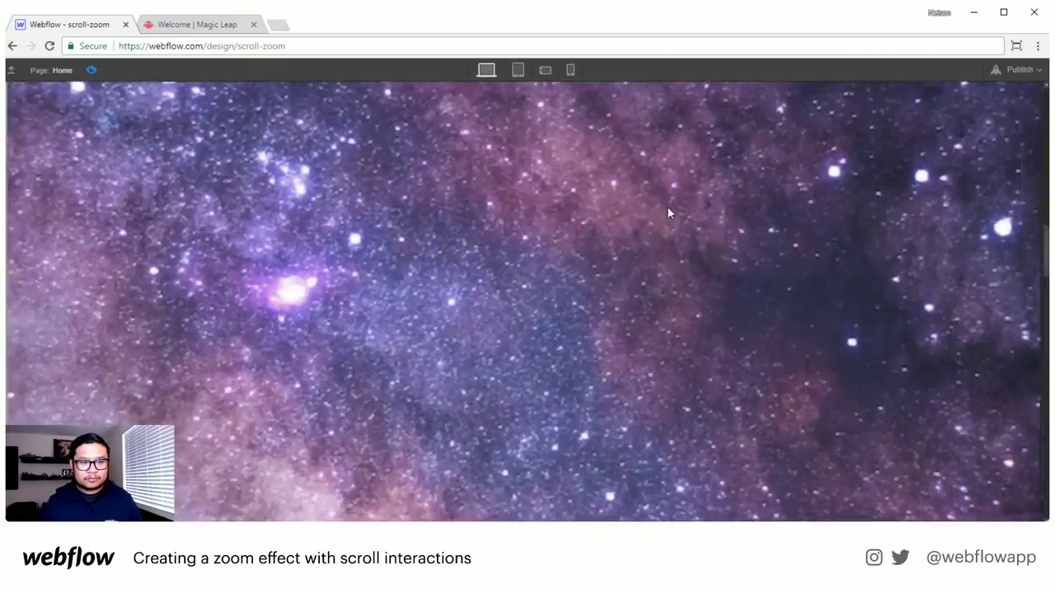
pyautogui.click(568, 70)
pyautogui.scroll(-3, 538, 252)
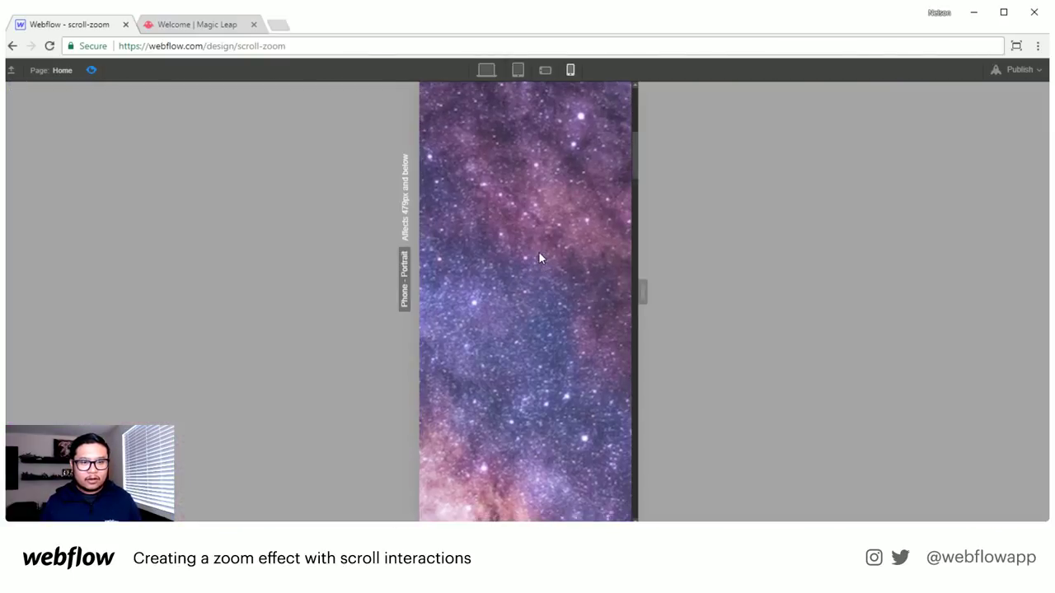
pyautogui.scroll(-5, 527, 260)
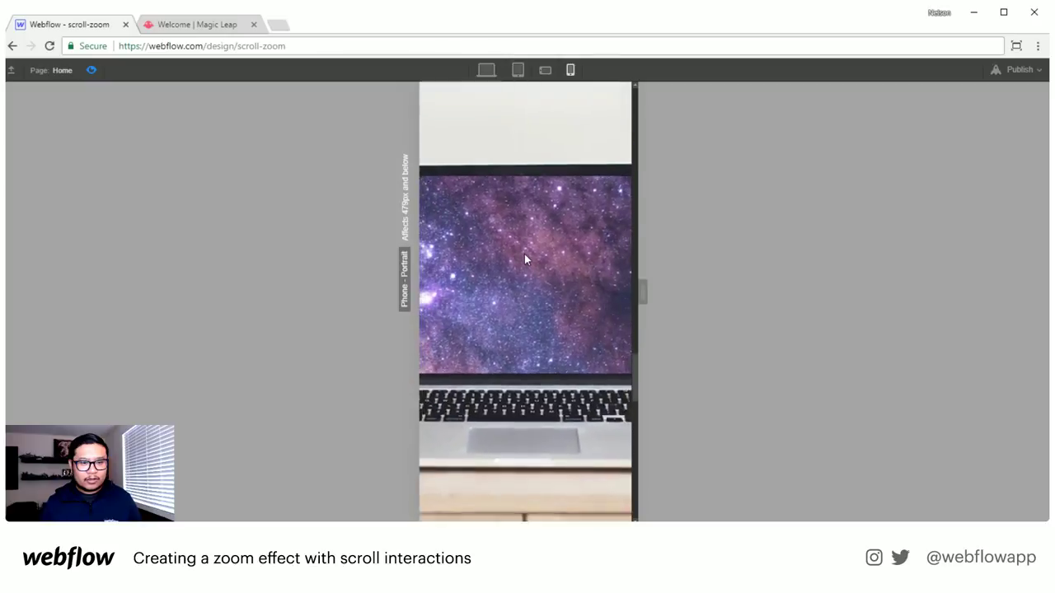
# - Recheck the scroll zoom at Phone Portrait size, return to the desktop view and leave preview
pyautogui.scroll(3, 525, 257)
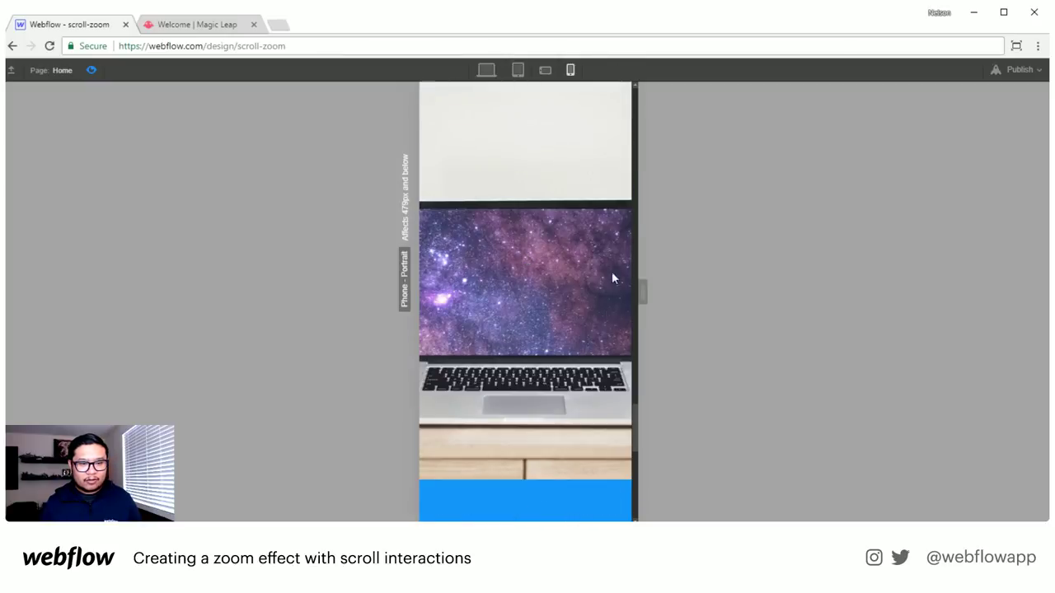
pyautogui.scroll(-5, 543, 272)
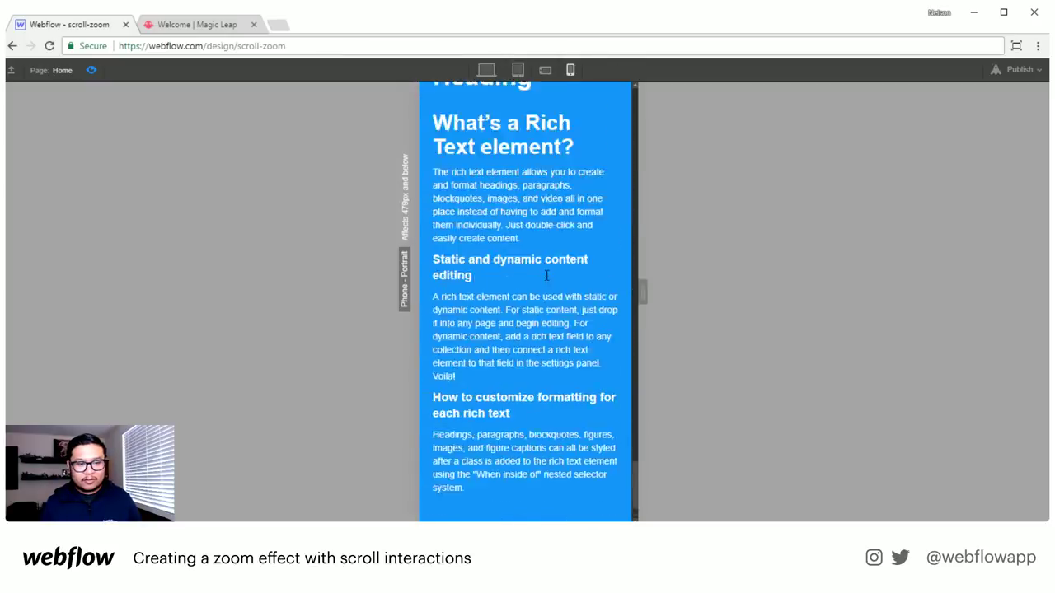
pyautogui.scroll(5, 543, 274)
pyautogui.click(487, 70)
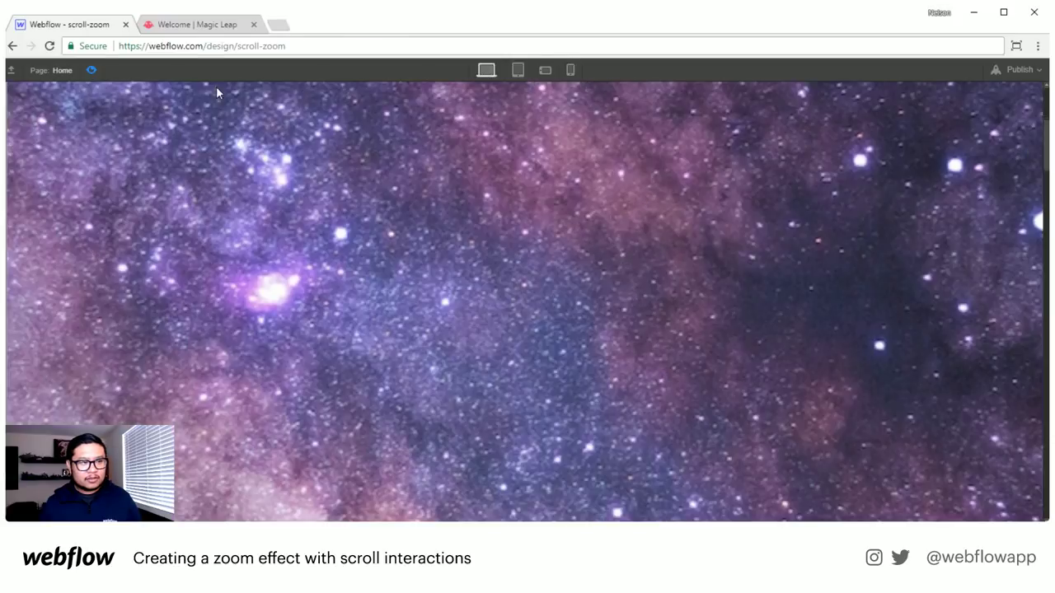
pyautogui.click(91, 72)
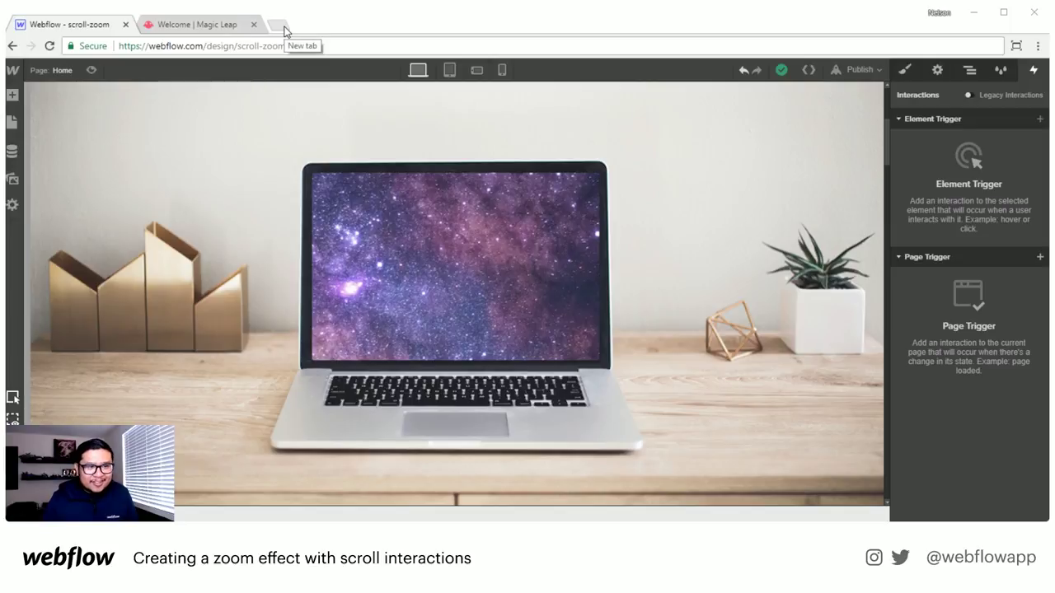
# - Switch to the browser tab showing the Magic Leap site and load the product designer's portfolio website in it
pyautogui.click(220, 27)
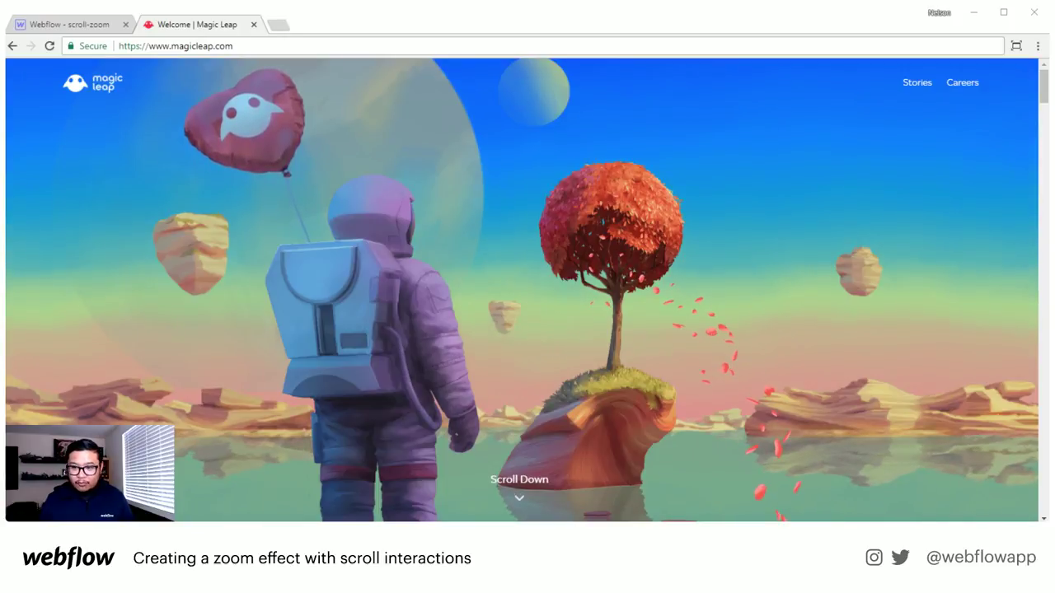
pyautogui.click(377, 47)
pyautogui.write('austinmrobinson.com')
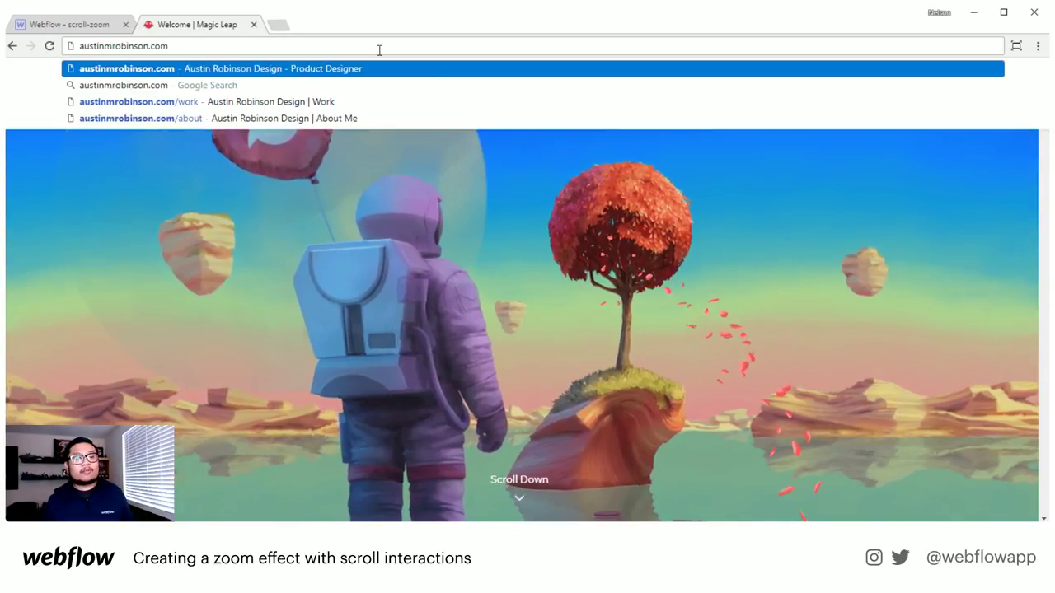
pyautogui.press('Return')
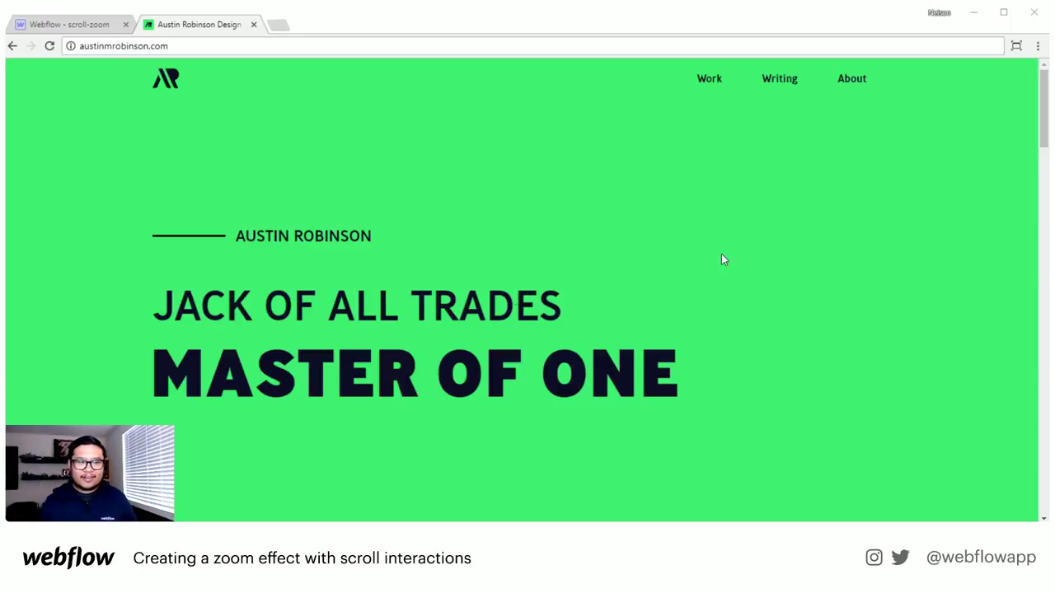
# - Examine the portfolio's hero, follow its "More about me" link and review the transition between the hero and the Summary section
pyautogui.scroll(-2, 535, 222)
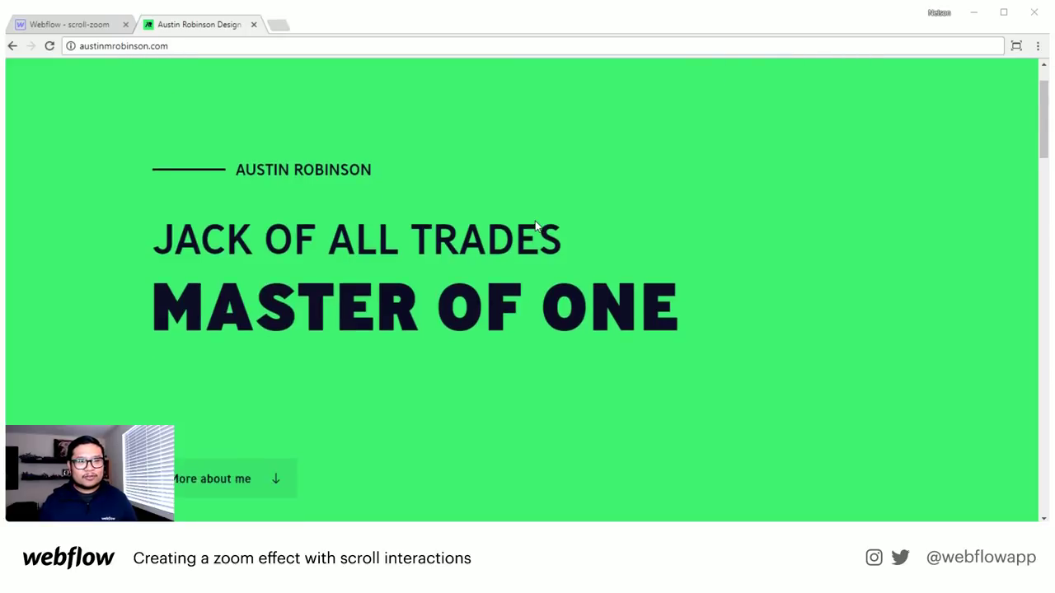
pyautogui.scroll(-3, 535, 221)
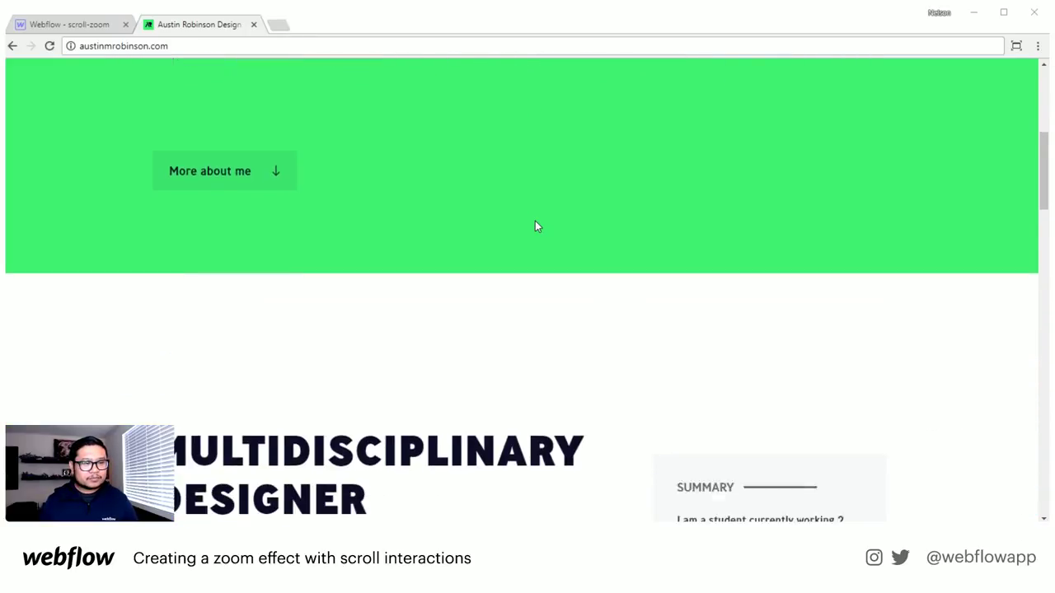
pyautogui.click(239, 156)
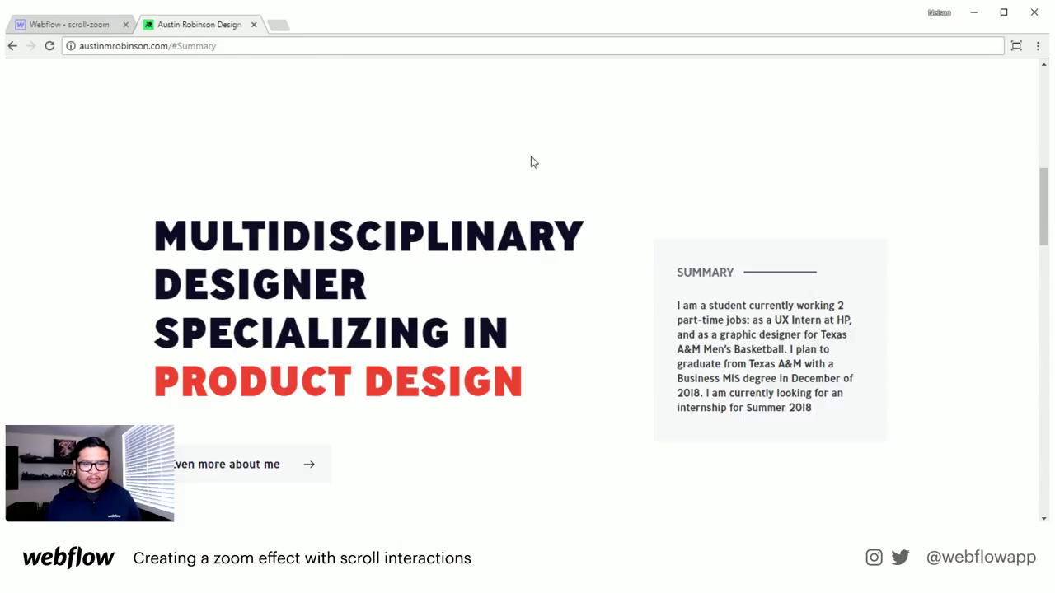
pyautogui.scroll(6, 541, 304)
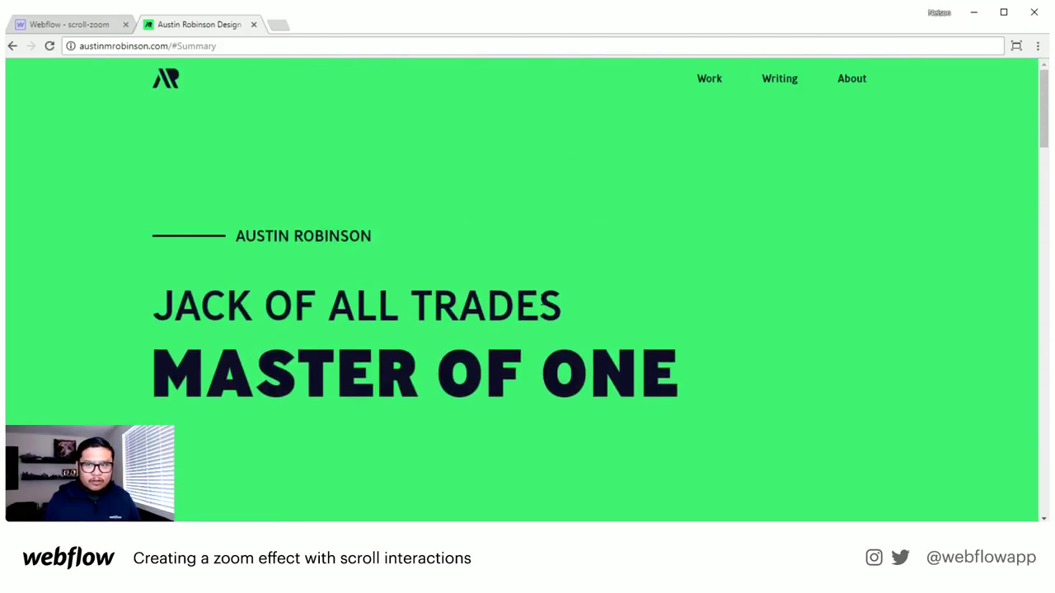
pyautogui.scroll(-3, 541, 300)
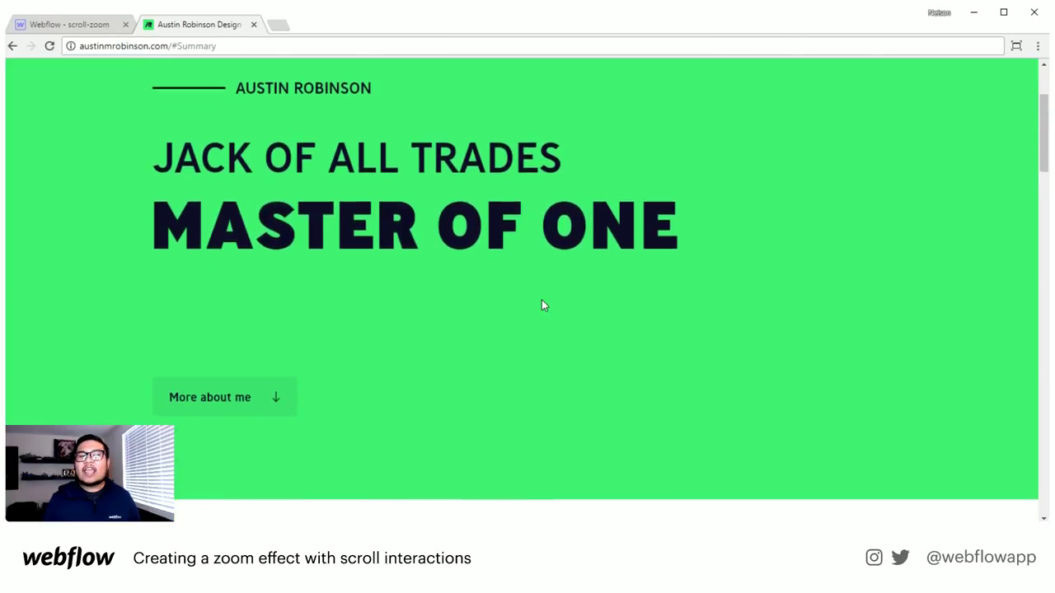
pyautogui.scroll(-5, 542, 305)
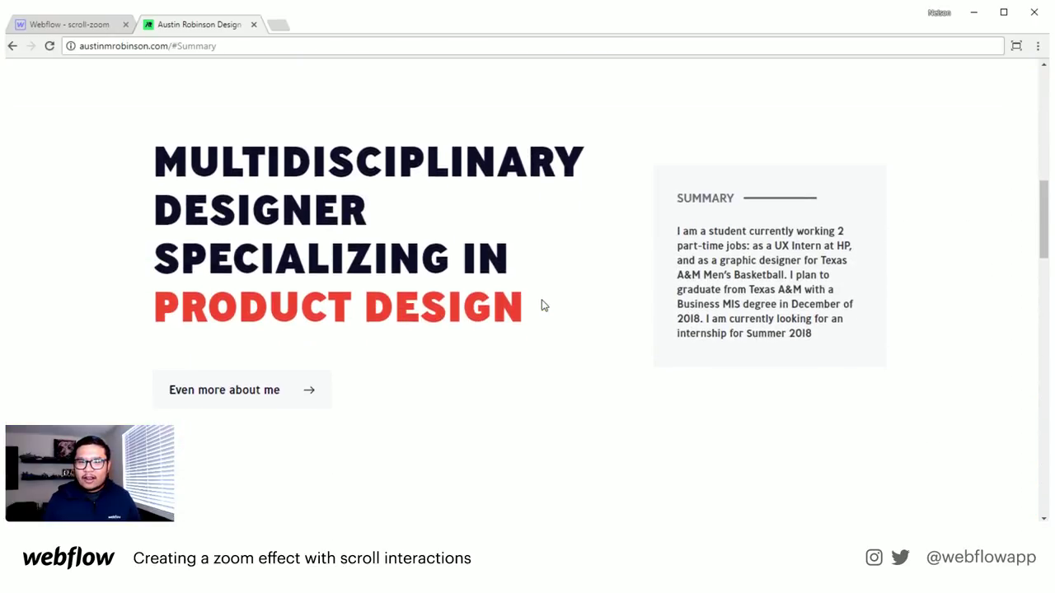
pyautogui.scroll(1, 542, 305)
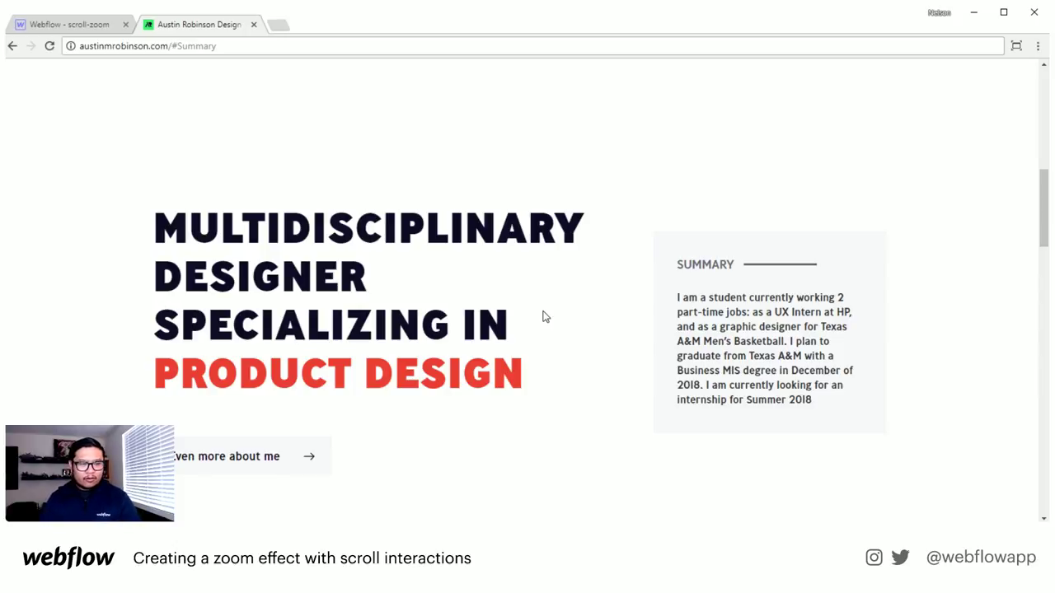
pyautogui.scroll(2, 544, 313)
pyautogui.scroll(-2, 542, 316)
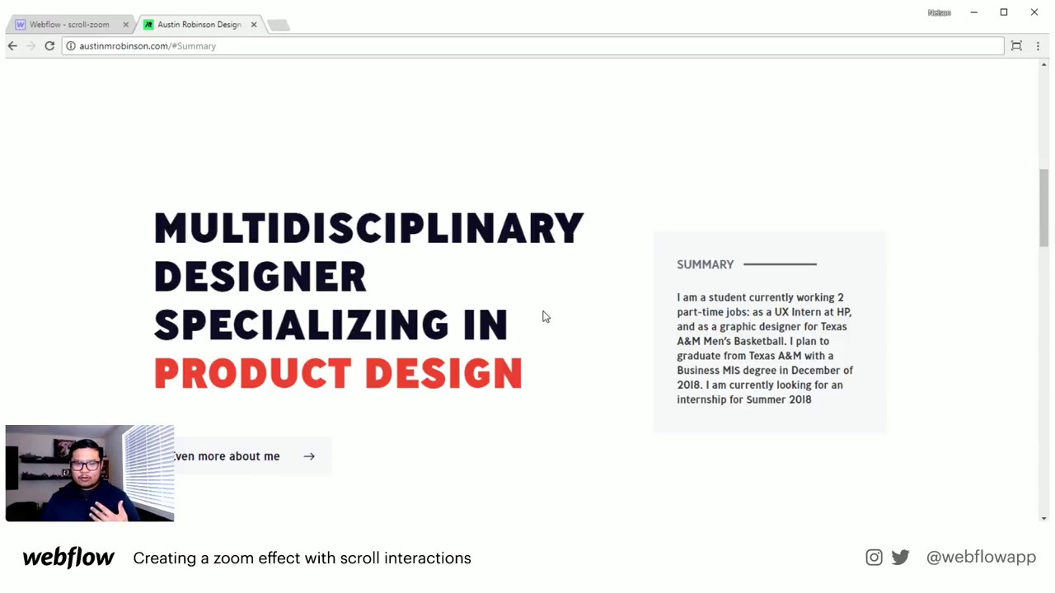
pyautogui.scroll(-1, 543, 317)
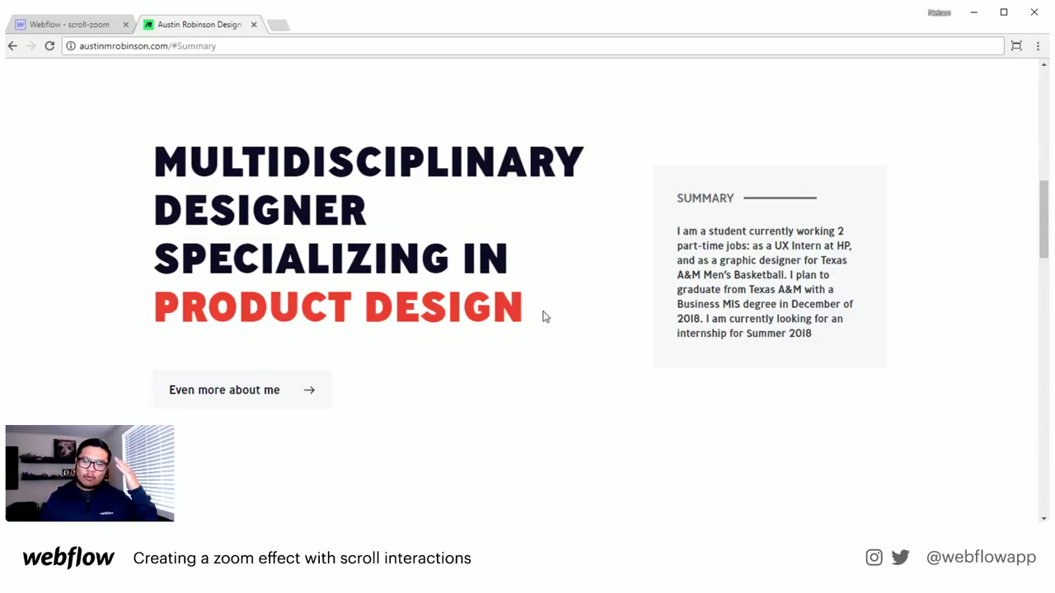
# - Browse the Work, Writing and Contact Me sections of the portfolio homepage, checking the project and article cards
pyautogui.scroll(-3, 543, 316)
pyautogui.scroll(-1, 543, 317)
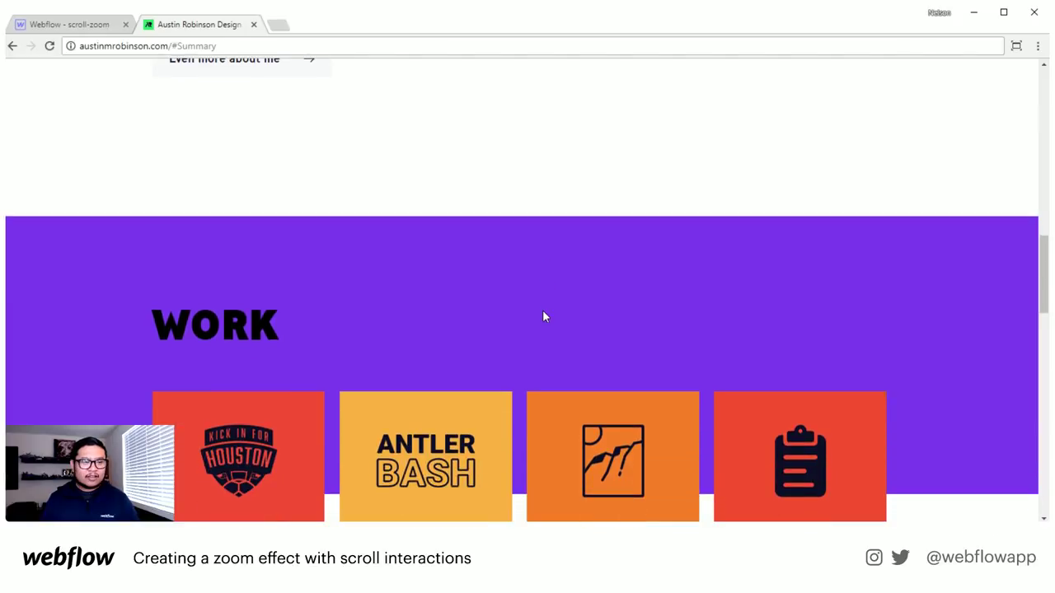
pyautogui.scroll(-3, 544, 316)
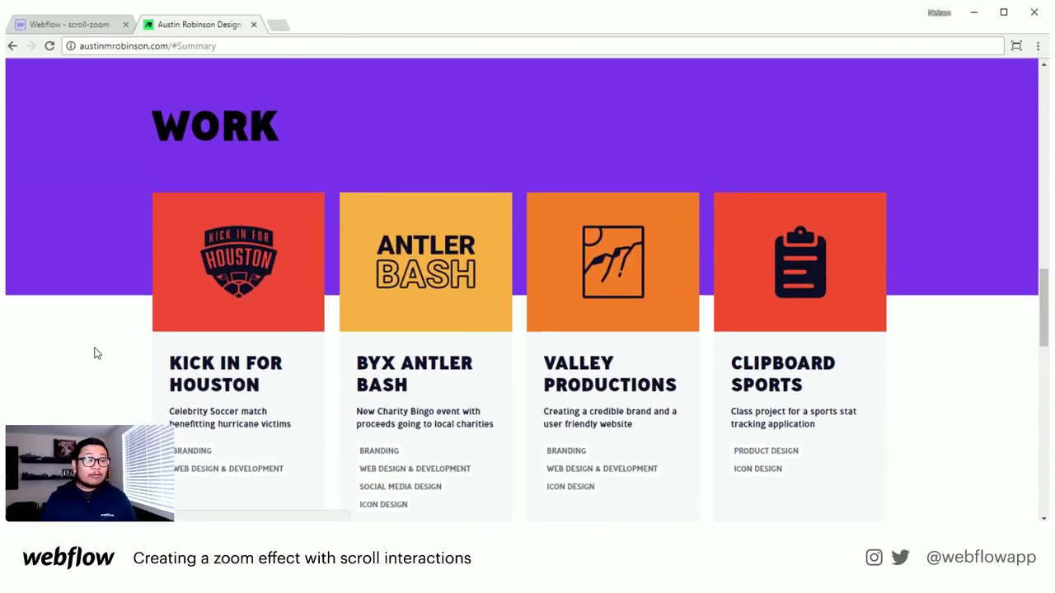
pyautogui.scroll(-1, 96, 351)
pyautogui.scroll(2, 97, 351)
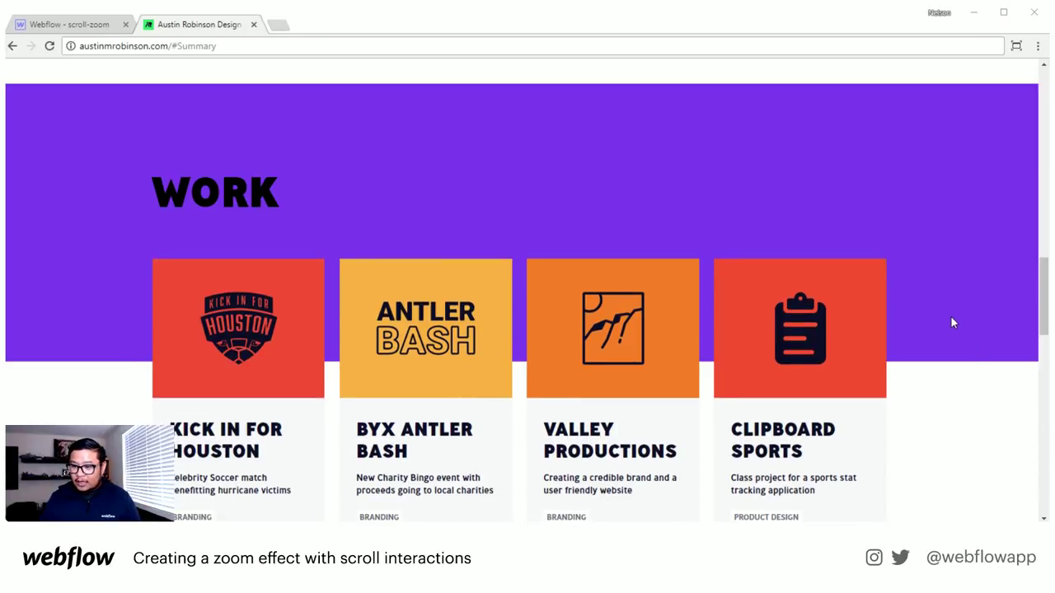
pyautogui.scroll(-2, 953, 323)
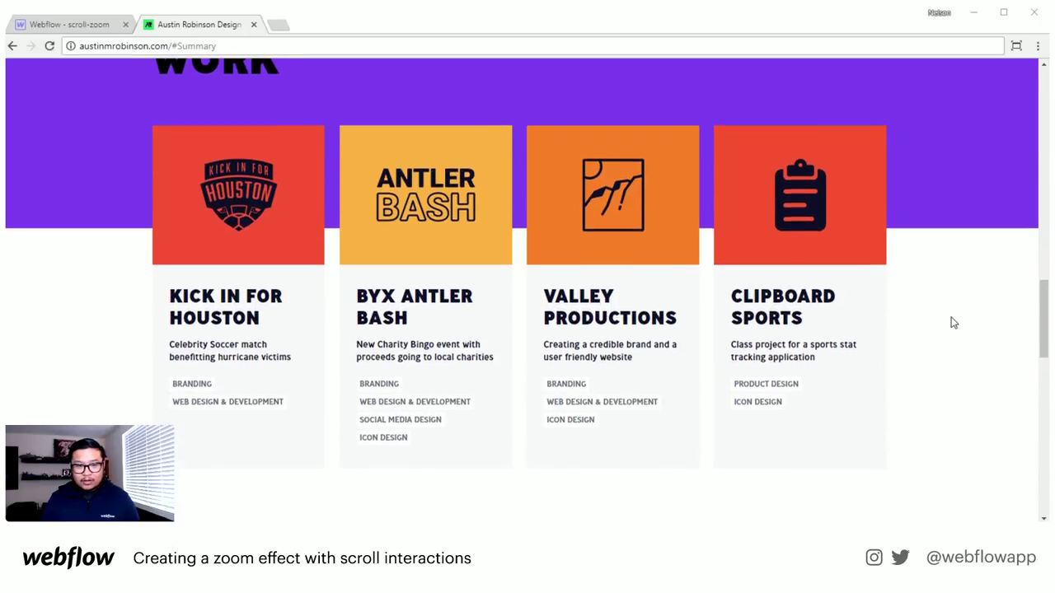
pyautogui.scroll(-1, 952, 322)
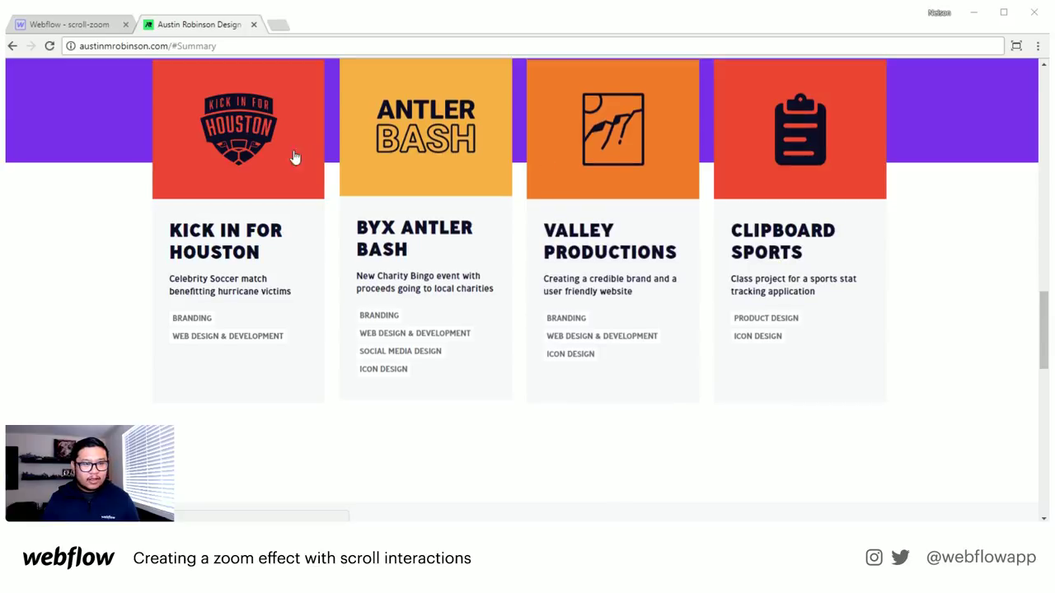
pyautogui.scroll(-2, 146, 407)
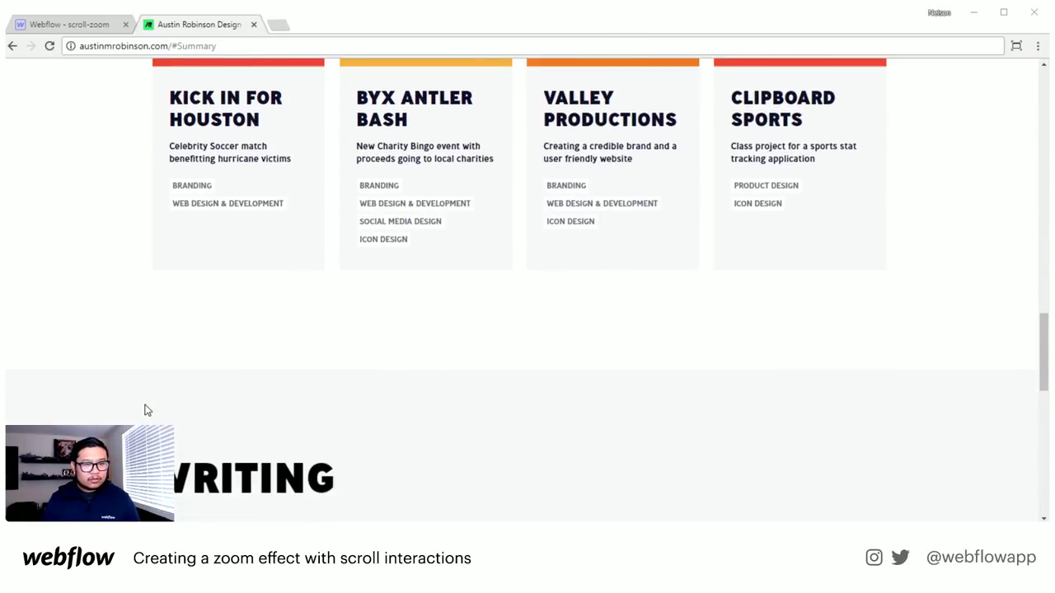
pyautogui.scroll(-4, 144, 411)
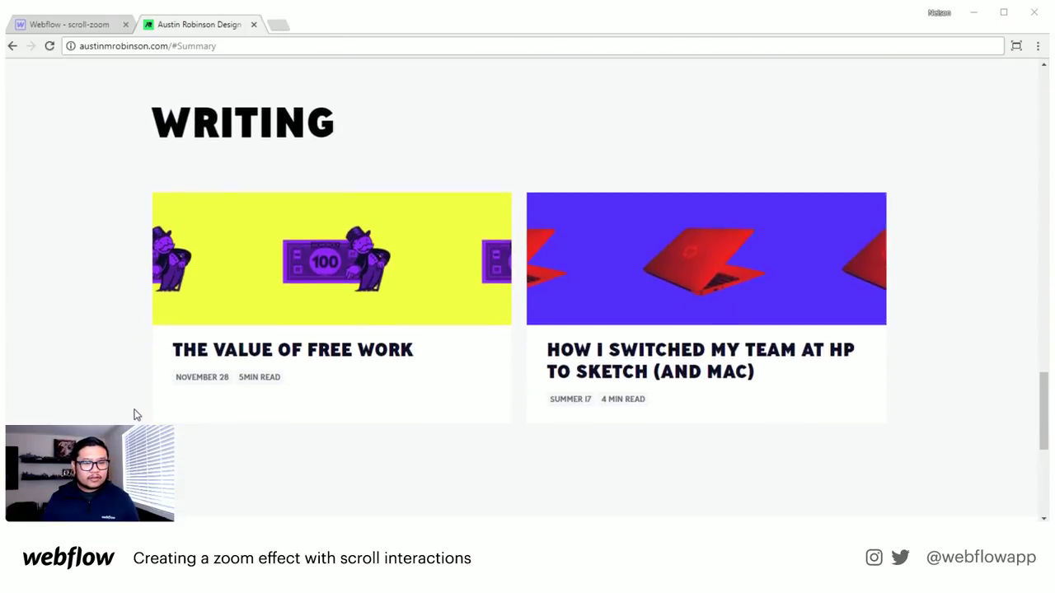
pyautogui.scroll(-2, 137, 414)
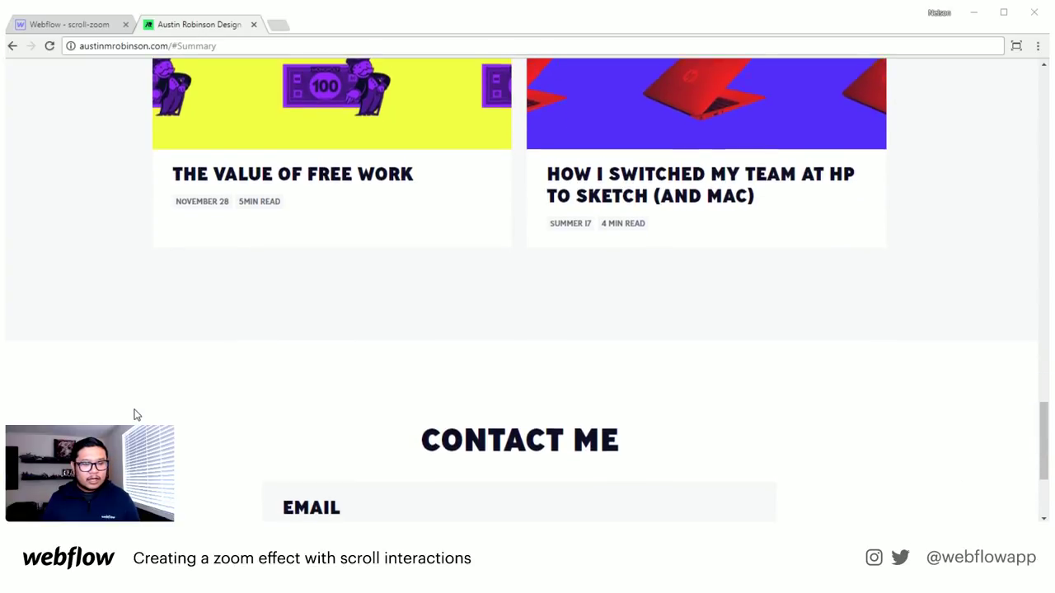
pyautogui.scroll(-3, 137, 415)
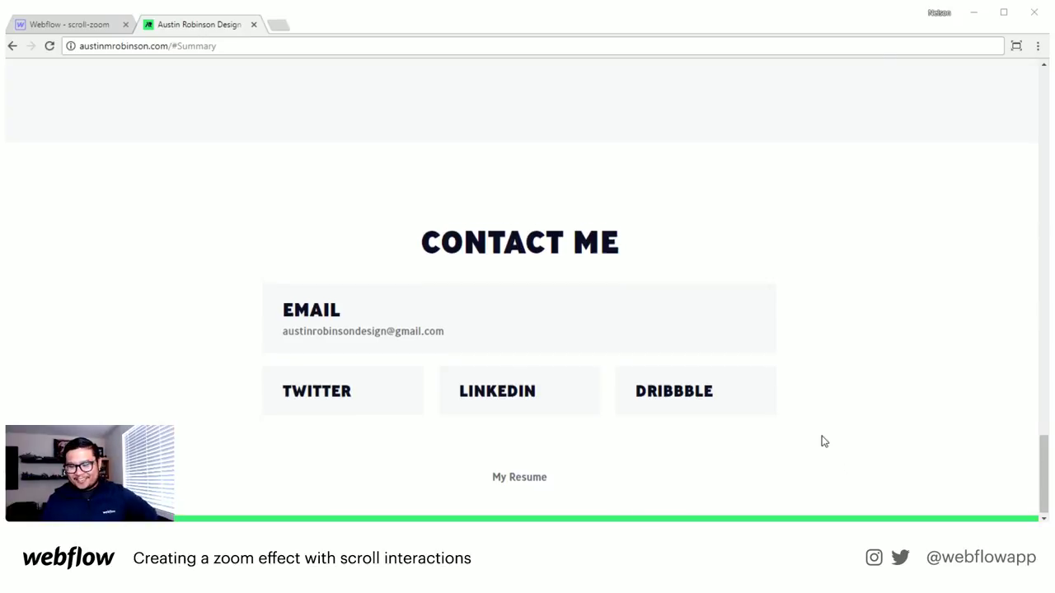
# - Look back over the homepage and open the "Kick In for Houston" project from the Work section
pyautogui.scroll(5, 821, 442)
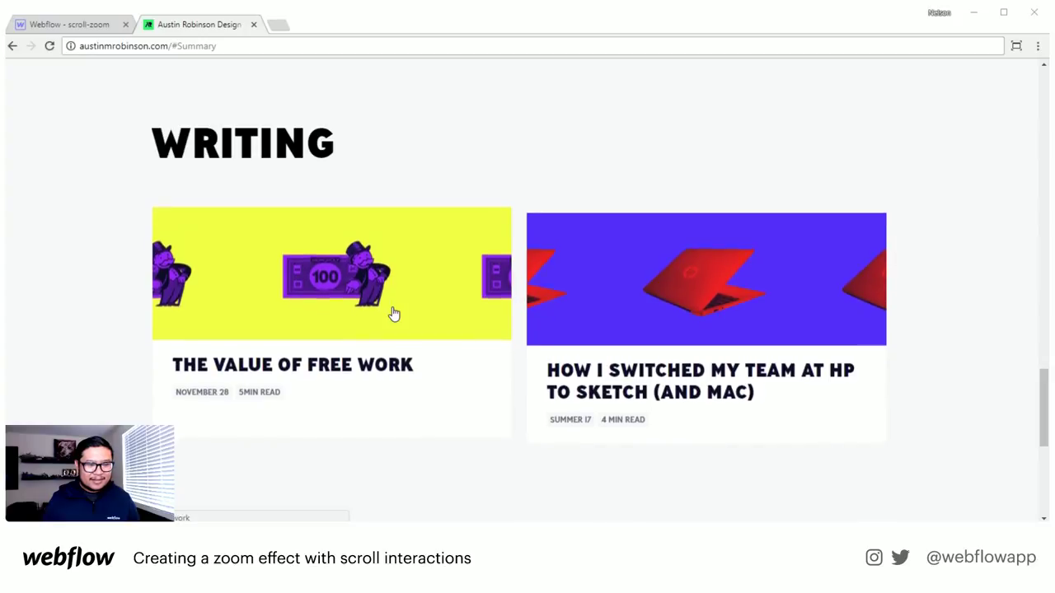
pyautogui.scroll(7, 626, 322)
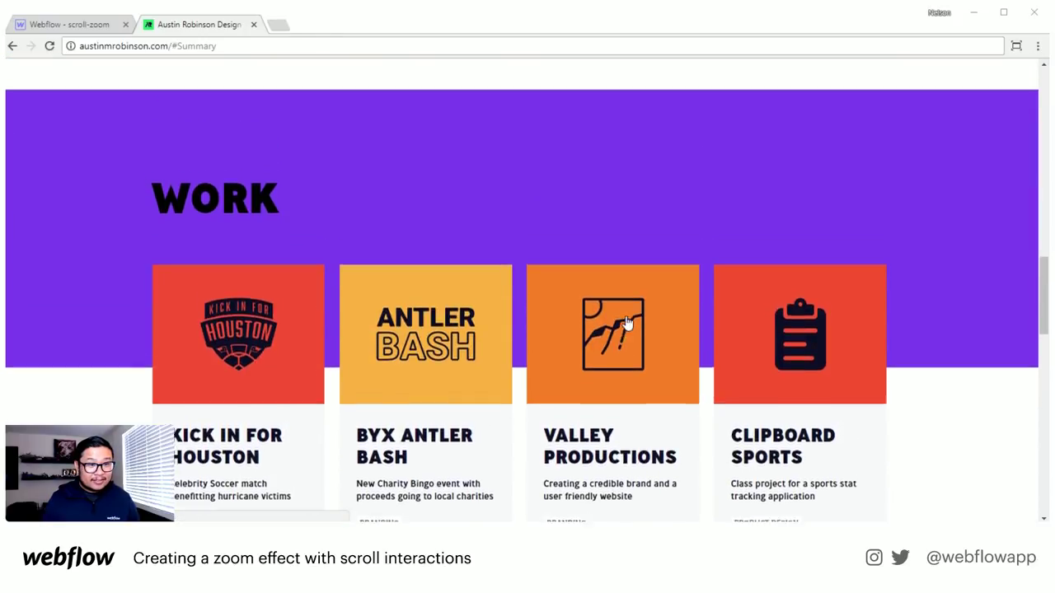
pyautogui.scroll(10, 626, 320)
pyautogui.scroll(-6, 581, 377)
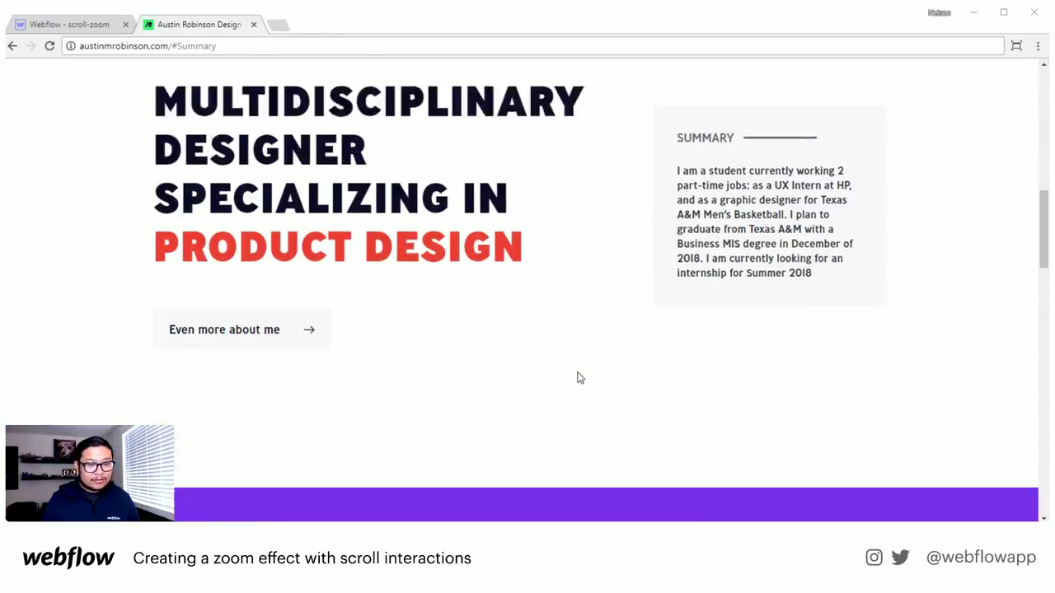
pyautogui.scroll(-6, 575, 374)
pyautogui.click(232, 229)
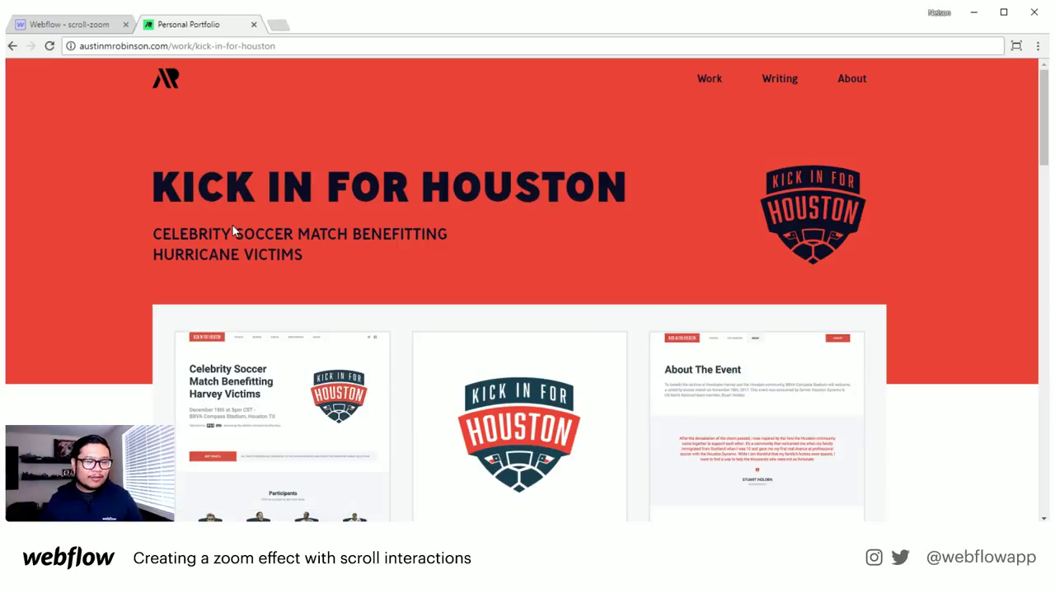
# - Review the Kick In for Houston case study from its header to the contact section and back to its website previews
pyautogui.scroll(-4, 431, 319)
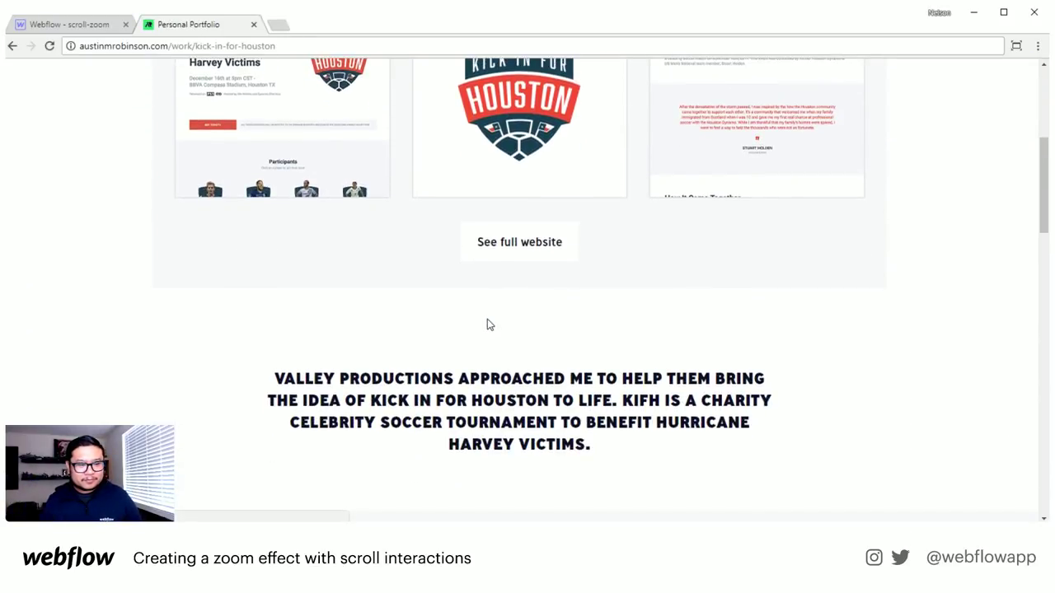
pyautogui.scroll(-8, 487, 324)
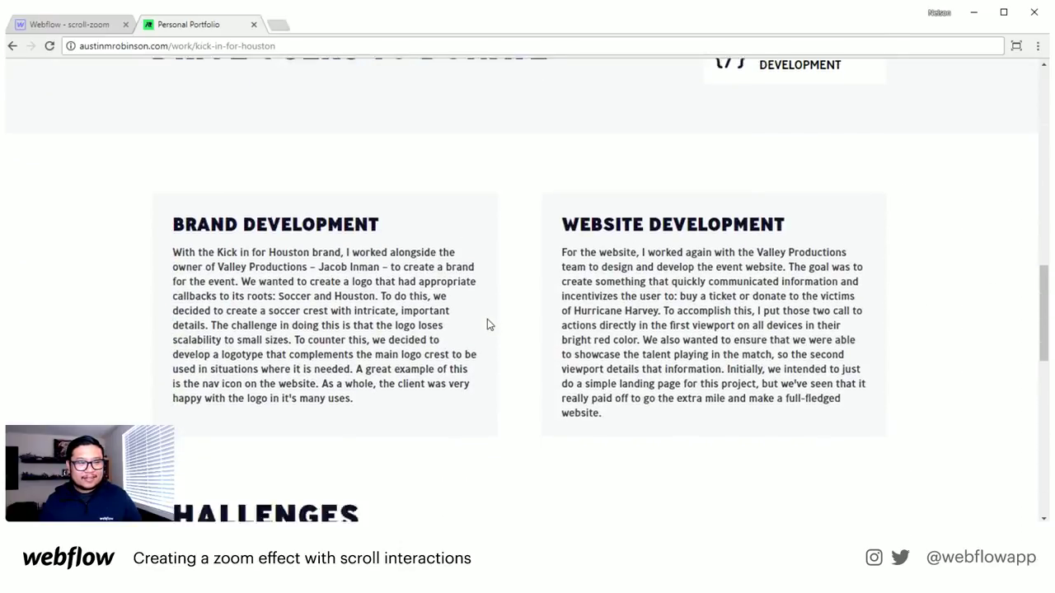
pyautogui.scroll(-10, 487, 324)
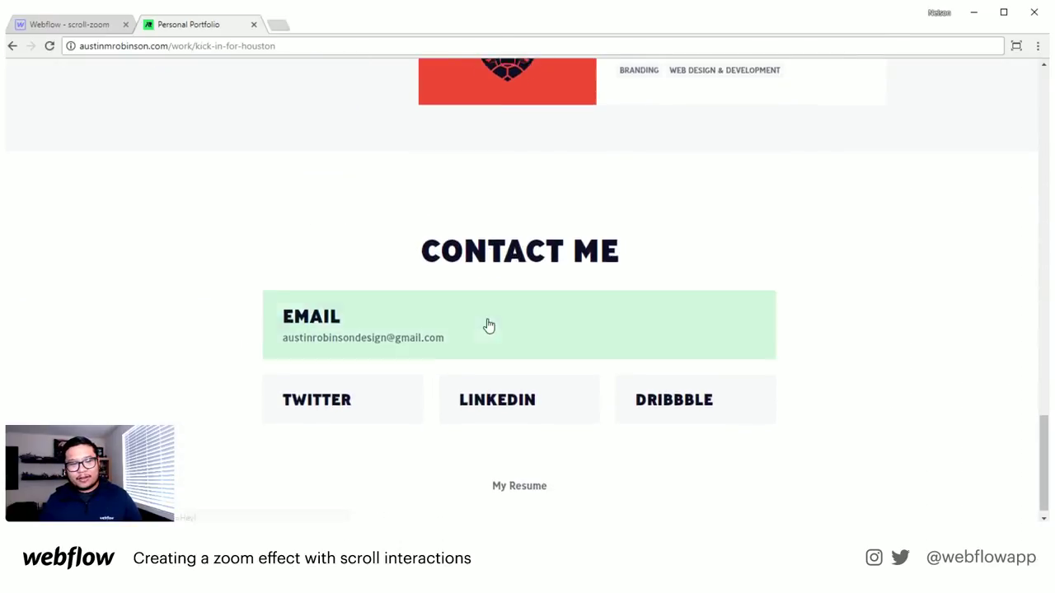
pyautogui.scroll(18, 488, 325)
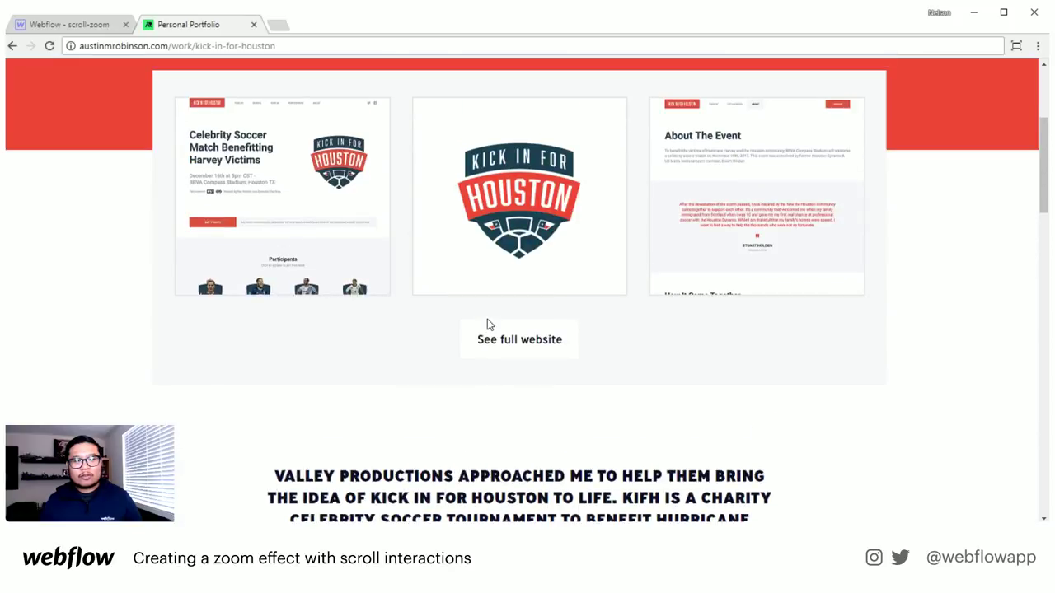
pyautogui.scroll(3, 487, 324)
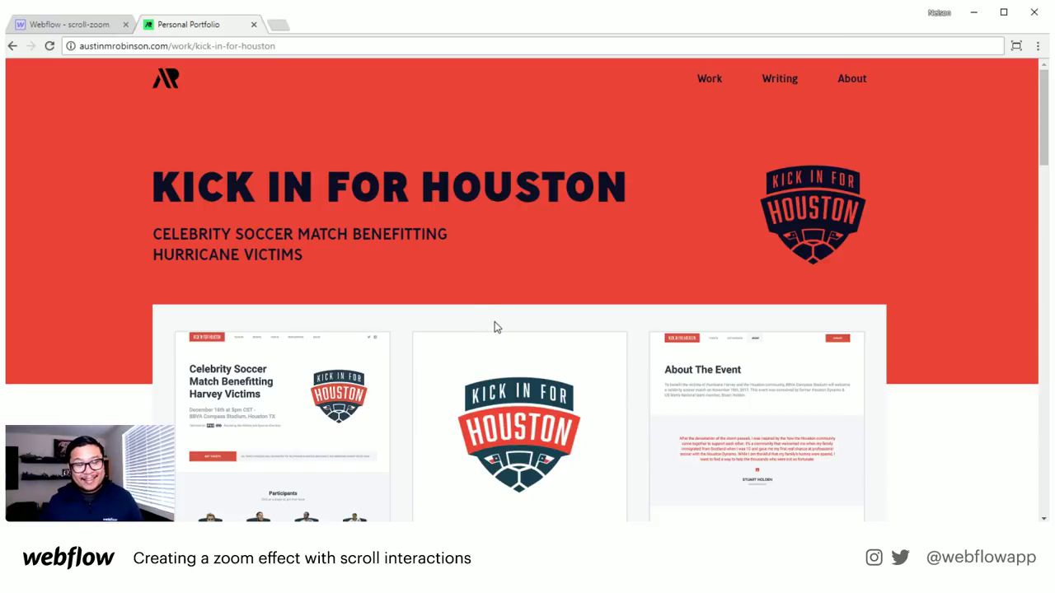
pyautogui.scroll(-2, 495, 322)
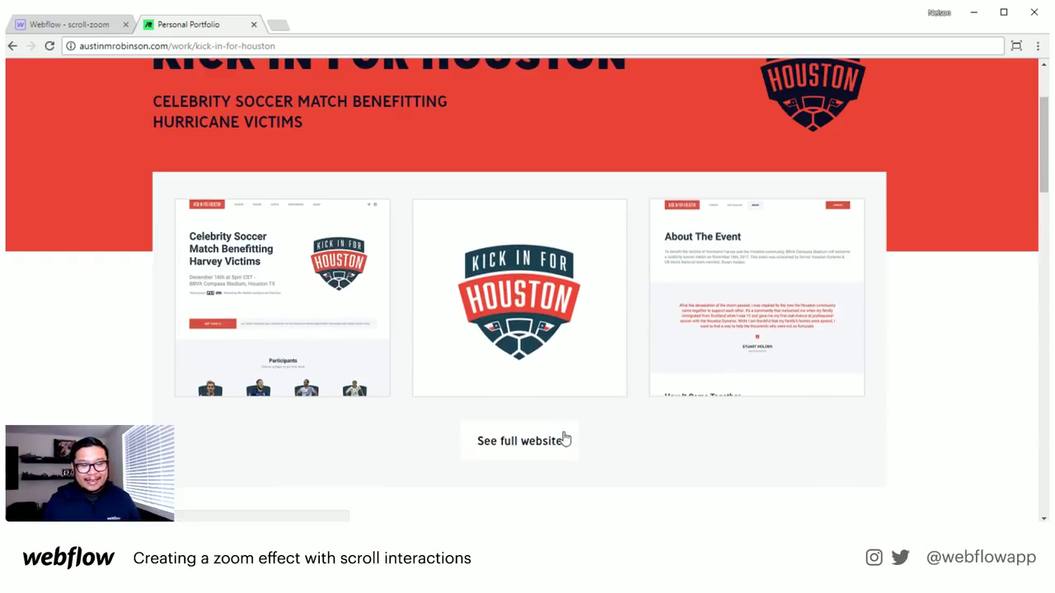
# - Review the Kick In for Houston case study's project description, objectives, skills, development notes and Challenges text, ending back at its website previews
pyautogui.scroll(-4, 540, 434)
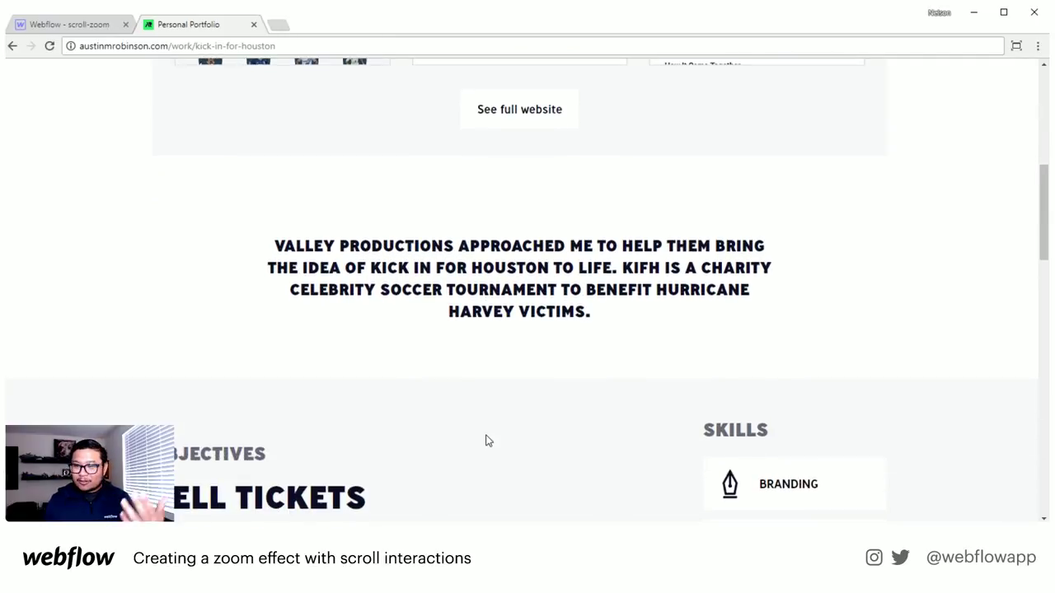
pyautogui.scroll(-2, 486, 441)
pyautogui.scroll(-4, 486, 441)
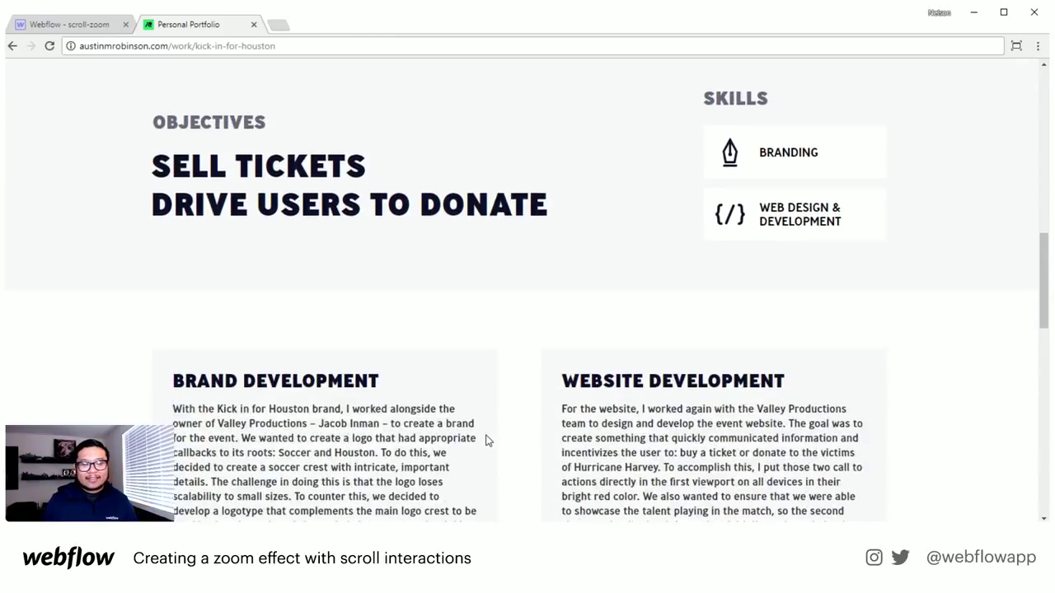
pyautogui.scroll(-1, 486, 440)
pyautogui.scroll(-2, 486, 441)
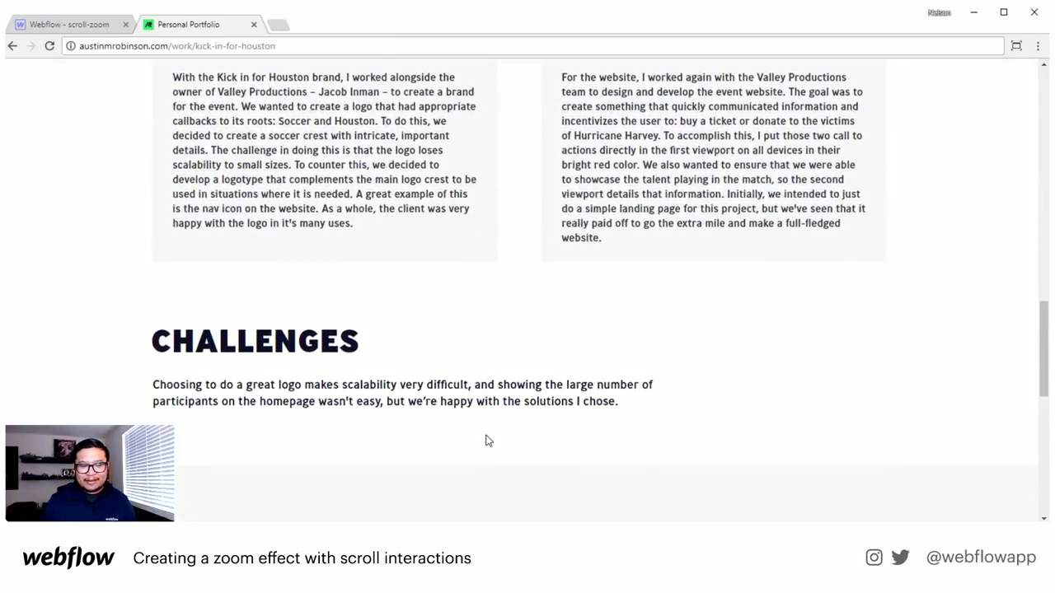
pyautogui.moveTo(638, 399); pyautogui.dragTo(130, 384)
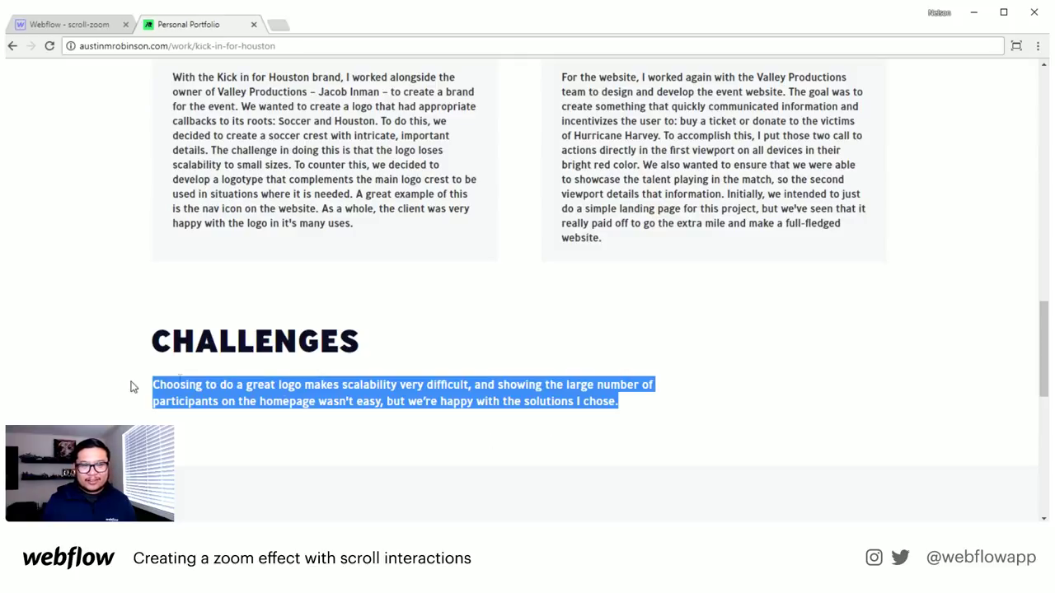
pyautogui.click(271, 376)
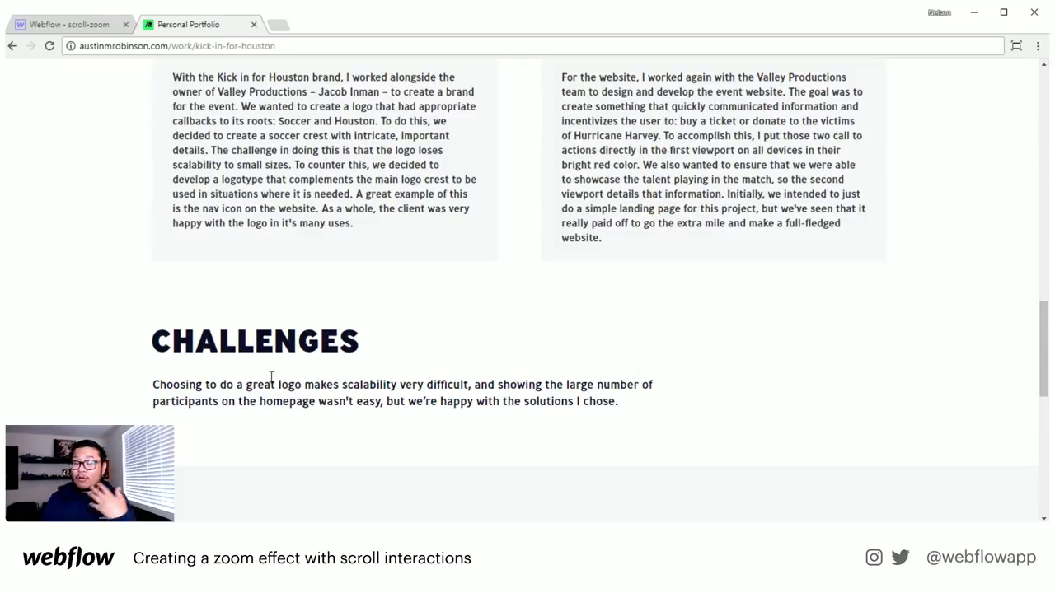
pyautogui.scroll(6, 403, 296)
pyautogui.scroll(8, 406, 303)
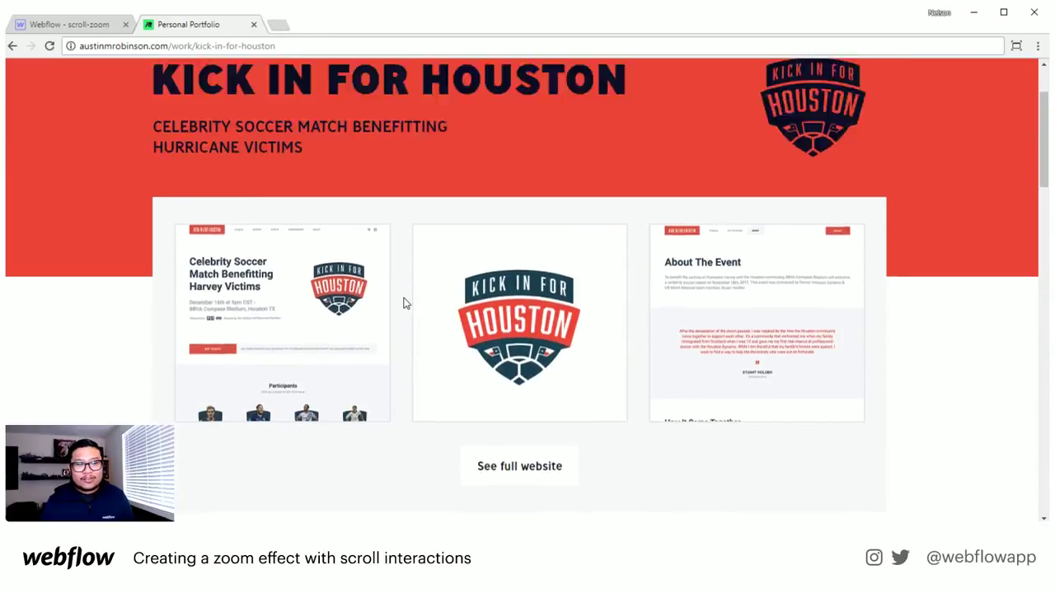
# - Open the portfolio's About page and look over its header and portrait
pyautogui.click(838, 85)
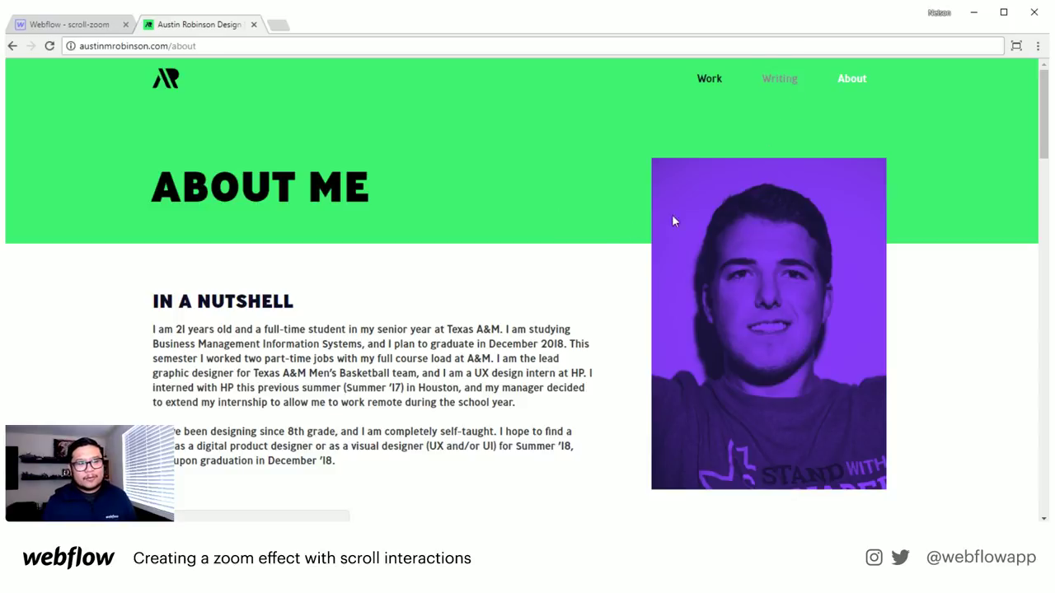
pyautogui.scroll(-1, 589, 226)
pyautogui.scroll(1, 589, 226)
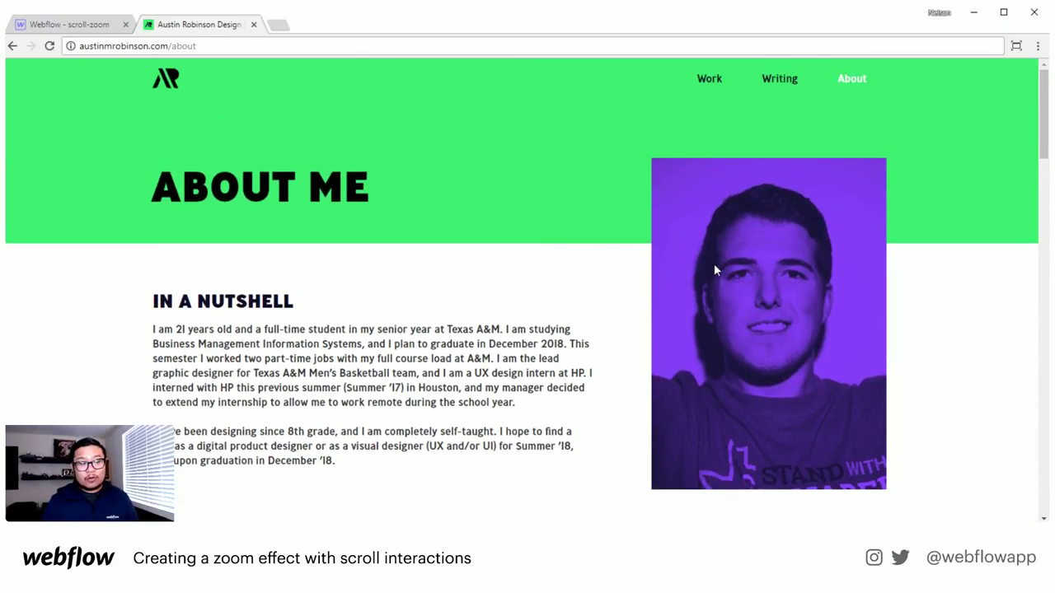
# - Return to the portfolio homepage, recheck the transition into the Summary section, and follow the "Even more about me" link
pyautogui.click(171, 85)
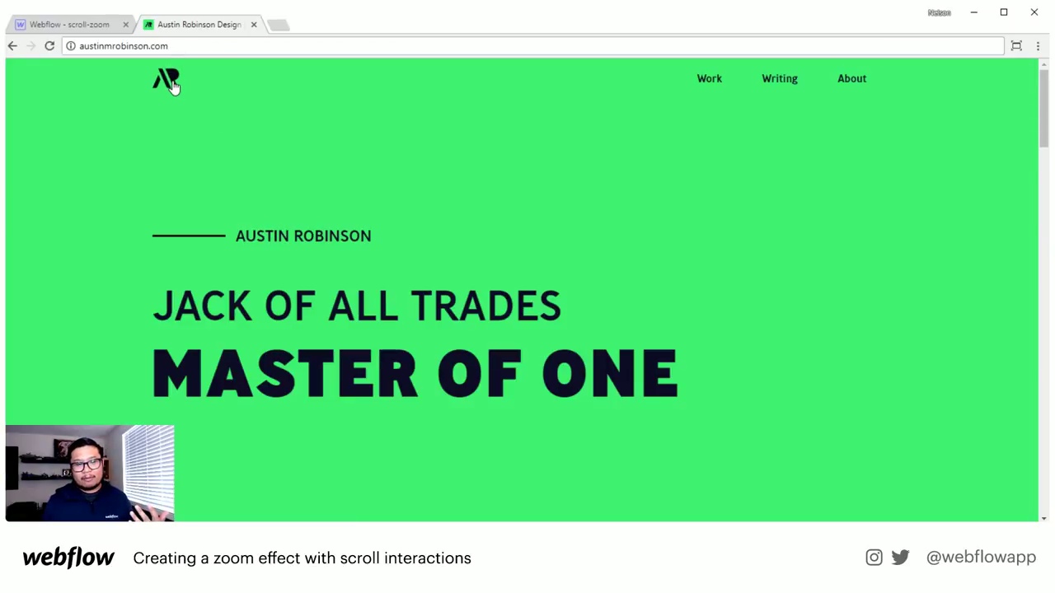
pyautogui.scroll(-7, 169, 83)
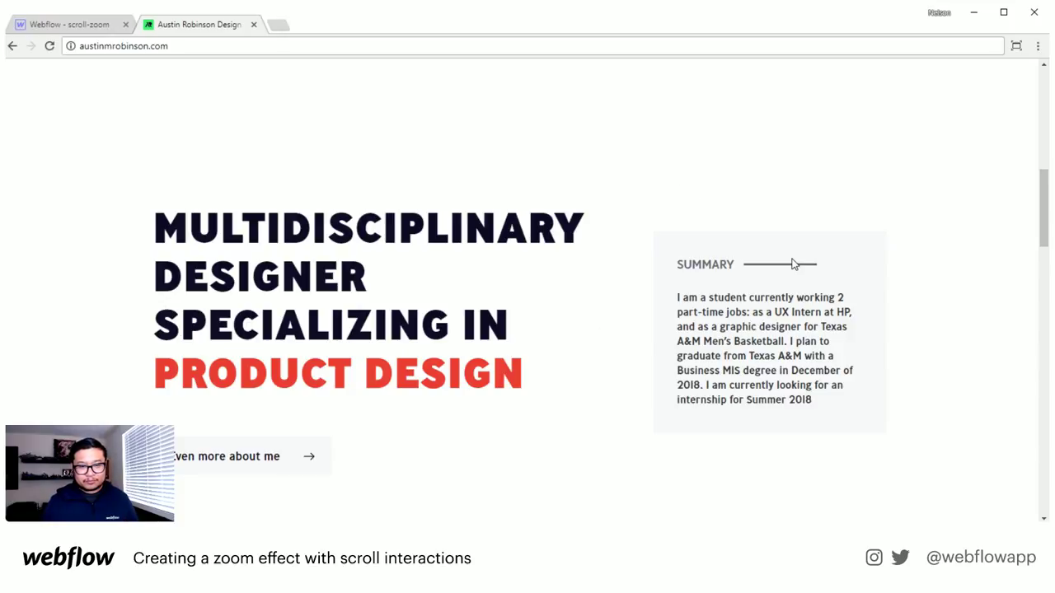
pyautogui.scroll(3, 763, 280)
pyautogui.scroll(-3, 763, 280)
pyautogui.click(249, 457)
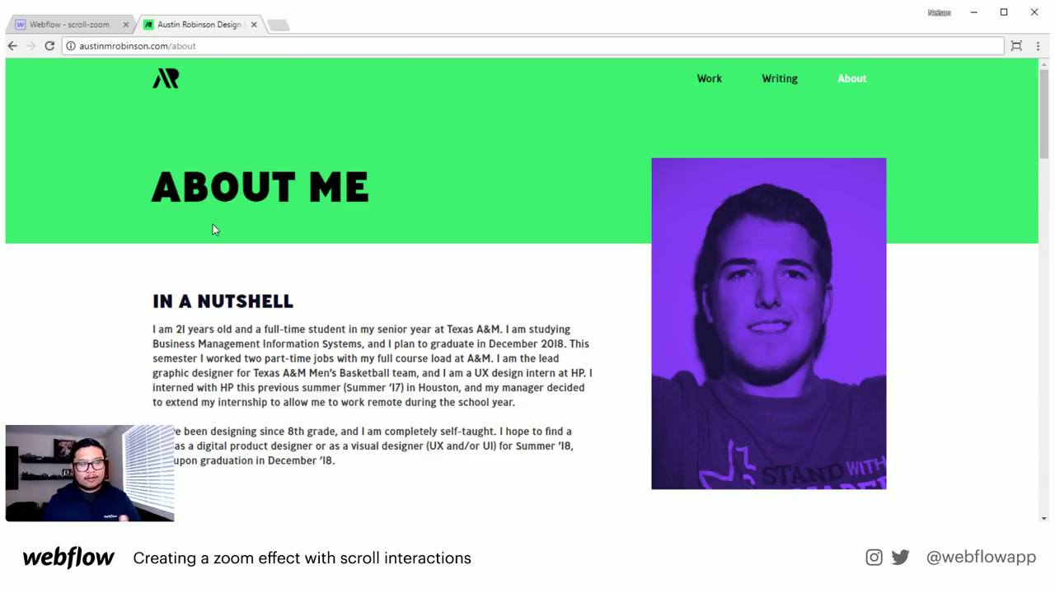
# - Review the About page's In a Nutshell, Experience, Recommendations, My Skills and Programs sections, ending back at its header
pyautogui.scroll(-1, 551, 270)
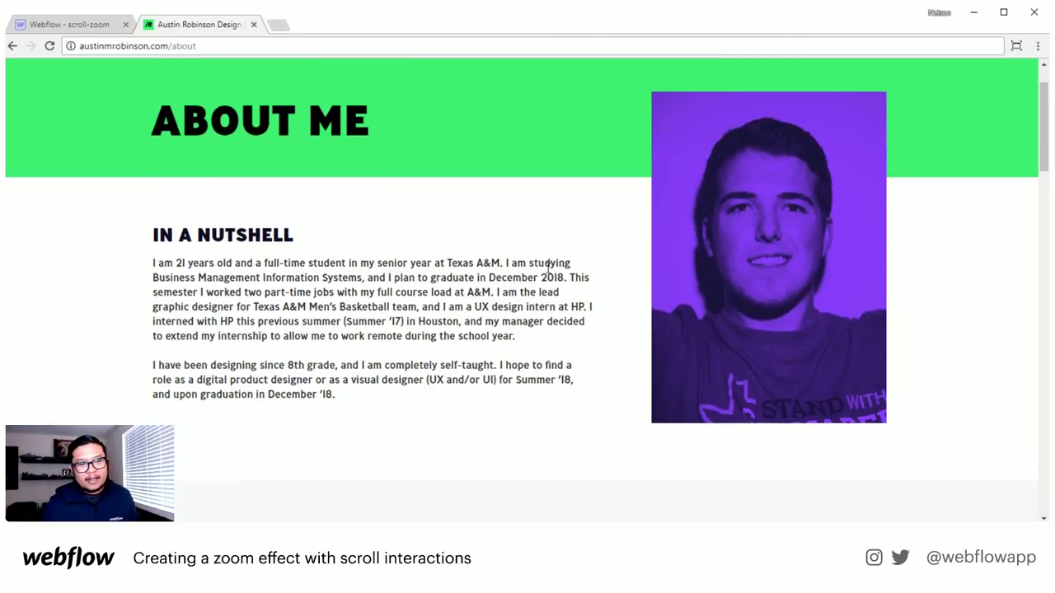
pyautogui.scroll(-3, 549, 270)
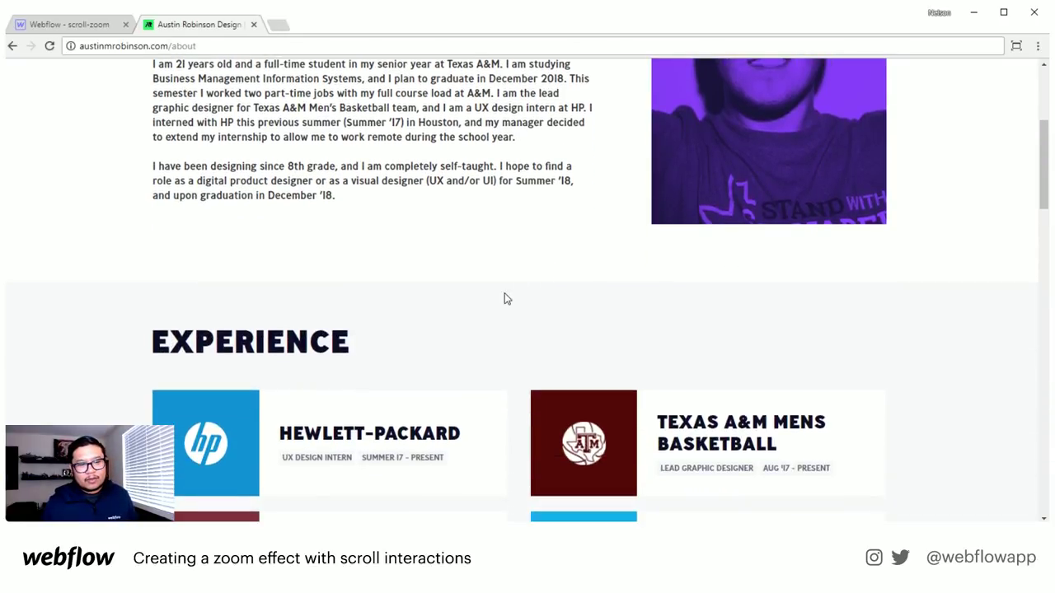
pyautogui.scroll(-5, 507, 299)
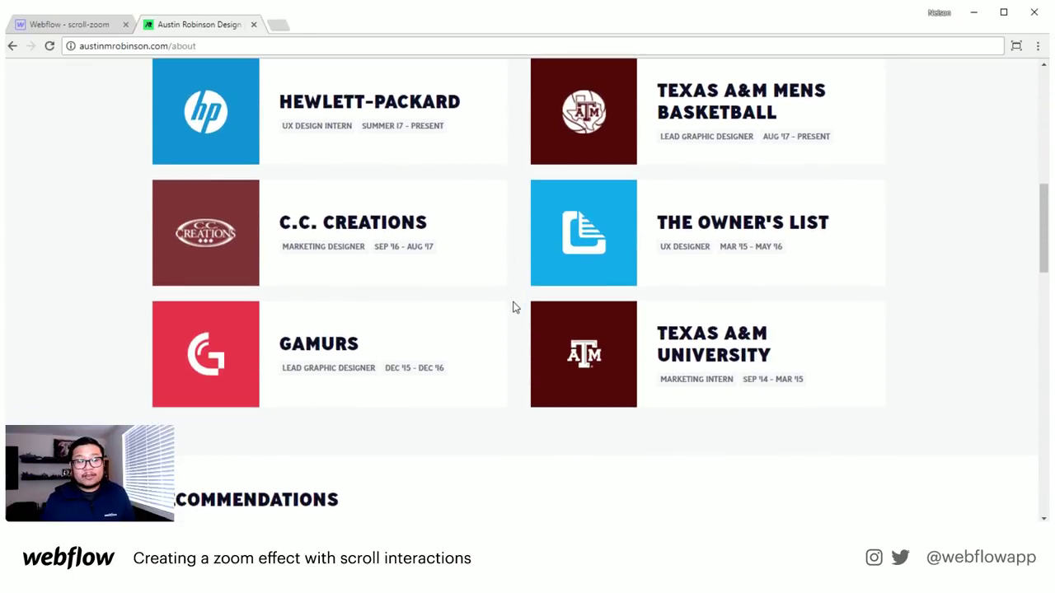
pyautogui.scroll(-10, 511, 304)
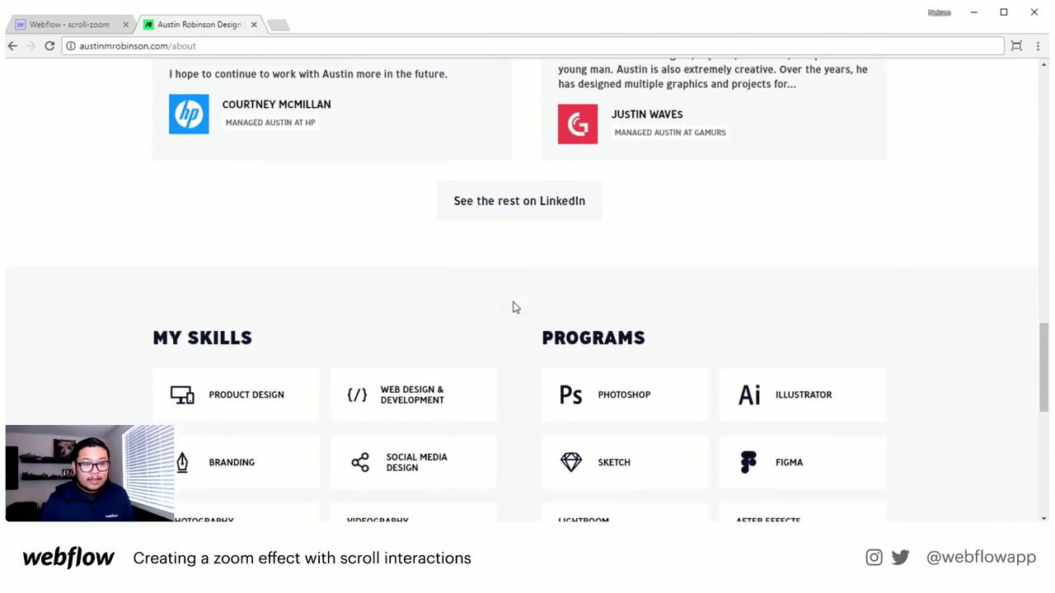
pyautogui.scroll(3, 514, 305)
pyautogui.scroll(-8, 528, 306)
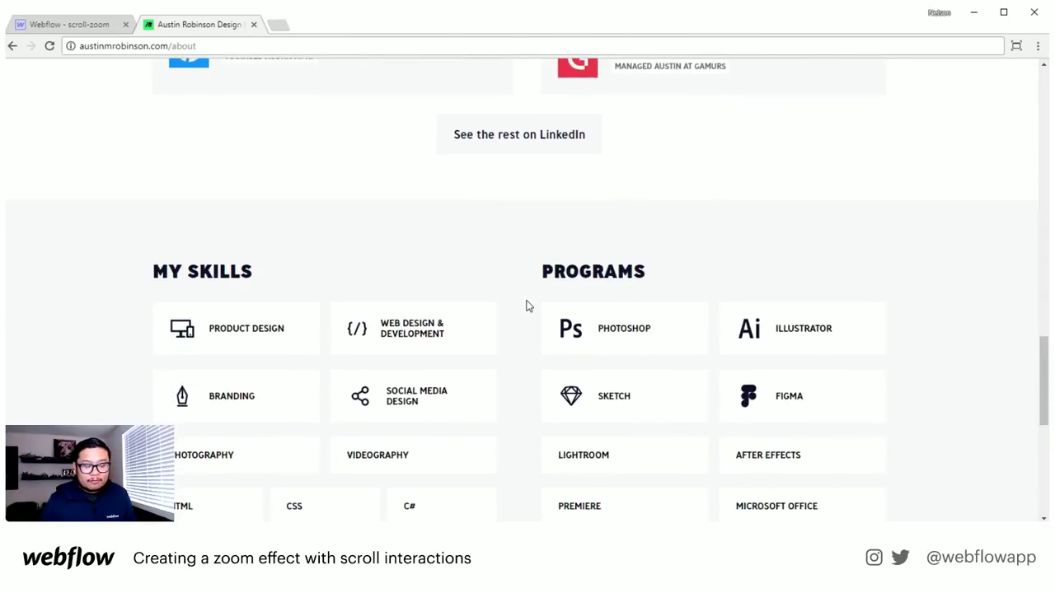
pyautogui.scroll(3, 528, 305)
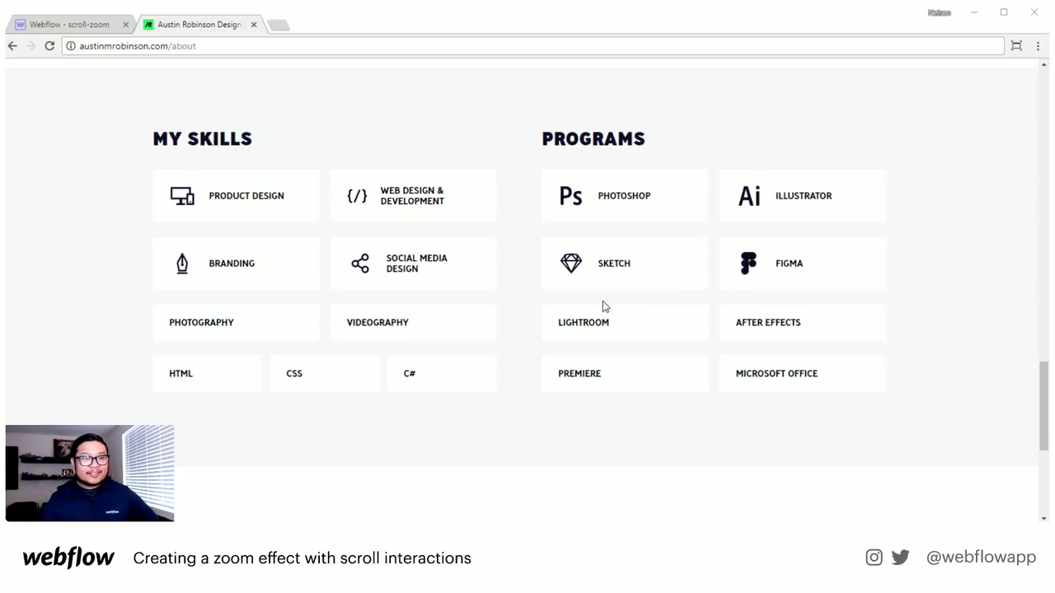
pyautogui.scroll(15, 601, 306)
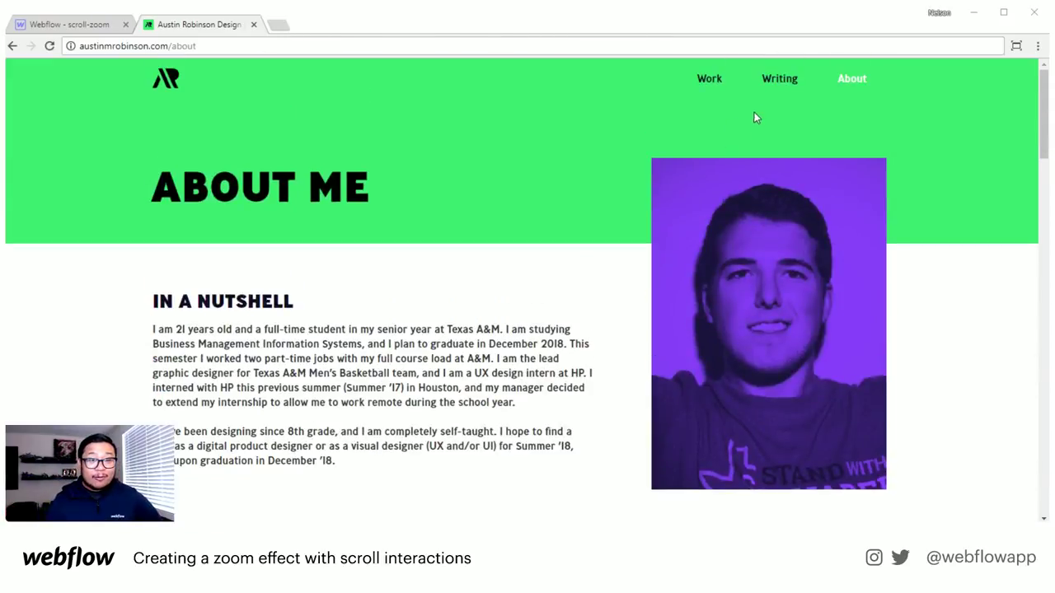
# - Open the portfolio's Writing page and check the layout of its article cards
pyautogui.click(783, 77)
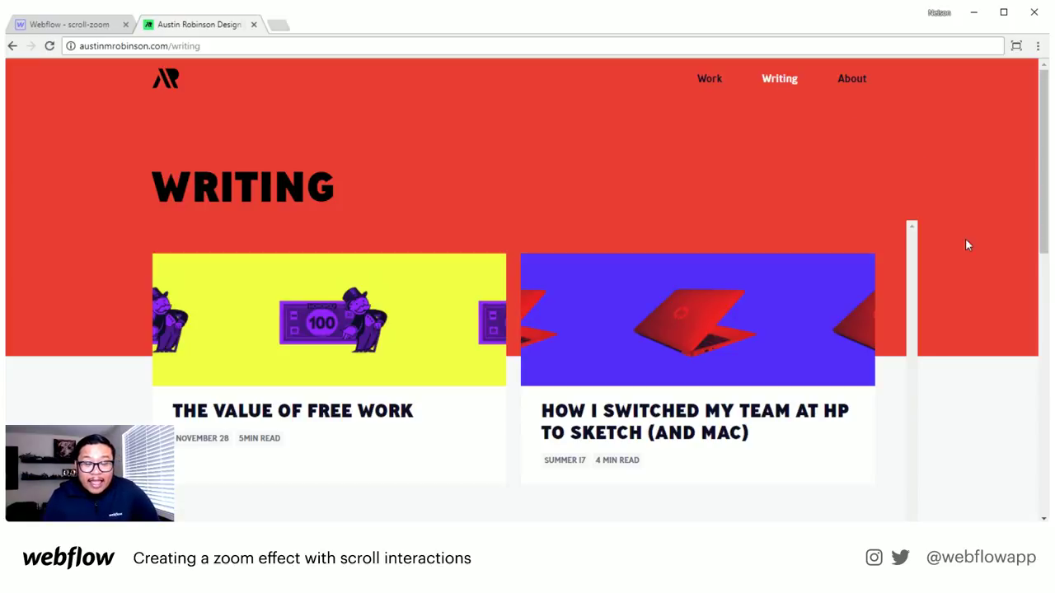
pyautogui.scroll(-3, 967, 245)
pyautogui.scroll(3, 994, 310)
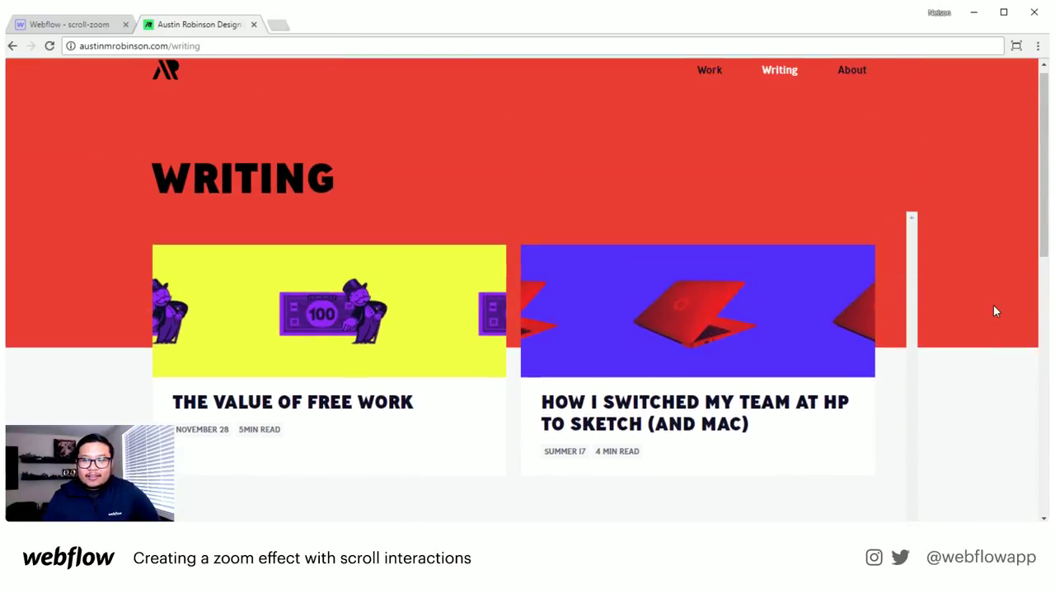
pyautogui.scroll(-3, 993, 311)
pyautogui.scroll(3, 993, 308)
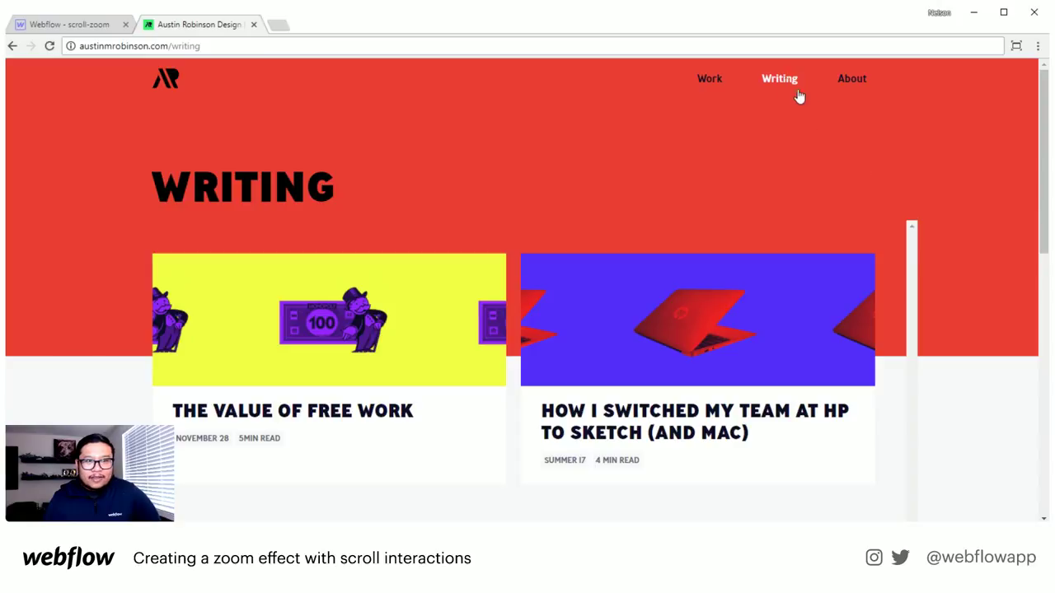
# - Open the Work page, examine its project cards, Archive section and 2017 Work Timeline heading, and return to the Writing page
pyautogui.click(707, 82)
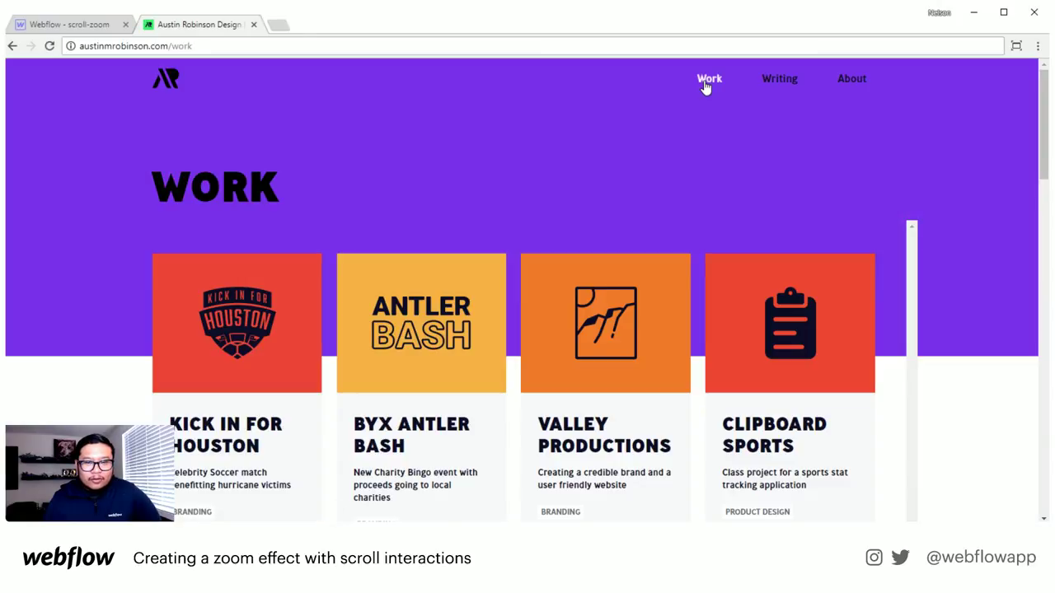
pyautogui.scroll(-5, 944, 327)
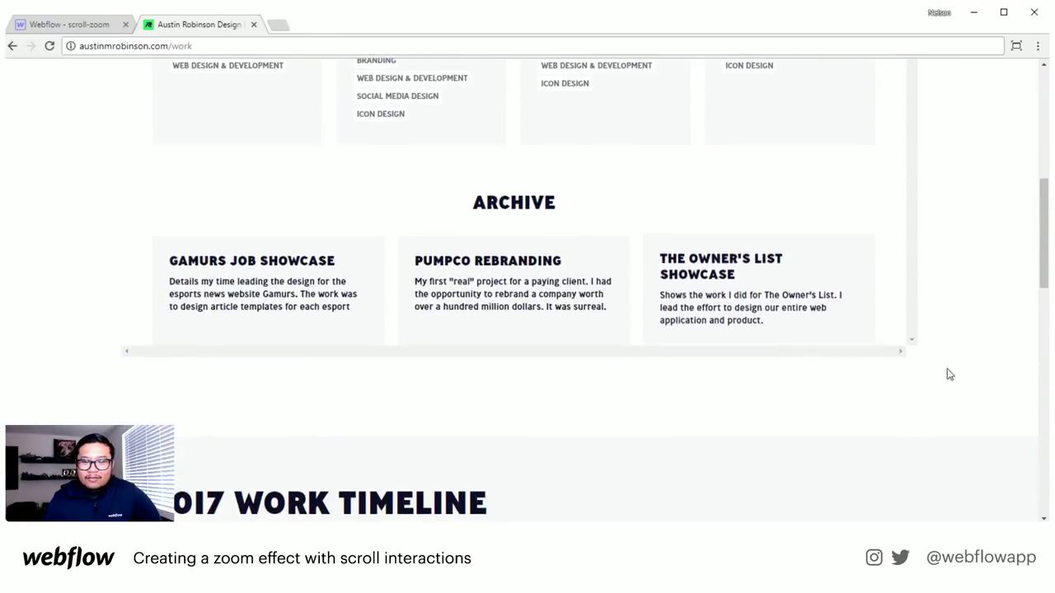
pyautogui.scroll(5, 847, 370)
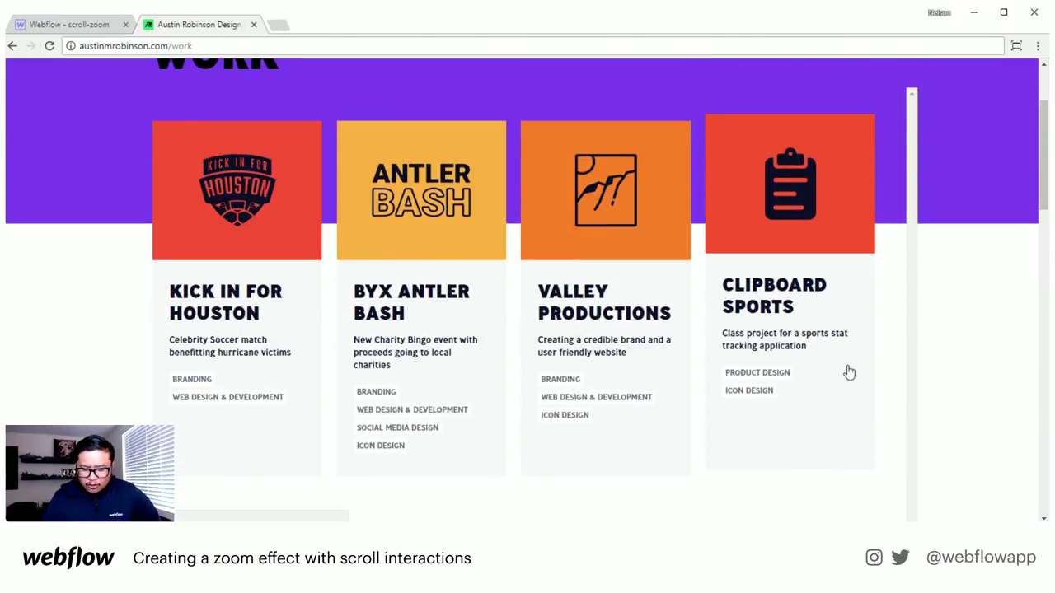
pyautogui.scroll(-4, 848, 372)
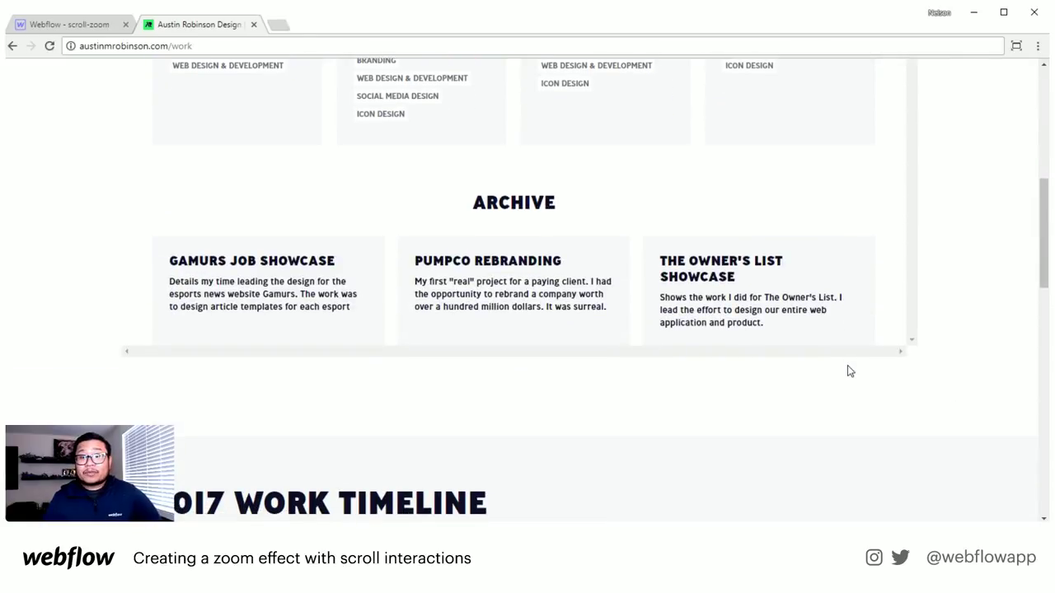
pyautogui.scroll(3, 847, 370)
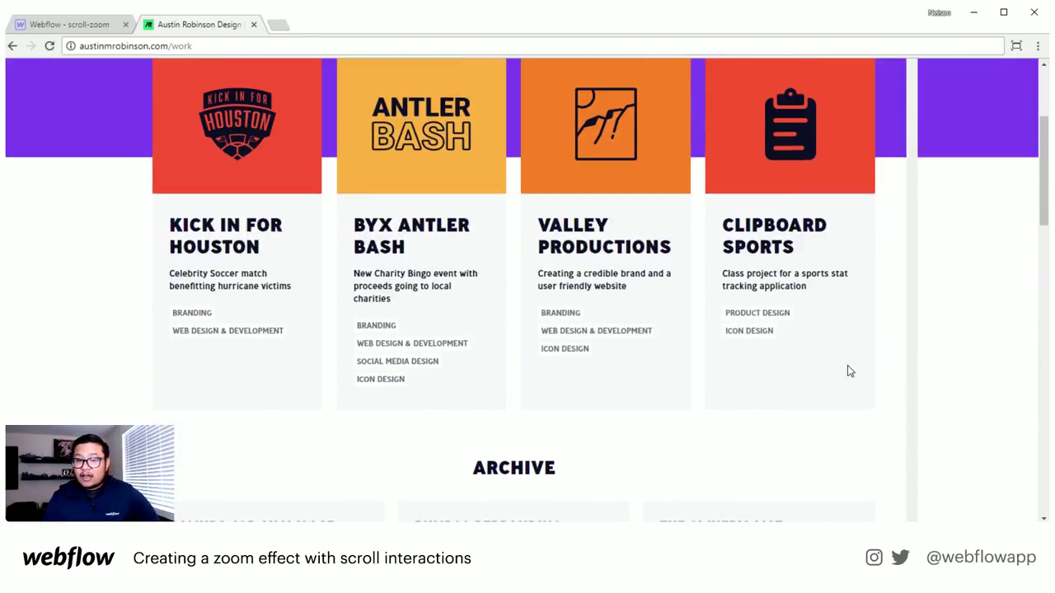
pyautogui.scroll(-2, 847, 370)
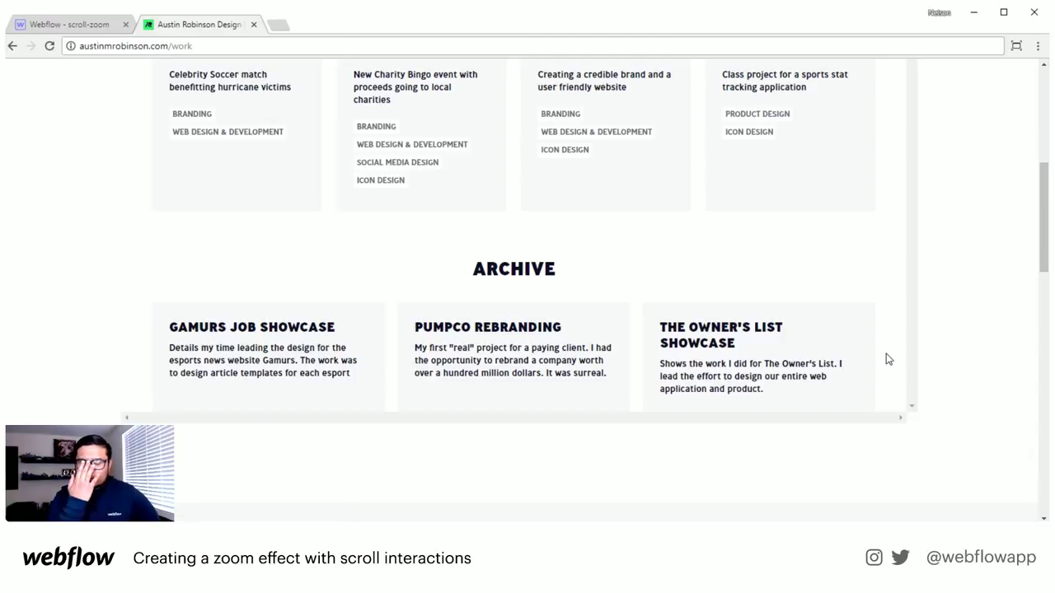
pyautogui.scroll(-2, 876, 334)
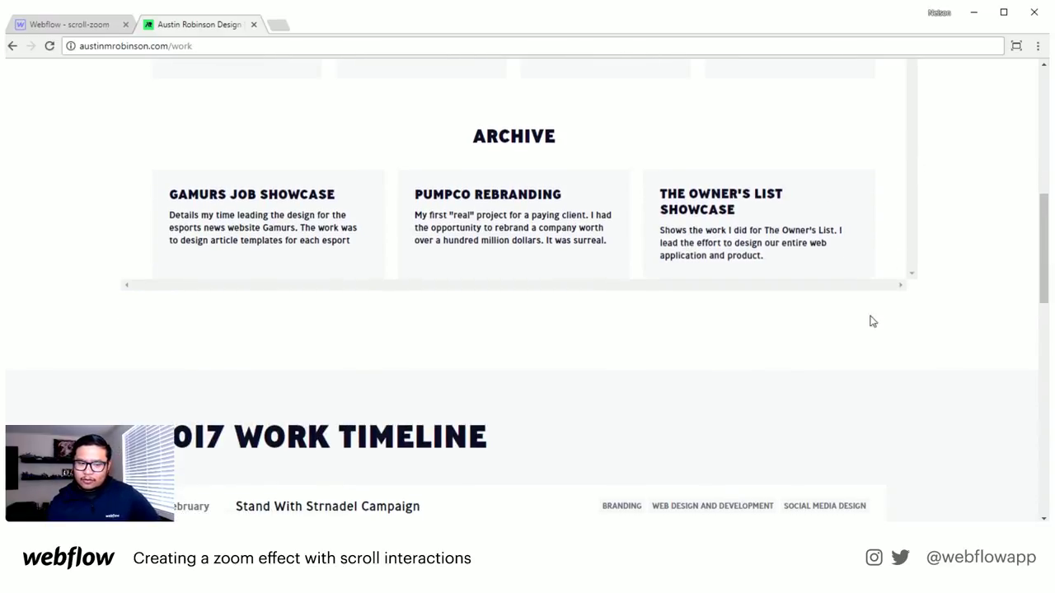
pyautogui.scroll(10, 893, 354)
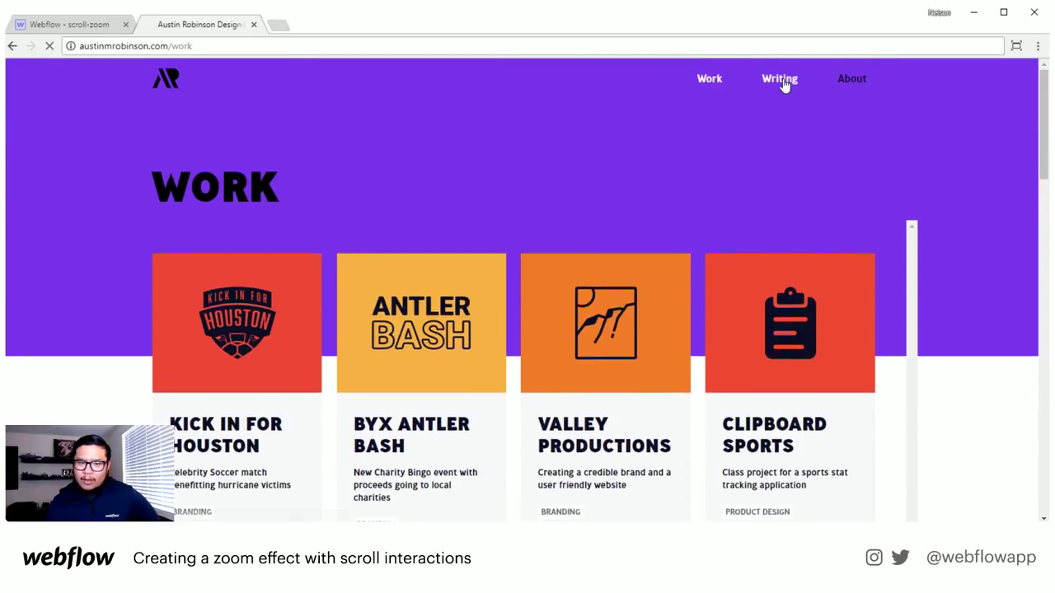
pyautogui.click(781, 83)
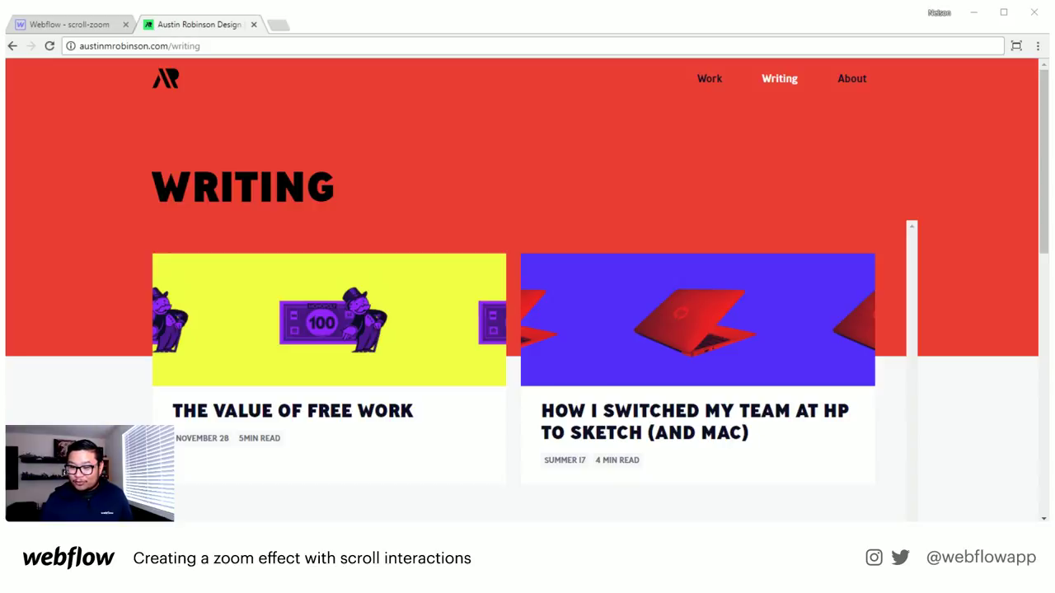
pyautogui.click(431, 43)
pyautogui.write('http://recreated-in.webflow.io/avbotz')
pyautogui.press('Return')
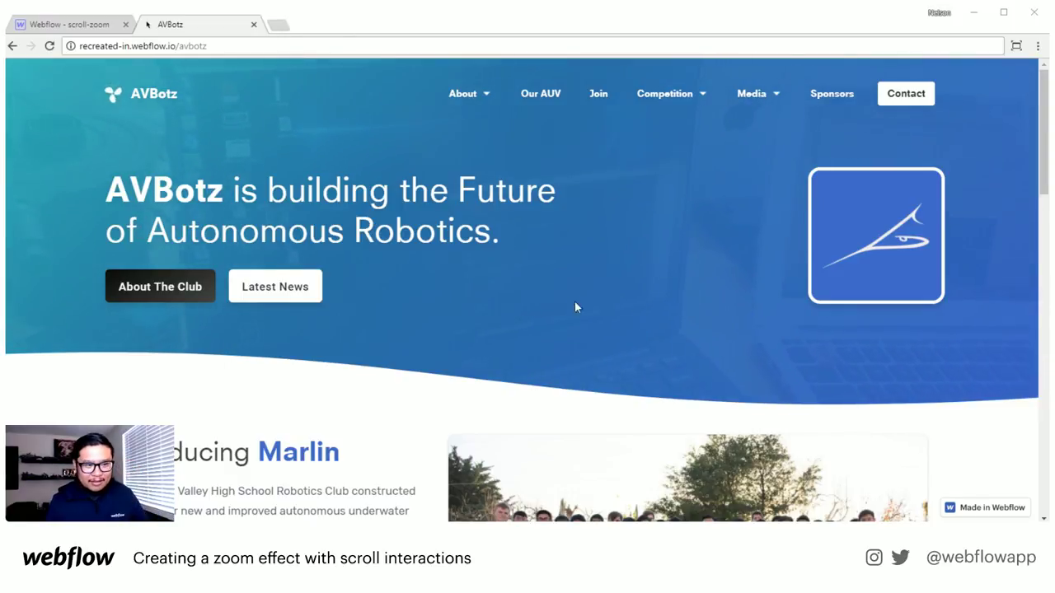
# - Review the AVBotz home page's Introducing Marlin slider, news cards and footer, ending back at the hero
pyautogui.scroll(-3, 555, 295)
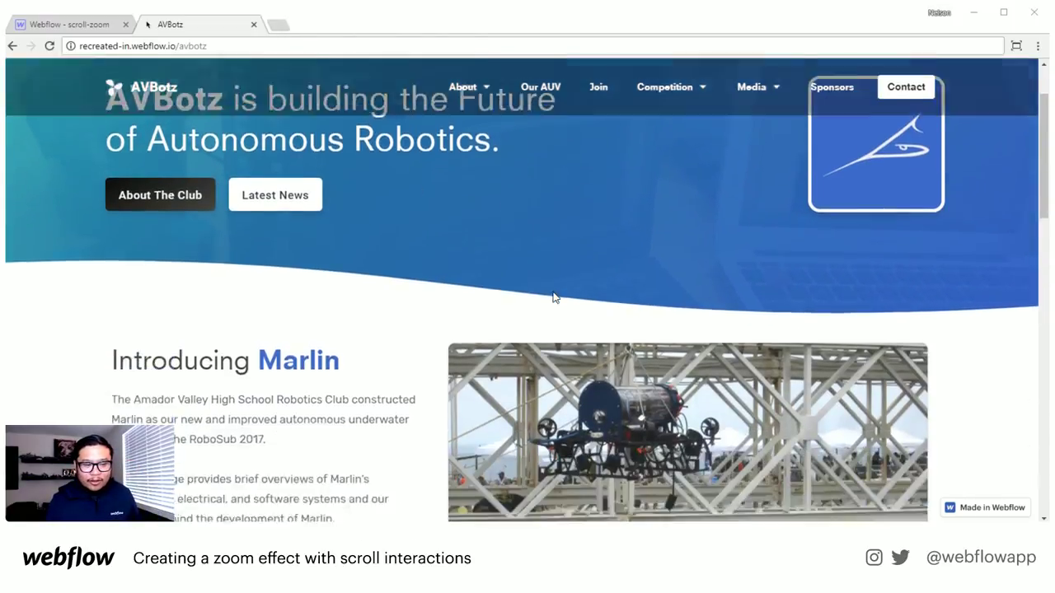
pyautogui.scroll(-1, 553, 292)
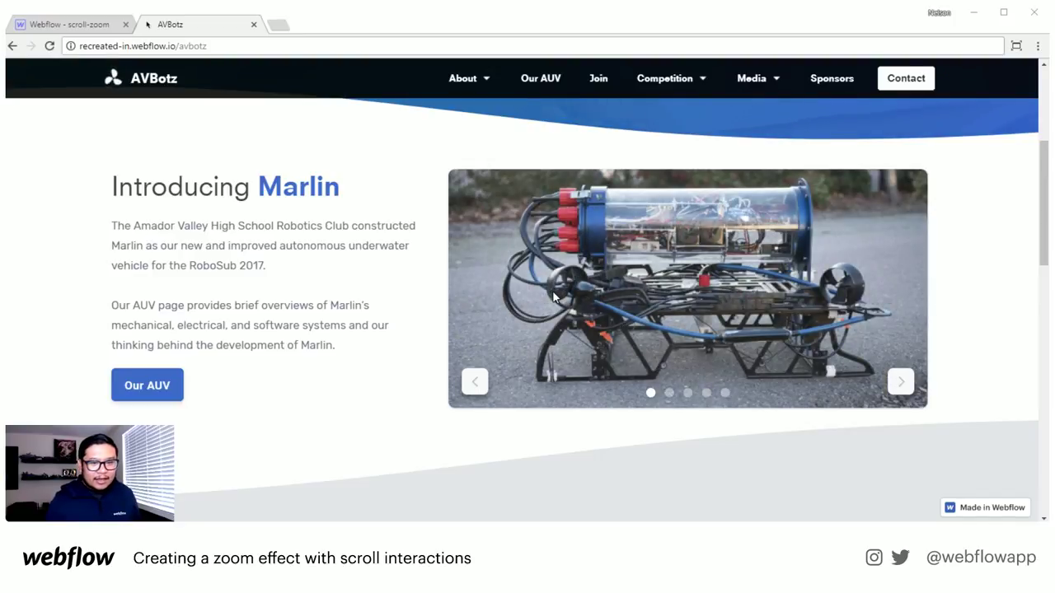
pyautogui.scroll(-1, 420, 303)
pyautogui.scroll(-5, 415, 305)
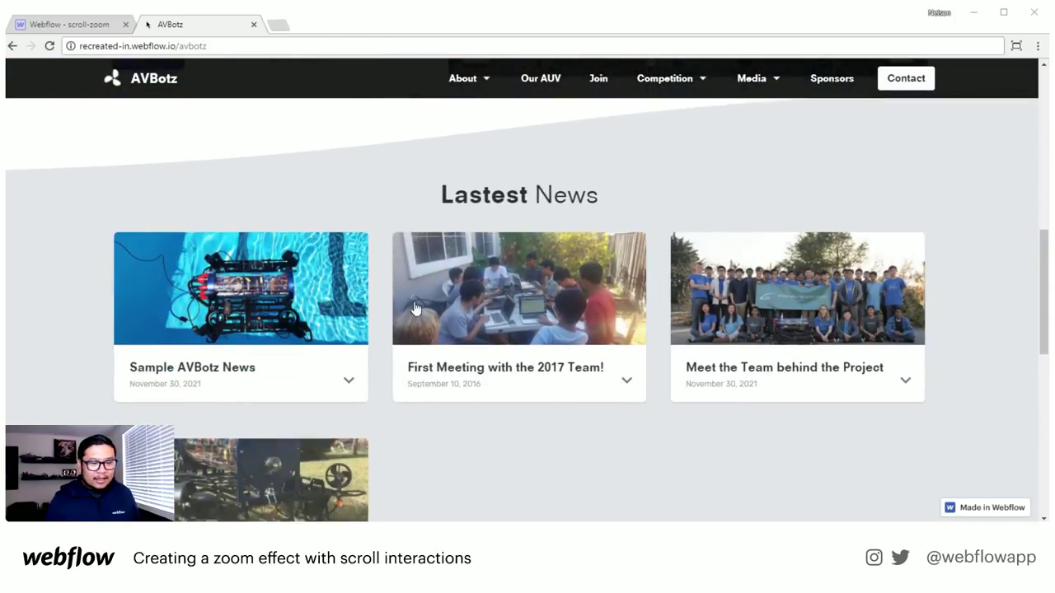
pyautogui.scroll(-2, 517, 326)
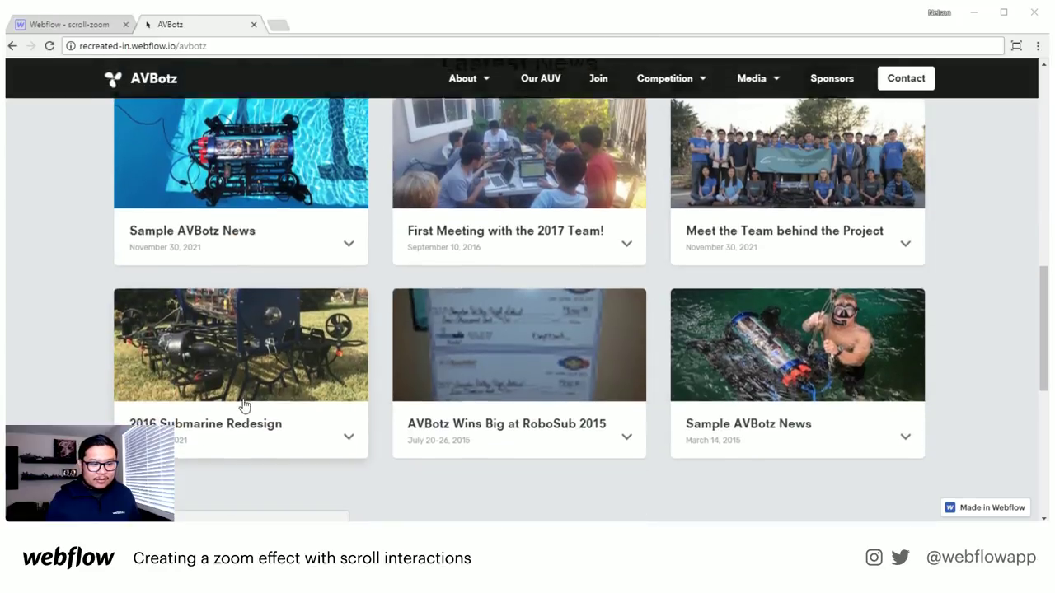
pyautogui.scroll(-3, 244, 404)
pyautogui.scroll(-3, 840, 384)
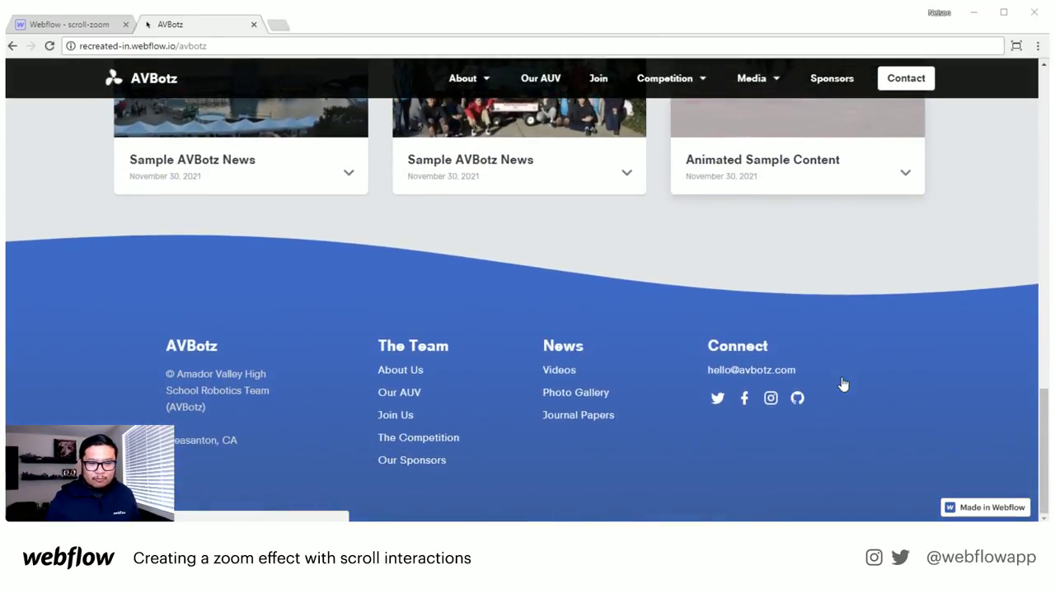
pyautogui.scroll(6, 843, 384)
pyautogui.scroll(10, 842, 383)
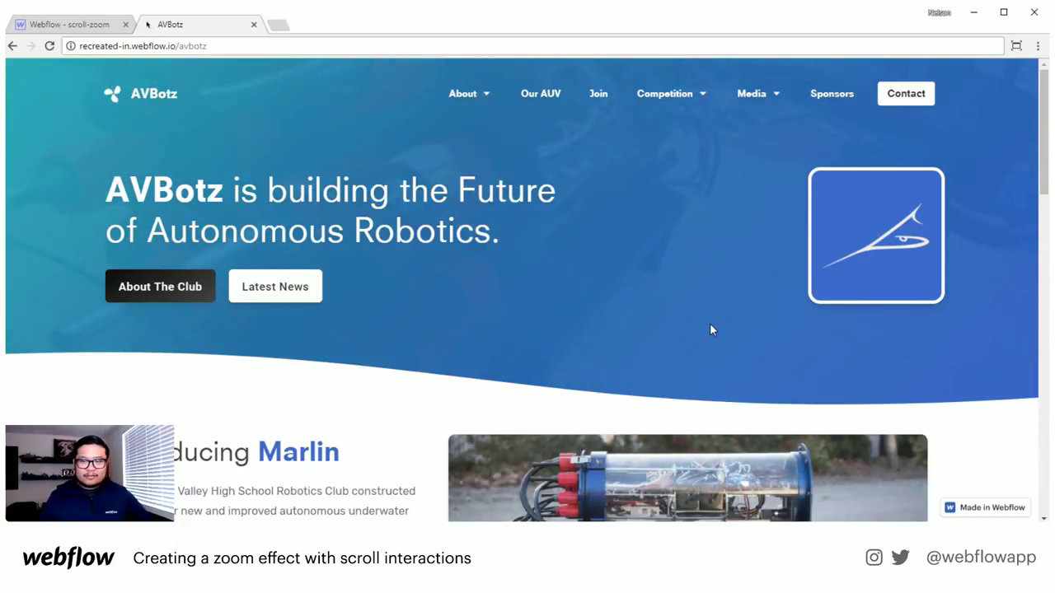
# - Open the Our AUV page from the hero's framed logo, check its Marlin header with the three specs, and return to the home page
pyautogui.click(862, 256)
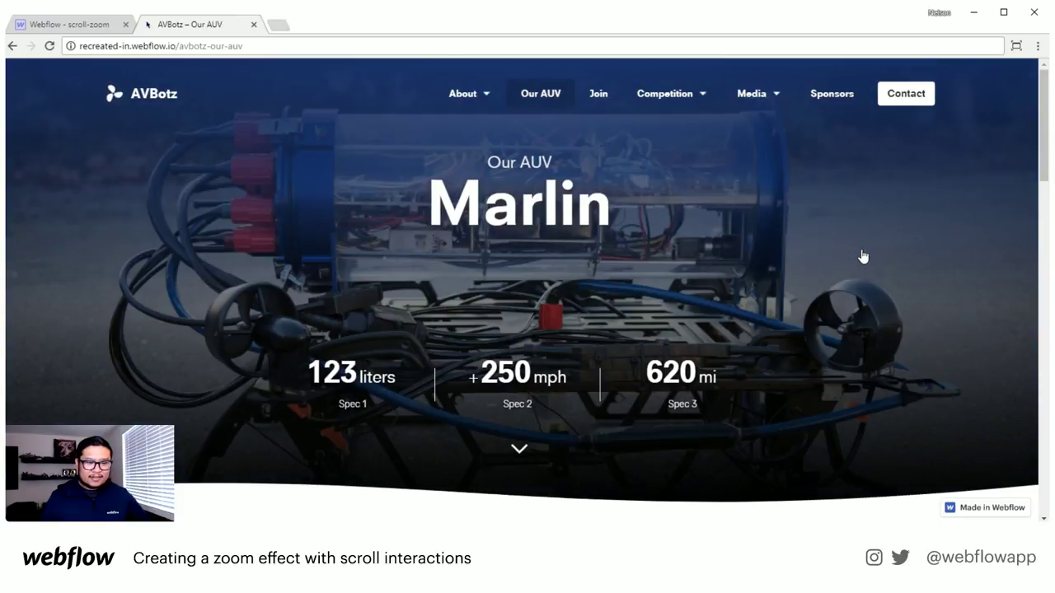
pyautogui.scroll(-4, 691, 318)
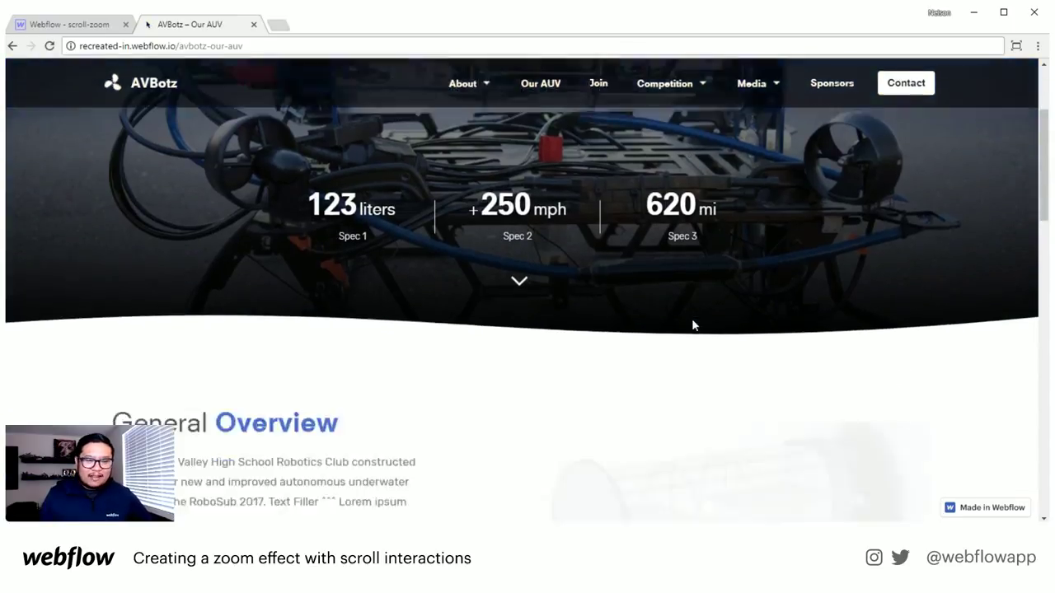
pyautogui.scroll(3, 691, 318)
pyautogui.scroll(1, 692, 326)
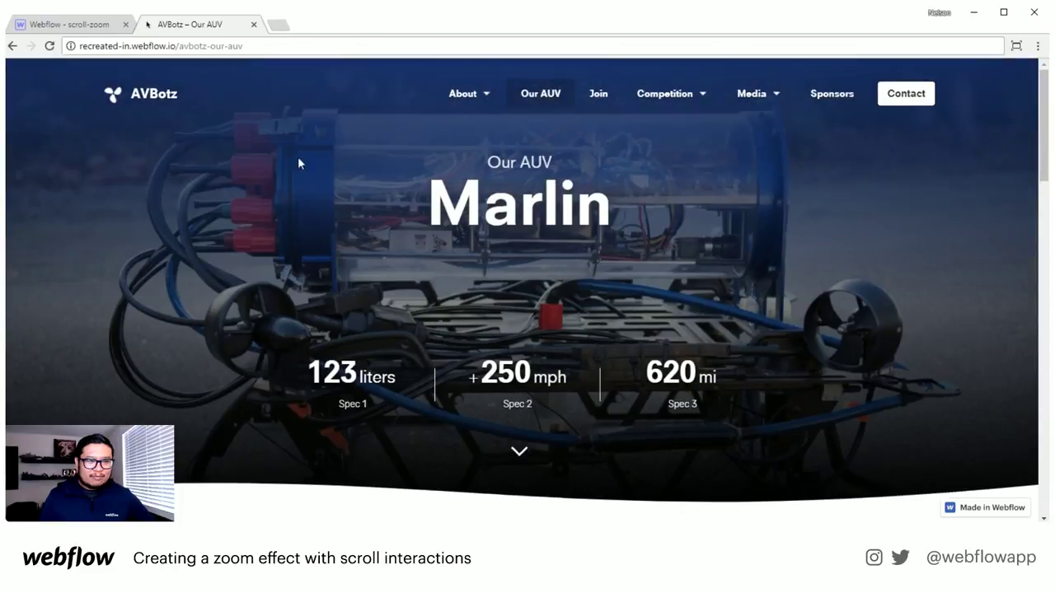
pyautogui.click(113, 91)
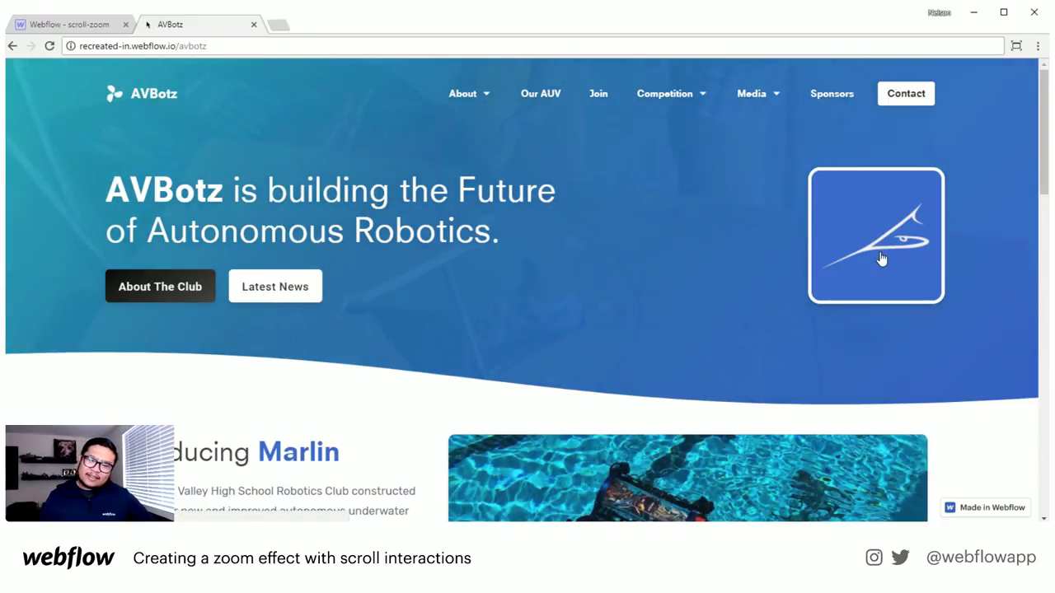
# - Recheck the home page's transition between the hero and the Introducing Marlin section, ending at the hero
pyautogui.scroll(-3, 766, 349)
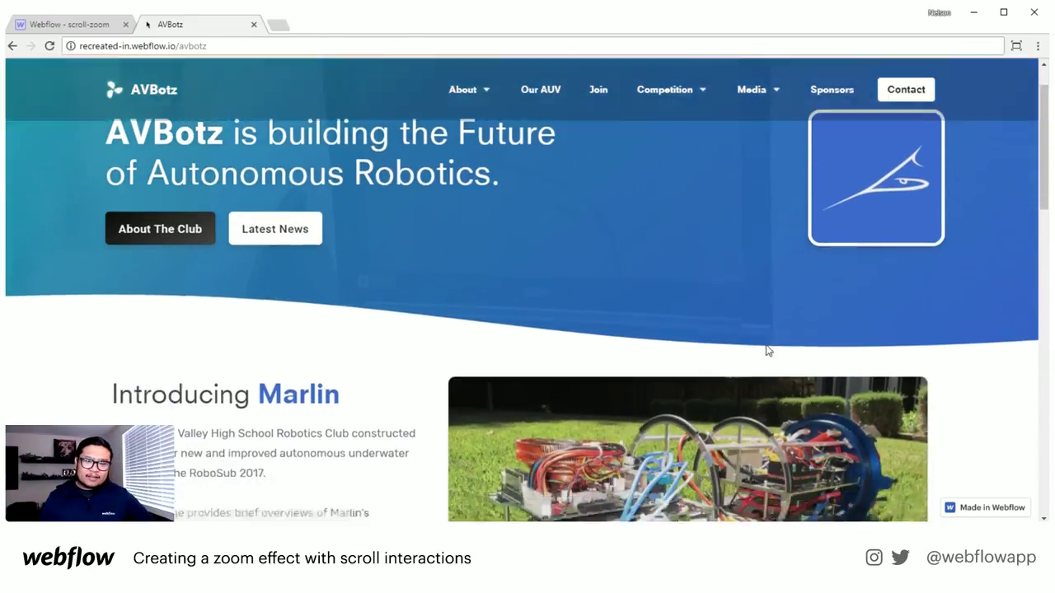
pyautogui.scroll(2, 831, 295)
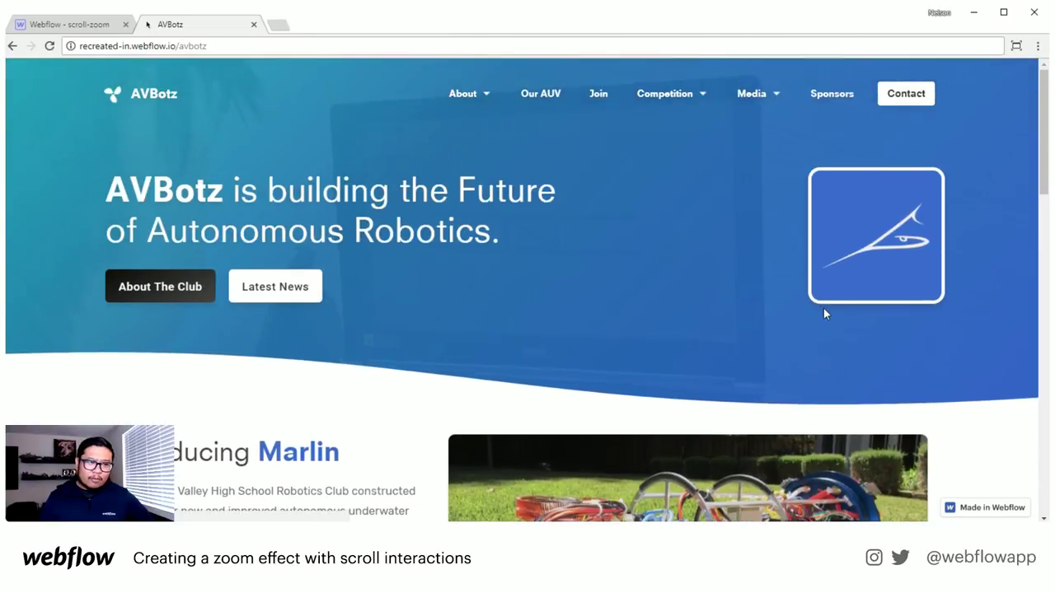
pyautogui.scroll(-3, 823, 308)
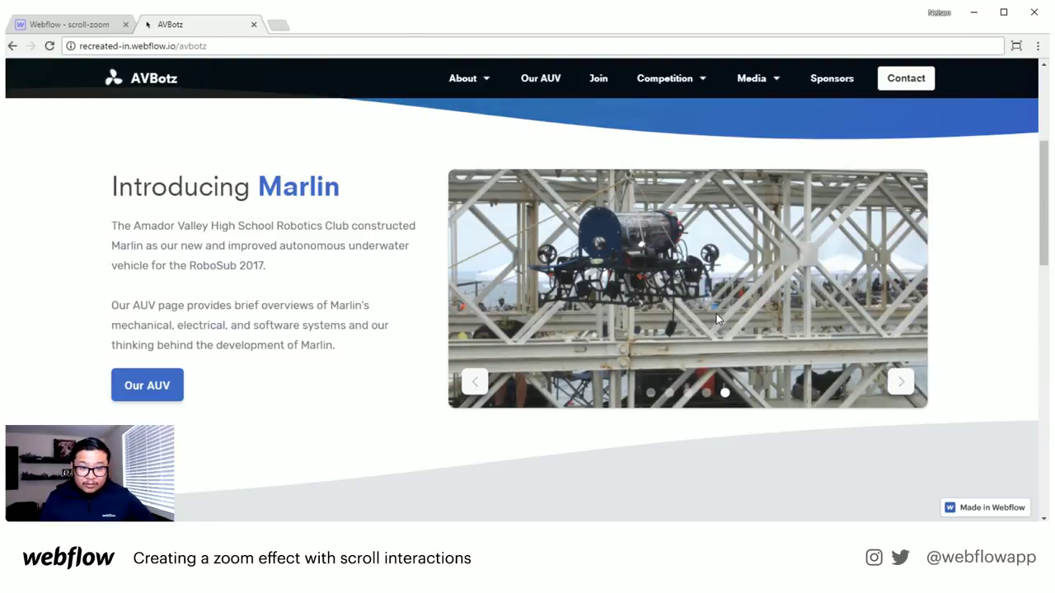
pyautogui.scroll(3, 715, 313)
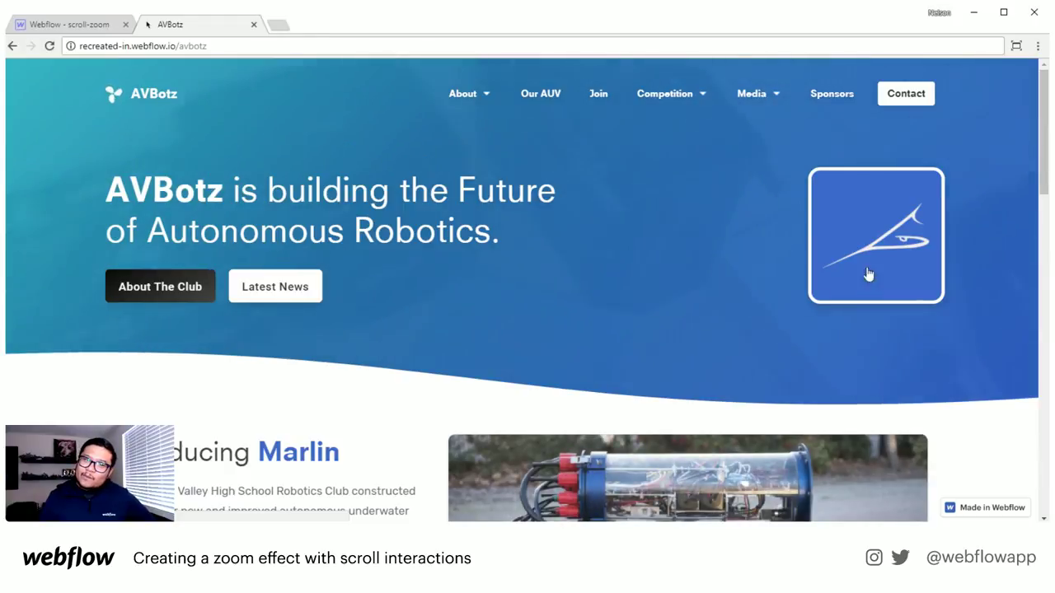
# - Reopen the Our AUV page and view the Mechanical section's Hull, Thrusters, Frame, Pneumatic System and Electronics Rack entries
pyautogui.click(846, 243)
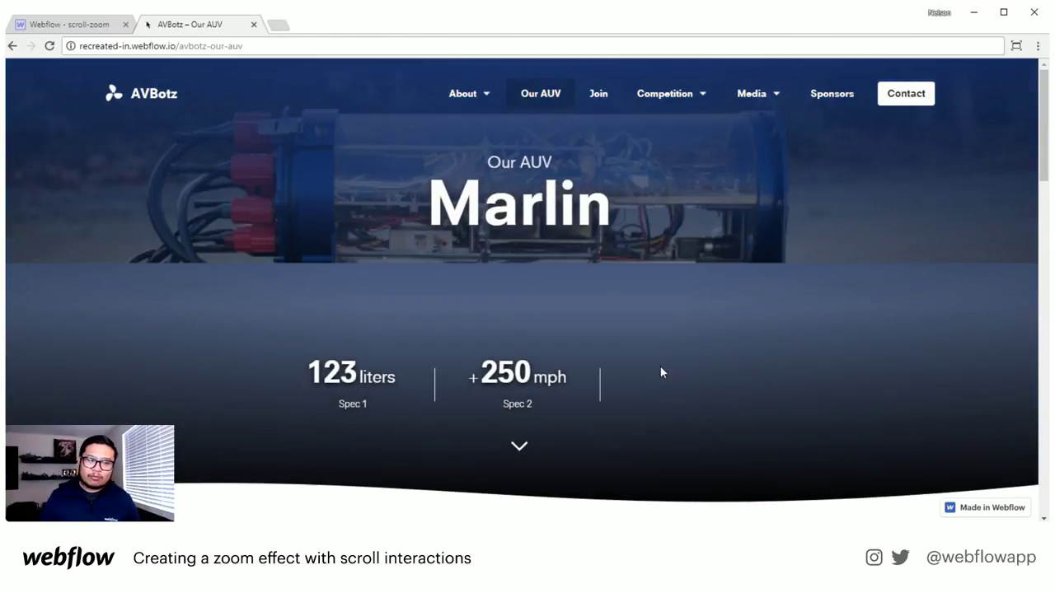
pyautogui.scroll(-6, 660, 373)
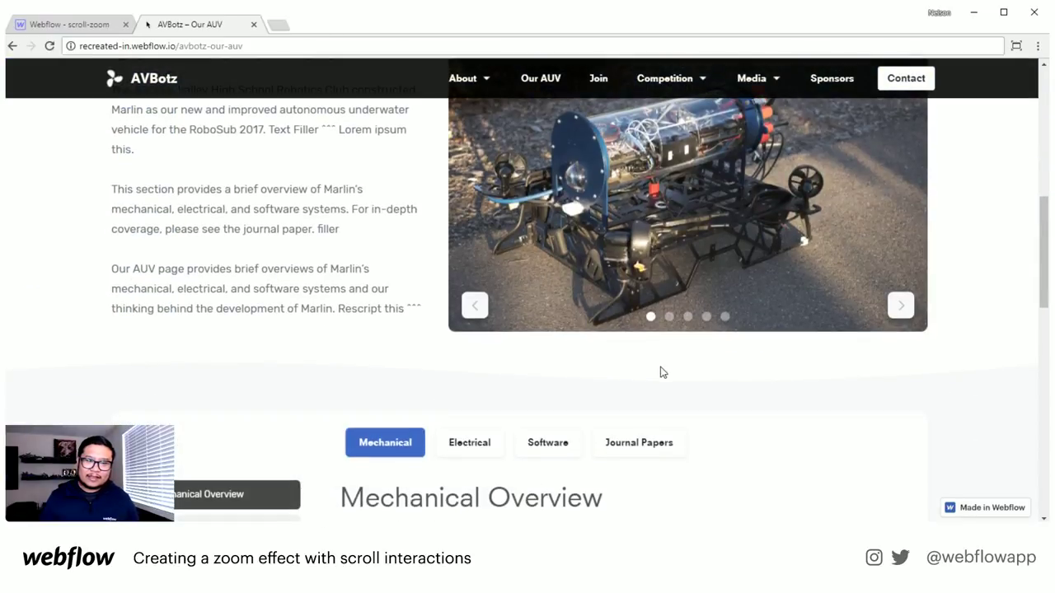
pyautogui.scroll(-3, 660, 373)
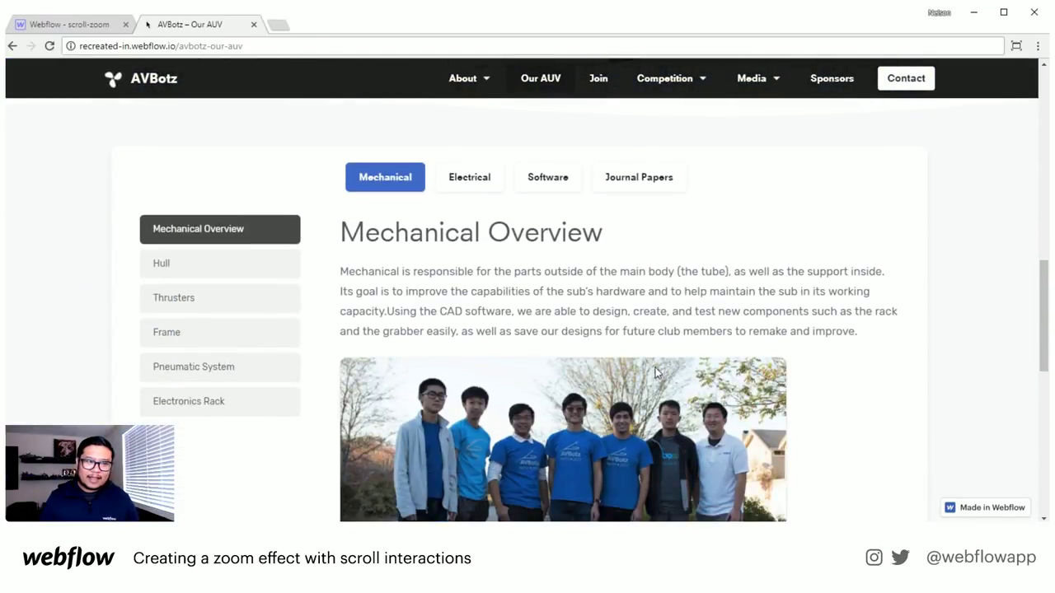
pyautogui.click(236, 264)
pyautogui.click(214, 307)
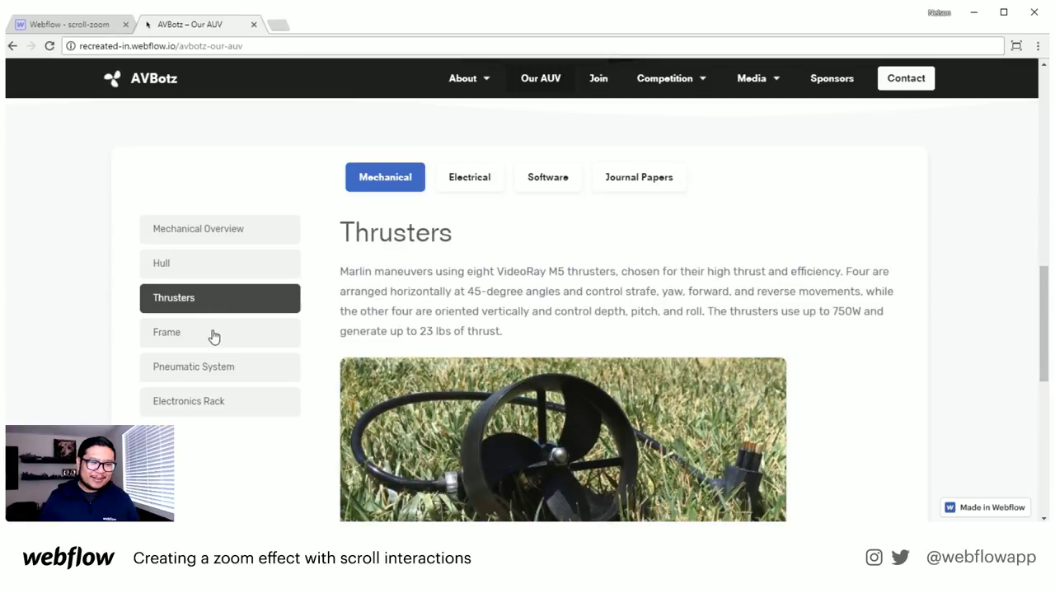
pyautogui.click(211, 334)
pyautogui.click(207, 371)
pyautogui.click(204, 408)
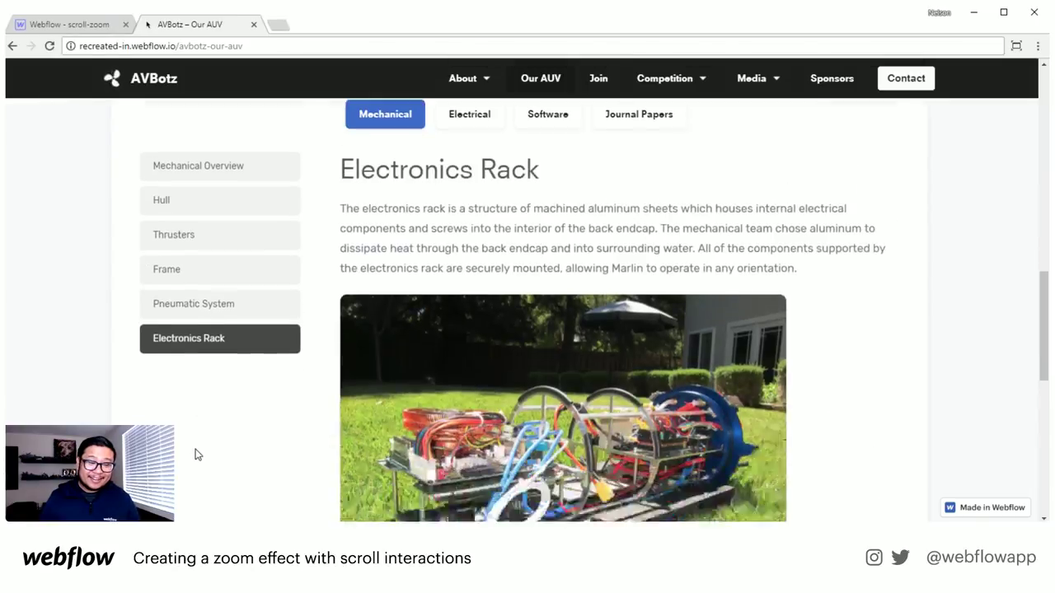
# - Check the Our AUV page's footer and its back-to-top link, and reload the page from the site navigation
pyautogui.scroll(-10, 194, 450)
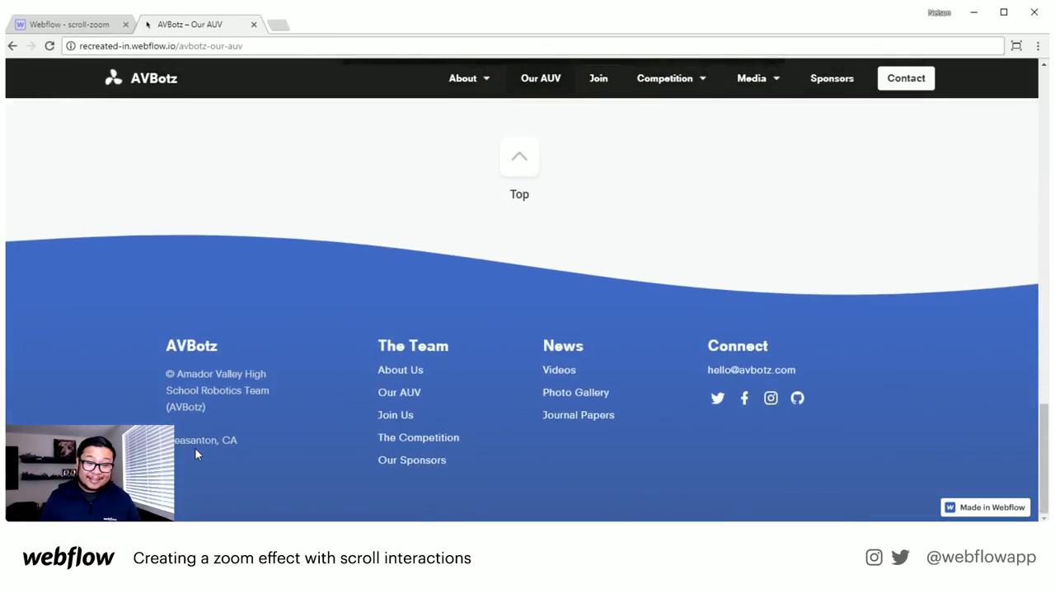
pyautogui.click(519, 161)
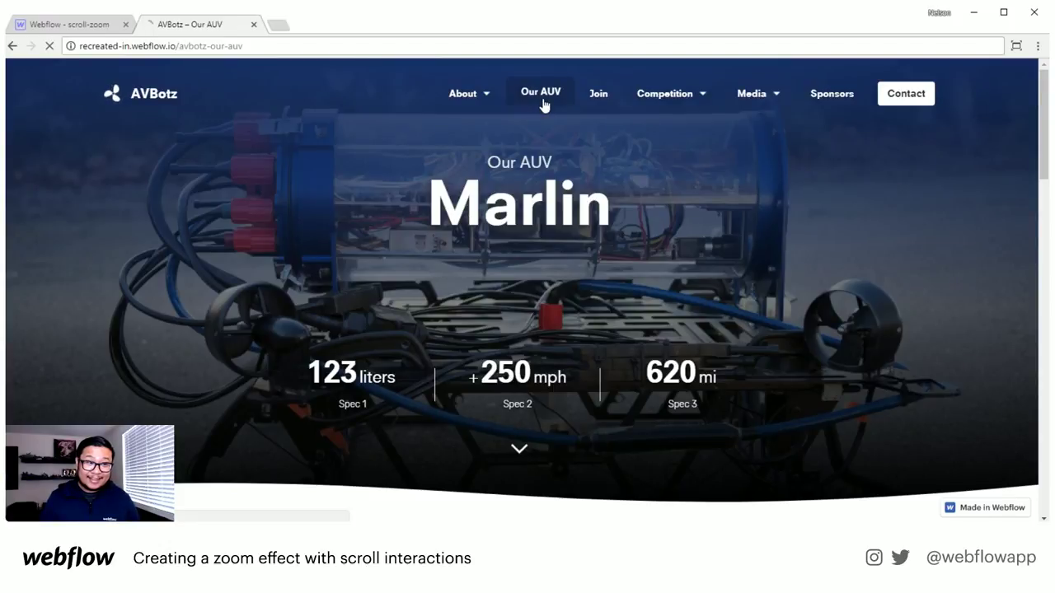
pyautogui.click(540, 93)
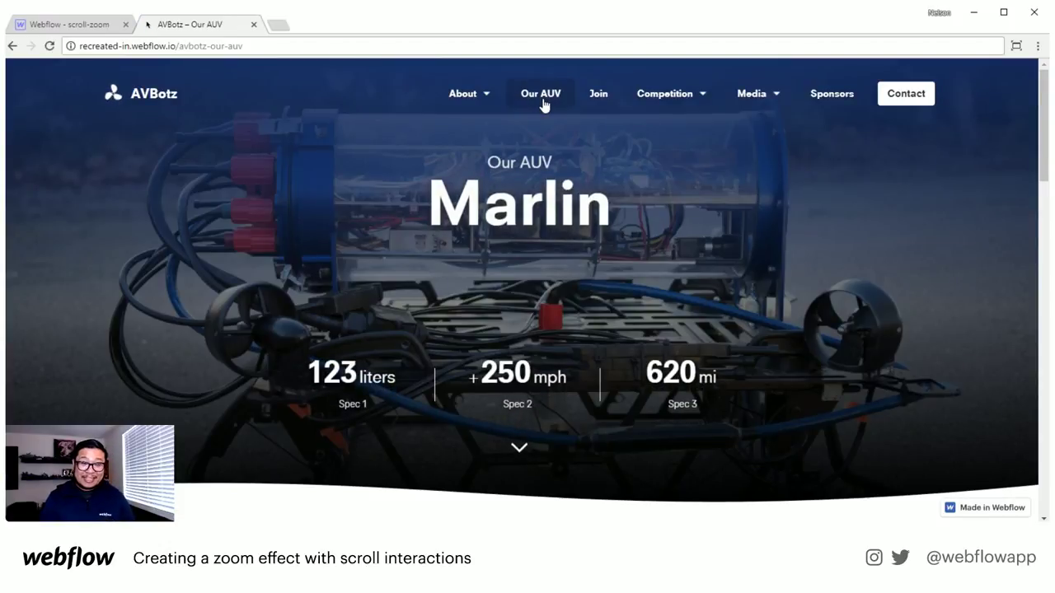
# - Open the Join page and review its 2017 Introduction Meeting and Team Subdivisions sections down to the footer, ending at its header
pyautogui.click(598, 96)
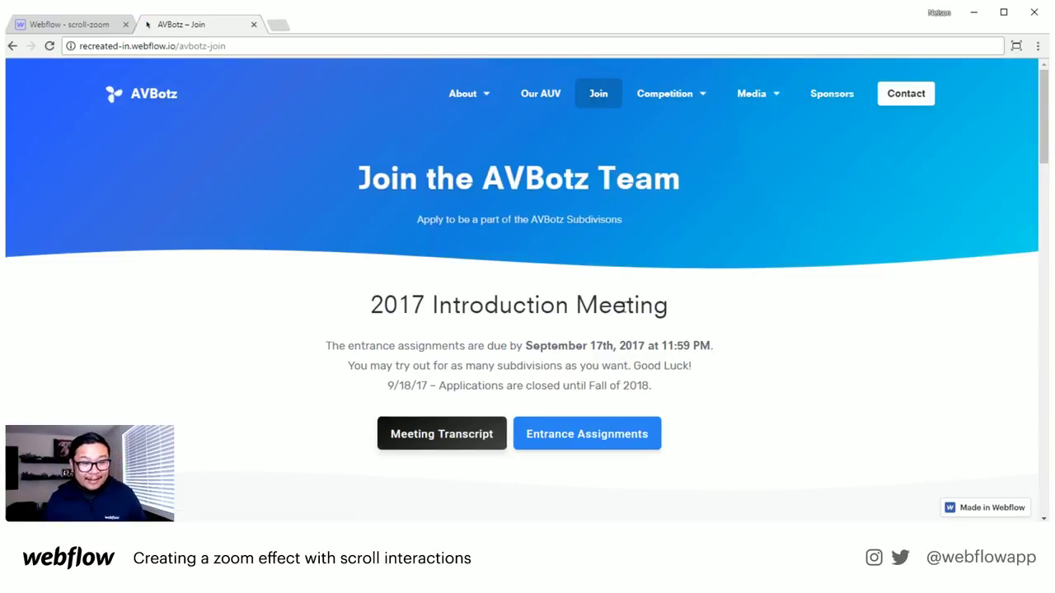
pyautogui.scroll(-2, 654, 357)
pyautogui.scroll(2, 654, 356)
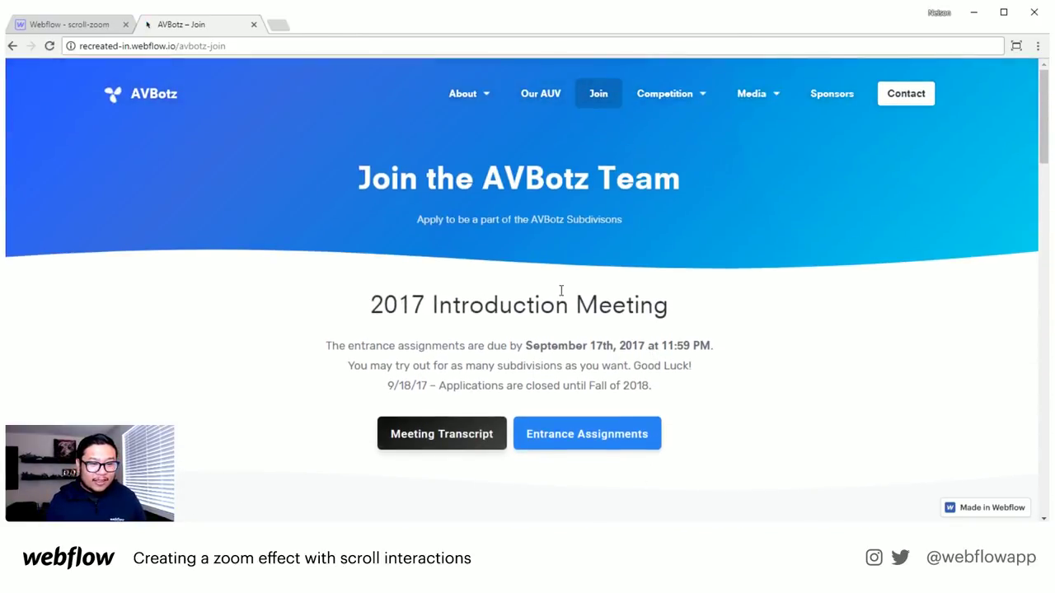
pyautogui.scroll(-2, 591, 339)
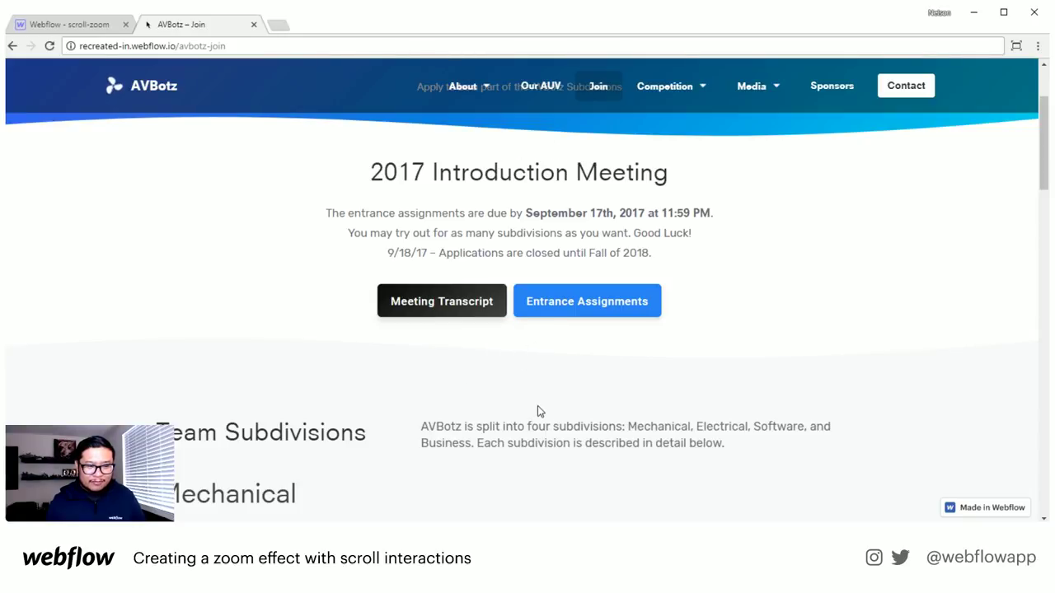
pyautogui.scroll(-15, 538, 408)
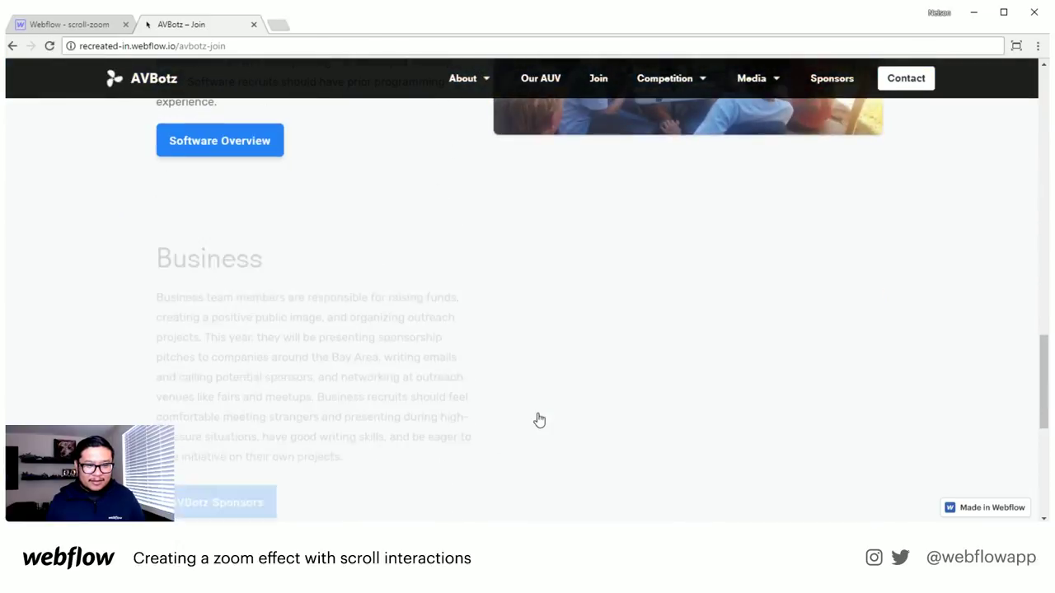
pyautogui.scroll(-4, 538, 419)
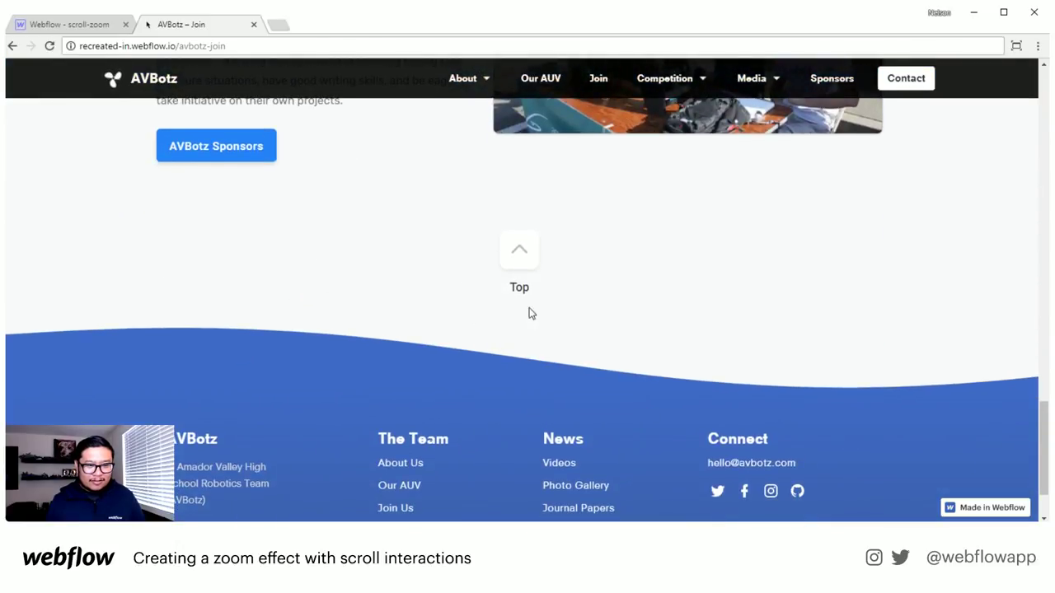
pyautogui.scroll(20, 544, 379)
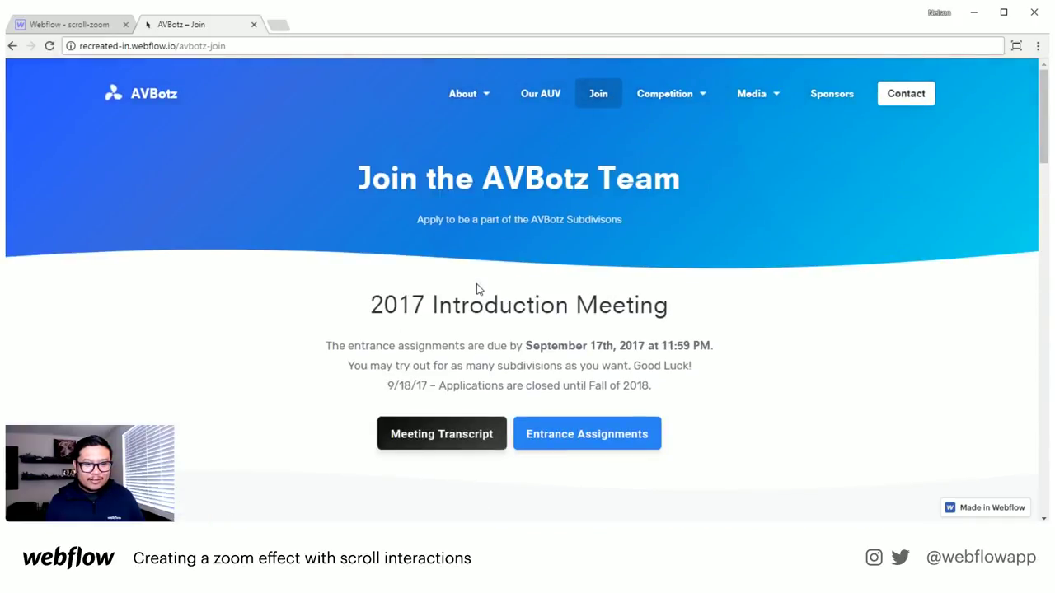
# - Open the RoboSub Competition page and review its article and the Rules & Mission document cards, ending at its header
pyautogui.moveTo(666, 113)
pyautogui.click(671, 139)
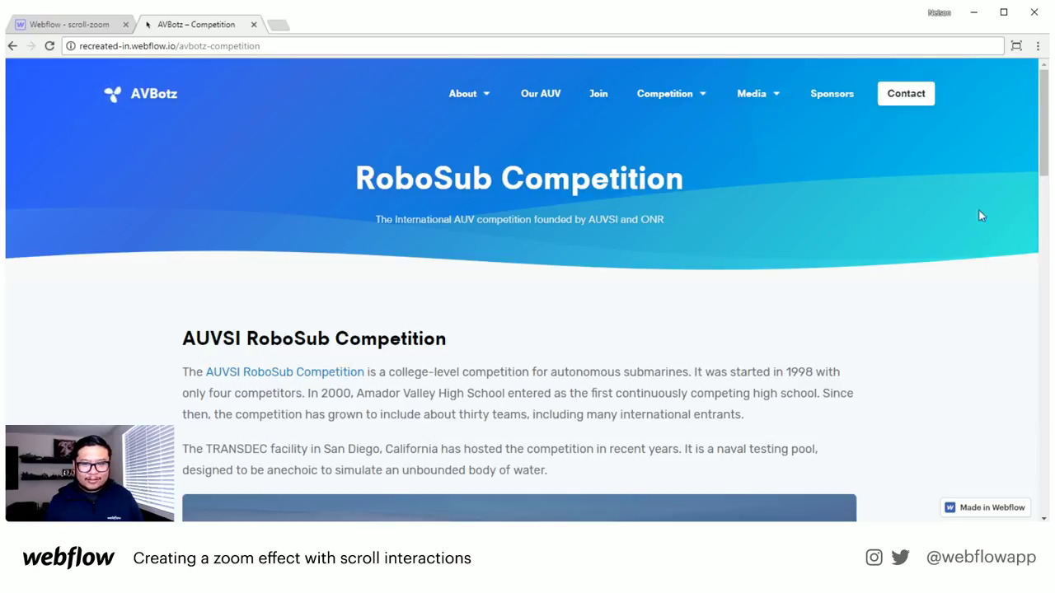
pyautogui.scroll(-9, 494, 373)
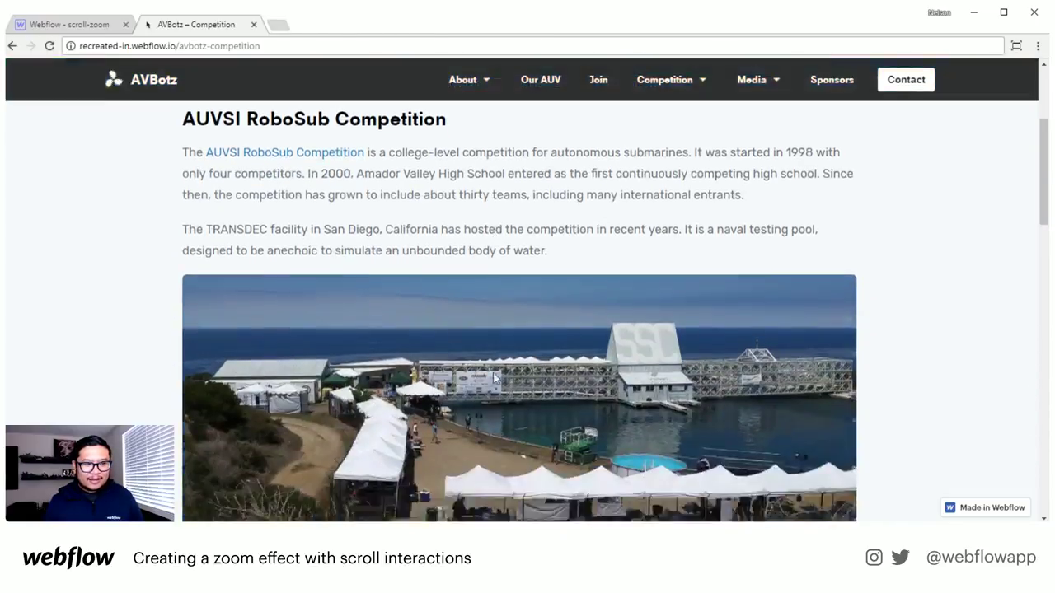
pyautogui.scroll(-15, 492, 375)
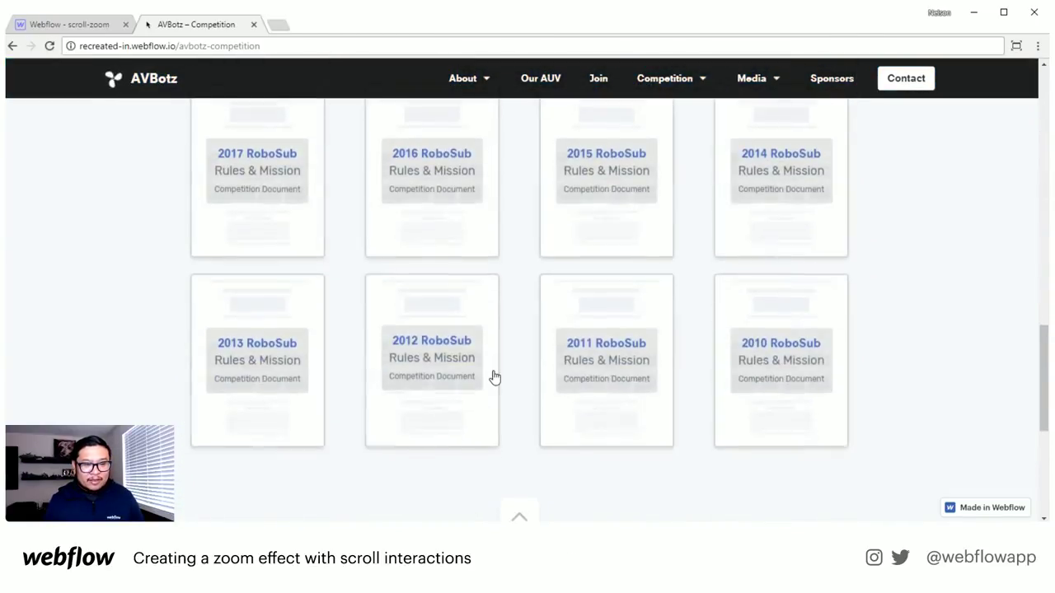
pyautogui.press('Home')
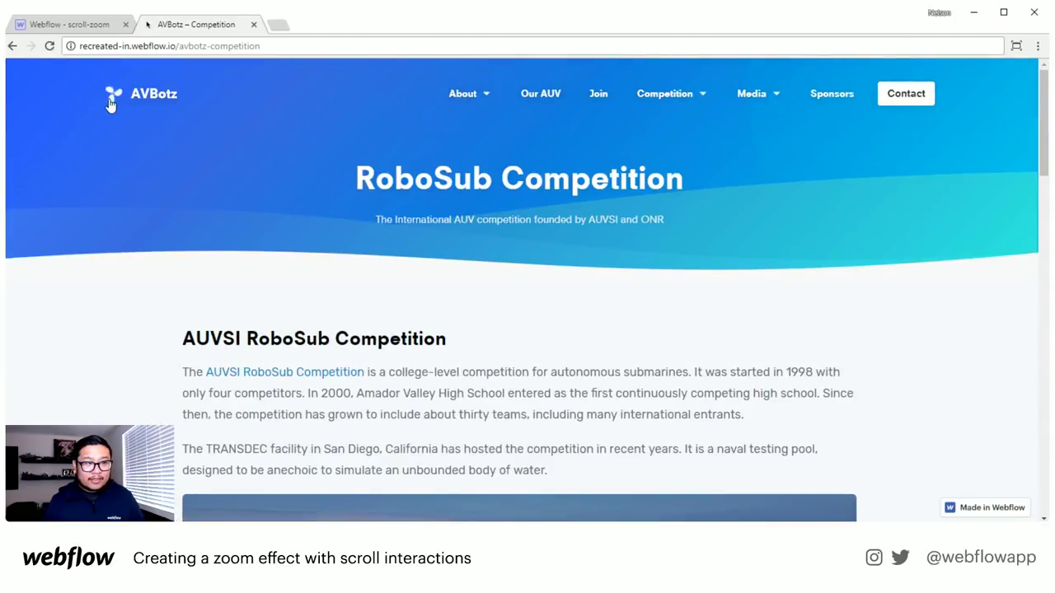
# - Open the AVBotz About page and review its We are AVBotz and Mechanical sections, ending at the page header
pyautogui.click(476, 98)
pyautogui.click(469, 135)
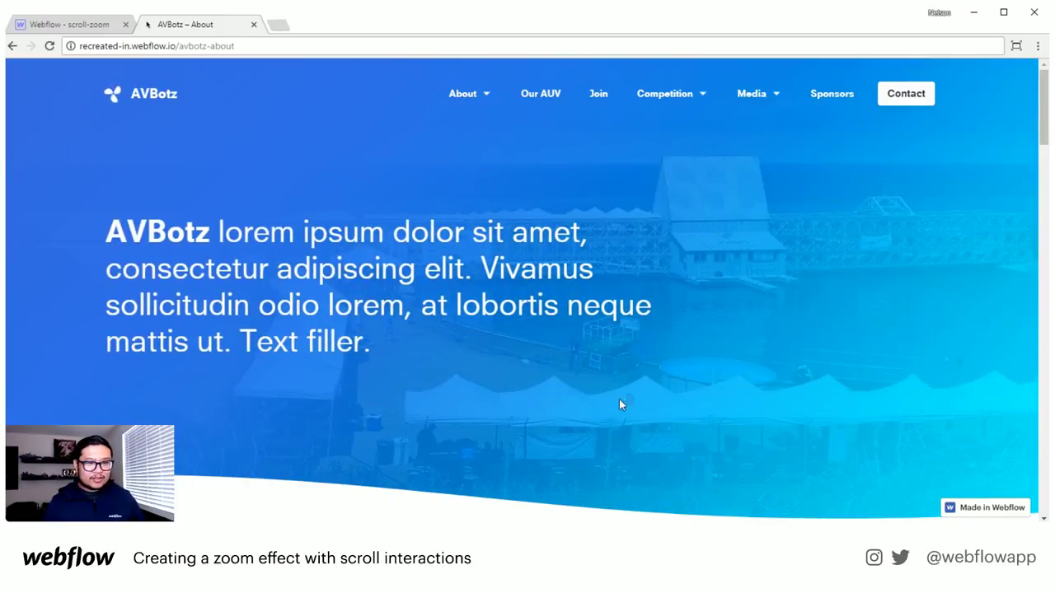
pyautogui.scroll(-4, 622, 403)
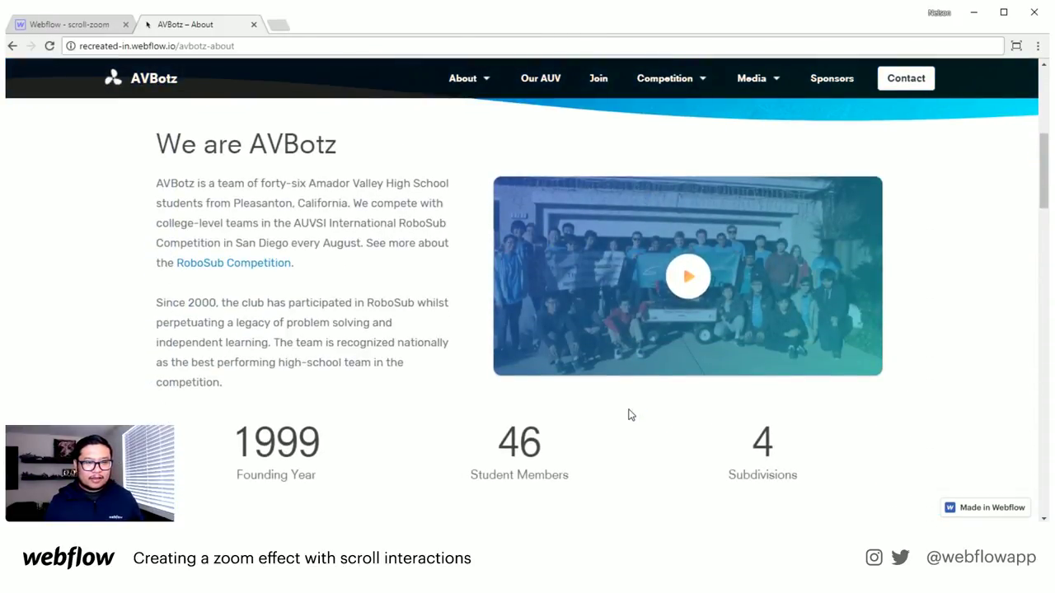
pyautogui.scroll(-4, 628, 415)
pyautogui.scroll(-3, 628, 408)
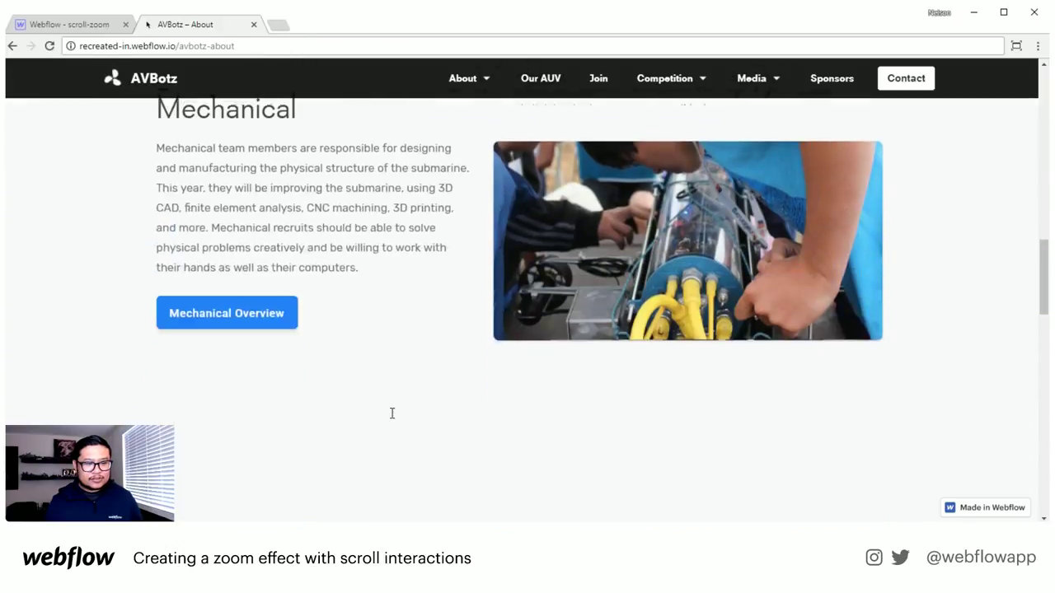
pyautogui.scroll(5, 391, 419)
pyautogui.scroll(8, 390, 418)
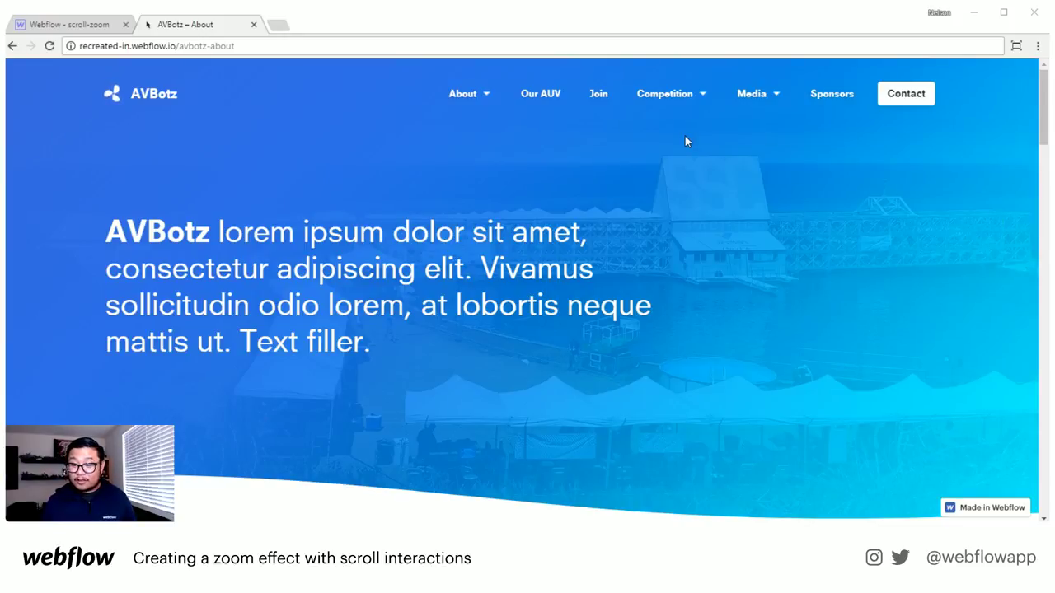
# - Load the next submitted site, digital-wings.webflow.io, and view its home page hero
pyautogui.click(425, 45)
pyautogui.write('http://digital-wings.webflow.io')
pyautogui.press('Return')
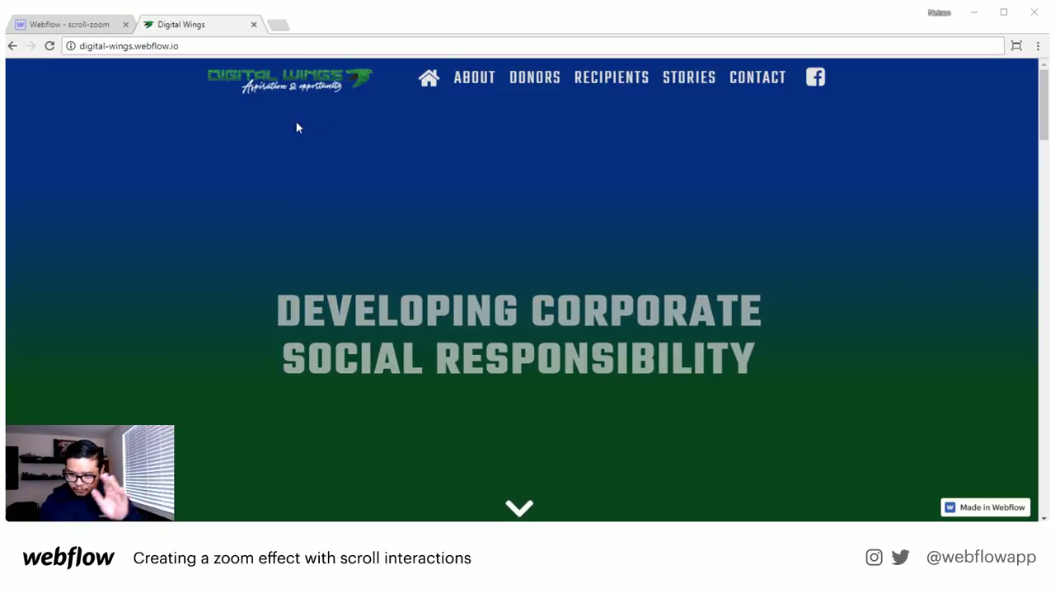
pyautogui.scroll(-1, 396, 170)
pyautogui.scroll(1, 594, 198)
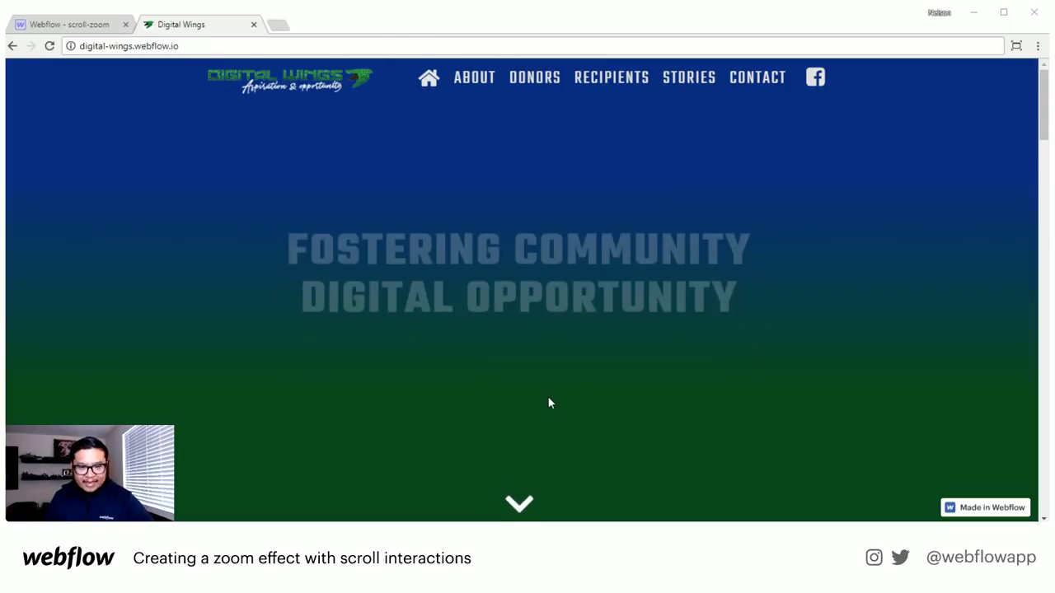
# - Review The Digital Wings Programme section against its circuit-board background, from the hero's end to the Process Diagram heading
pyautogui.scroll(-3, 613, 400)
pyautogui.scroll(-3, 613, 400)
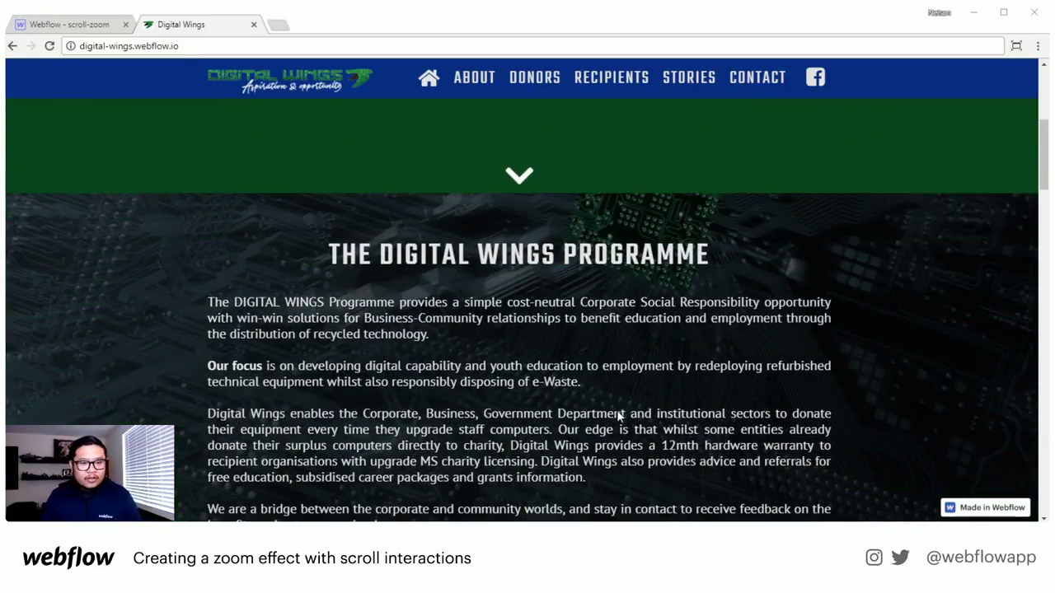
pyautogui.scroll(1, 616, 409)
pyautogui.scroll(-1, 617, 410)
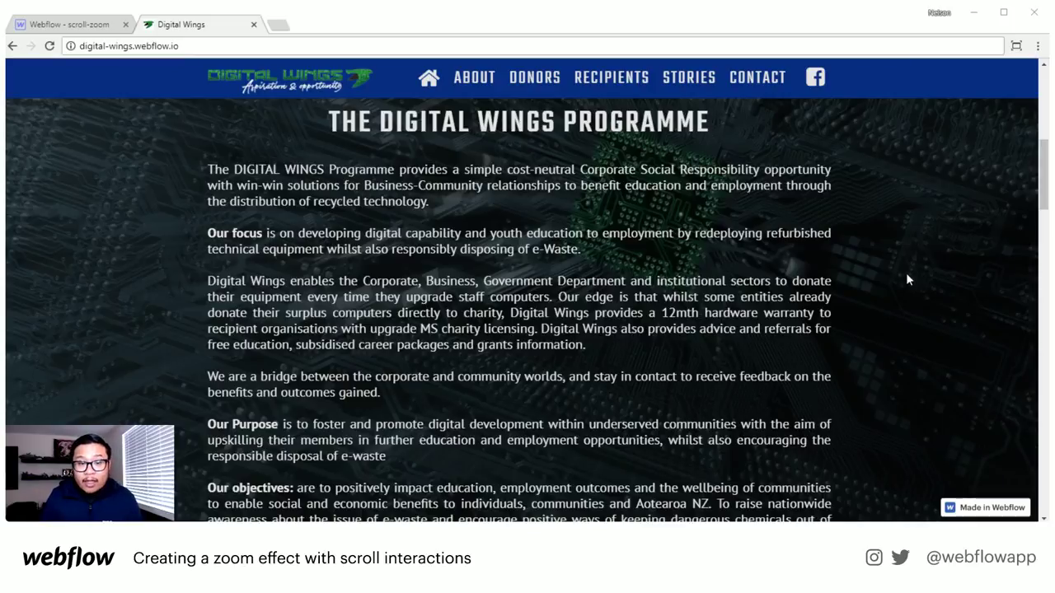
pyautogui.scroll(1, 905, 280)
pyautogui.scroll(-1, 907, 280)
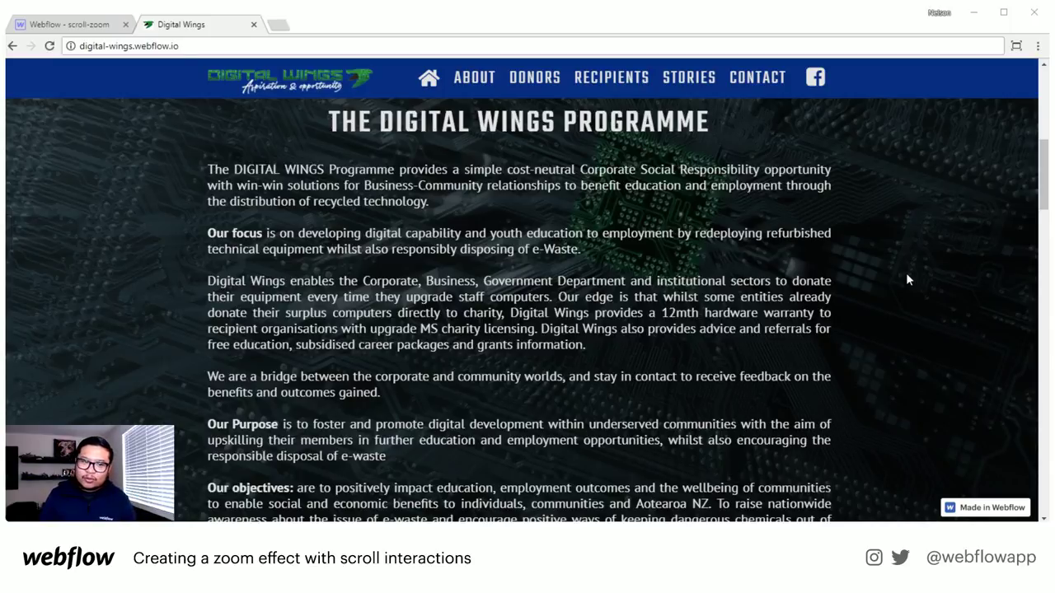
pyautogui.scroll(-3, 906, 280)
pyautogui.scroll(6, 905, 280)
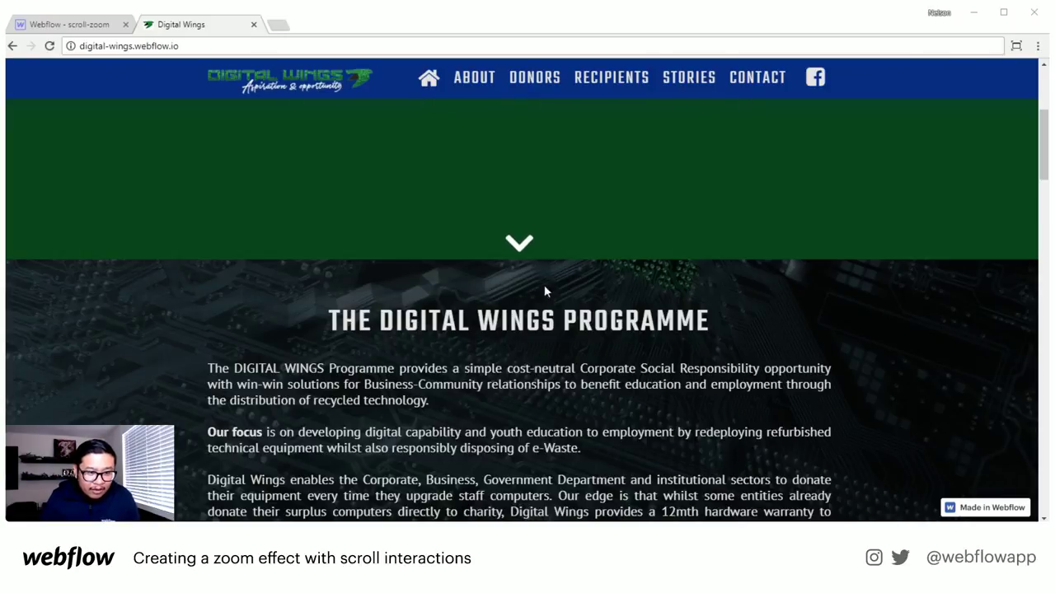
pyautogui.scroll(-1, 591, 276)
pyautogui.scroll(-3, 528, 305)
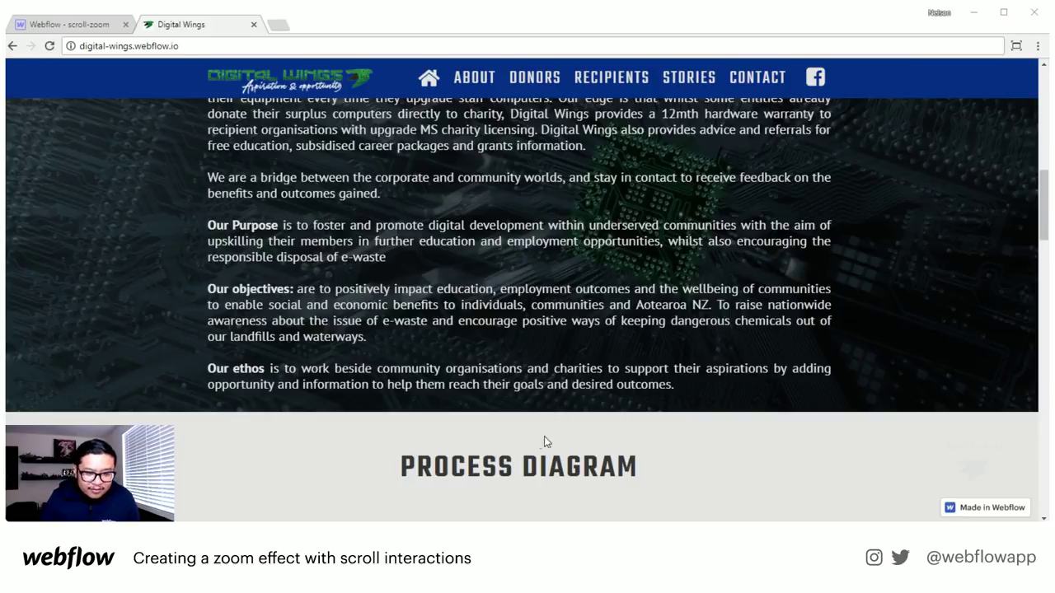
# - Examine the Process Diagram from Phase 1 Engagement and Discussion through Phase 5 Review of Measurable Outcomes
pyautogui.scroll(-4, 536, 442)
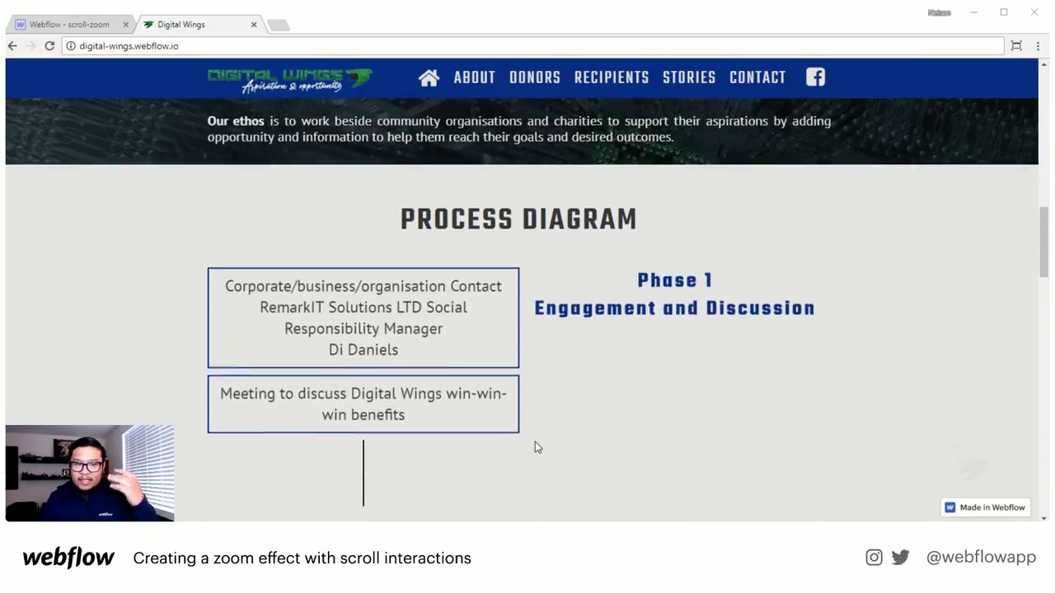
pyautogui.scroll(-2, 534, 446)
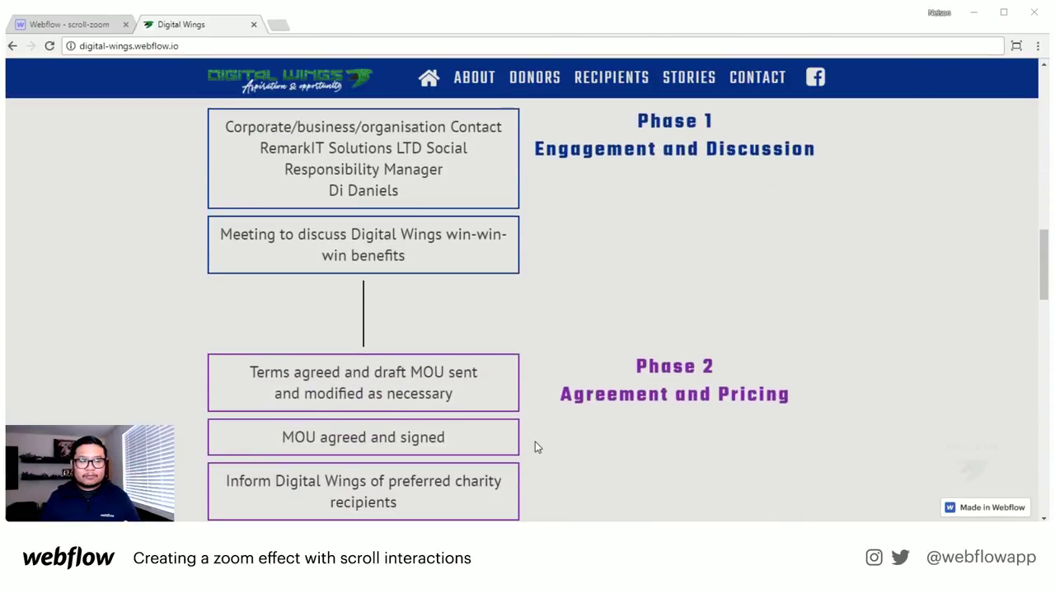
pyautogui.scroll(-4, 534, 447)
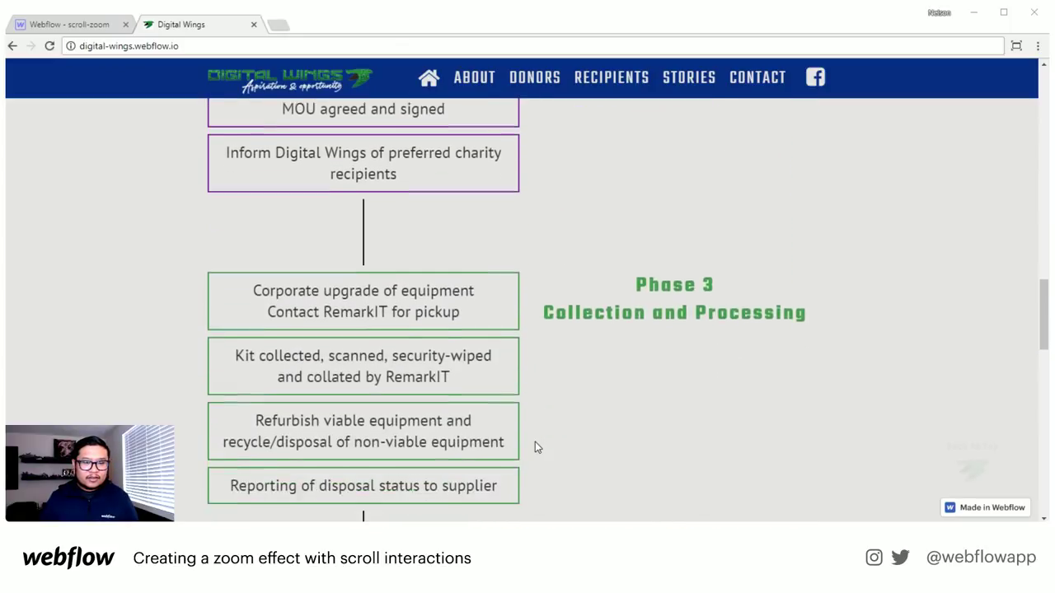
pyautogui.scroll(-4, 535, 447)
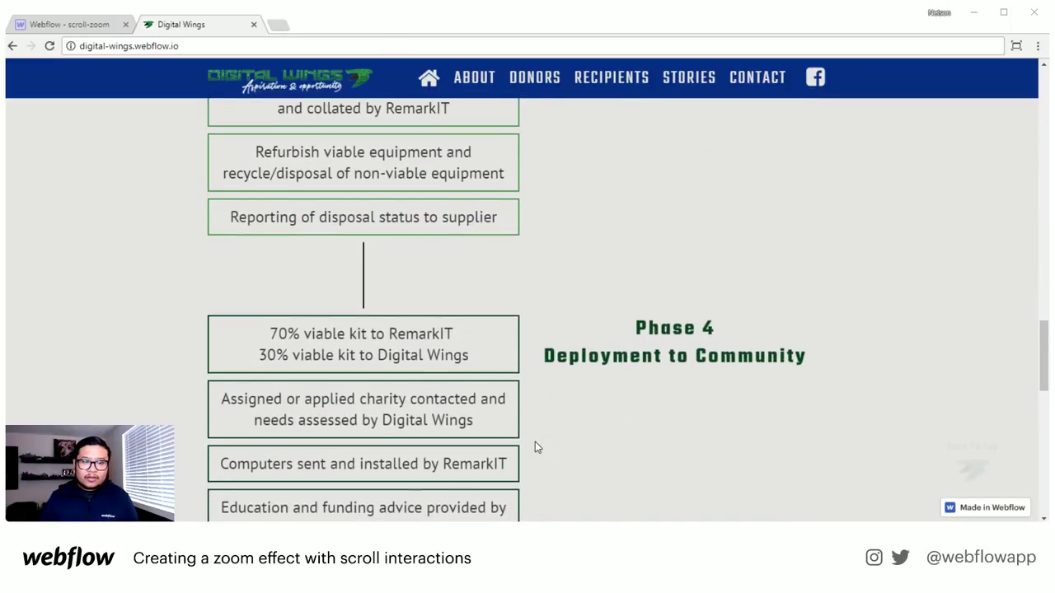
pyautogui.scroll(-2, 534, 446)
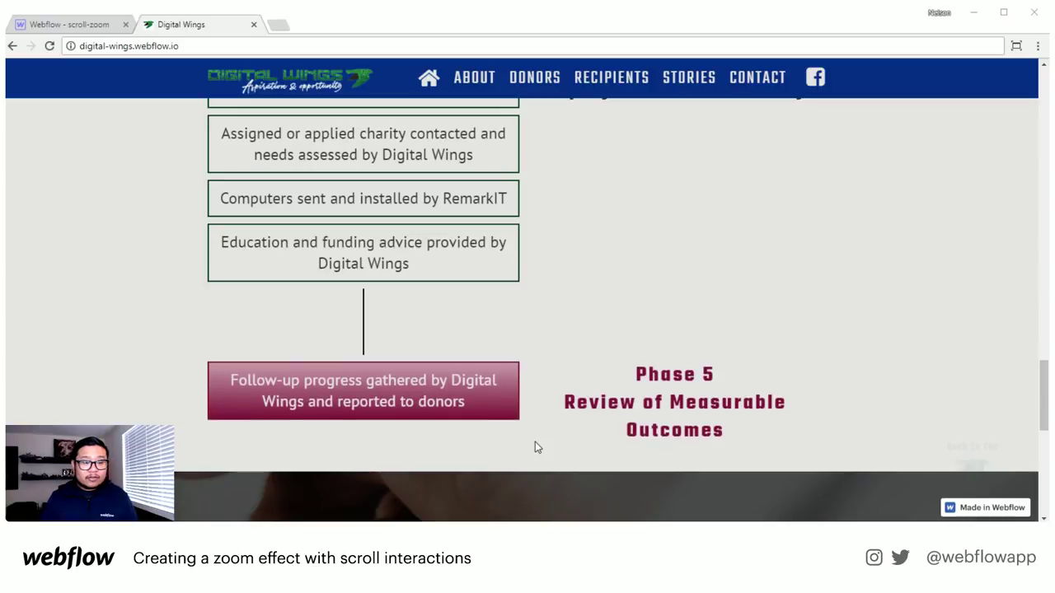
# - Review the Contact section's form and contact details together with the Download Registration Forms block and footer
pyautogui.scroll(-5, 535, 447)
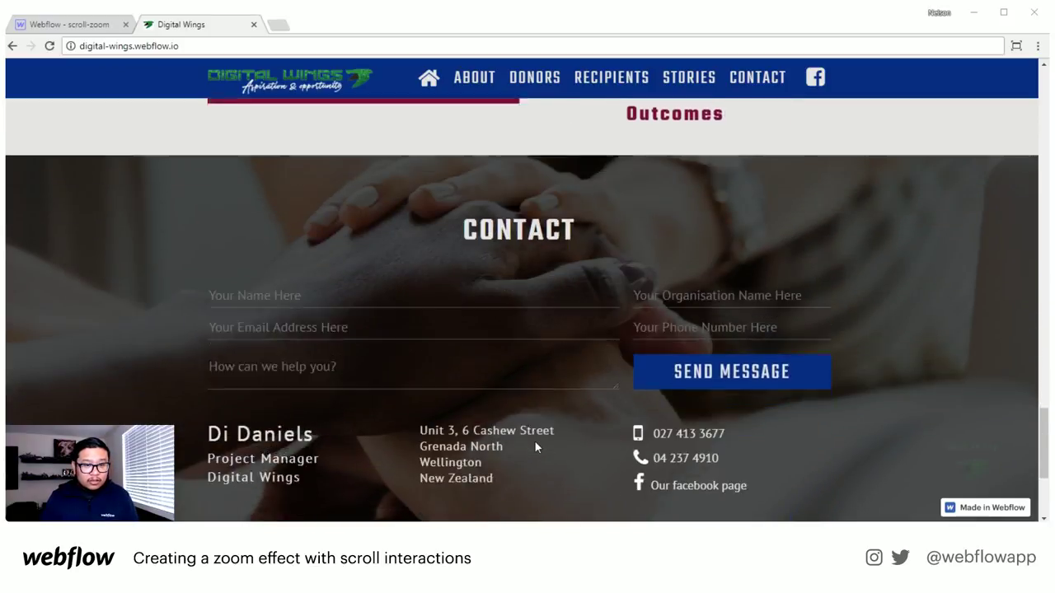
pyautogui.scroll(-2, 535, 447)
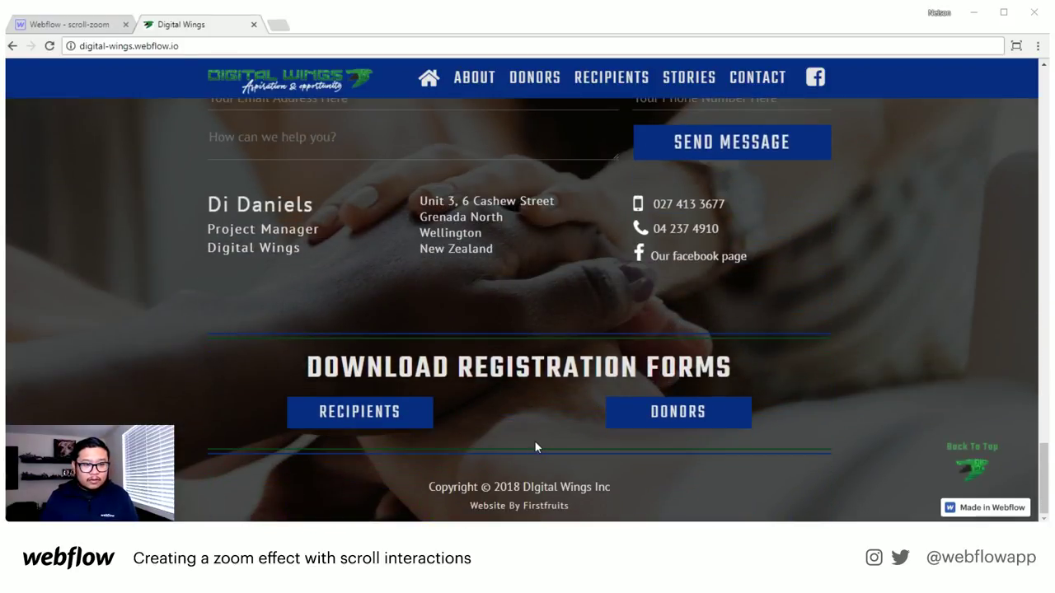
pyautogui.scroll(3, 535, 446)
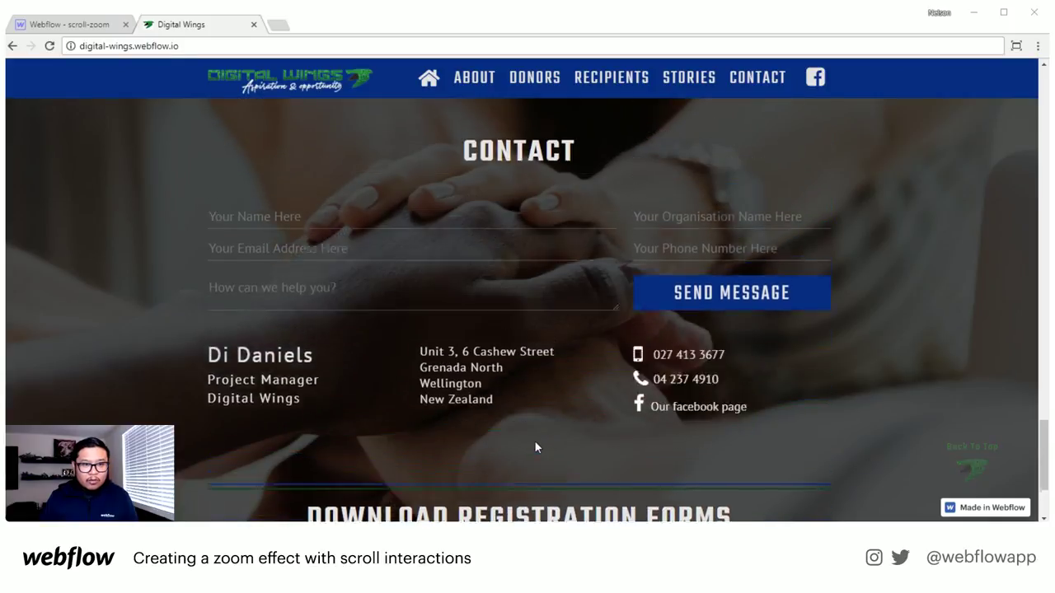
pyautogui.scroll(-3, 535, 446)
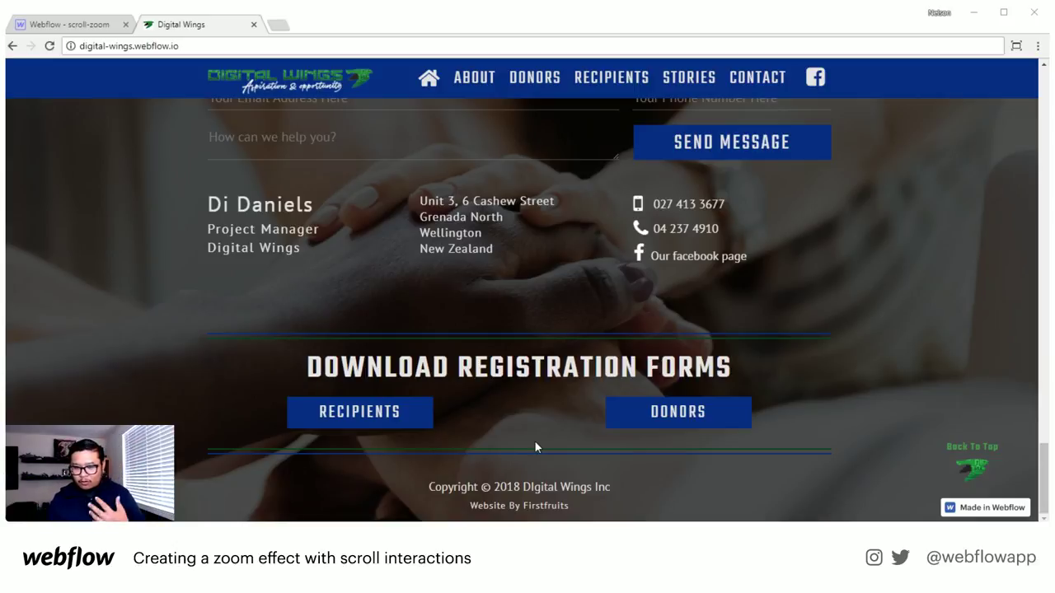
pyautogui.scroll(3, 511, 396)
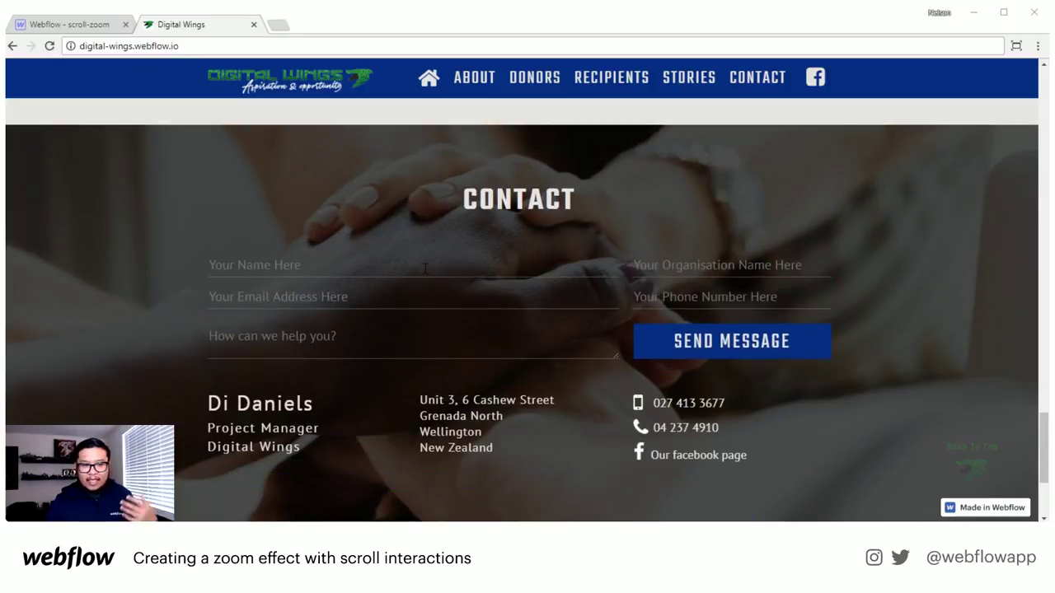
pyautogui.scroll(-3, 425, 269)
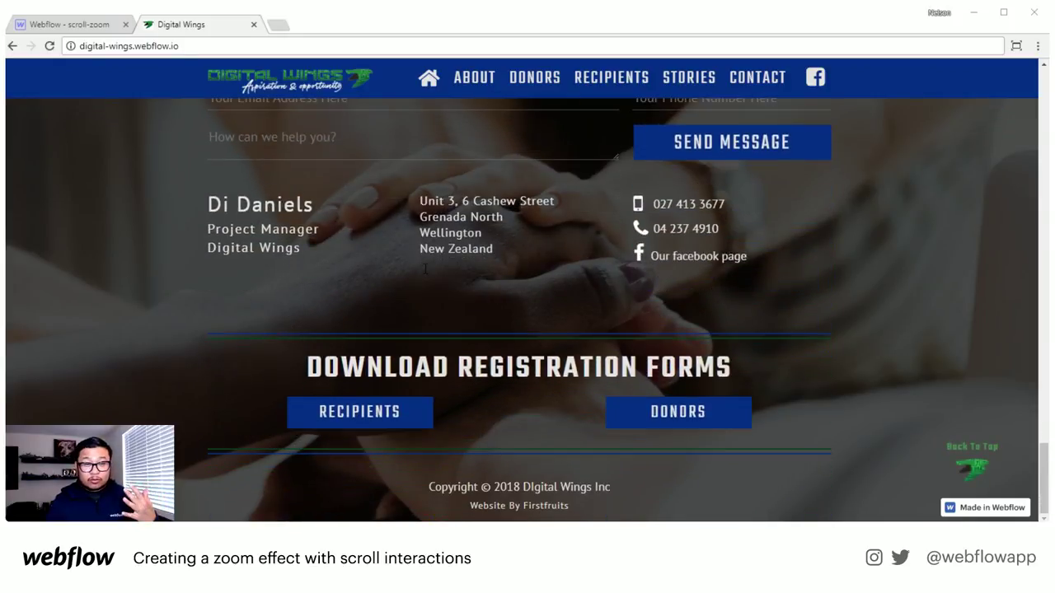
pyautogui.scroll(2, 425, 268)
pyautogui.scroll(1, 426, 269)
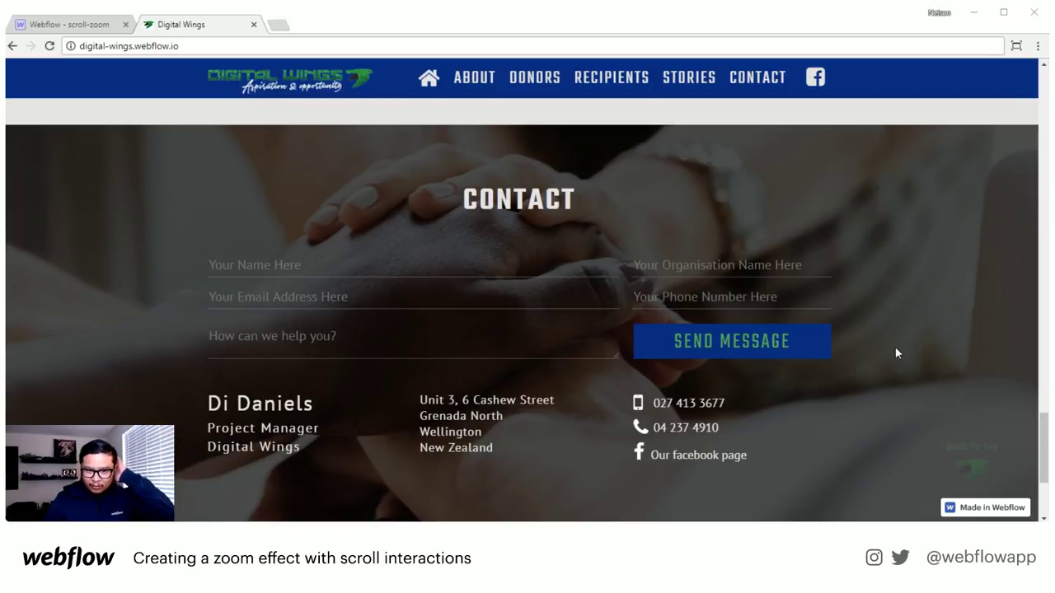
pyautogui.scroll(-3, 897, 353)
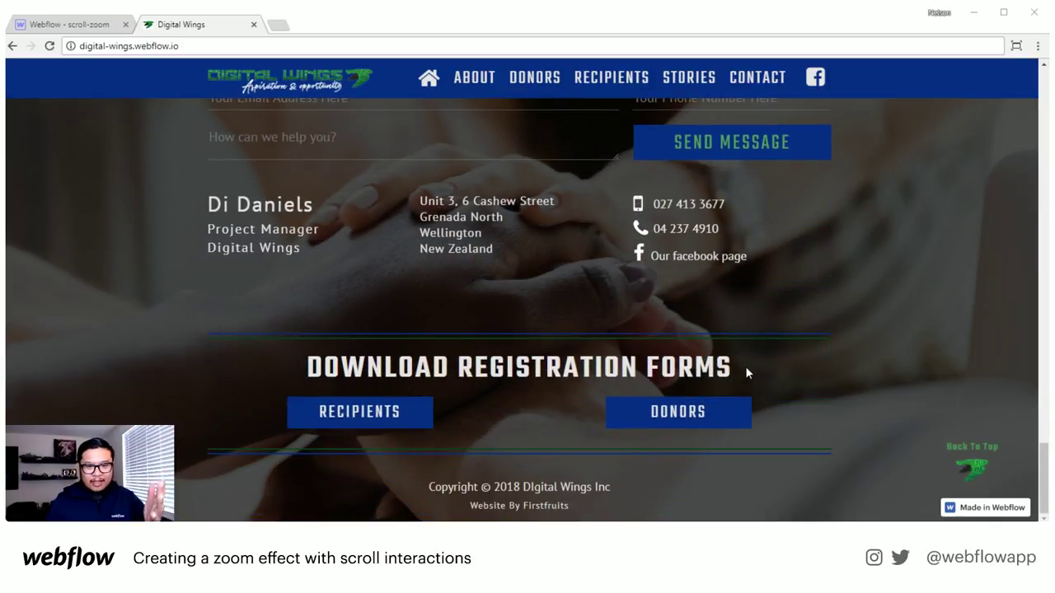
# - Highlight the Download Registration Forms heading, clear the selection, and compare the block with the Contact form above it
pyautogui.moveTo(735, 364); pyautogui.dragTo(294, 371)
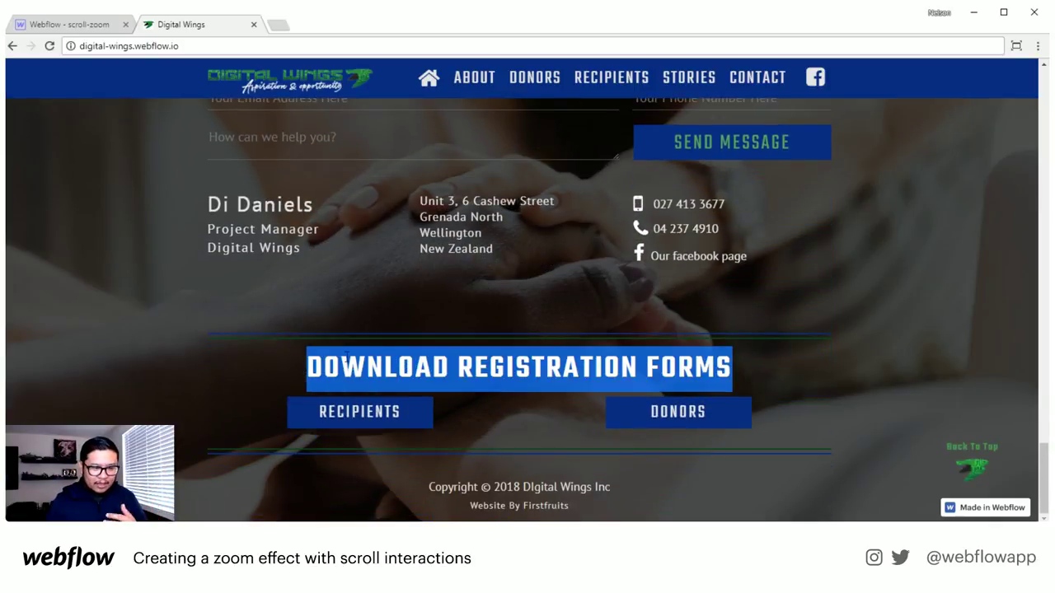
pyautogui.click(382, 357)
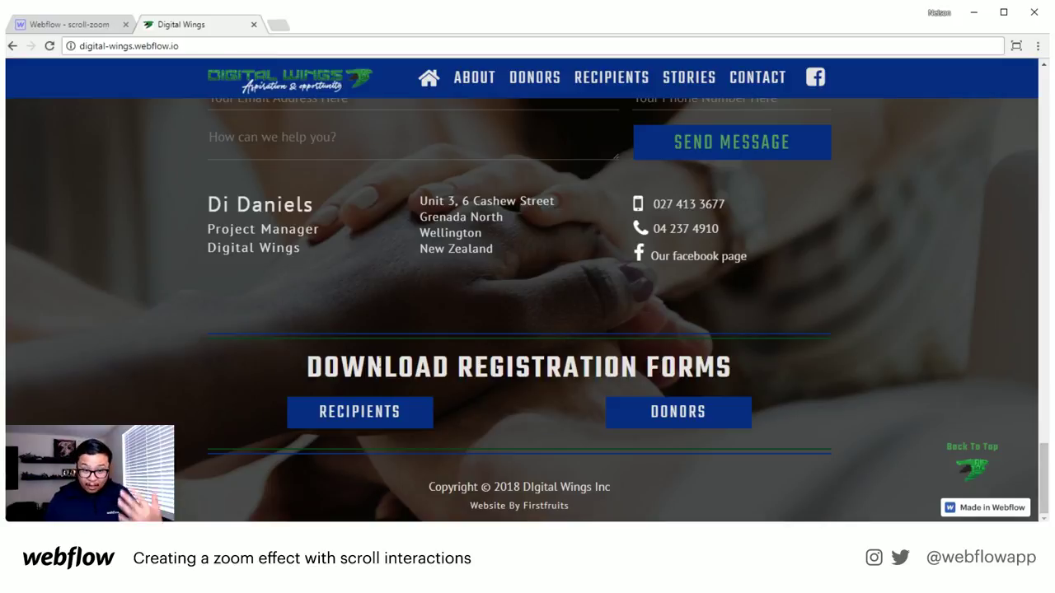
pyautogui.scroll(1, 586, 412)
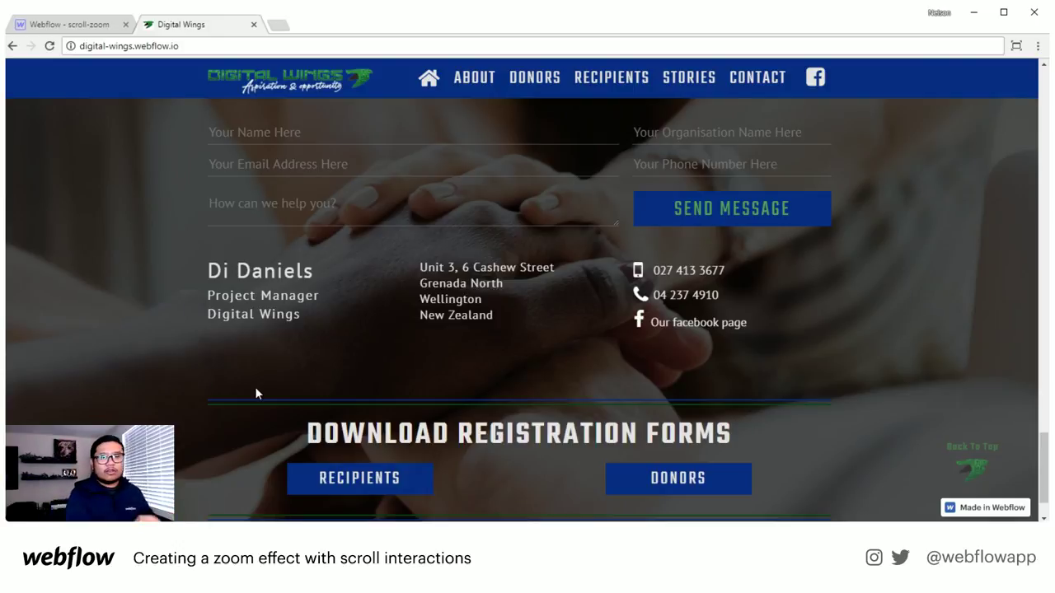
pyautogui.scroll(3, 254, 386)
pyautogui.scroll(-1, 255, 386)
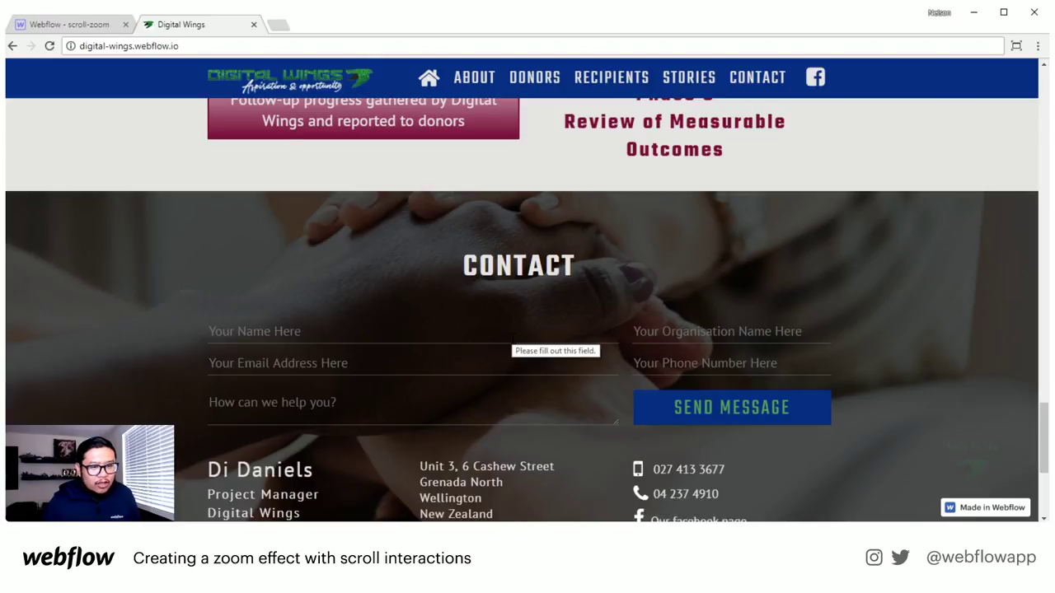
pyautogui.scroll(-3, 511, 370)
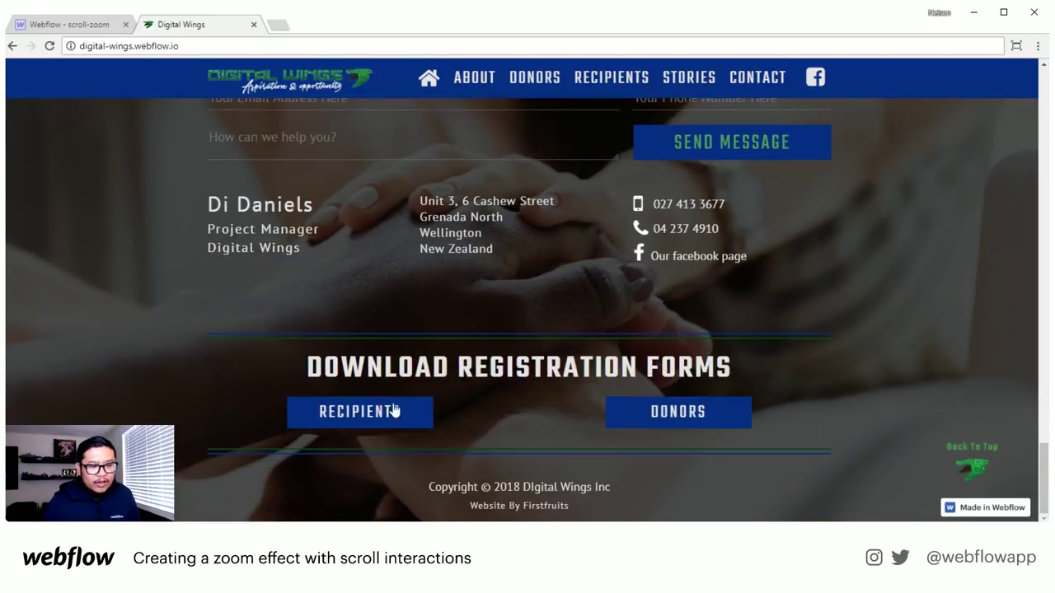
# - Recheck the layout between the Contact form and the registration downloads, and highlight the Download Registration Forms heading again
pyautogui.scroll(2, 511, 412)
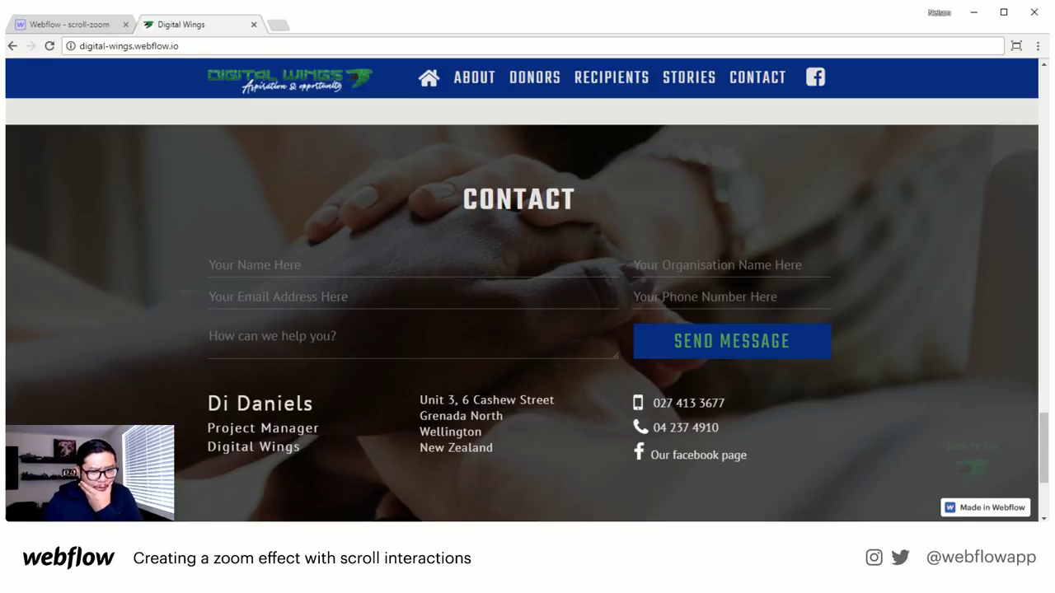
pyautogui.scroll(-2, 510, 401)
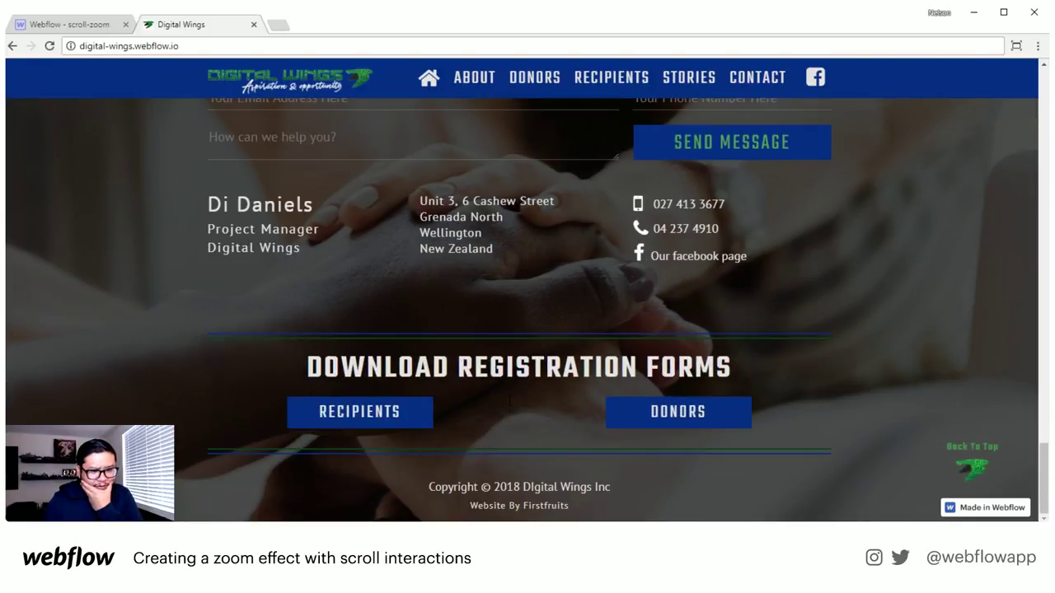
pyautogui.scroll(2, 508, 403)
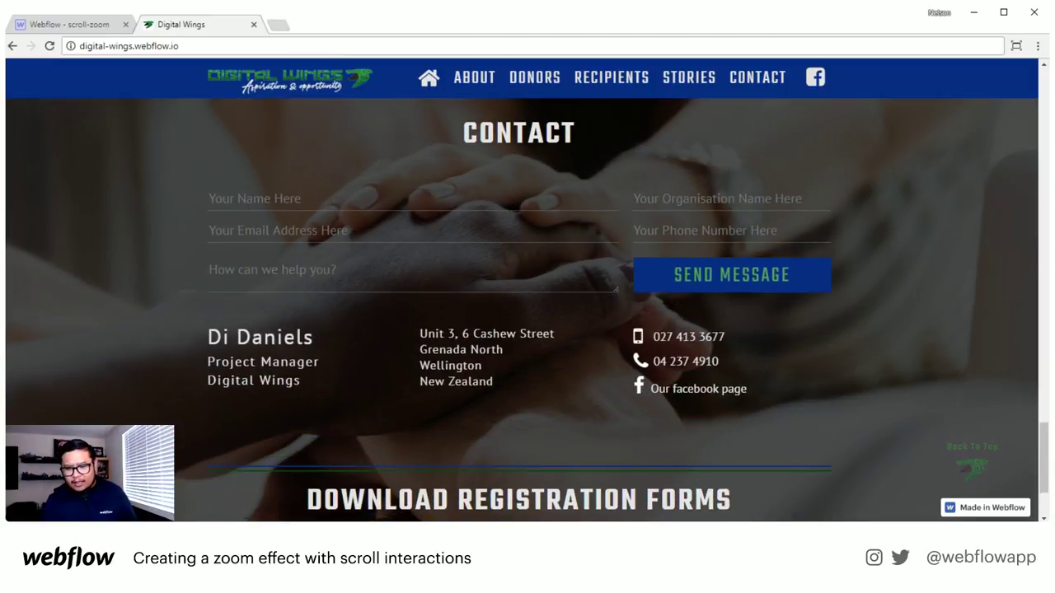
pyautogui.scroll(-2, 506, 399)
pyautogui.scroll(4, 484, 372)
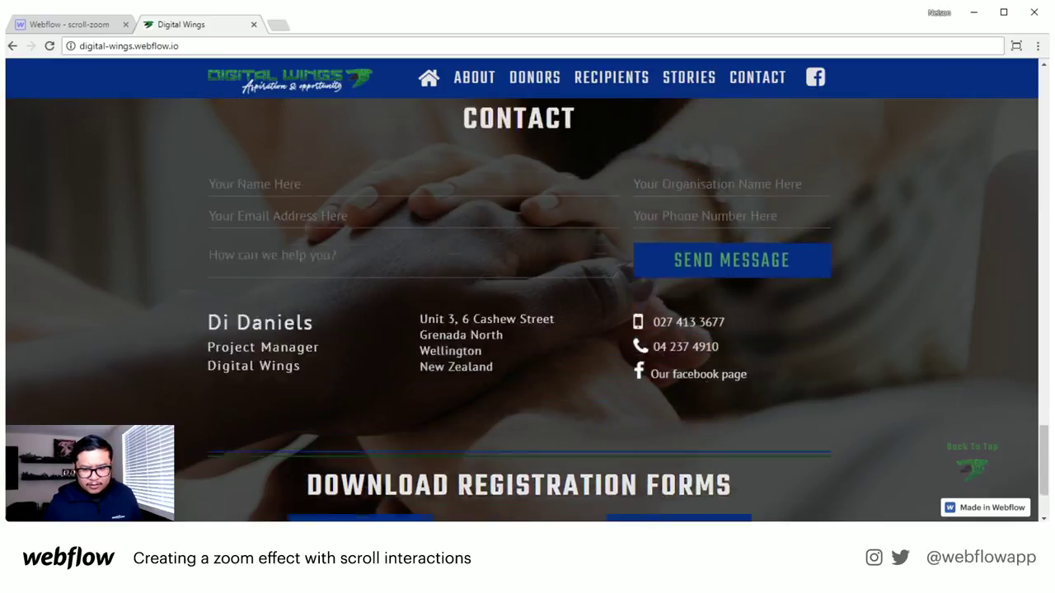
pyautogui.scroll(-4, 394, 410)
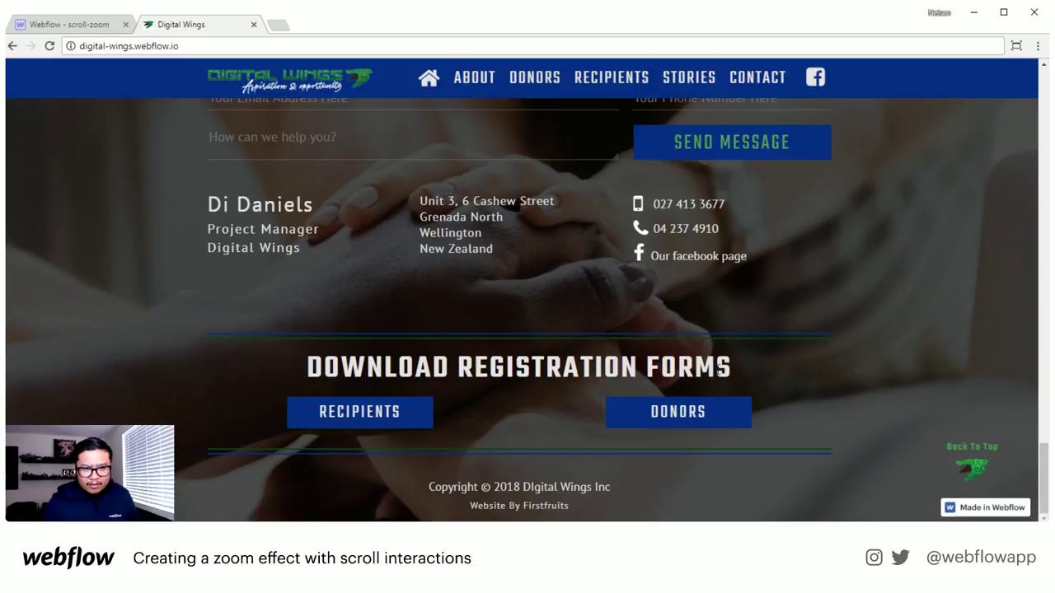
pyautogui.moveTo(734, 367); pyautogui.dragTo(276, 364)
pyautogui.scroll(1, 190, 436)
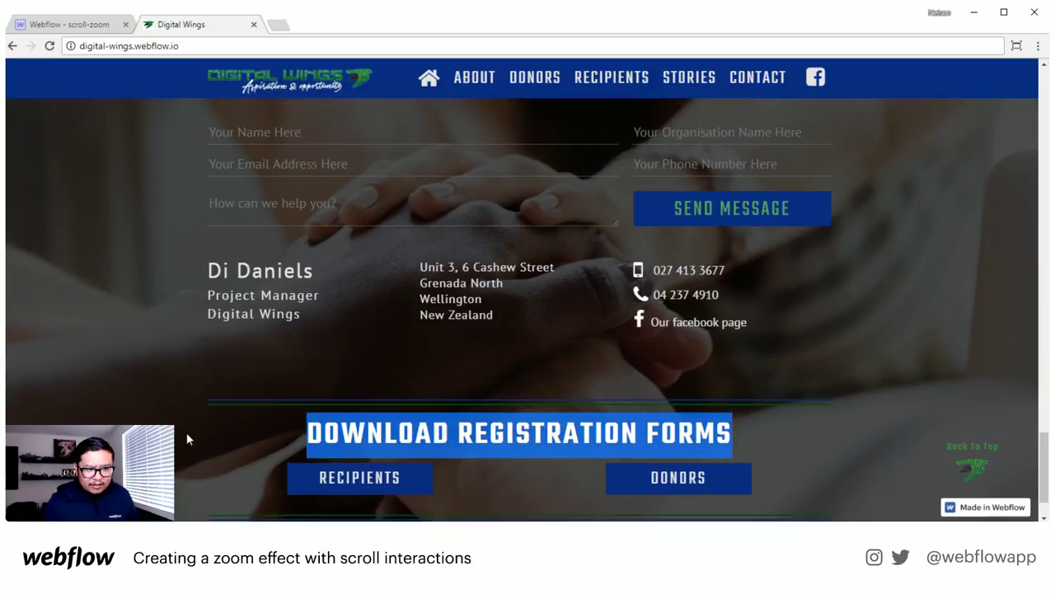
# - Clear the highlighted Download Registration Forms heading and review that block against the Contact form above it
pyautogui.scroll(1, 188, 439)
pyautogui.scroll(-2, 186, 440)
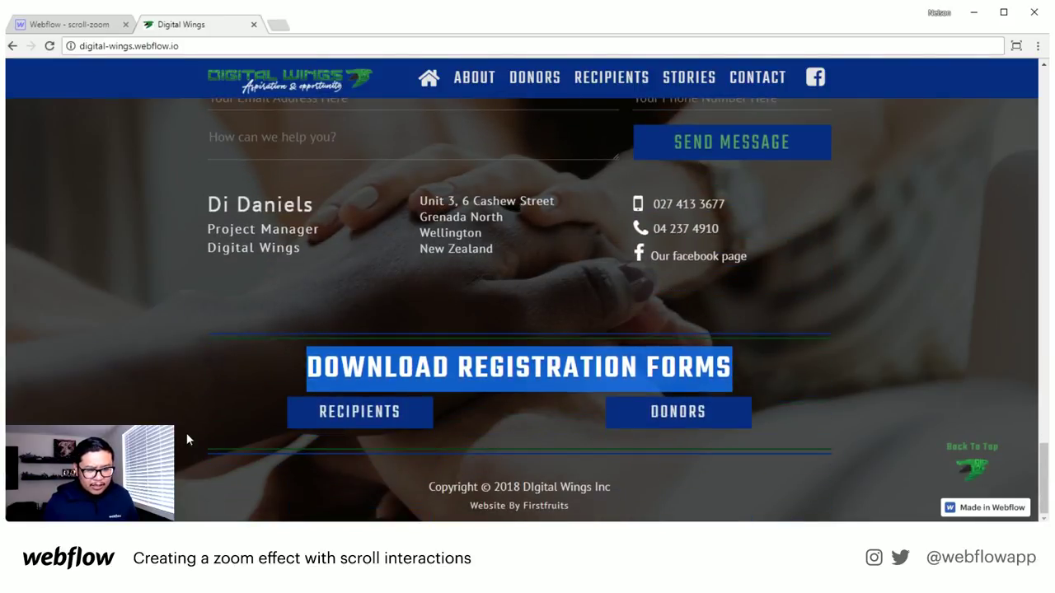
pyautogui.click(186, 439)
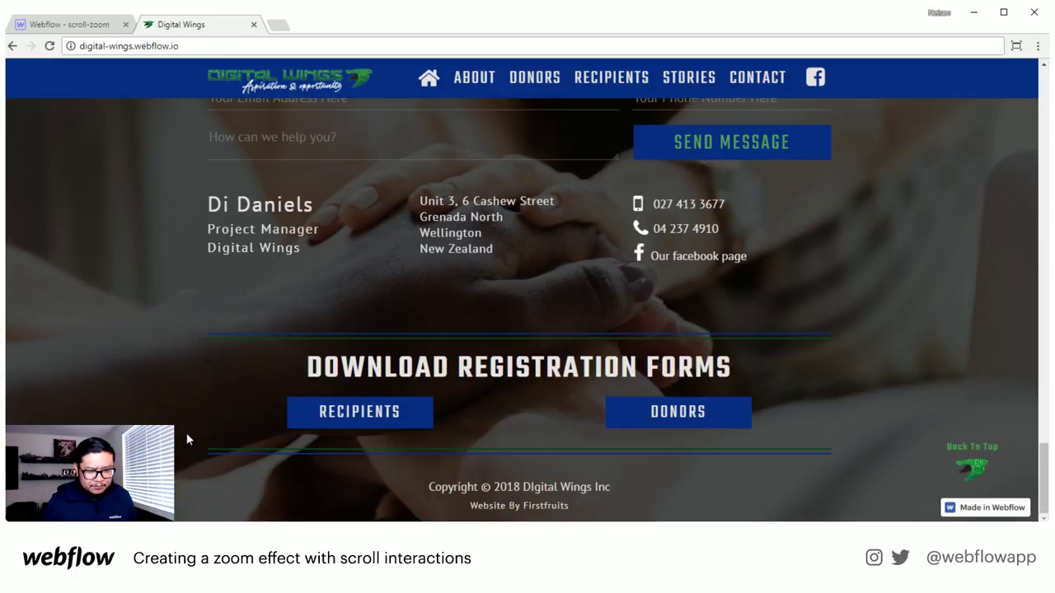
pyautogui.scroll(3, 186, 439)
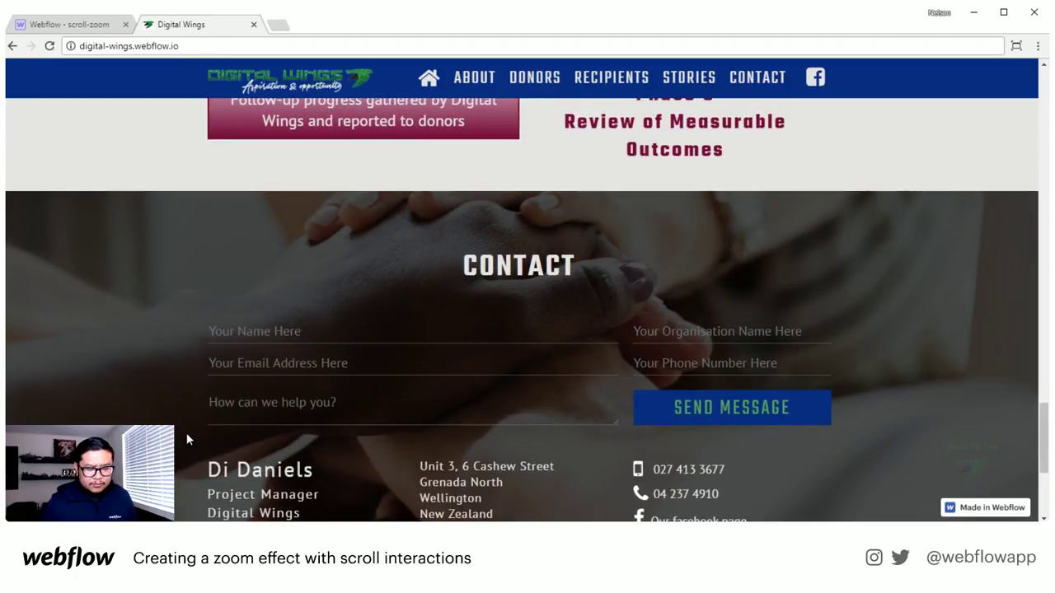
pyautogui.scroll(-3, 187, 439)
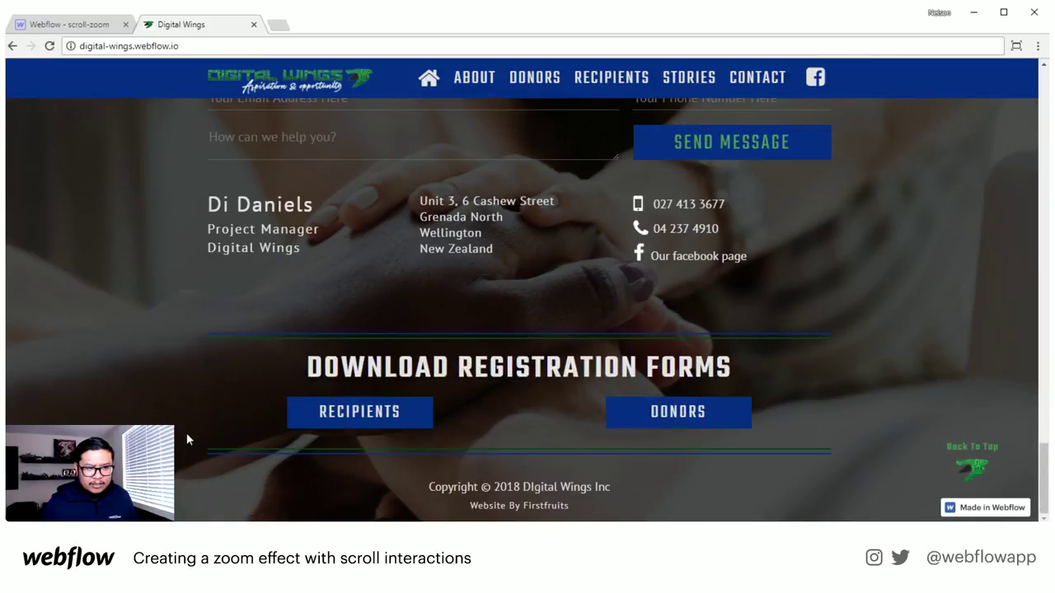
pyautogui.scroll(1, 187, 439)
pyautogui.scroll(2, 187, 435)
pyautogui.scroll(-2, 187, 435)
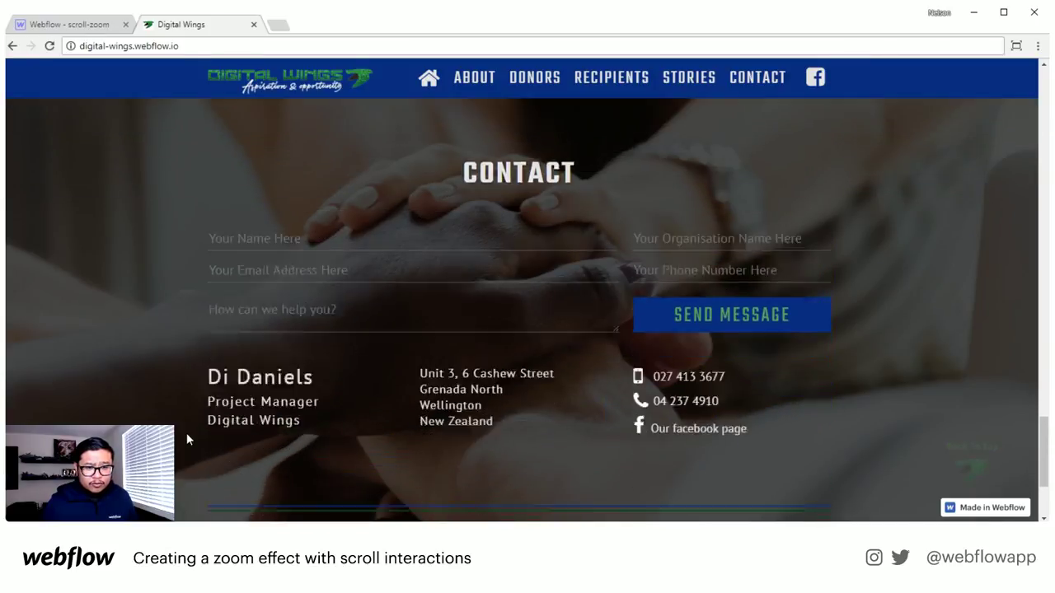
# - Compare the spacing and separation between the Contact form, the contact details and the Download Registration Forms block
pyautogui.rightClick(187, 435)
pyautogui.click(122, 391)
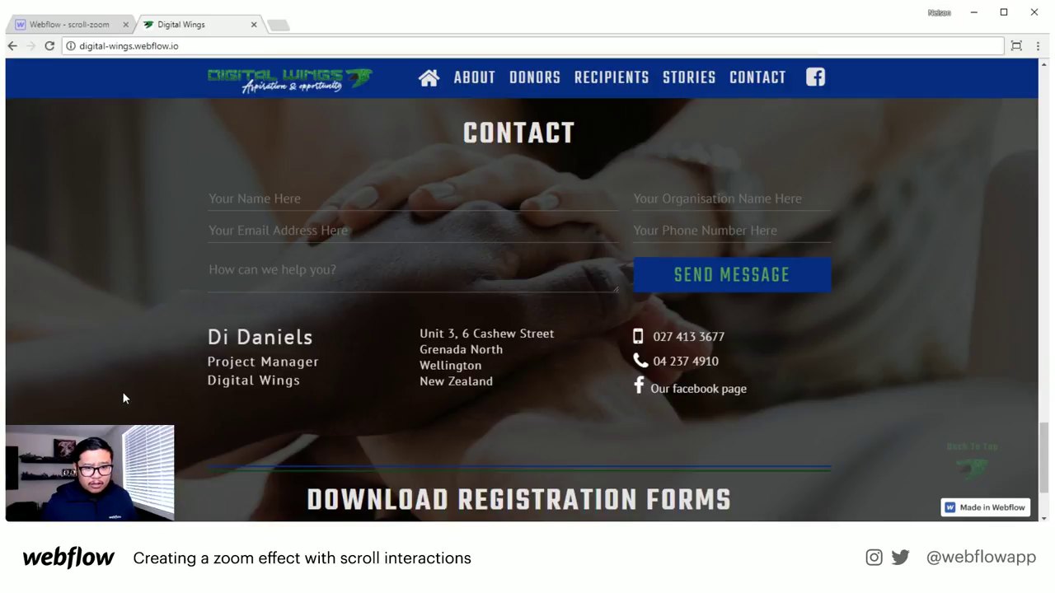
pyautogui.scroll(-2, 122, 392)
pyautogui.scroll(1, 122, 392)
pyautogui.scroll(1, 123, 393)
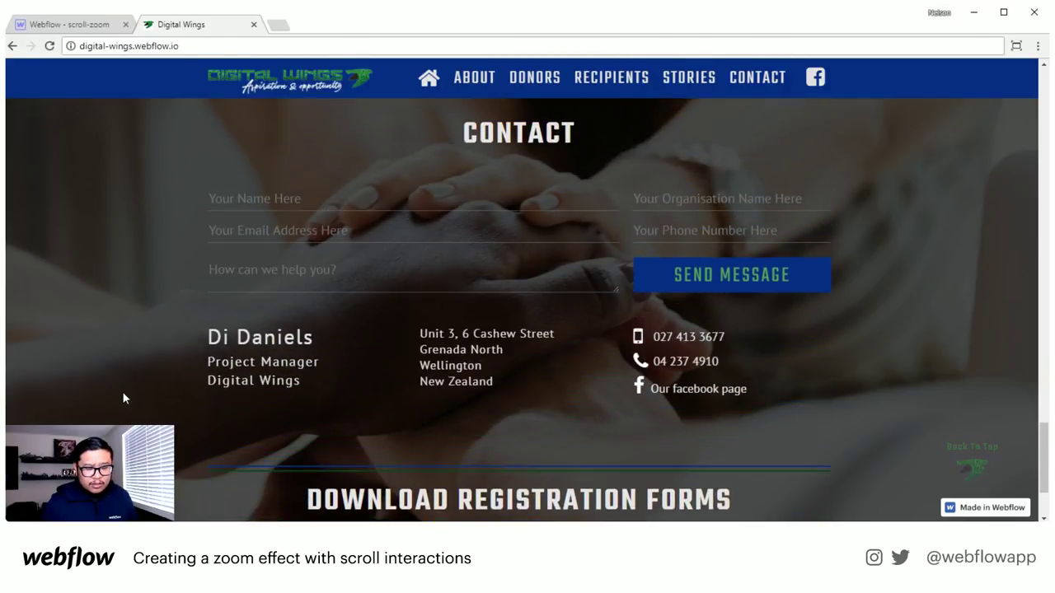
pyautogui.scroll(1, 123, 394)
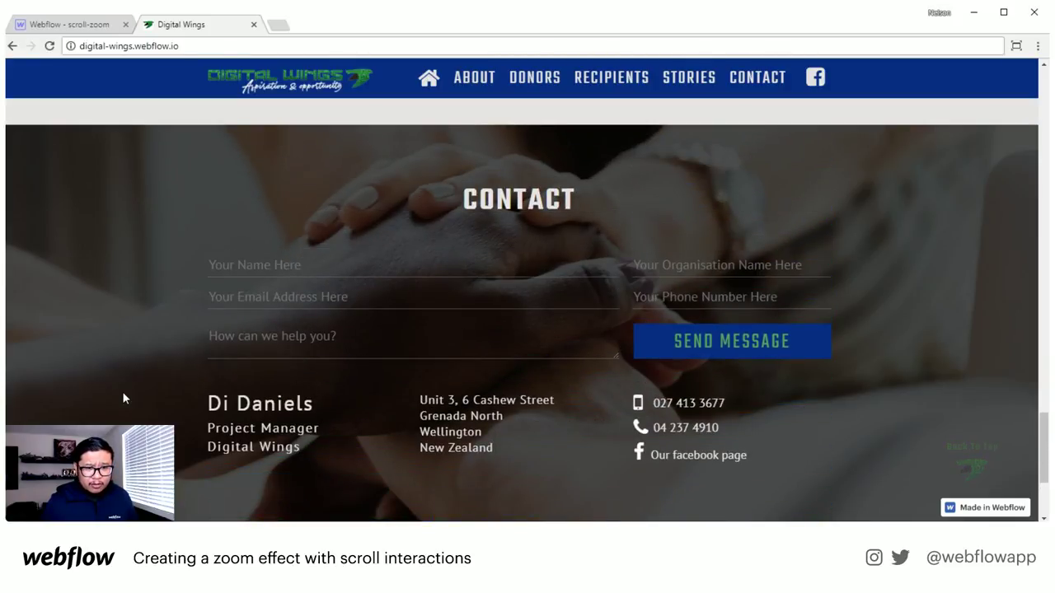
pyautogui.scroll(-3, 122, 394)
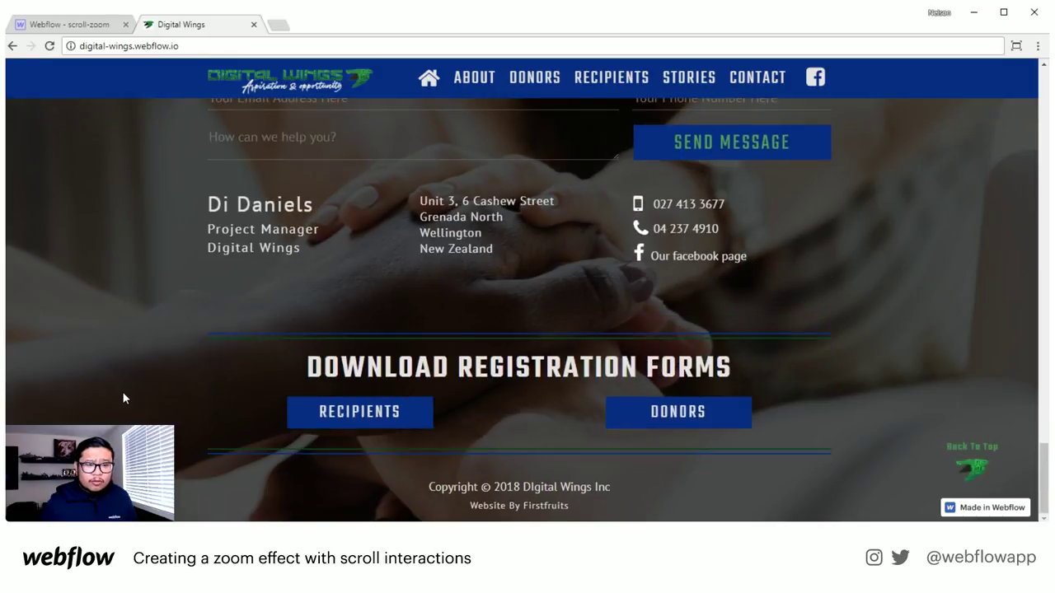
pyautogui.scroll(3, 123, 393)
pyautogui.scroll(-2, 122, 398)
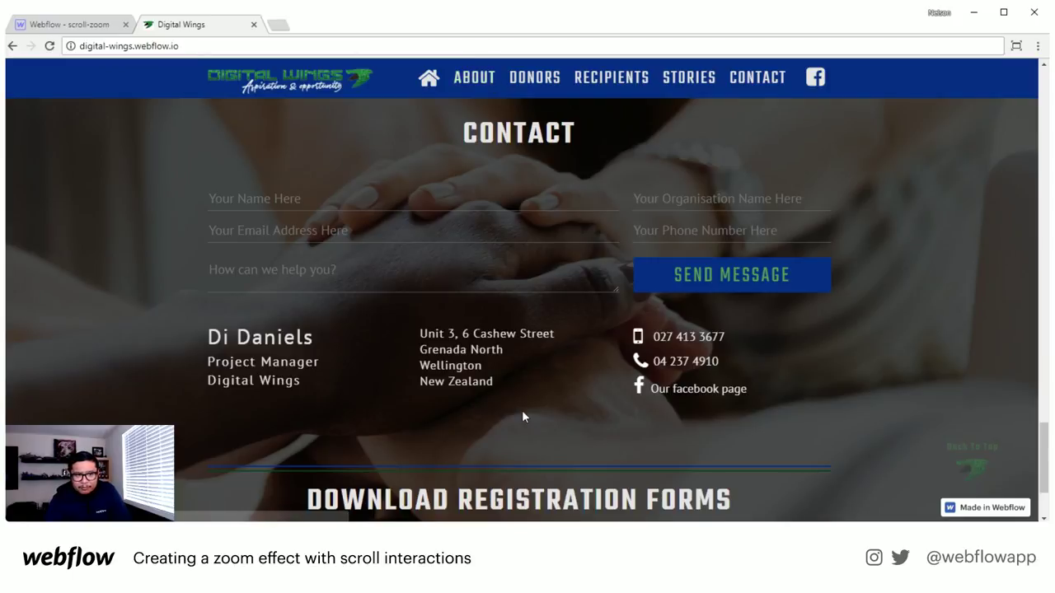
# - Skim the page from the registration downloads back to the start of the Process Diagram
pyautogui.scroll(-3, 521, 409)
pyautogui.scroll(10, 513, 404)
pyautogui.scroll(-5, 497, 409)
pyautogui.scroll(-4, 496, 405)
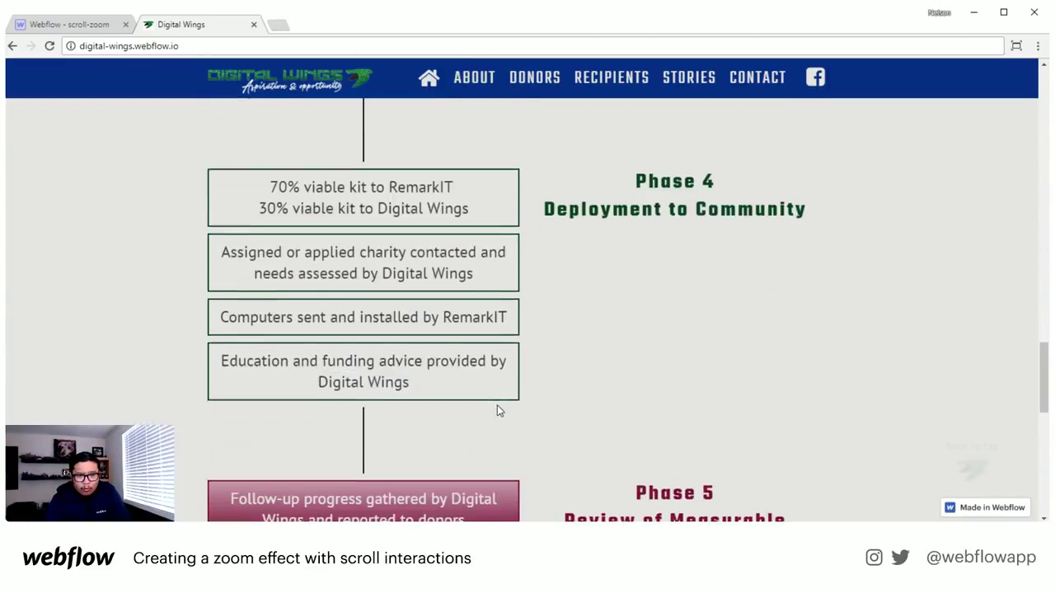
pyautogui.scroll(10, 497, 405)
pyautogui.scroll(2, 558, 378)
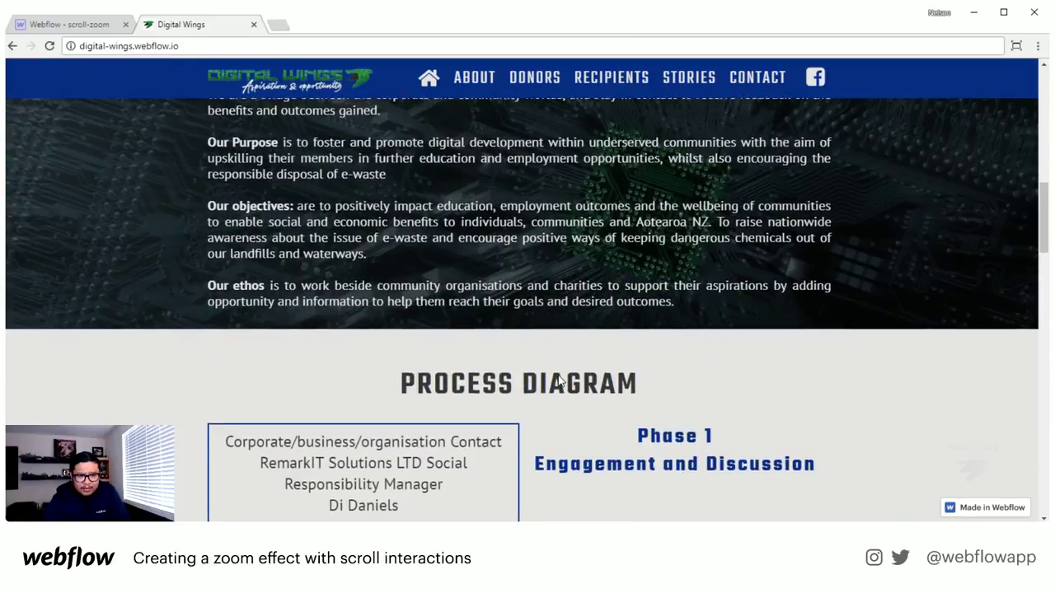
# - Examine the Process Diagram's boxes, connector lines and phase headings from Phase 1 through Phase 5
pyautogui.scroll(-3, 558, 379)
pyautogui.scroll(-2, 558, 378)
pyautogui.scroll(-2, 559, 380)
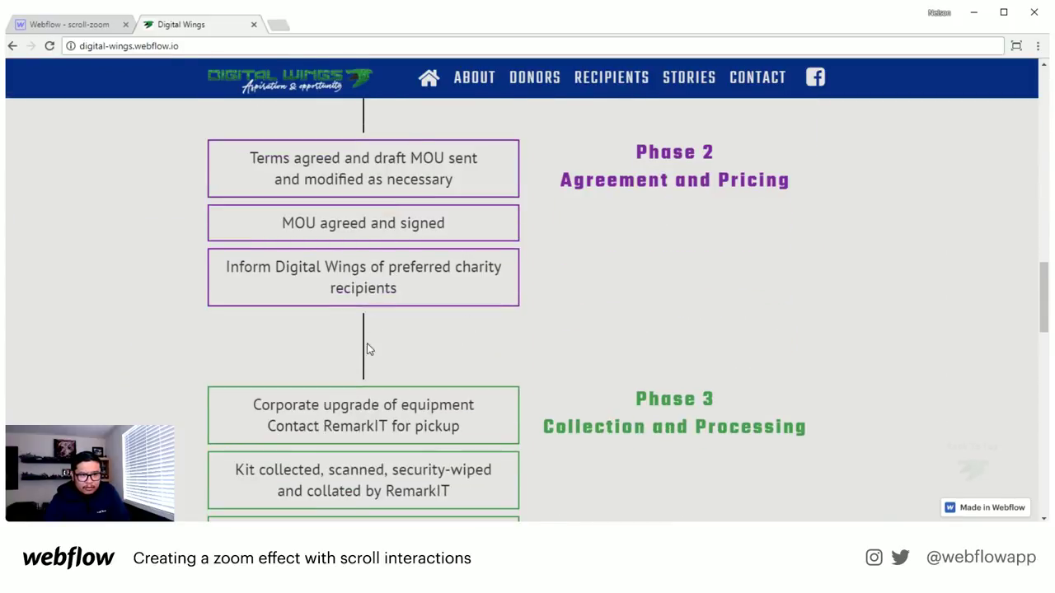
pyautogui.scroll(-3, 369, 424)
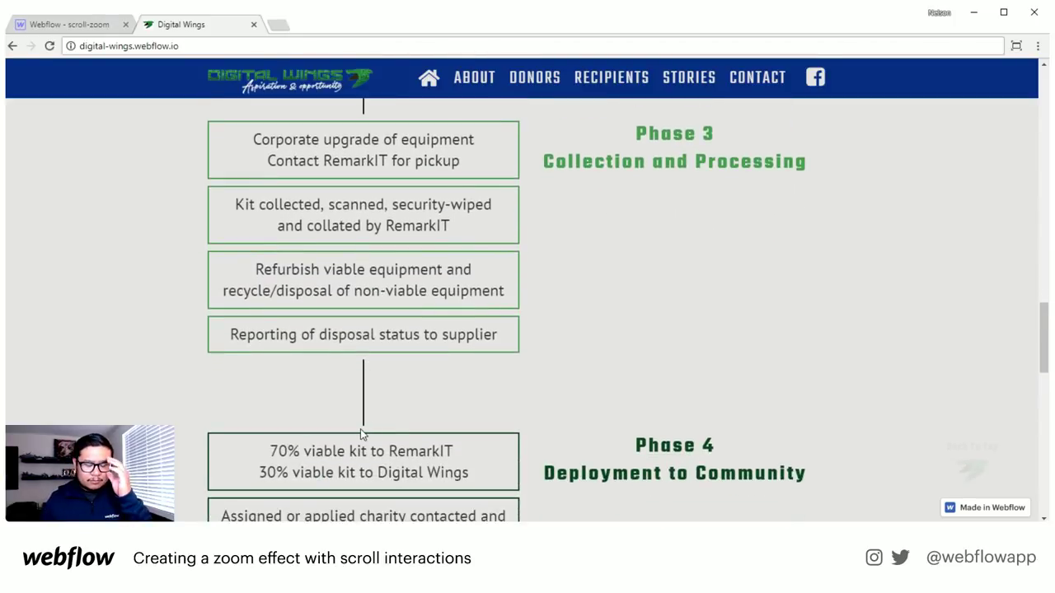
pyautogui.scroll(-3, 359, 437)
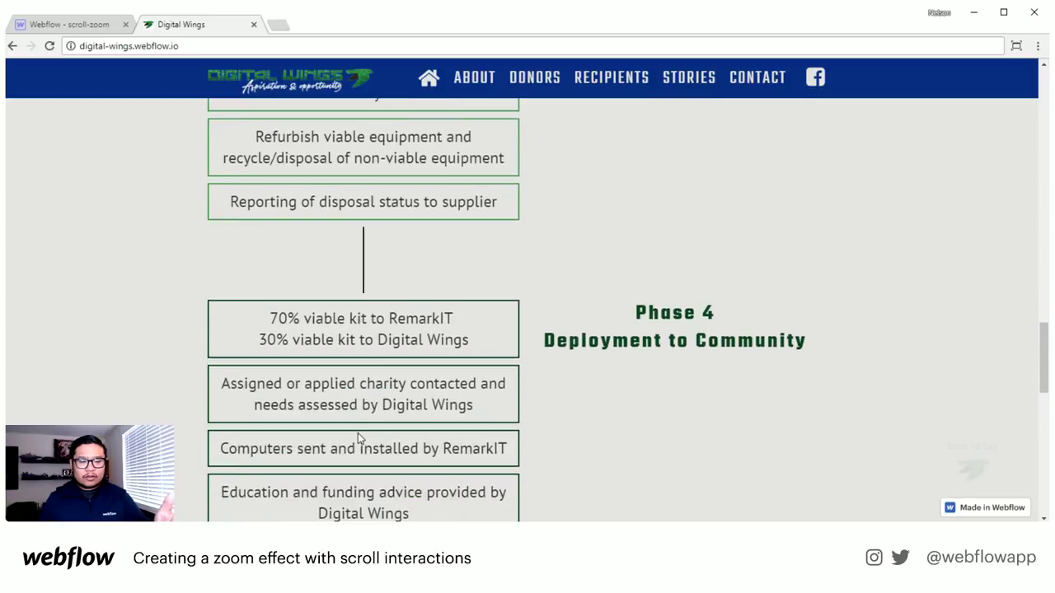
pyautogui.scroll(-1, 359, 437)
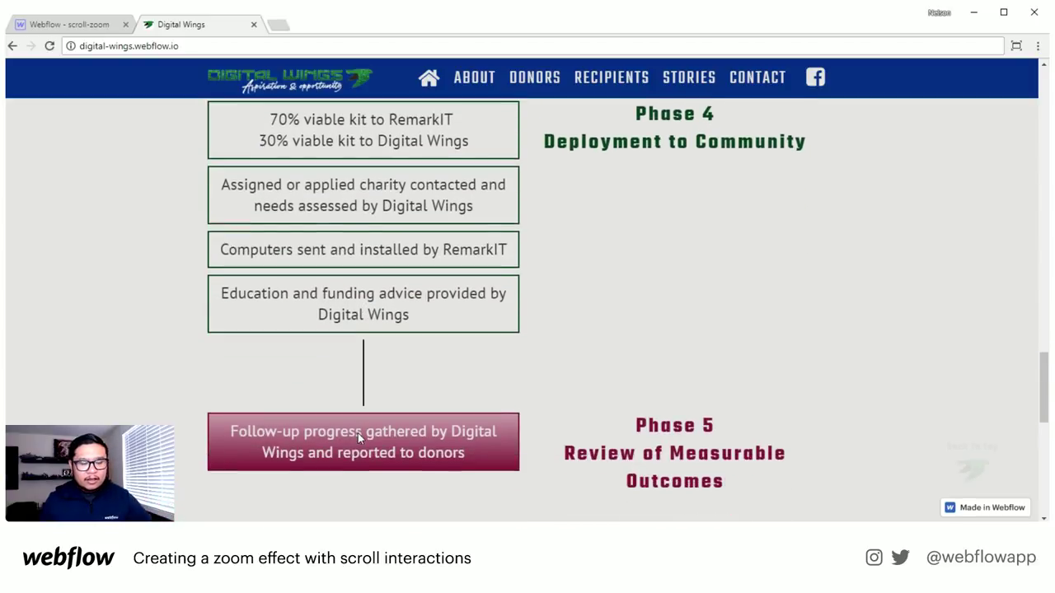
# - Compare the Process Diagram's styling with the Contact and Download Registration Forms sections below it
pyautogui.scroll(10, 357, 434)
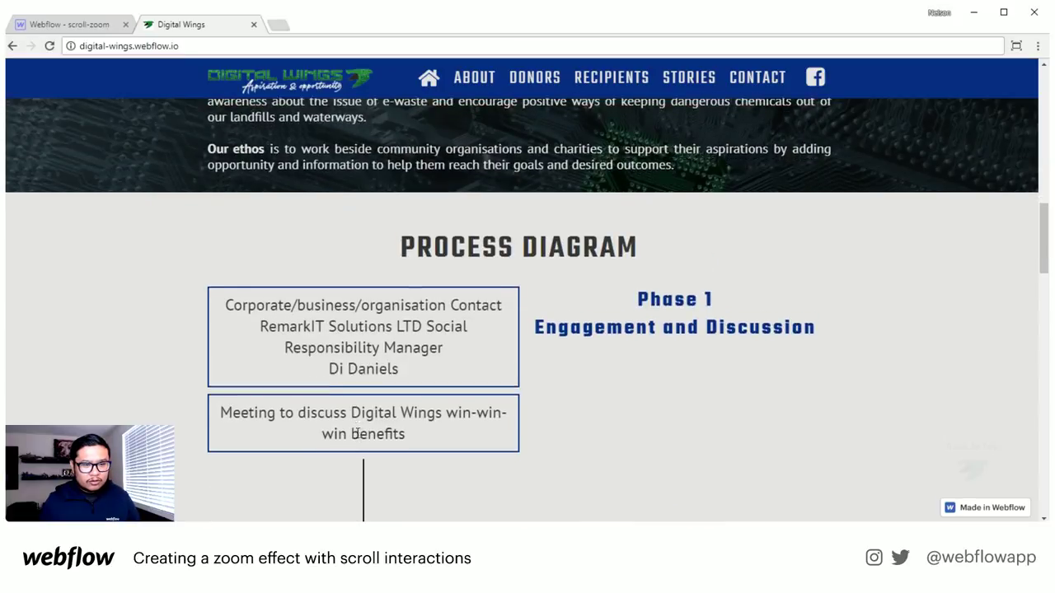
pyautogui.scroll(-5, 357, 434)
pyautogui.scroll(-10, 357, 426)
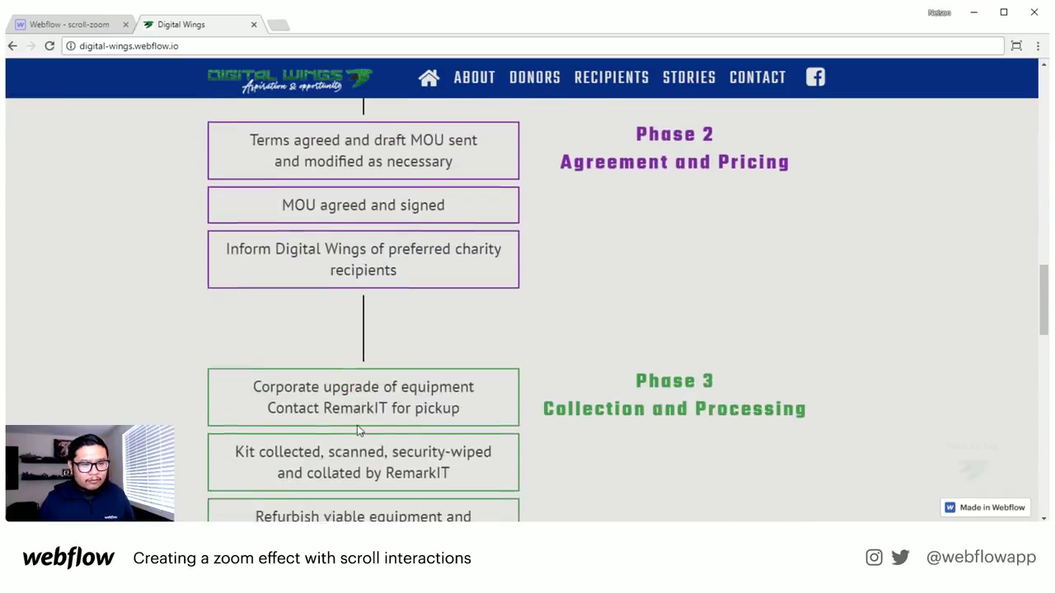
pyautogui.scroll(-5, 358, 429)
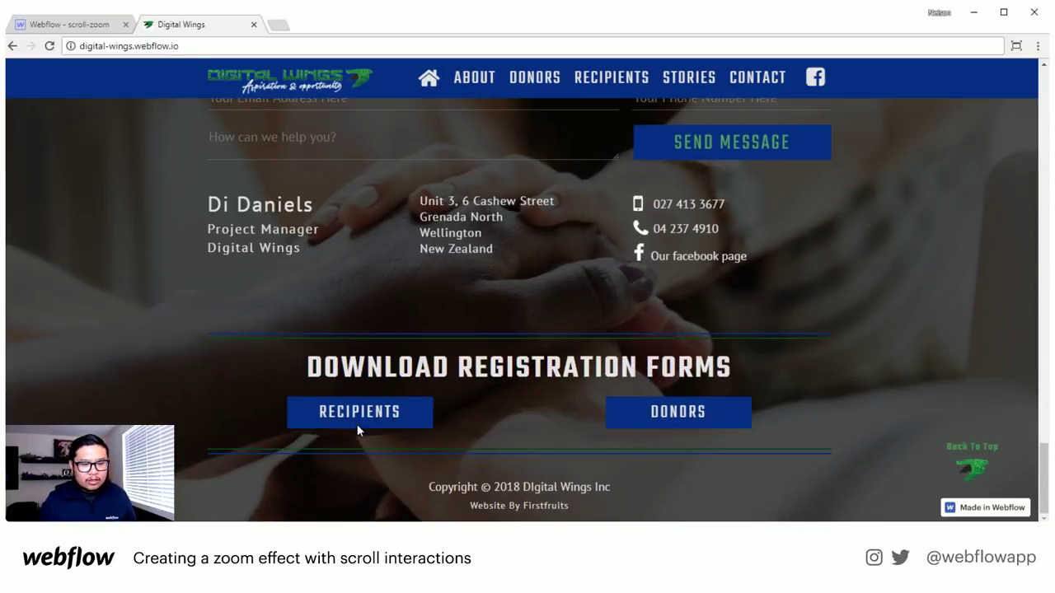
pyautogui.scroll(4, 356, 428)
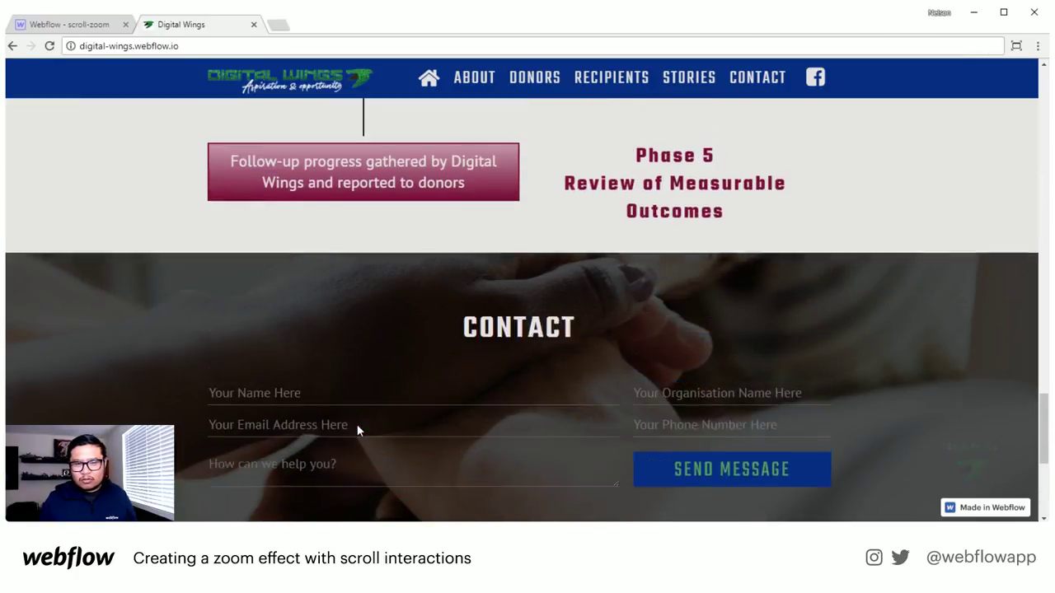
# - Compare the hero and The Digital Wings Programme section with the Phase 5 and Contact sections
pyautogui.scroll(-4, 355, 431)
pyautogui.scroll(20, 355, 424)
pyautogui.scroll(-4, 355, 420)
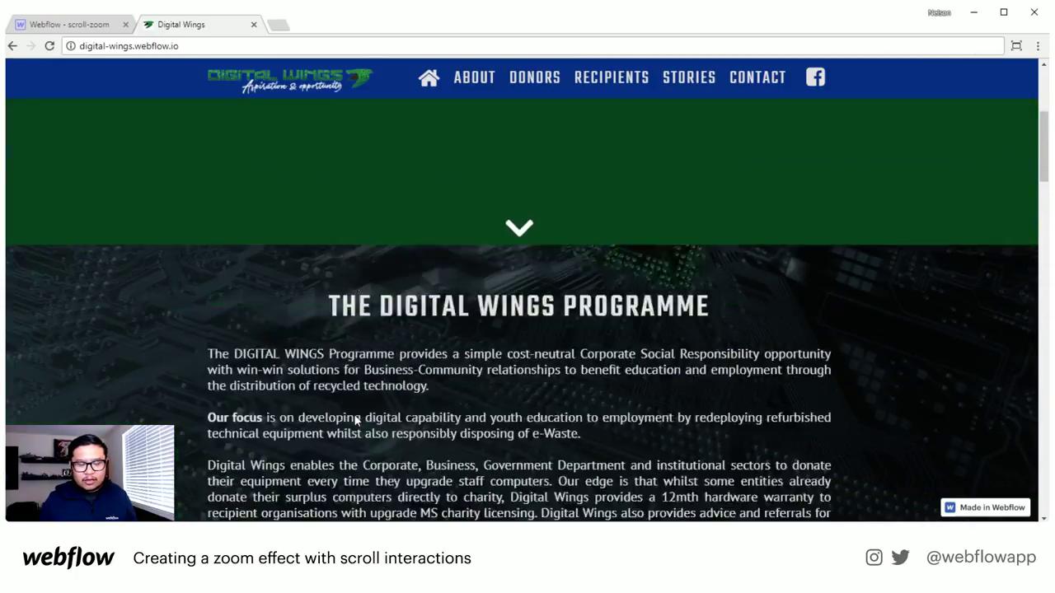
pyautogui.scroll(4, 355, 420)
pyautogui.scroll(-20, 355, 420)
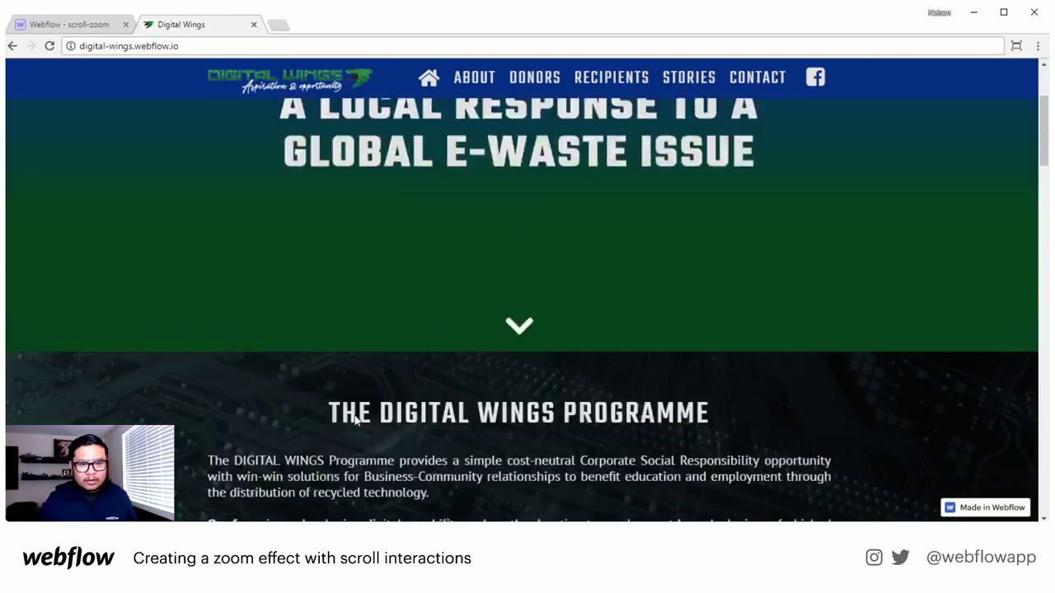
pyautogui.scroll(-10, 355, 416)
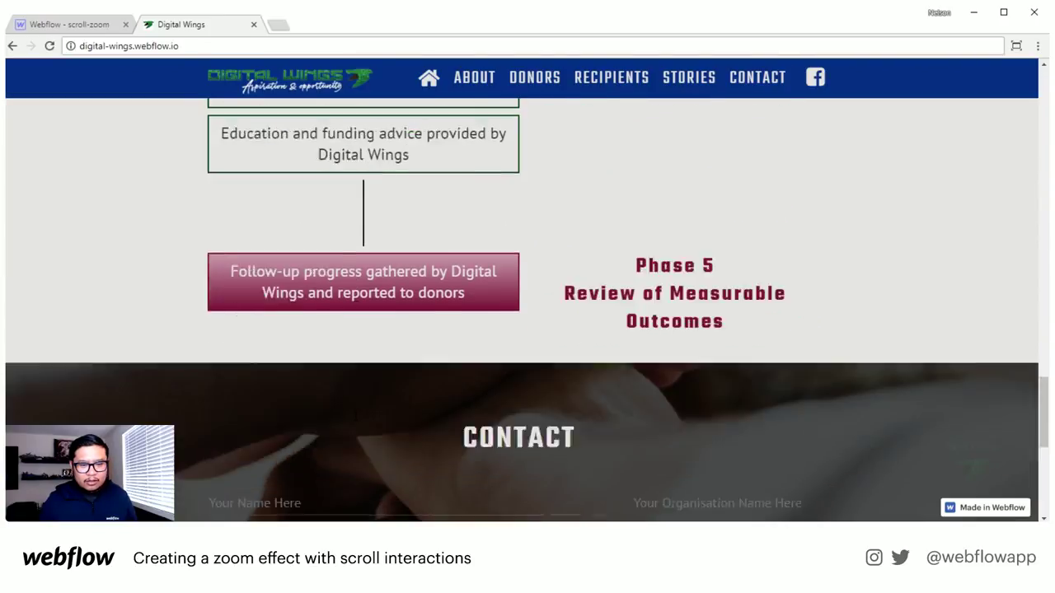
# - Review the Process Diagram in reverse from Phase 5 to Phase 1 and return to the hero section
pyautogui.scroll(4, 355, 418)
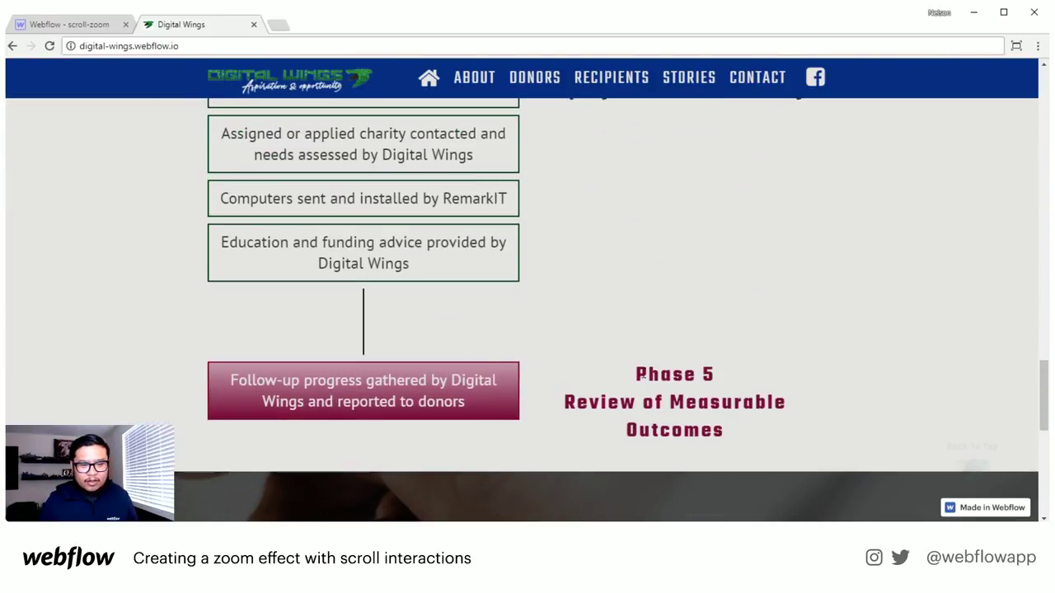
pyautogui.scroll(8, 616, 339)
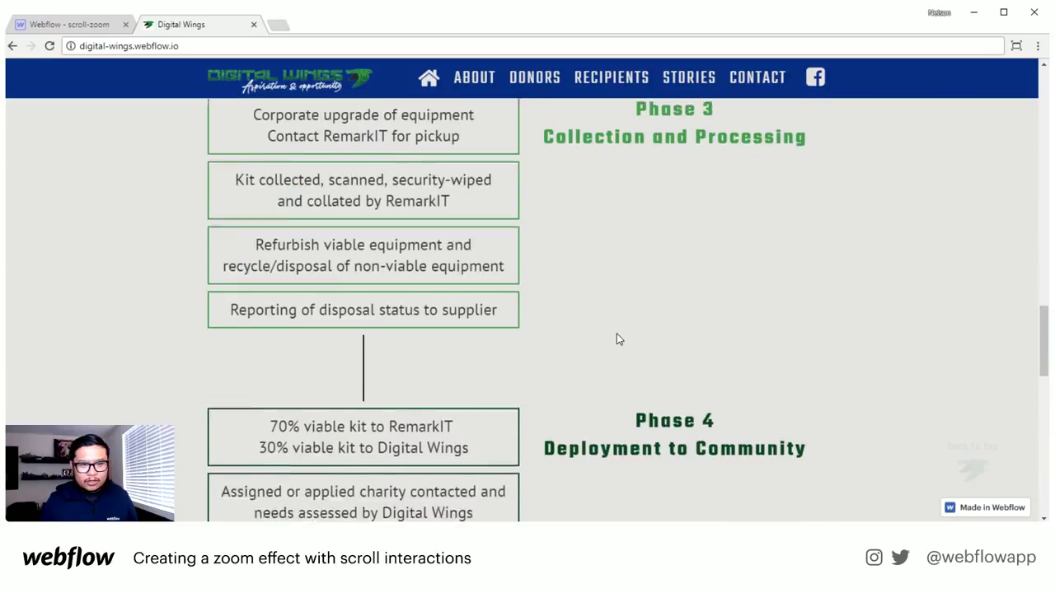
pyautogui.scroll(3, 616, 334)
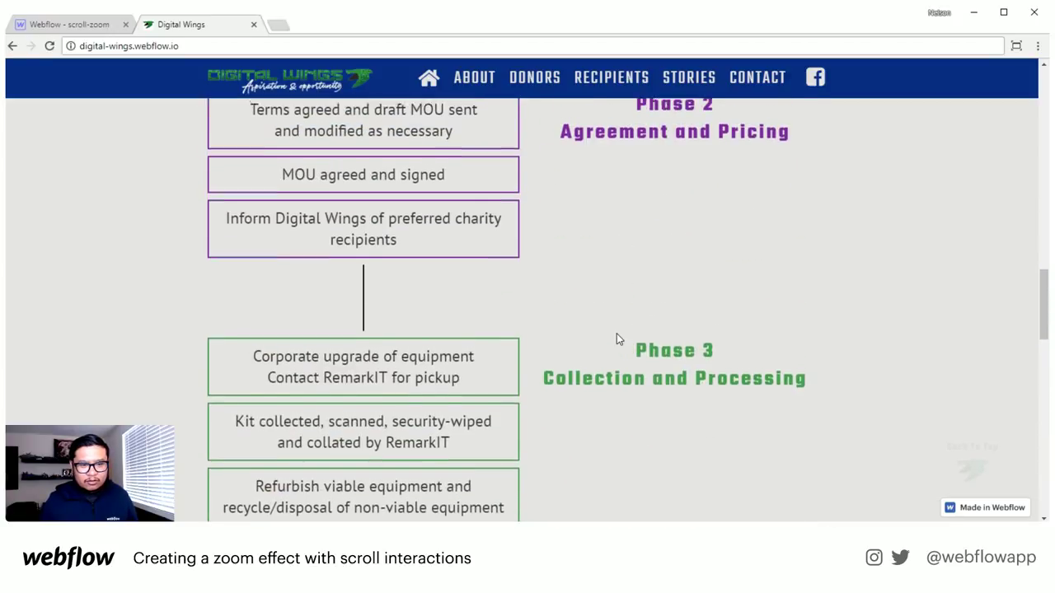
pyautogui.scroll(3, 558, 320)
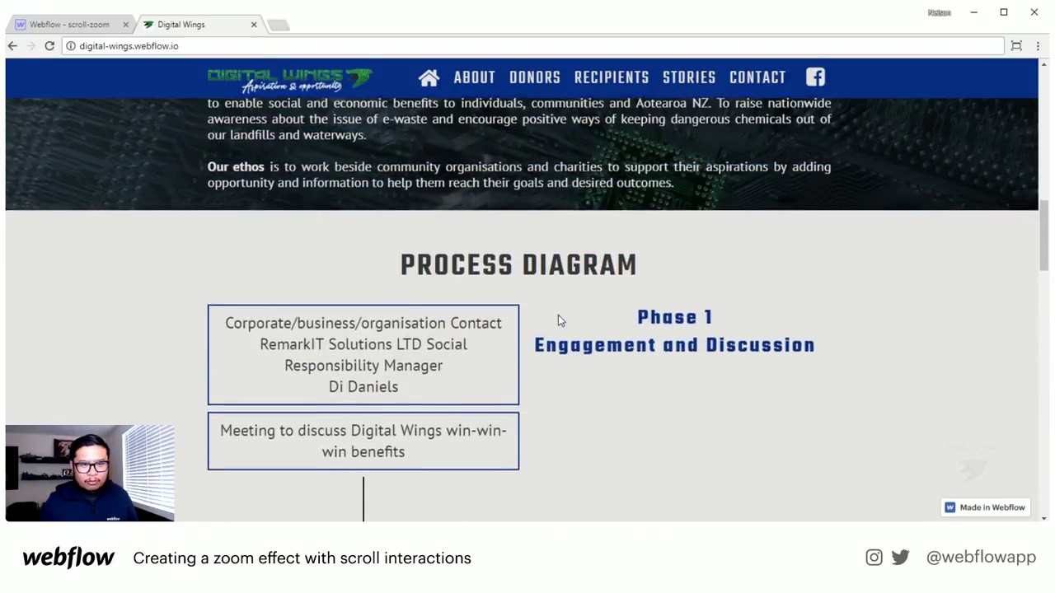
pyautogui.scroll(6, 557, 320)
pyautogui.scroll(5, 558, 319)
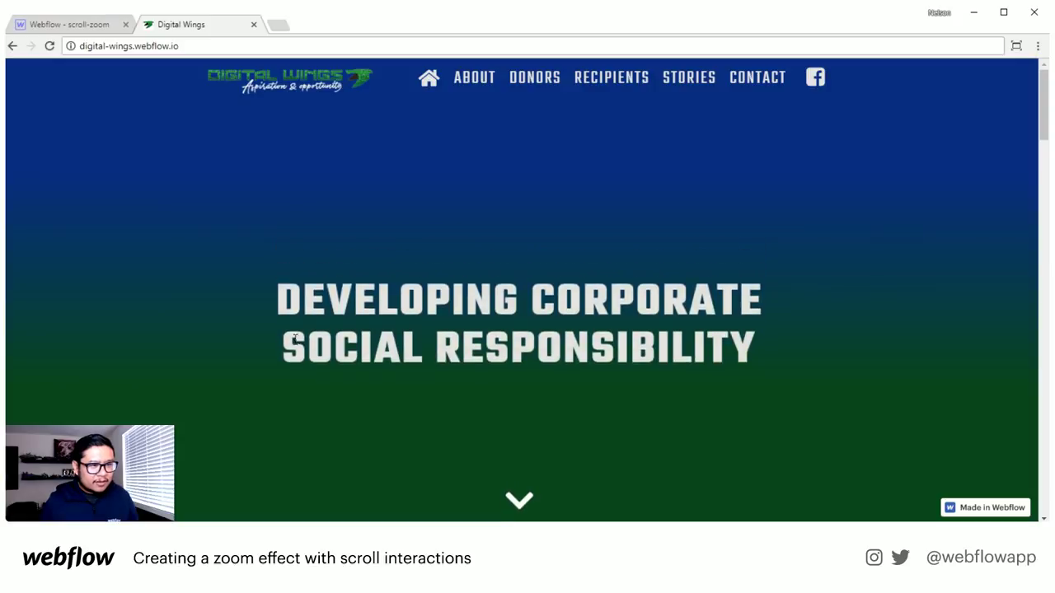
# - Review the whole home page from the rotating hero headlines through the programme text and Process Diagram to the footer
pyautogui.scroll(-3, 199, 350)
pyautogui.scroll(3, 199, 350)
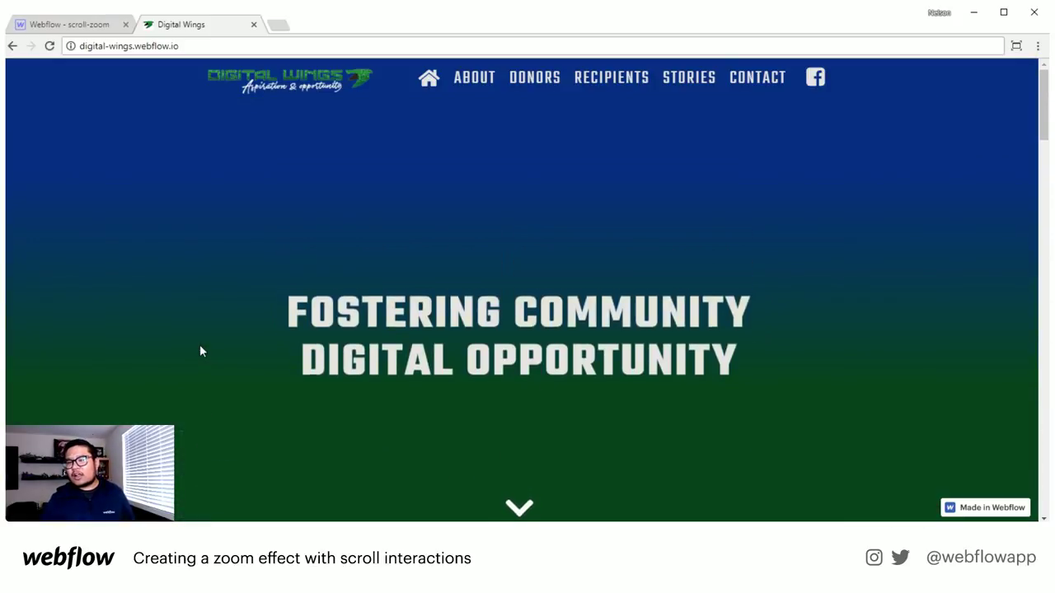
pyautogui.scroll(-5, 200, 350)
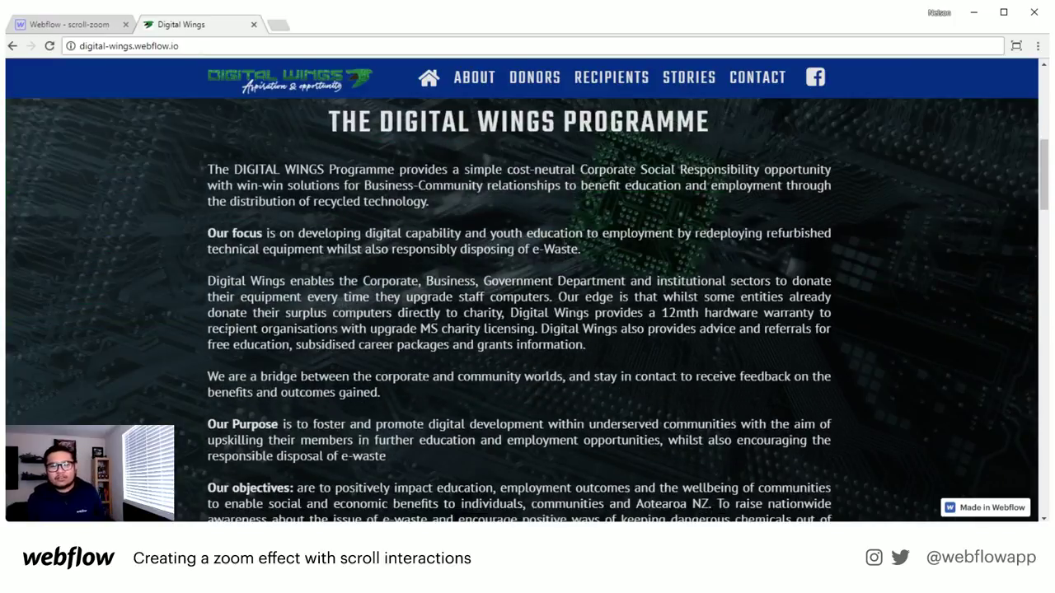
pyautogui.scroll(-8, 235, 354)
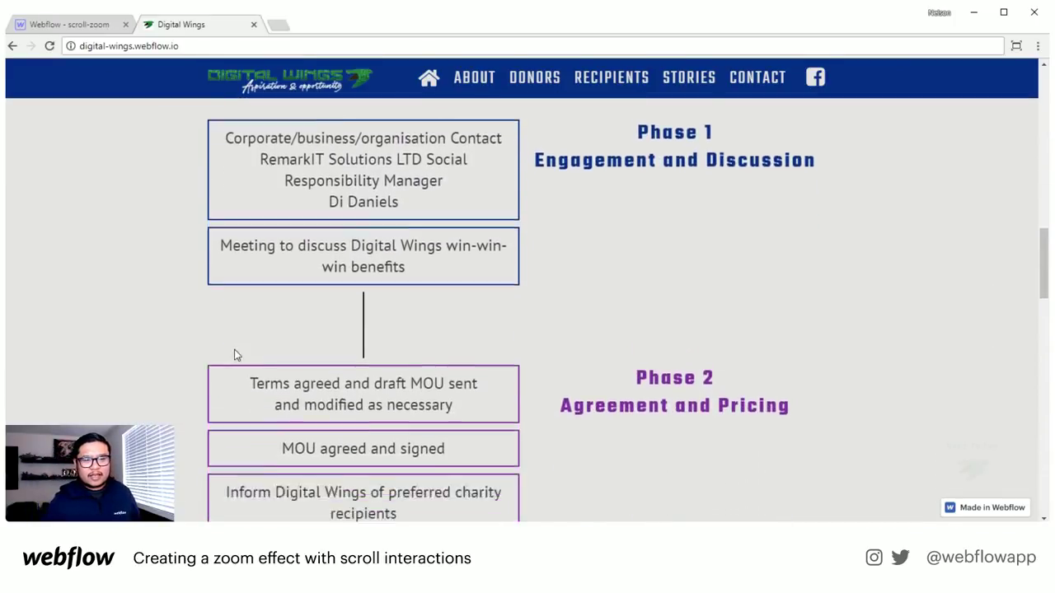
pyautogui.scroll(-10, 234, 351)
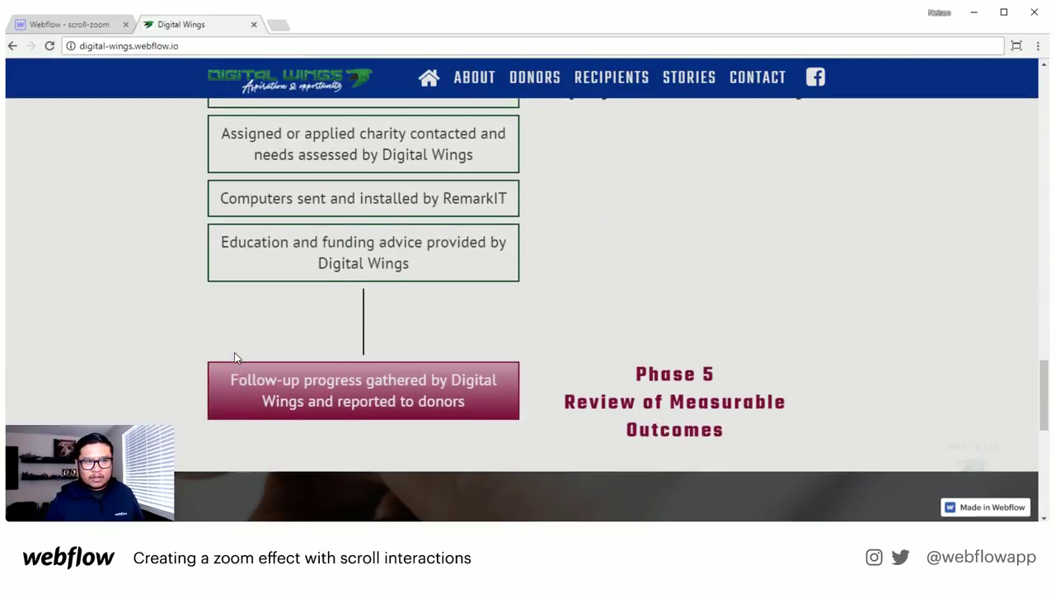
pyautogui.scroll(-7, 234, 353)
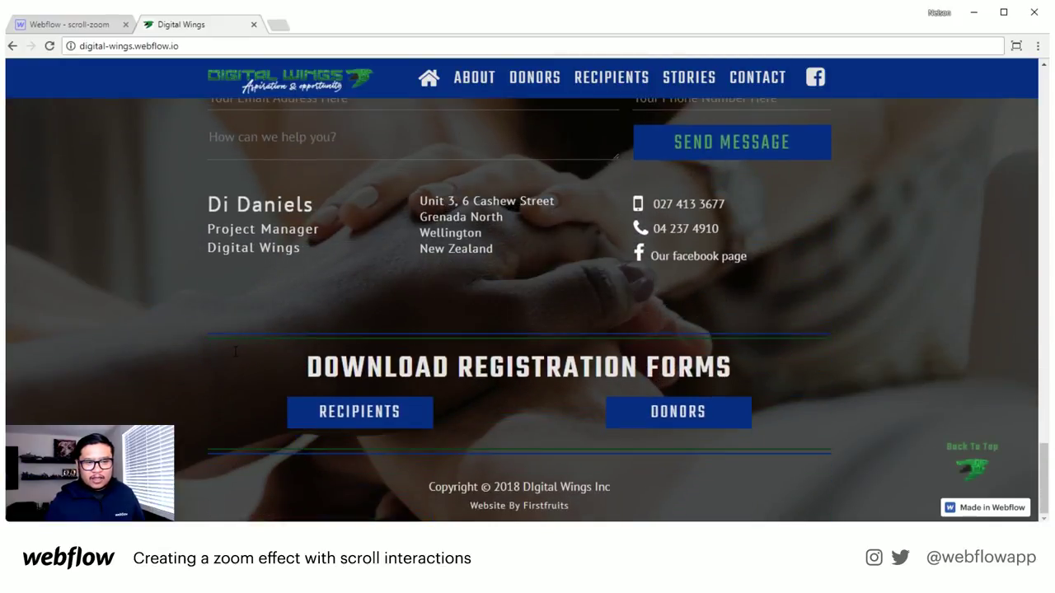
# - Recheck the Contact section and open the site's About page
pyautogui.scroll(3, 235, 351)
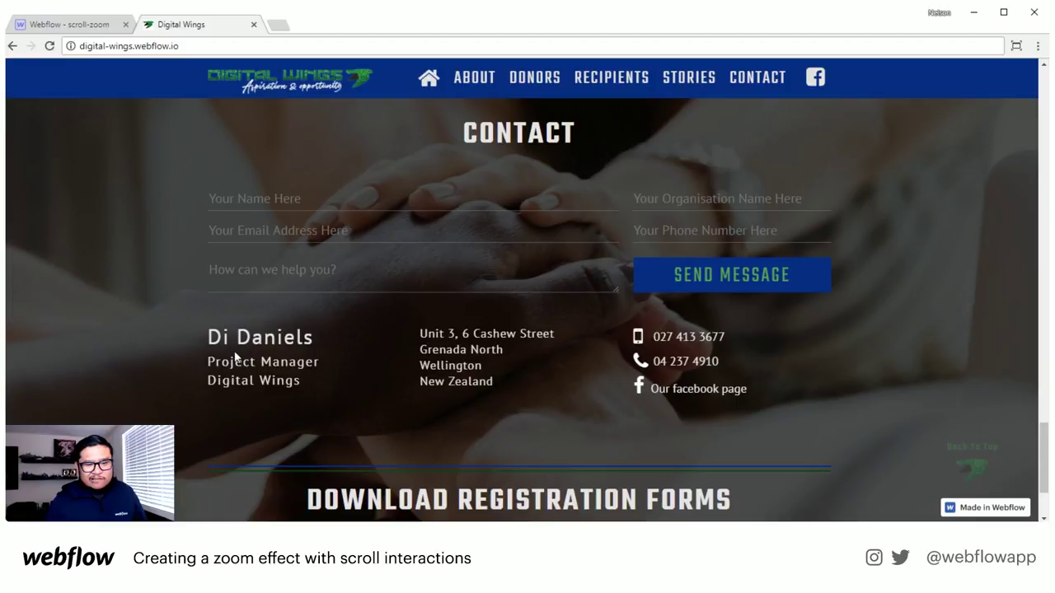
pyautogui.scroll(3, 234, 352)
pyautogui.click(412, 316)
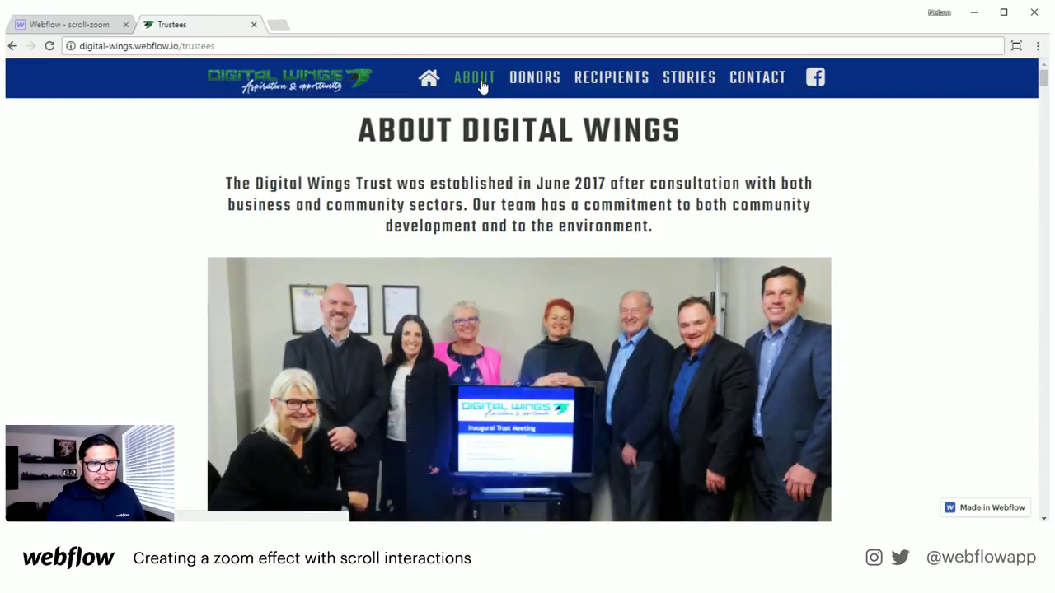
# - Read the About Digital Wings heading and the introductory text about the trust
pyautogui.moveTo(361, 124); pyautogui.dragTo(702, 151)
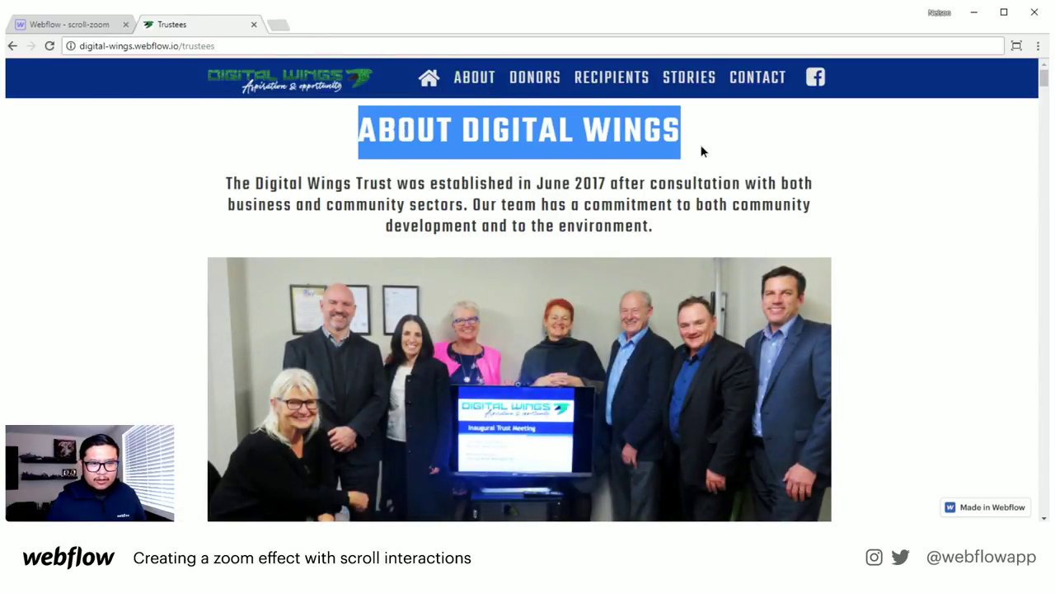
pyautogui.click(577, 145)
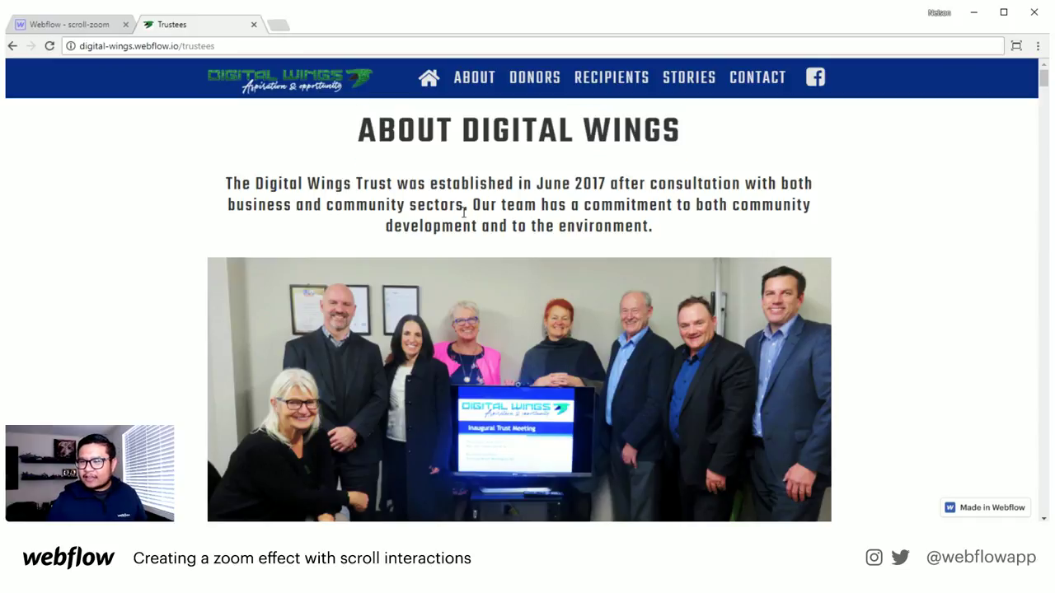
pyautogui.scroll(-1, 464, 213)
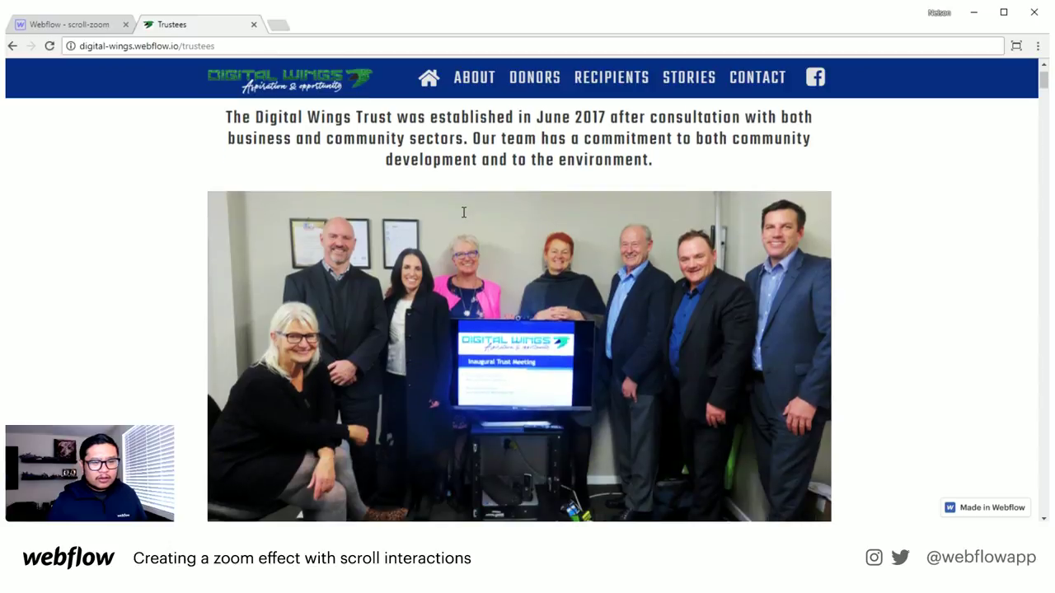
pyautogui.scroll(1, 462, 216)
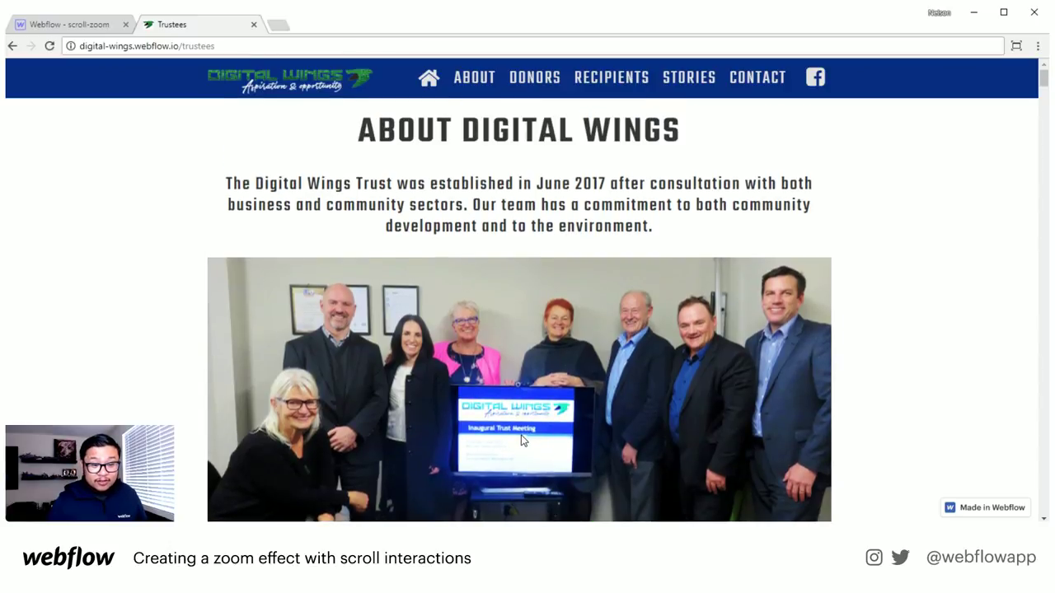
# - Examine the trustees group photo and the caption beneath it on the About page
pyautogui.scroll(-2, 525, 434)
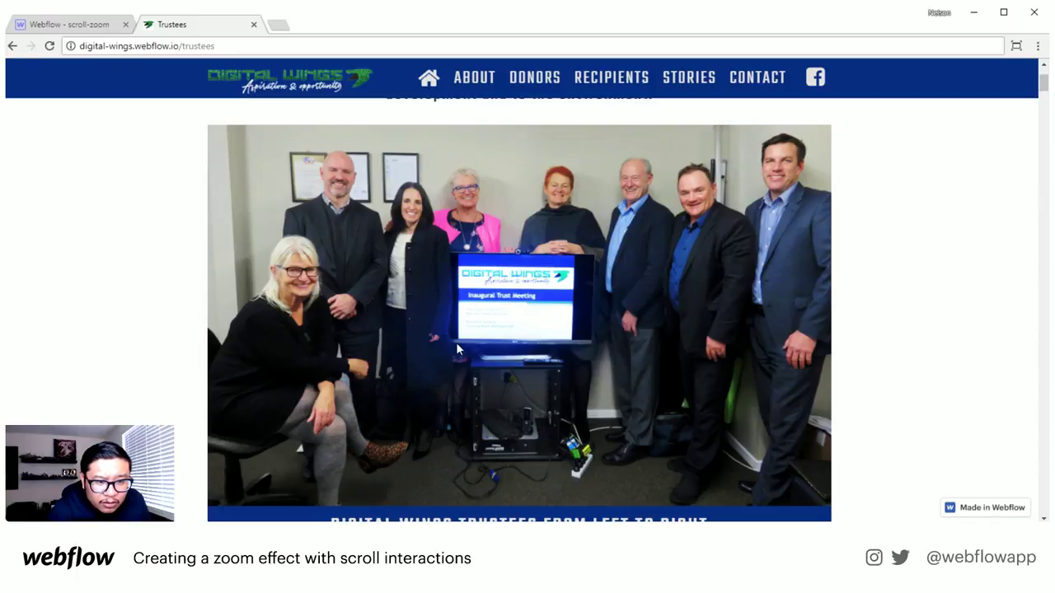
pyautogui.scroll(-1, 449, 401)
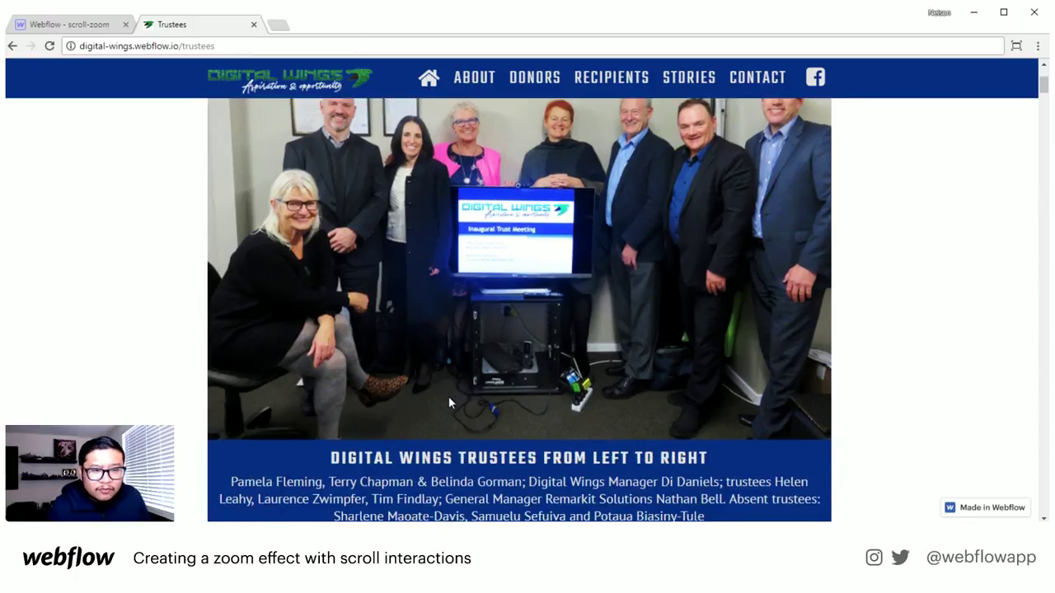
pyautogui.scroll(-1, 449, 403)
pyautogui.scroll(1, 449, 403)
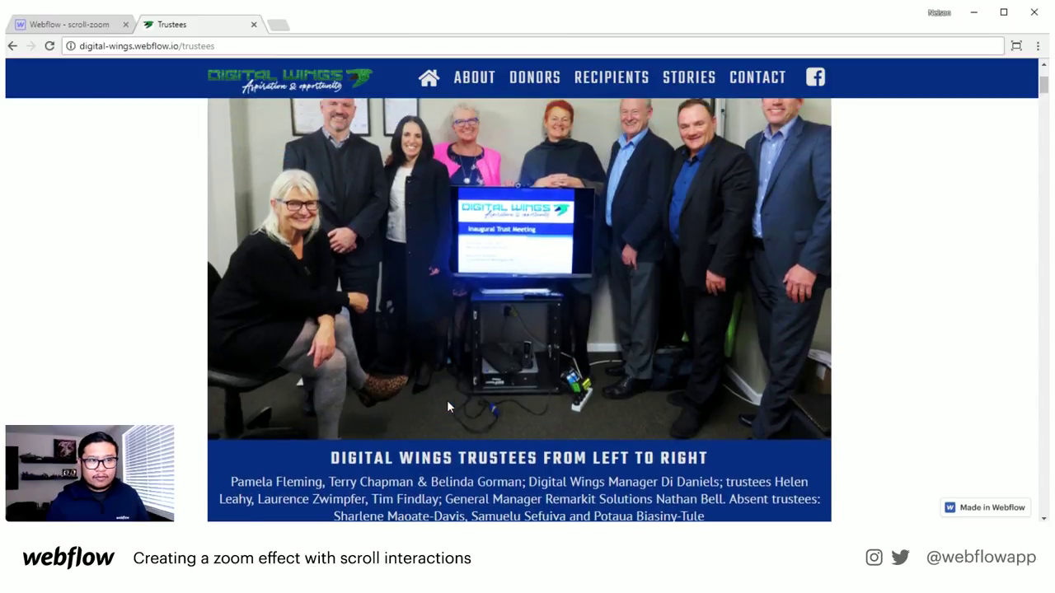
pyautogui.scroll(2, 449, 405)
pyautogui.scroll(-1, 447, 405)
pyautogui.scroll(-1, 447, 405)
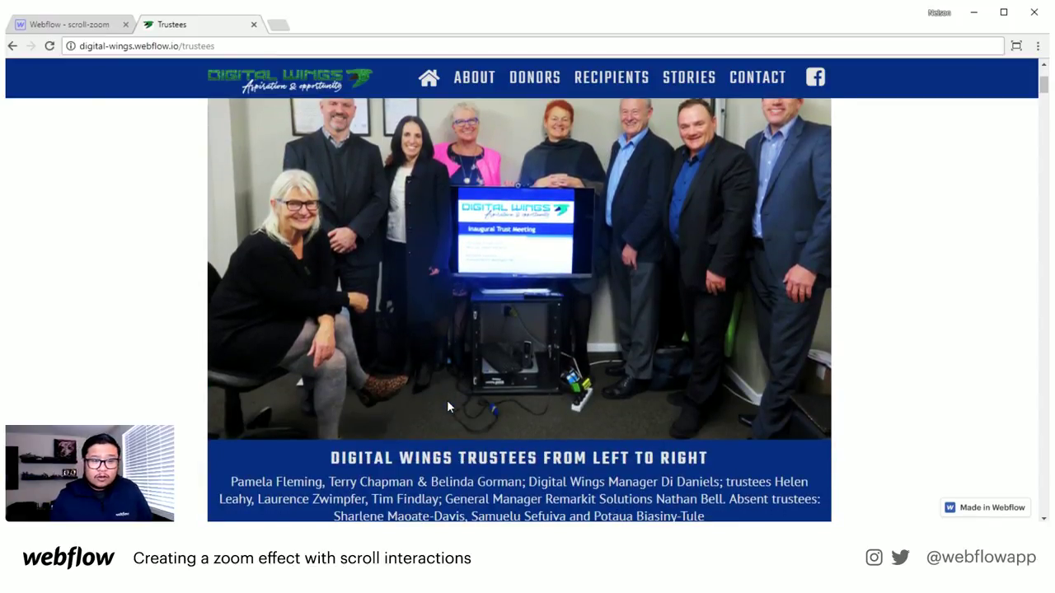
pyautogui.scroll(2, 462, 332)
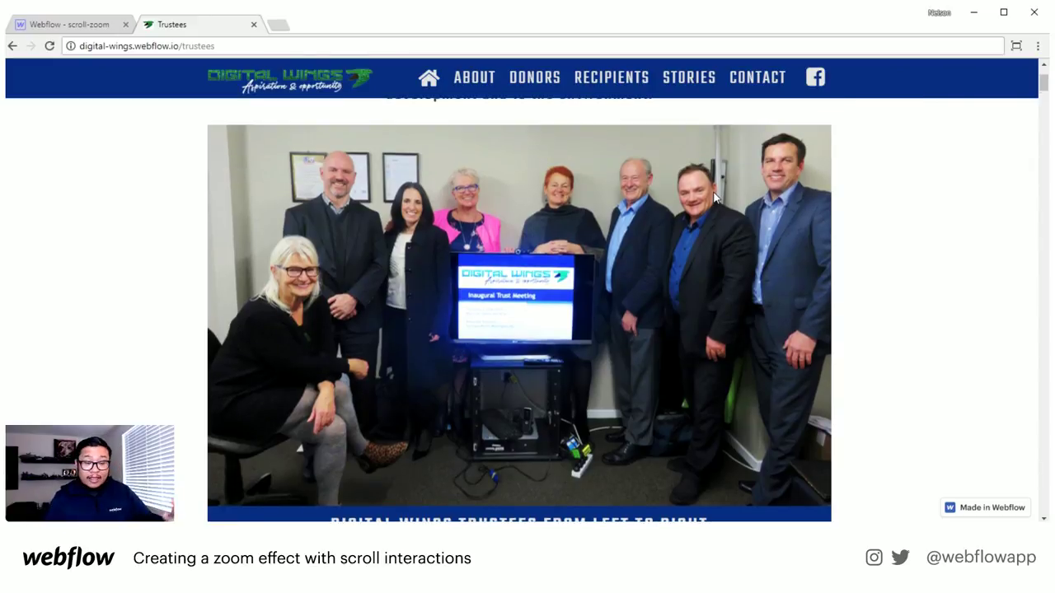
# - Skim the About page from Our Purpose through Operations and return to the introduction
pyautogui.scroll(-6, 714, 197)
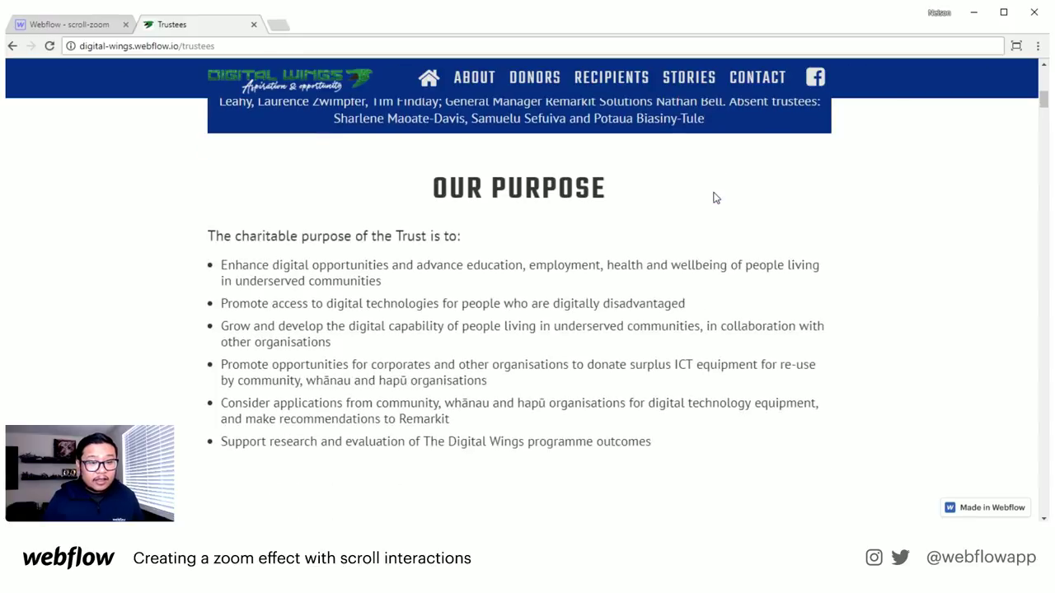
pyautogui.scroll(-6, 715, 197)
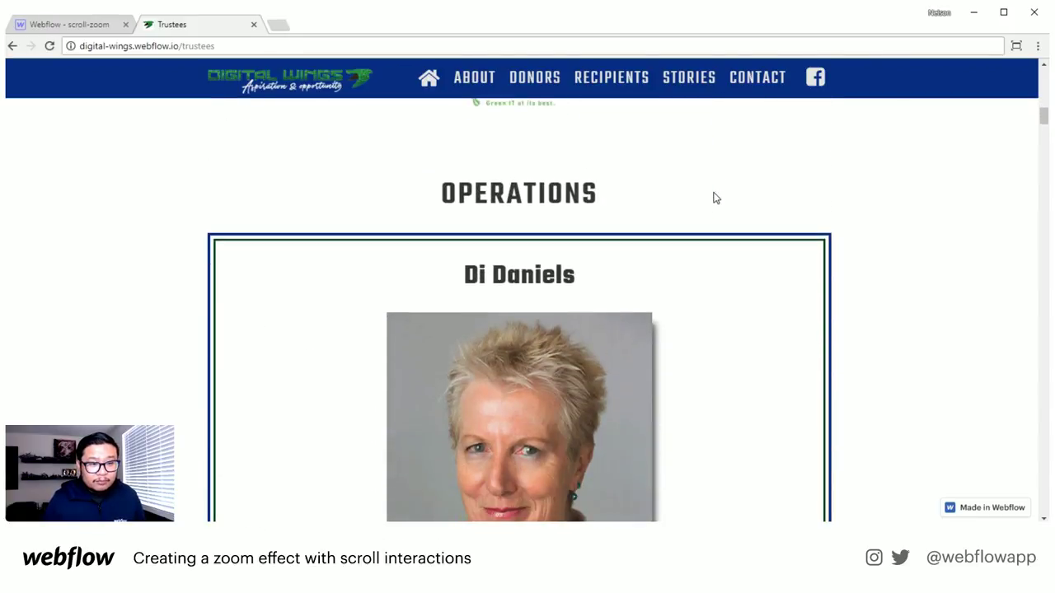
pyautogui.scroll(-3, 715, 197)
pyautogui.scroll(14, 714, 193)
pyautogui.scroll(-1, 710, 186)
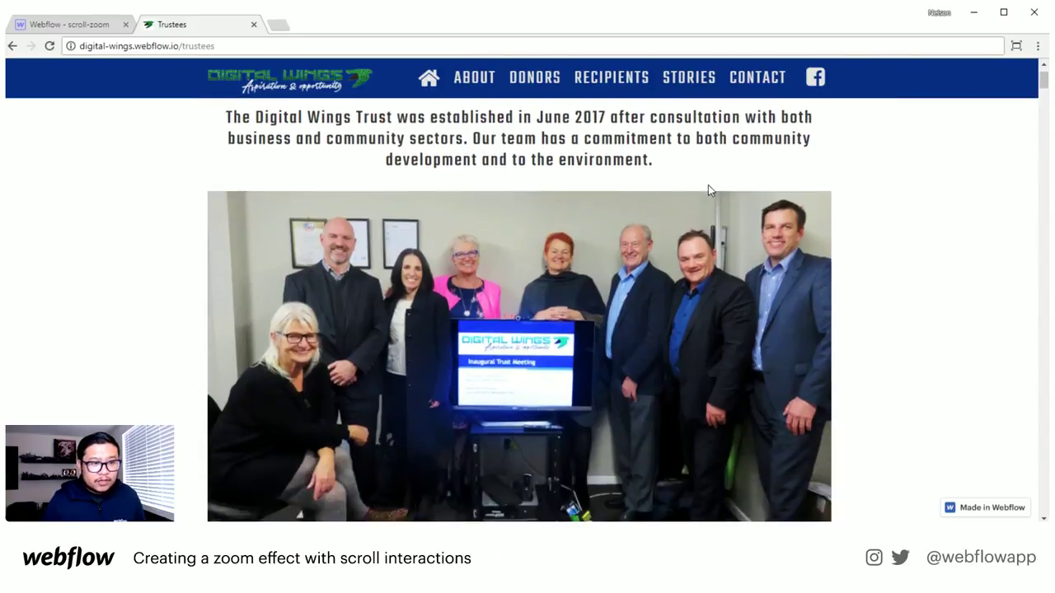
# - Review the Our Purpose list, highlighting its first bullet on enhancing digital opportunities, and go back to the site's home page
pyautogui.scroll(-6, 708, 191)
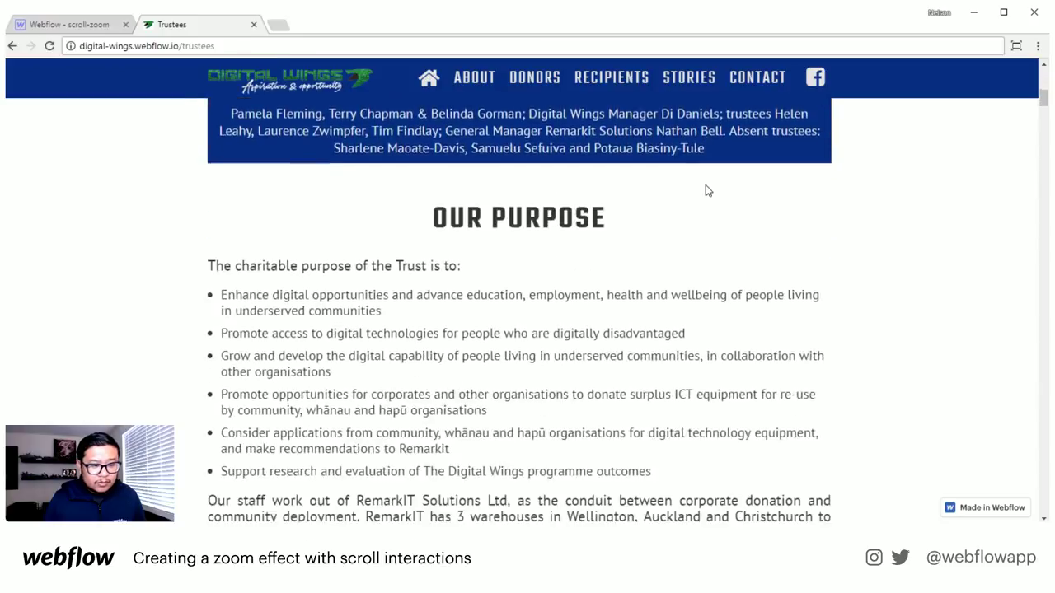
pyautogui.scroll(-1, 706, 191)
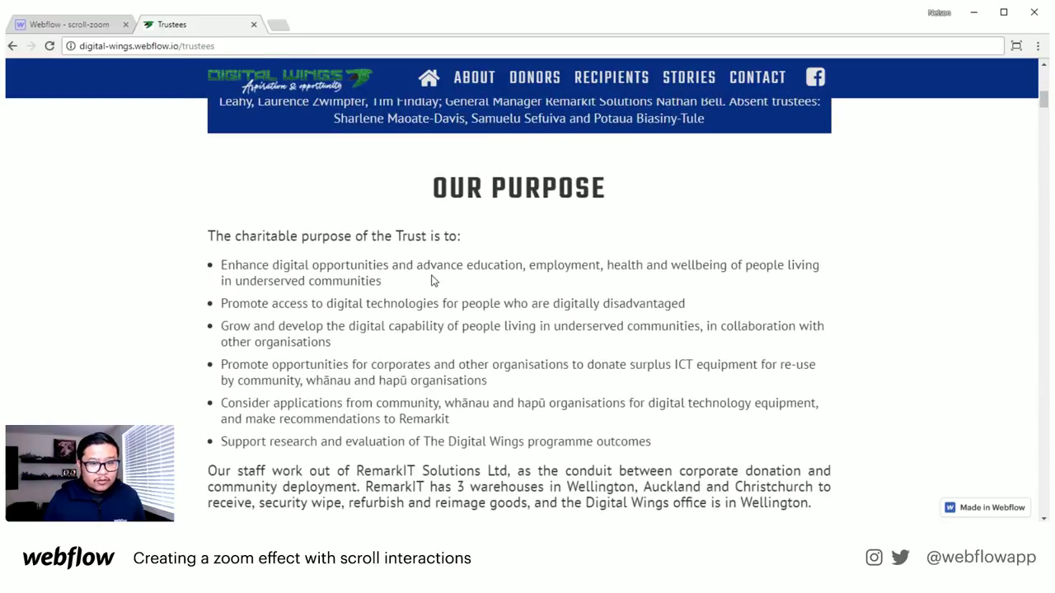
pyautogui.moveTo(365, 266); pyautogui.dragTo(470, 286)
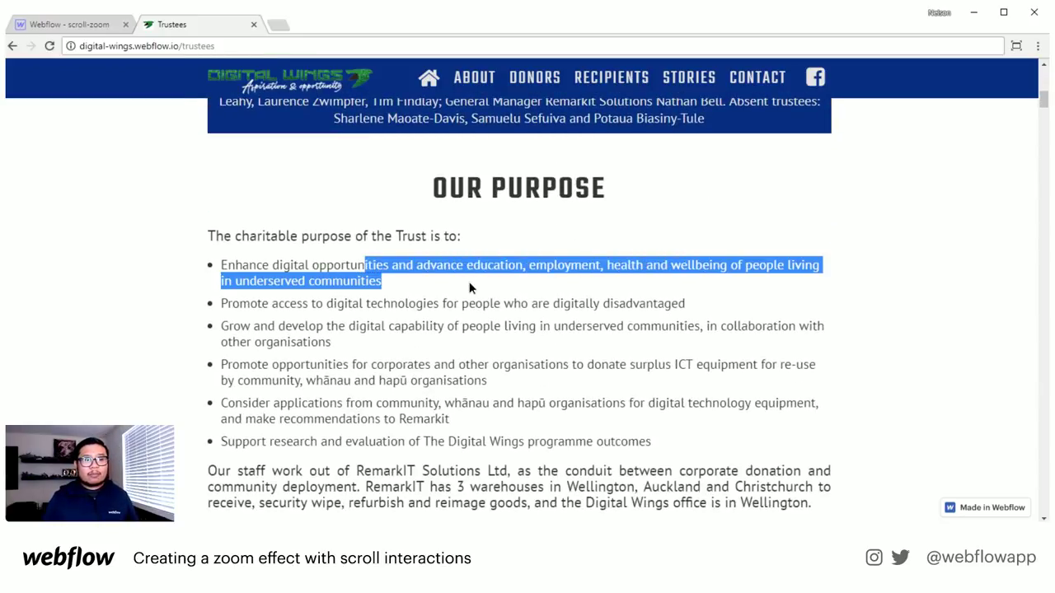
pyautogui.click(471, 287)
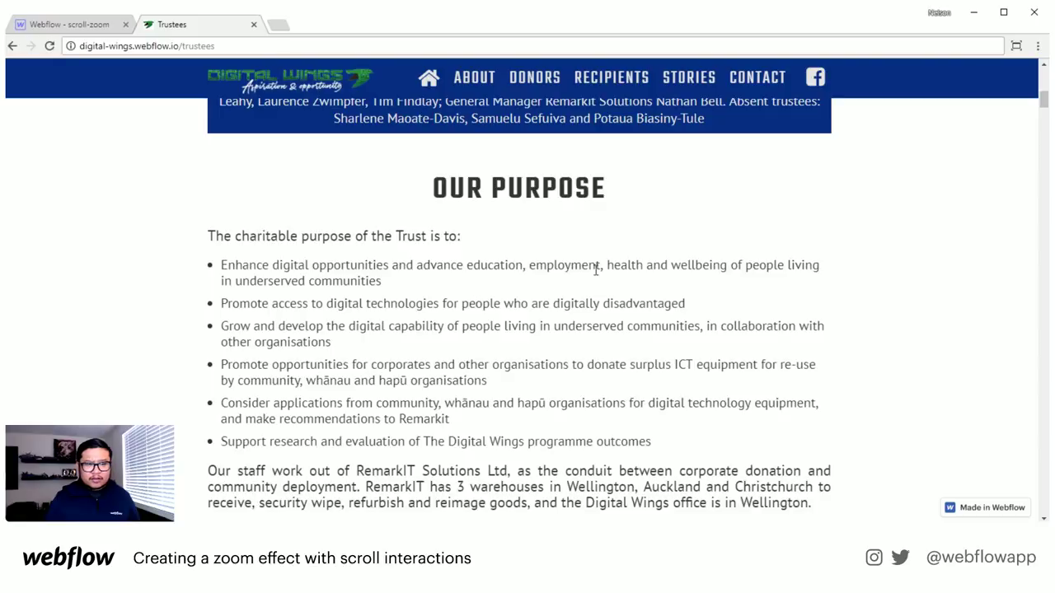
pyautogui.moveTo(307, 265); pyautogui.dragTo(502, 283)
pyautogui.moveTo(617, 288)
pyautogui.mouseDown()
pyautogui.moveTo(710, 266)
pyautogui.moveTo(221, 261)
pyautogui.mouseUp()
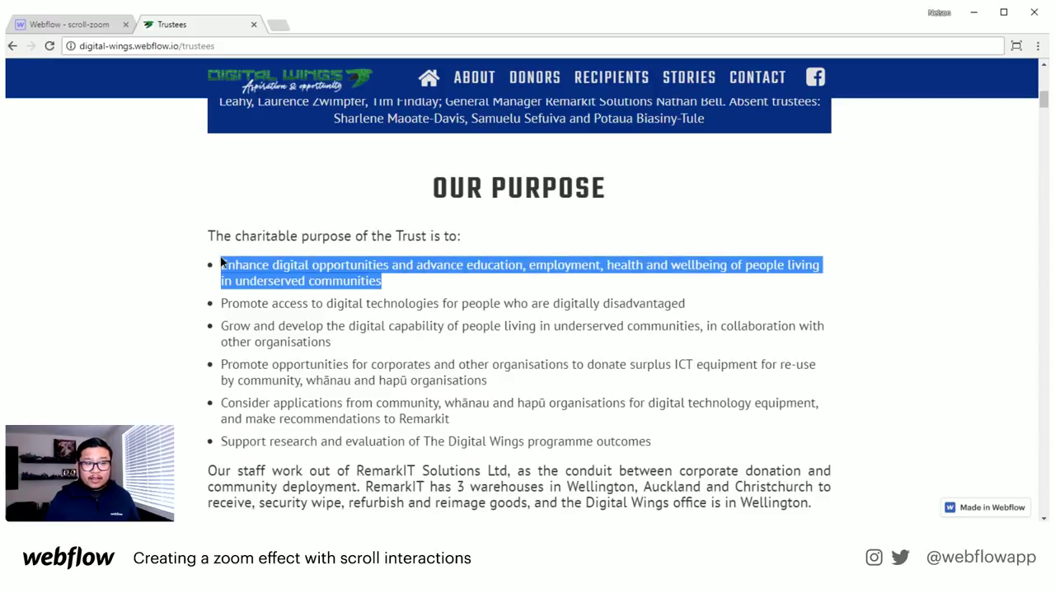
pyautogui.click(234, 96)
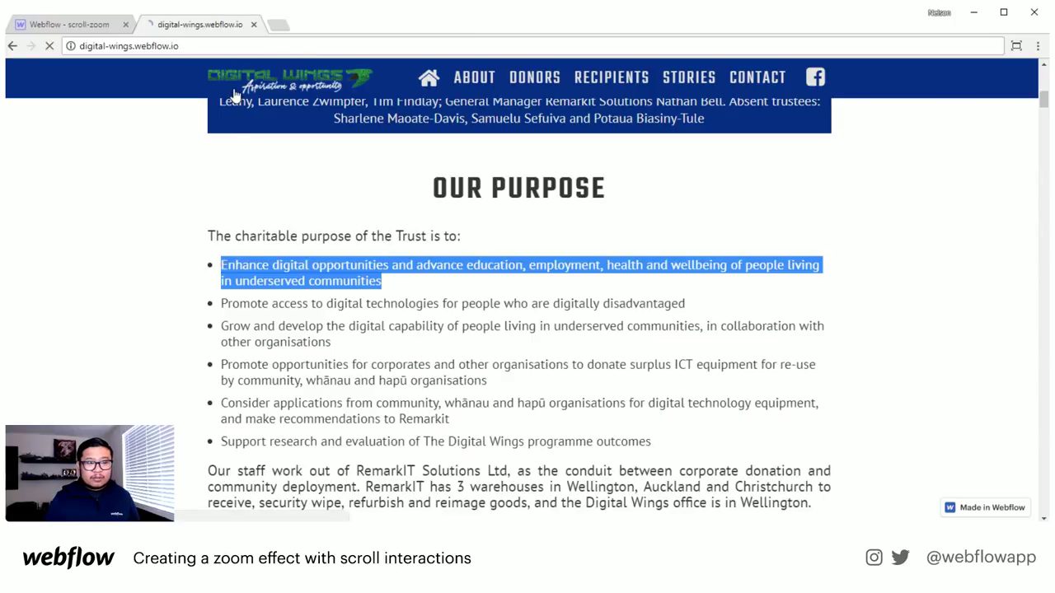
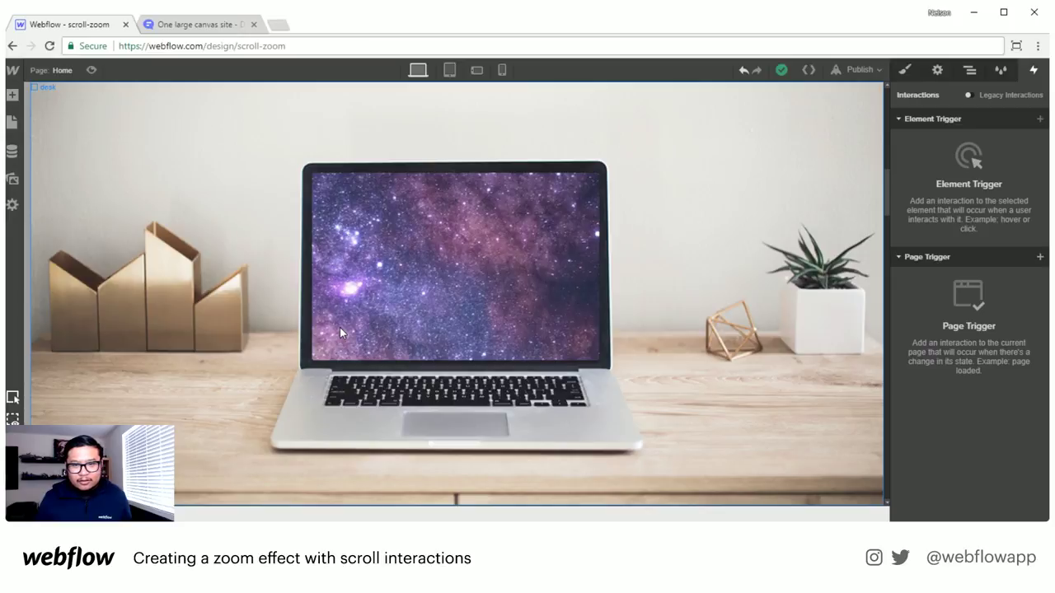
# - In the Webflow scroll-zoom project, open the hero's scrolling interaction and set its smoothing to 100%
pyautogui.click(970, 70)
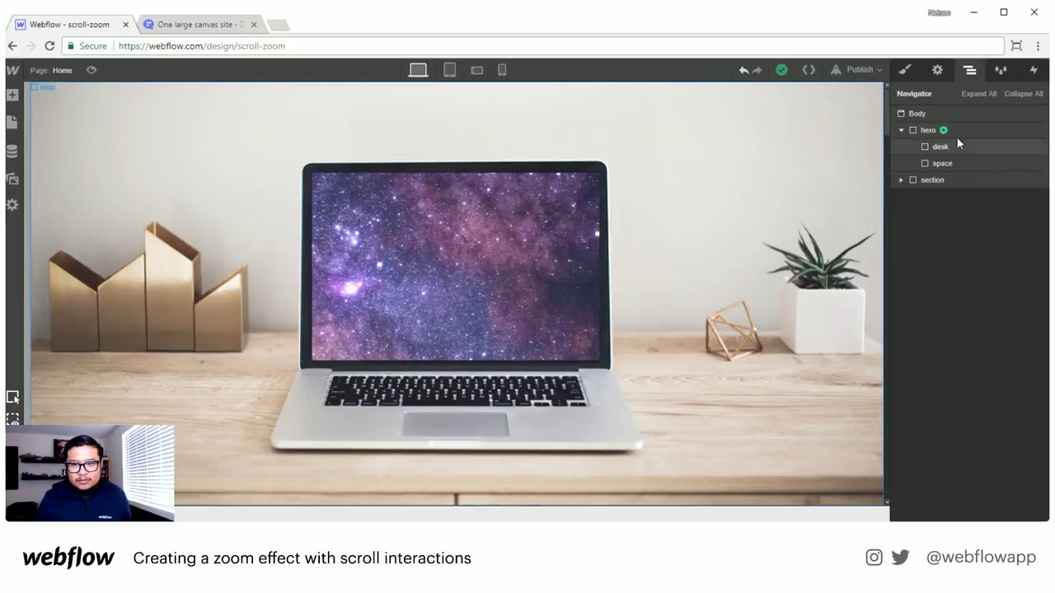
pyautogui.click(948, 134)
pyautogui.press('h')
pyautogui.click(966, 156)
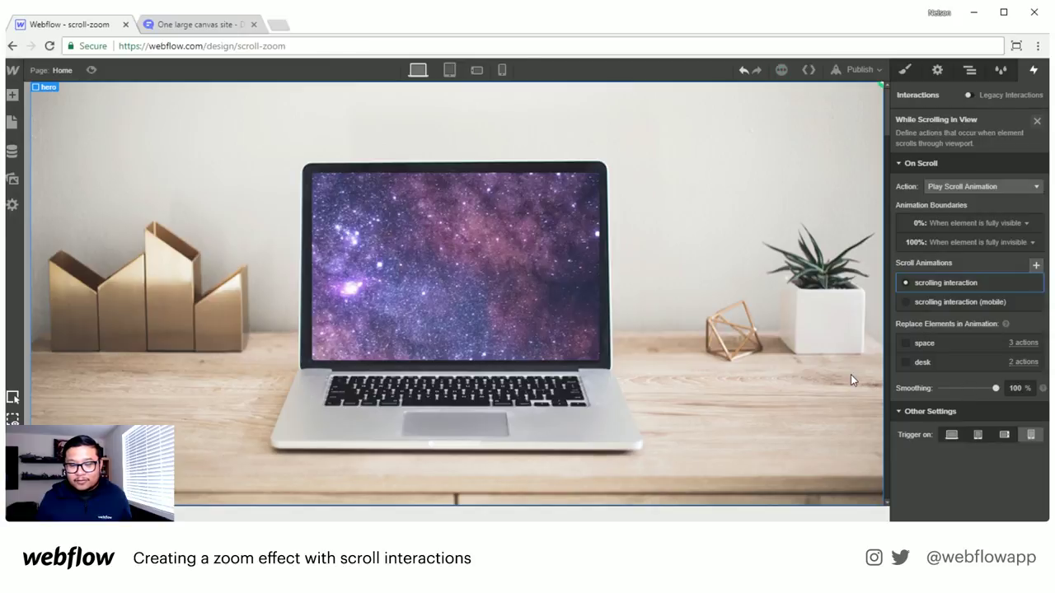
# - Preview the page and move back and forth through the laptop zoom to examine the 100% smoothing, then leave the preview
pyautogui.click(90, 71)
pyautogui.click(87, 72)
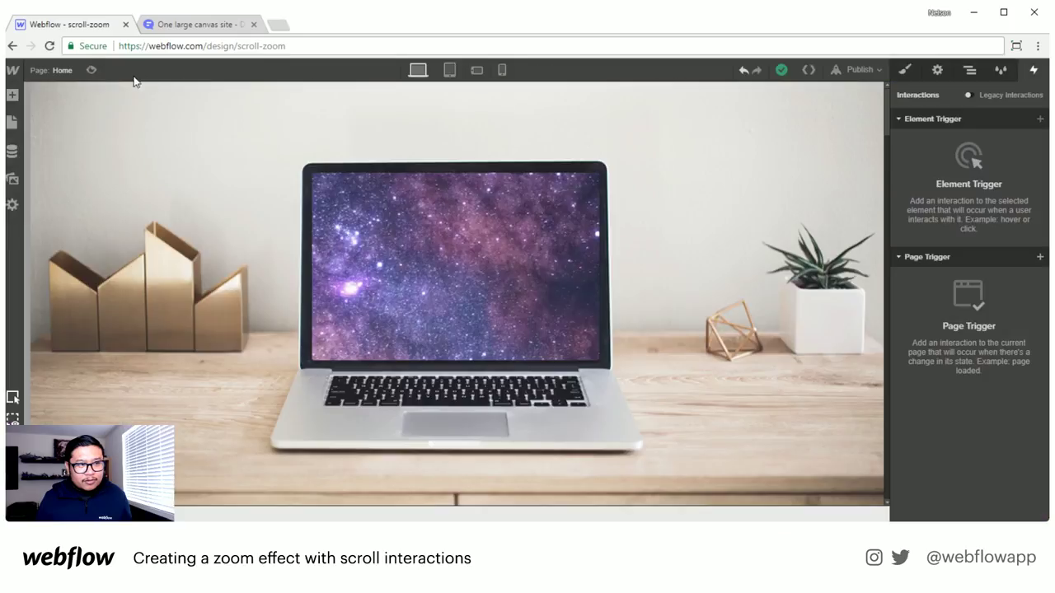
pyautogui.click(91, 70)
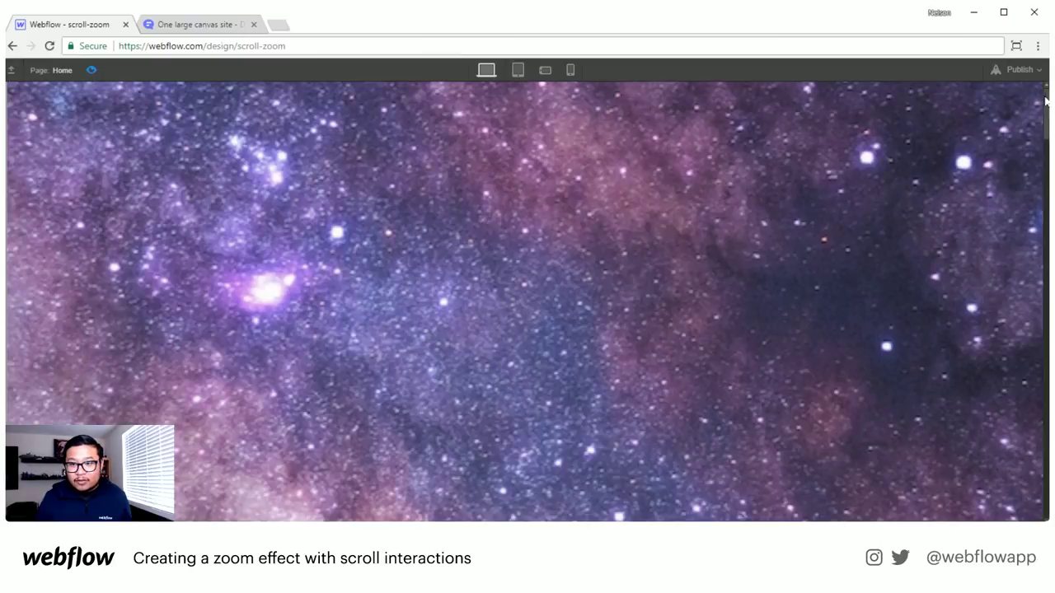
pyautogui.moveTo(1045, 101); pyautogui.dragTo(1045, 397)
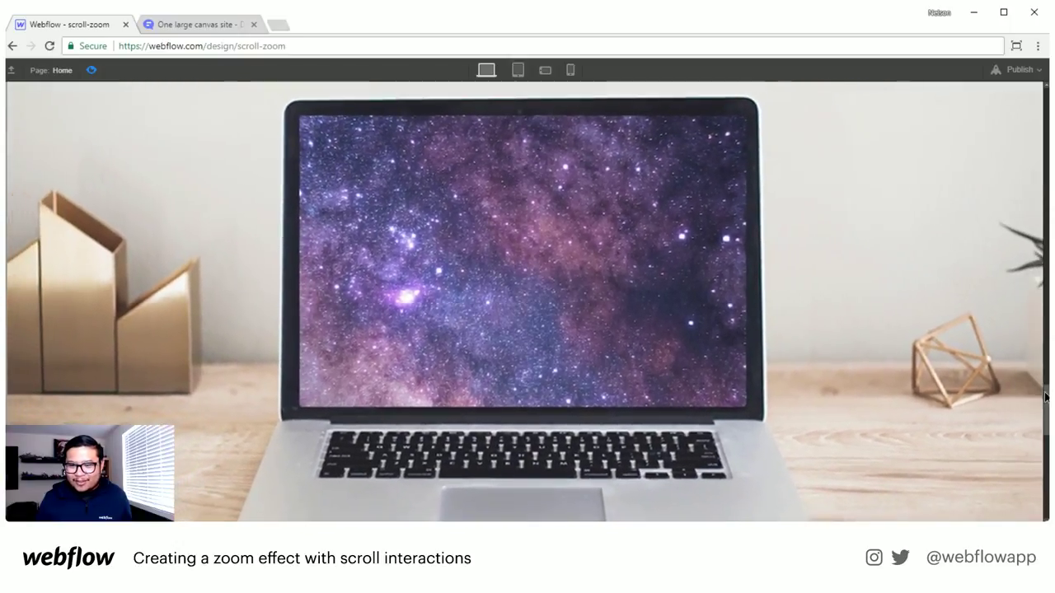
pyautogui.moveTo(1045, 397); pyautogui.dragTo(1045, 149)
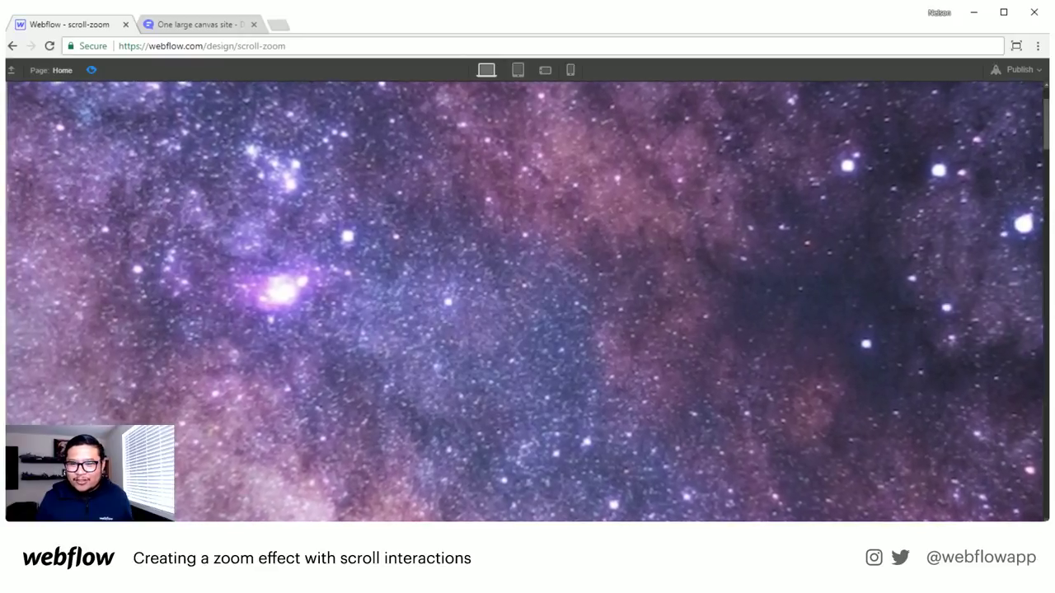
pyautogui.moveTo(1045, 124); pyautogui.dragTo(1044, 412)
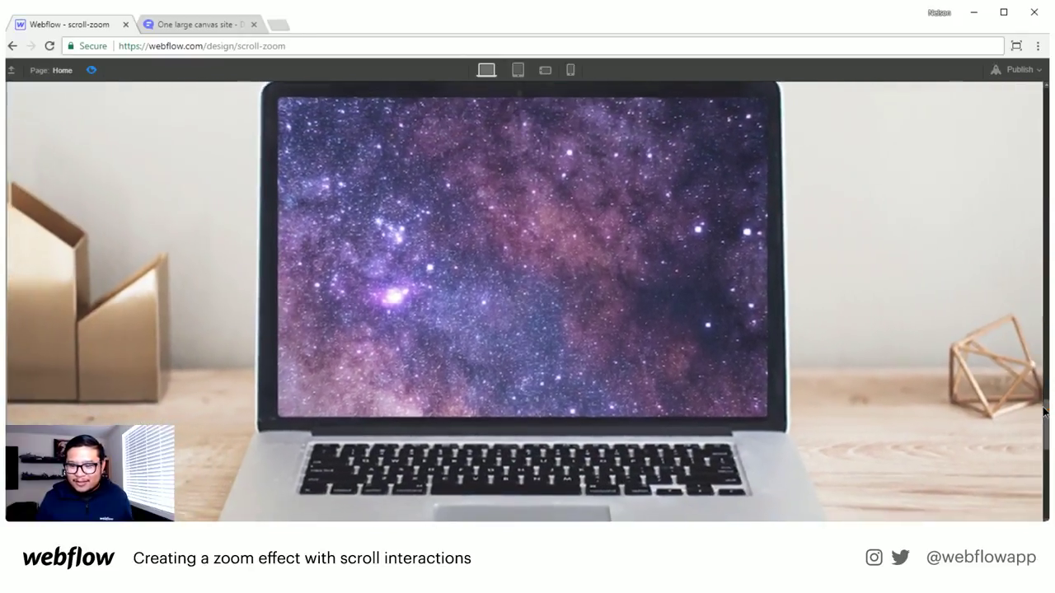
pyautogui.moveTo(1044, 412)
pyautogui.mouseDown()
pyautogui.moveTo(1043, 35)
pyautogui.moveTo(1039, 421)
pyautogui.mouseUp()
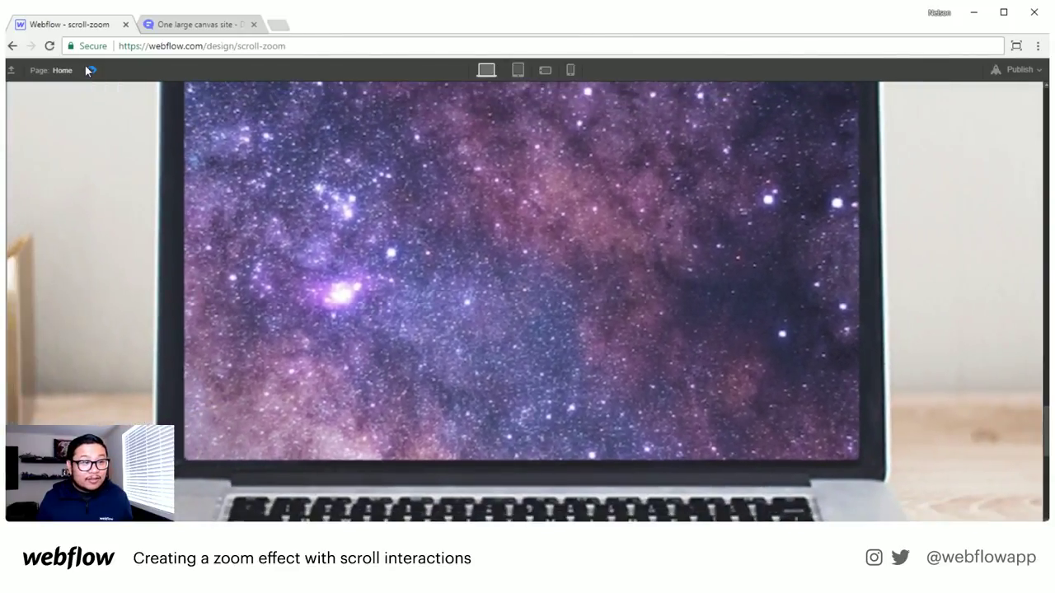
pyautogui.click(89, 69)
# - Set the smoothing of the hero's scrolling interaction to 0%
pyautogui.press('z')
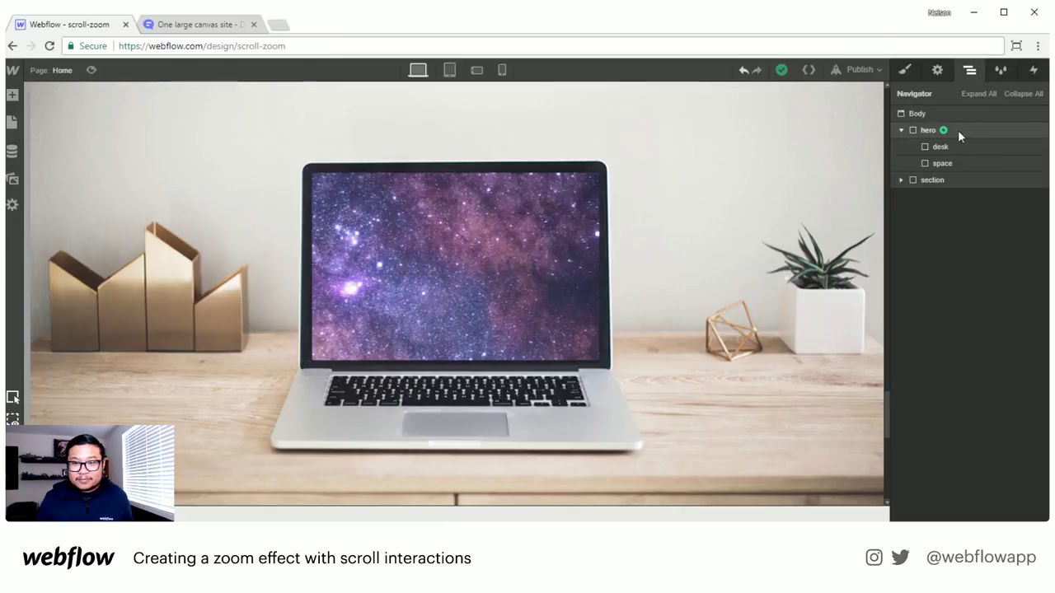
pyautogui.click(957, 130)
pyautogui.press('h')
pyautogui.click(956, 145)
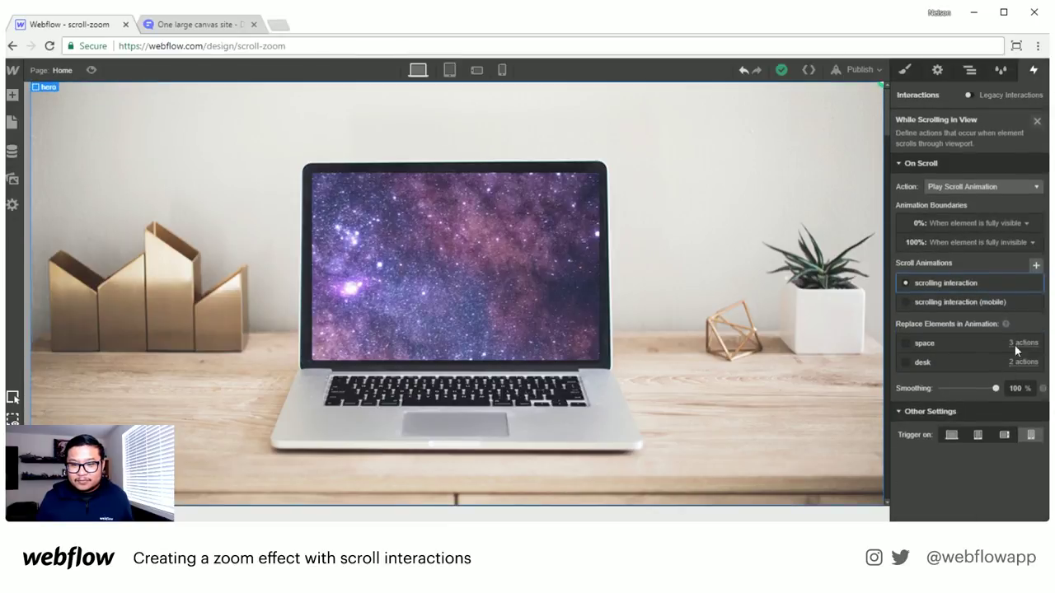
pyautogui.moveTo(998, 388); pyautogui.dragTo(859, 386)
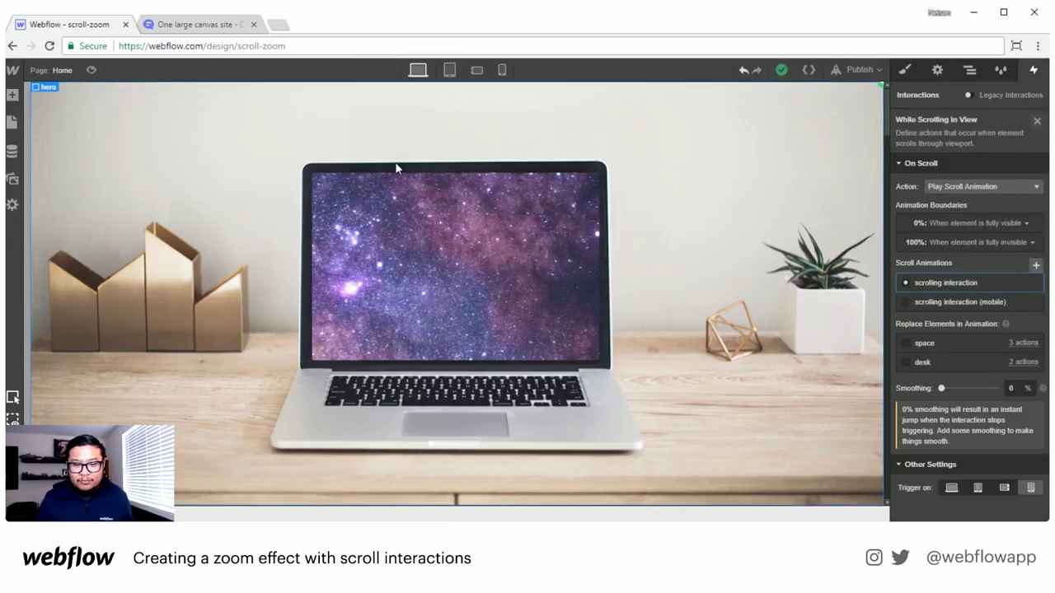
# - Preview the zoom effect with 0% smoothing, scrolling repeatedly in both directions, and return to the design view
pyautogui.click(91, 69)
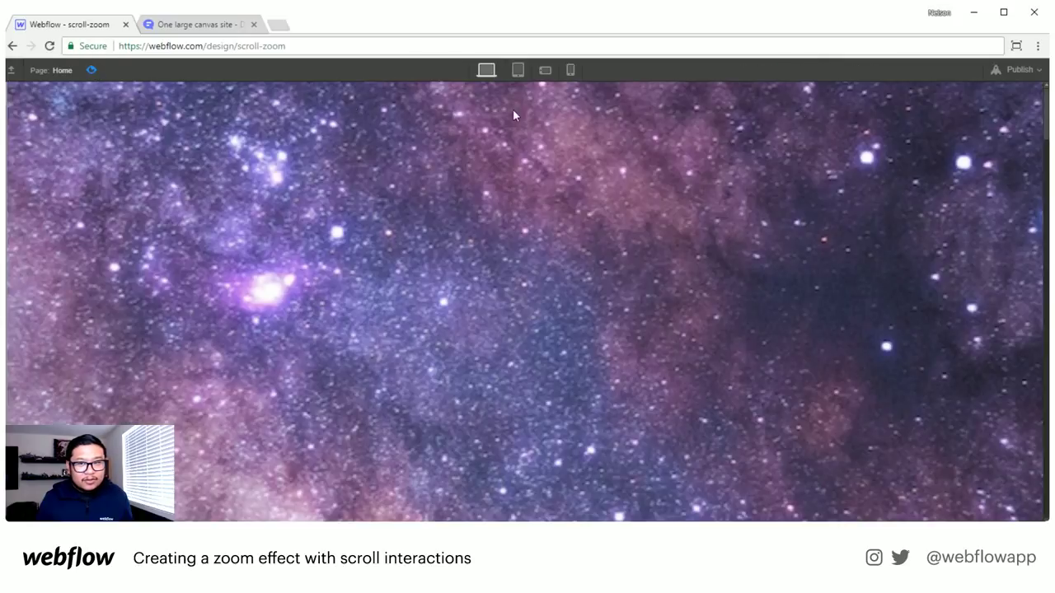
pyautogui.moveTo(1044, 105); pyautogui.dragTo(1045, 326)
pyautogui.scroll(3, 1027, 329)
pyautogui.scroll(-3, 1027, 330)
pyautogui.scroll(3, 1026, 329)
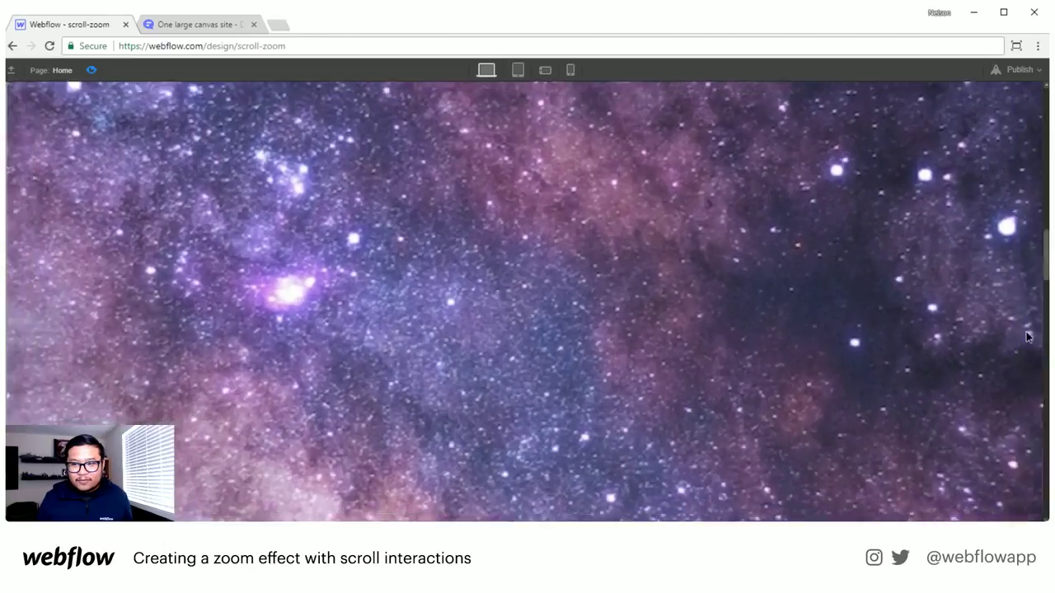
pyautogui.scroll(-3, 1027, 157)
pyautogui.scroll(5, 1027, 156)
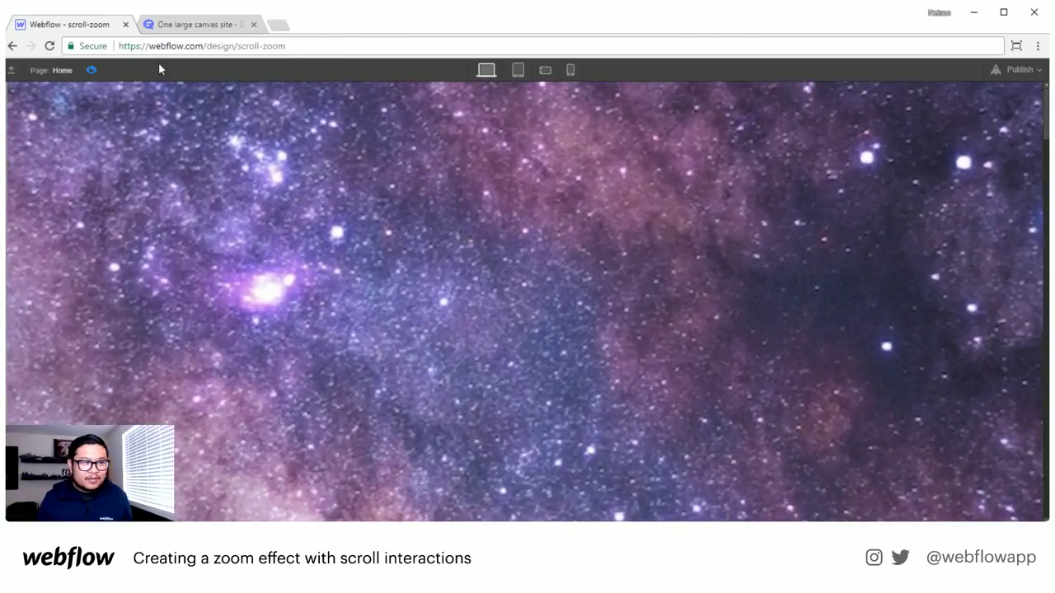
pyautogui.click(90, 70)
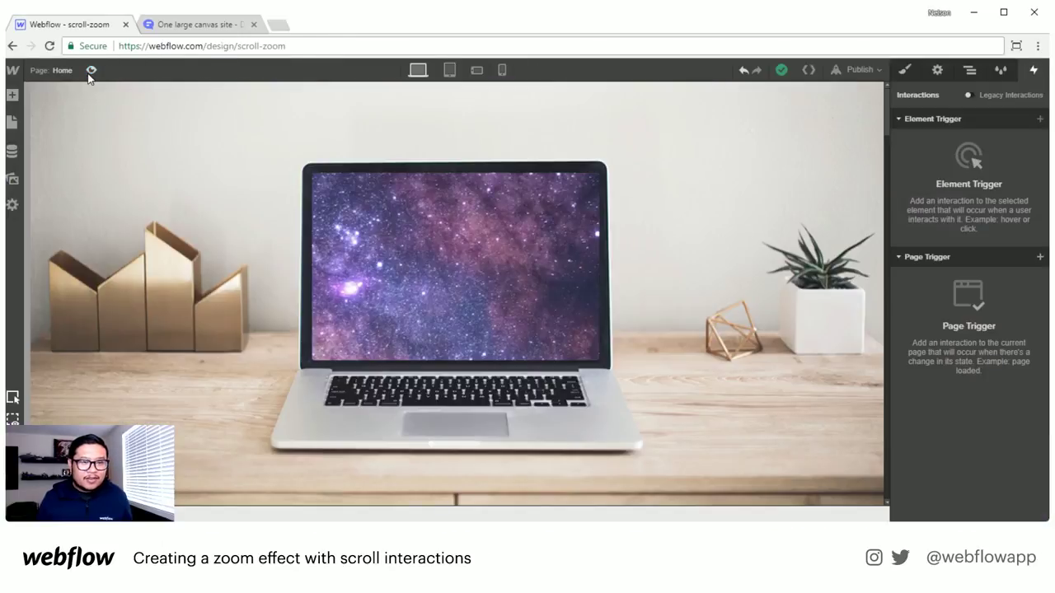
# - Reopen the hero's scrolling interaction and set its smoothing to 50%
pyautogui.click(969, 70)
pyautogui.click(944, 130)
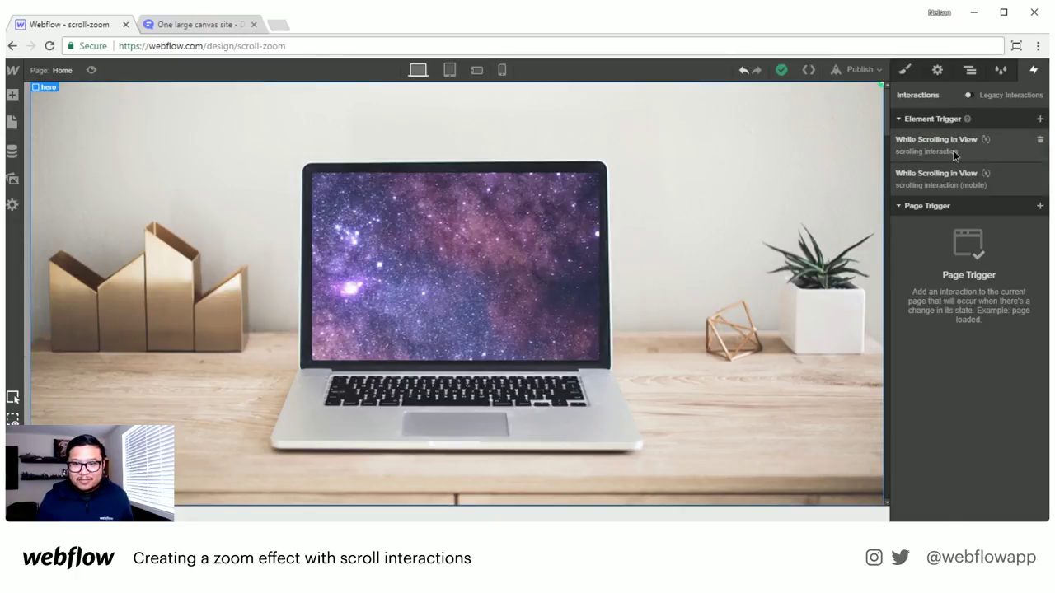
pyautogui.click(952, 150)
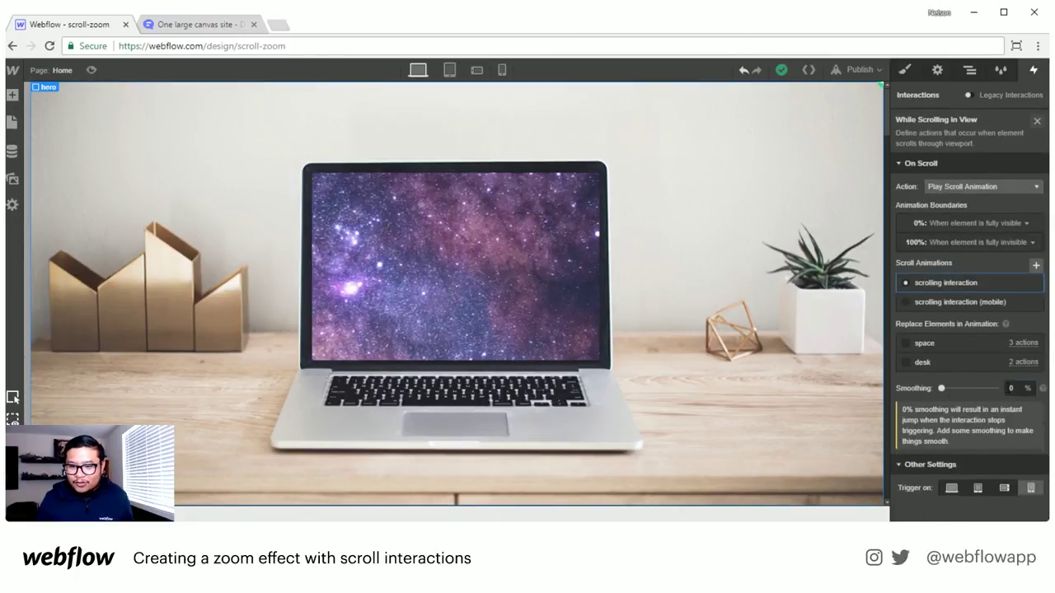
pyautogui.click(1012, 388)
pyautogui.write('50')
pyautogui.press('Return')
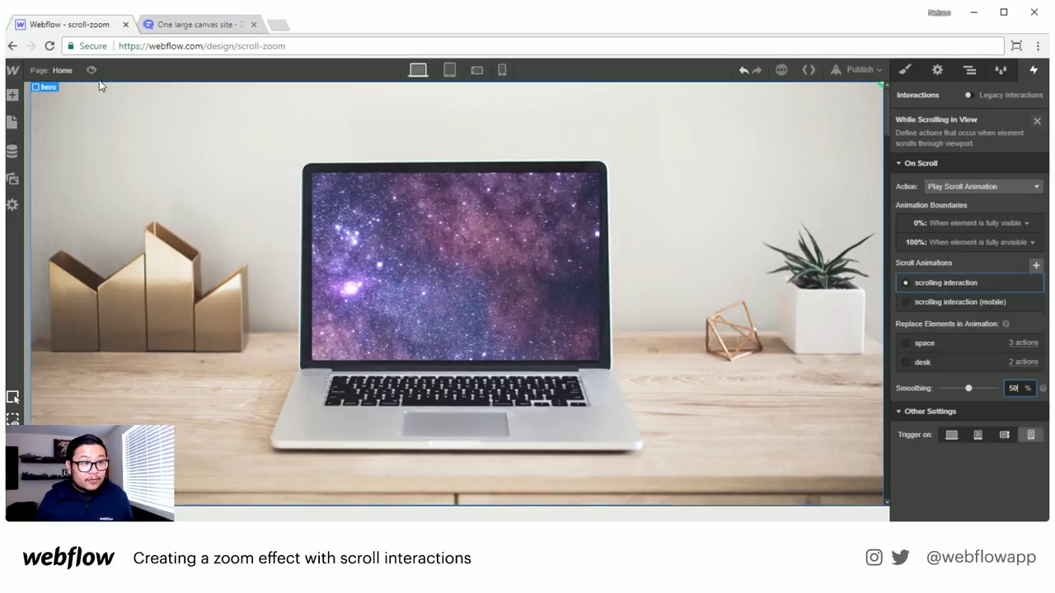
# - Preview the laptop zoom with 50% smoothing, scrolling through it in both directions, and return to the design view
pyautogui.hotkey('ctrl', 'shift', 'p')
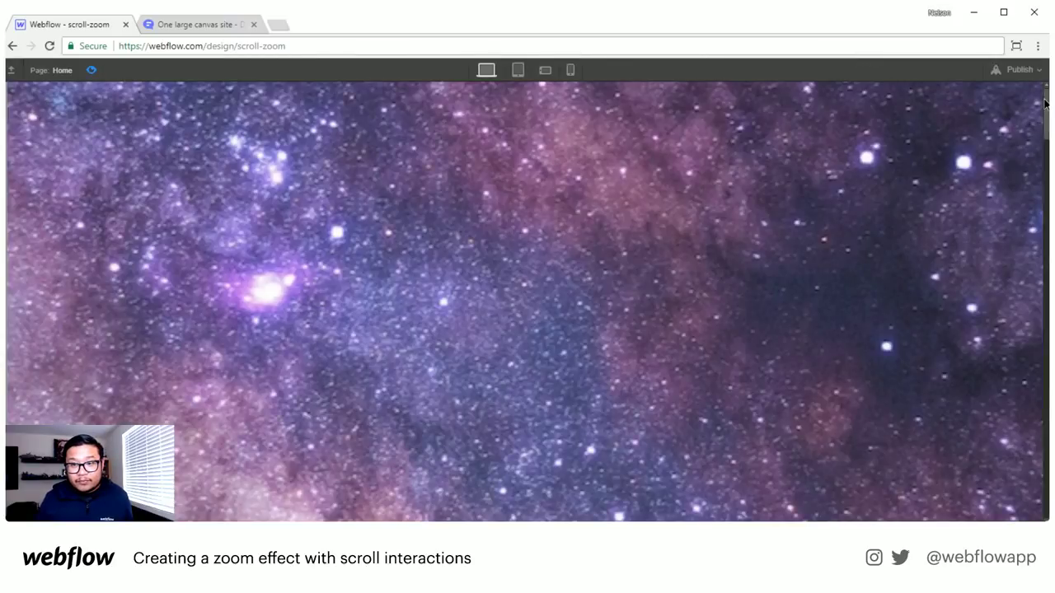
pyautogui.scroll(-5, 1030, 309)
pyautogui.scroll(5, 1009, 330)
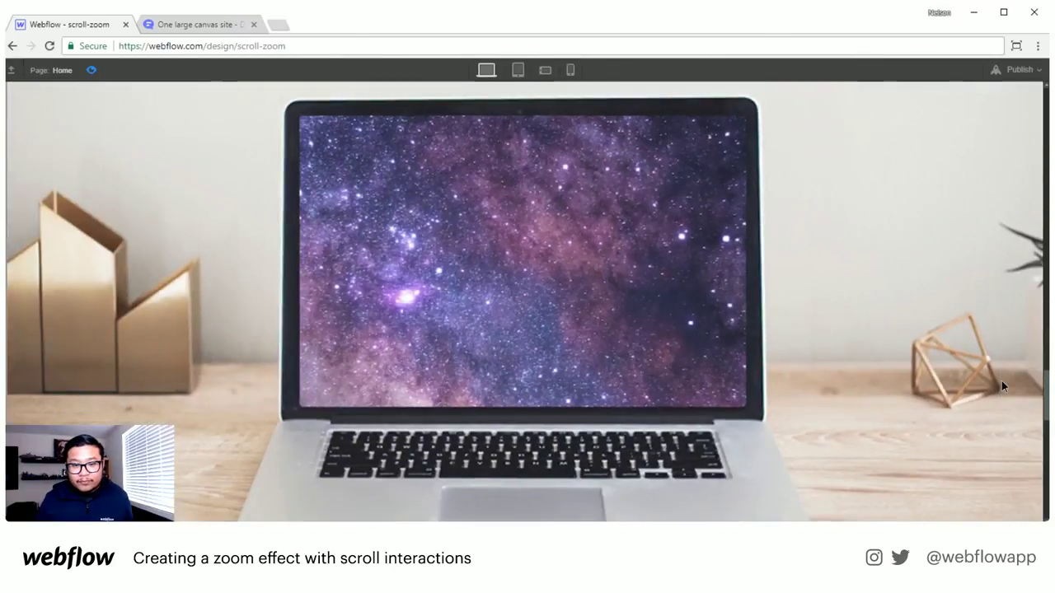
pyautogui.scroll(-2, 1002, 380)
pyautogui.scroll(-10, 1013, 400)
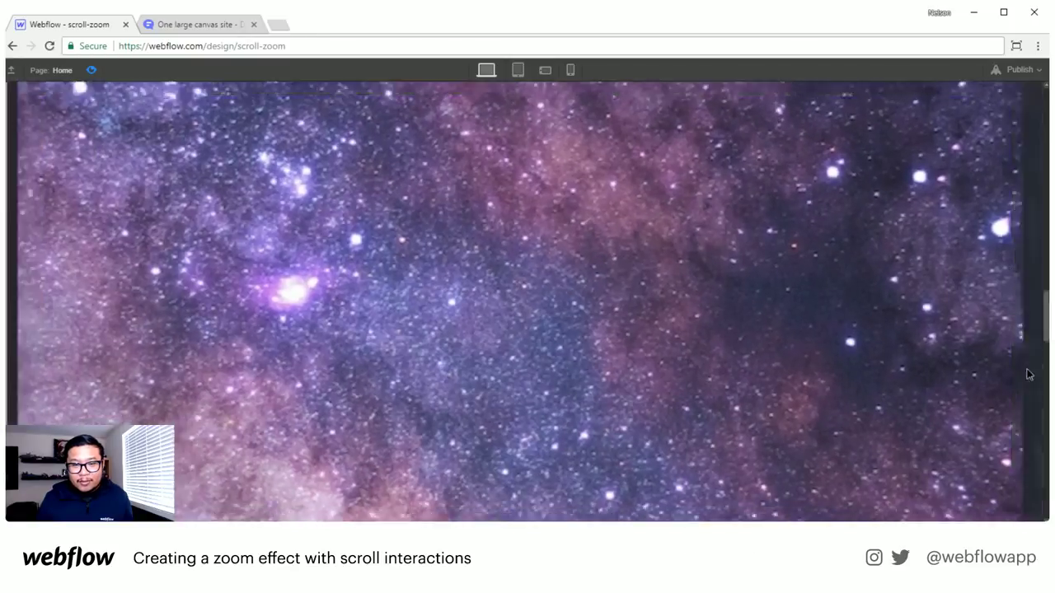
pyautogui.scroll(5, 1034, 395)
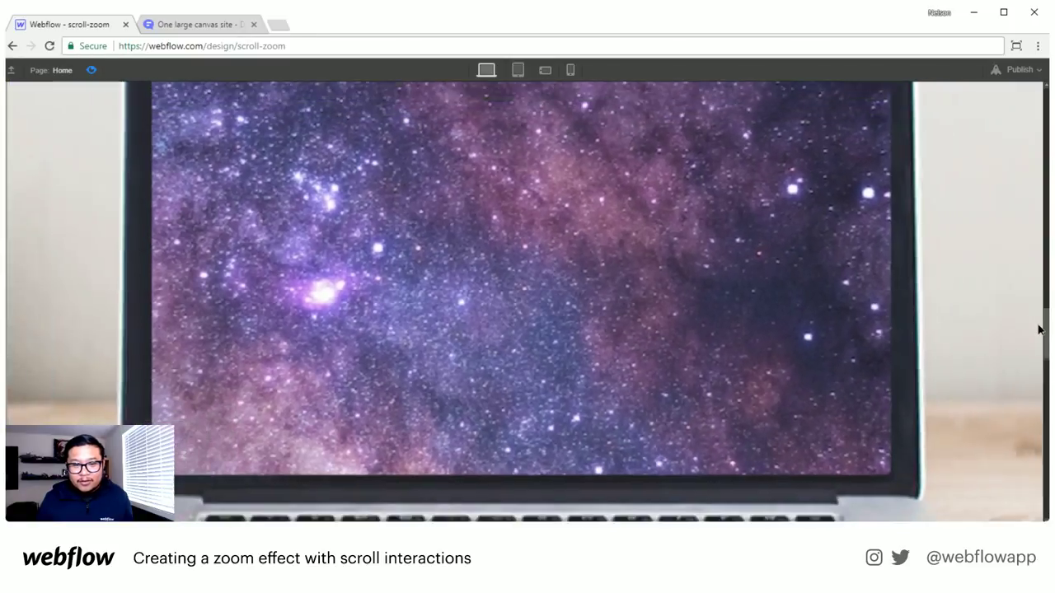
pyautogui.scroll(10, 1043, 381)
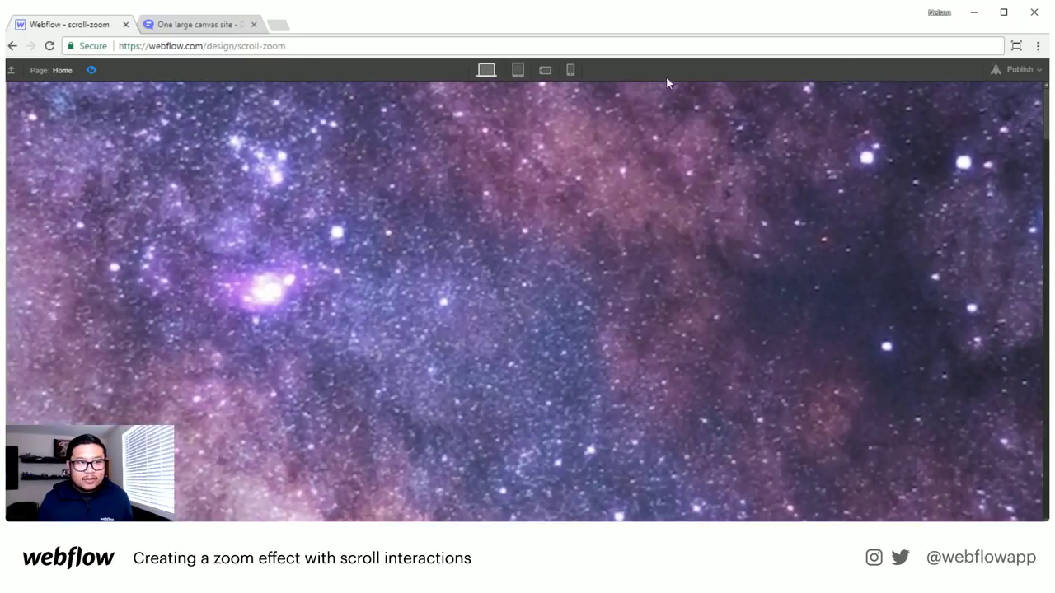
pyautogui.click(90, 70)
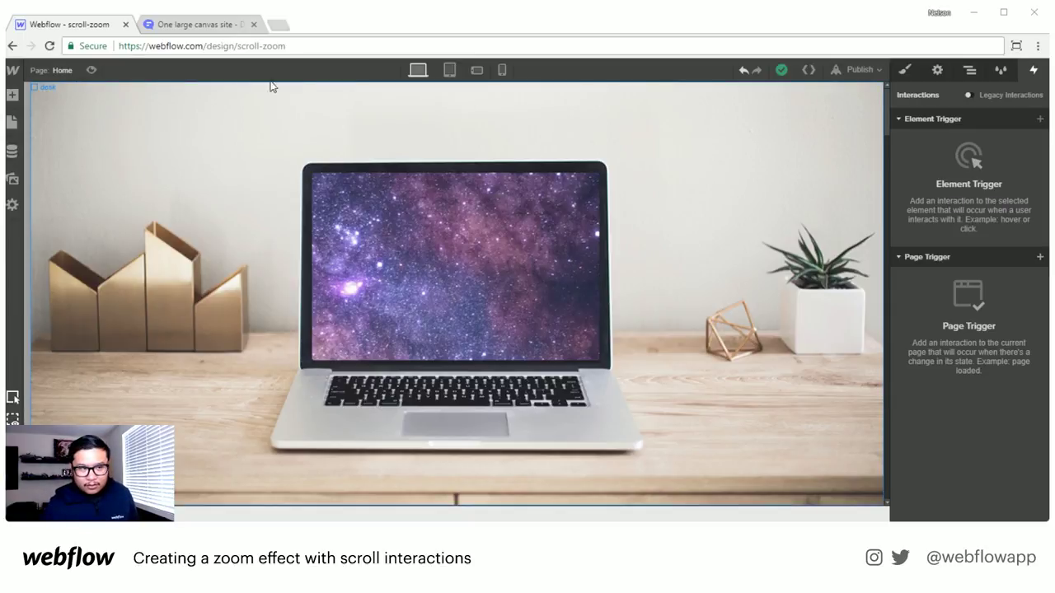
# - Read the forum post about a large brainstorm-style canvas site, highlighting its key phrase, and return to the scroll-zoom project
pyautogui.click(224, 27)
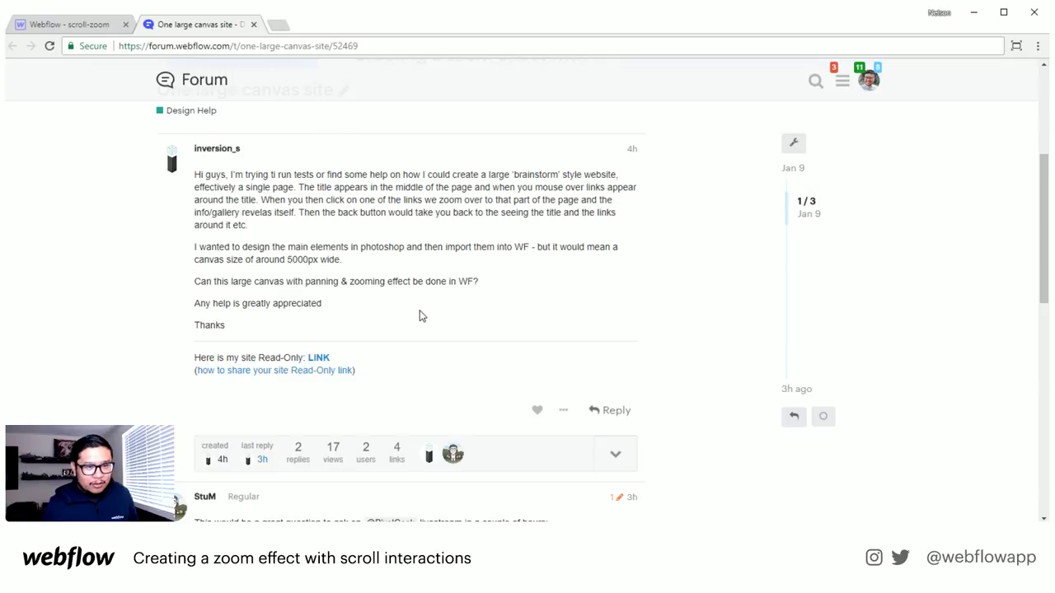
pyautogui.moveTo(473, 175); pyautogui.dragTo(572, 172)
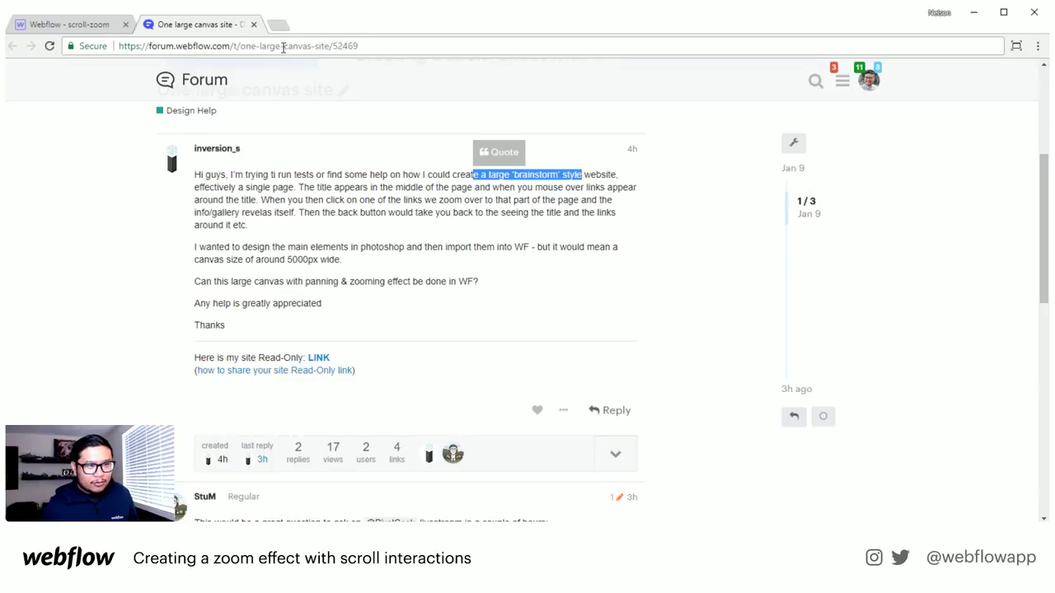
pyautogui.click(83, 25)
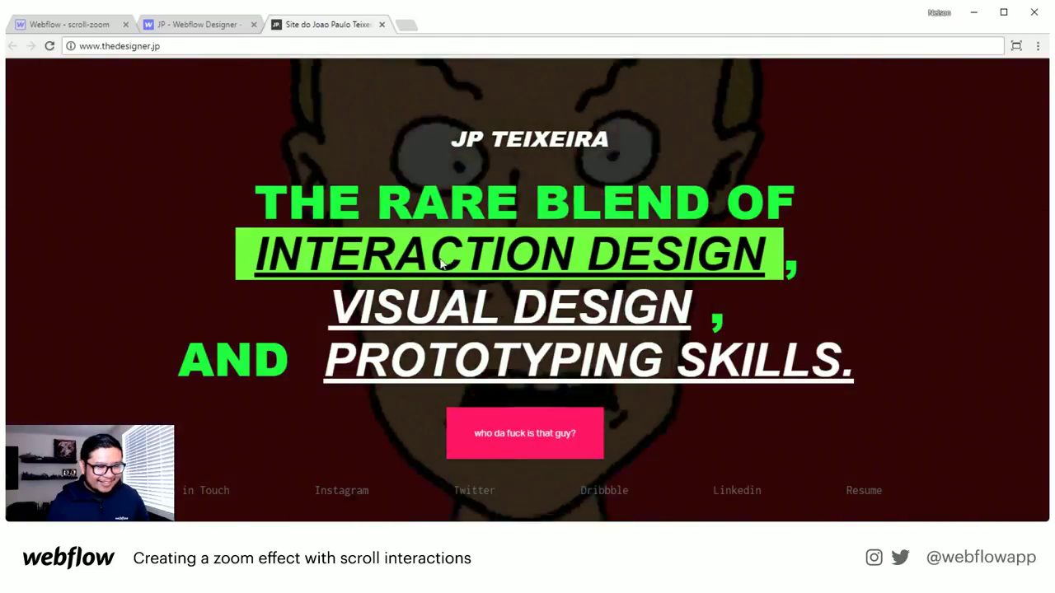
pyautogui.scroll(-5, 437, 257)
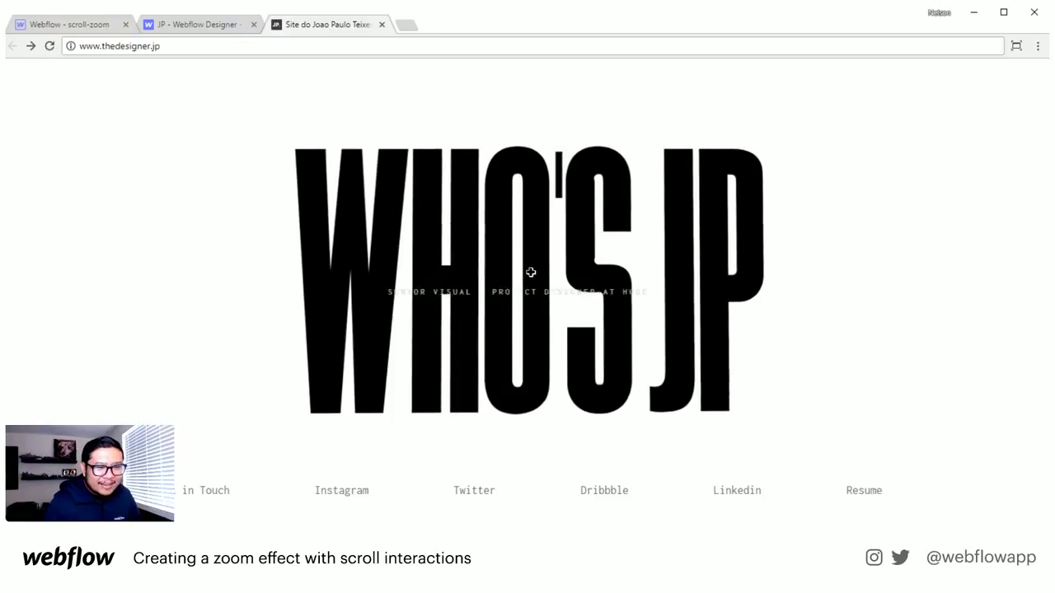
pyautogui.scroll(-3, 533, 280)
pyautogui.scroll(-3, 532, 281)
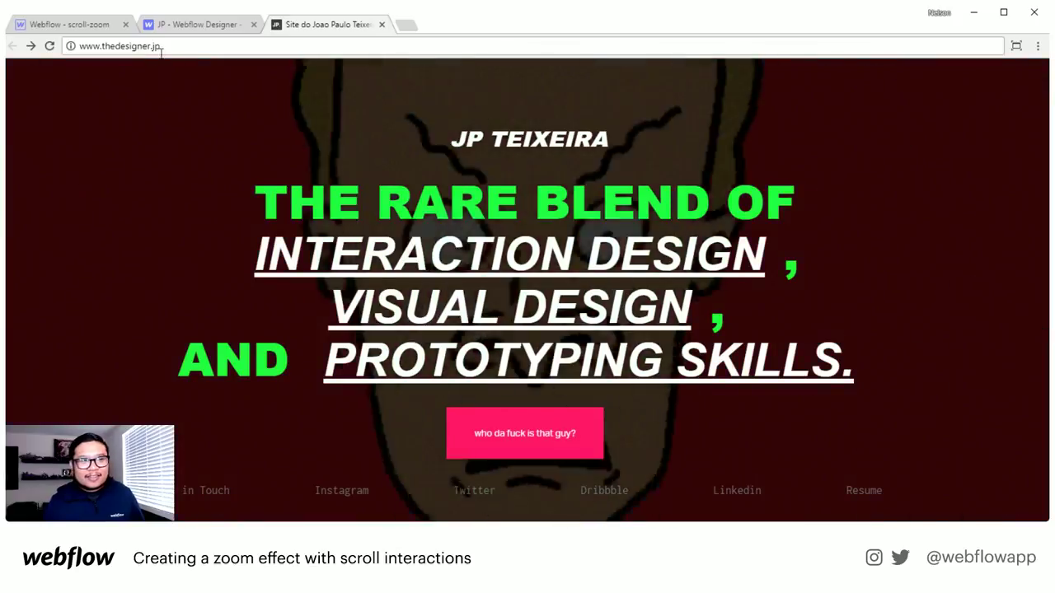
pyautogui.click(494, 314)
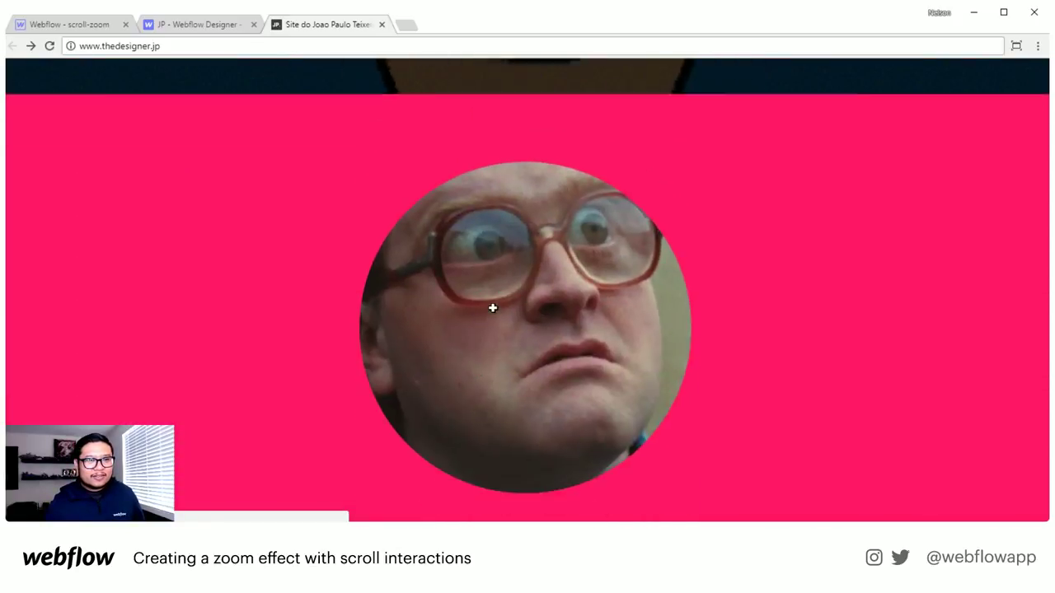